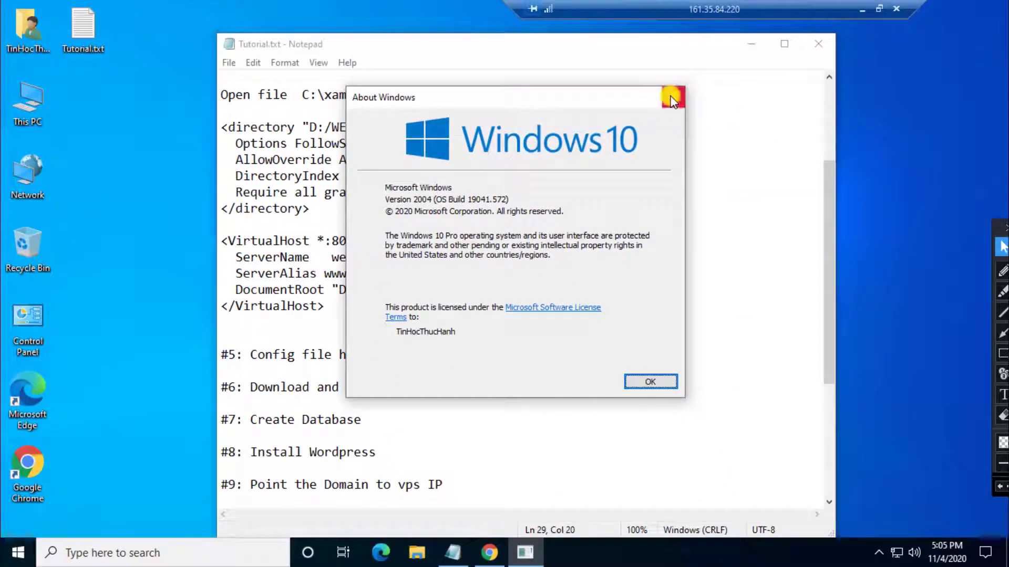
Step: Close the About Windows dialog and scroll through the Tutorial.txt setup steps
click(750, 68)
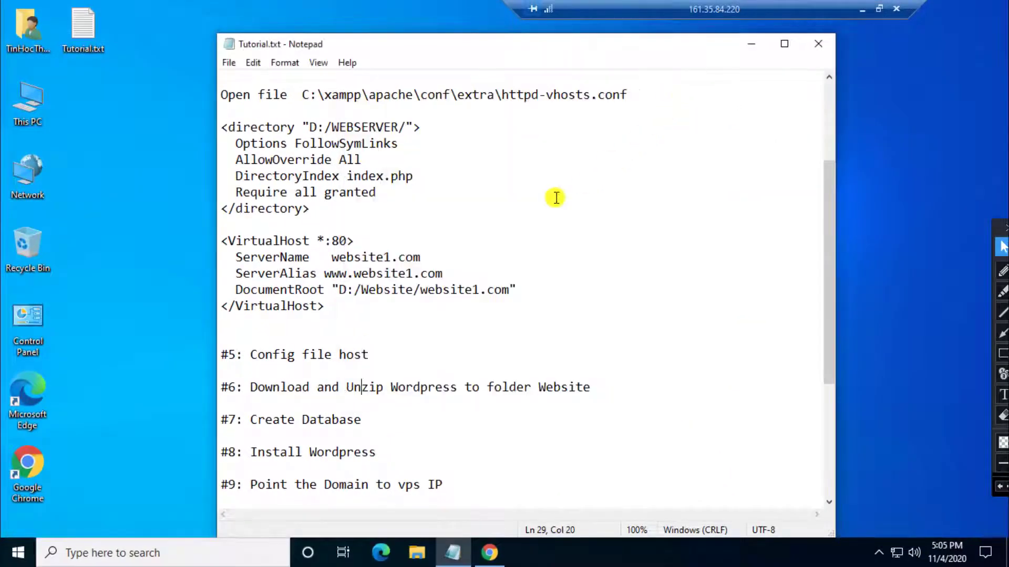
drag(831, 153, 815, 430)
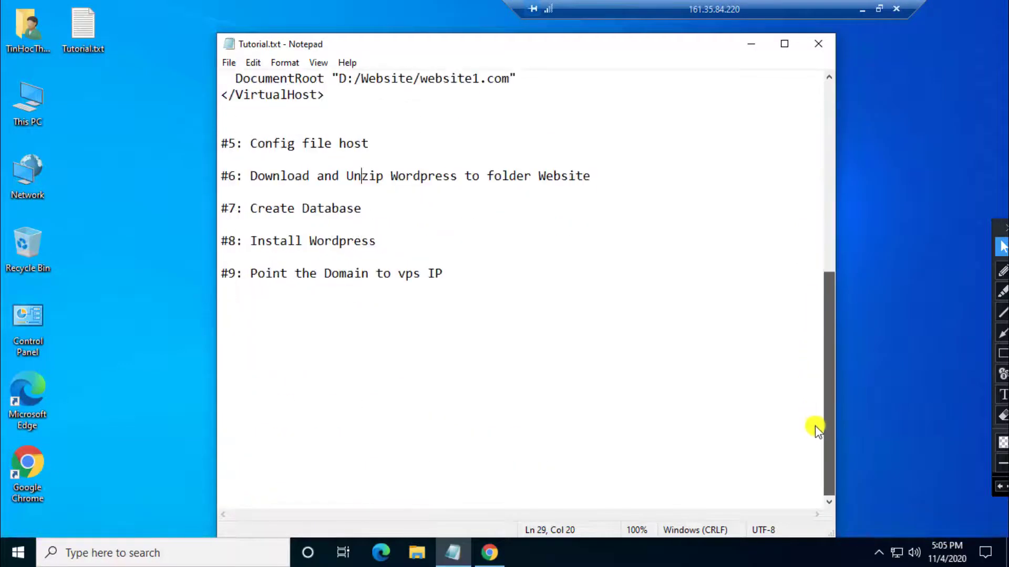
scroll(823, 203, up, 7)
drag(830, 104, 831, 97)
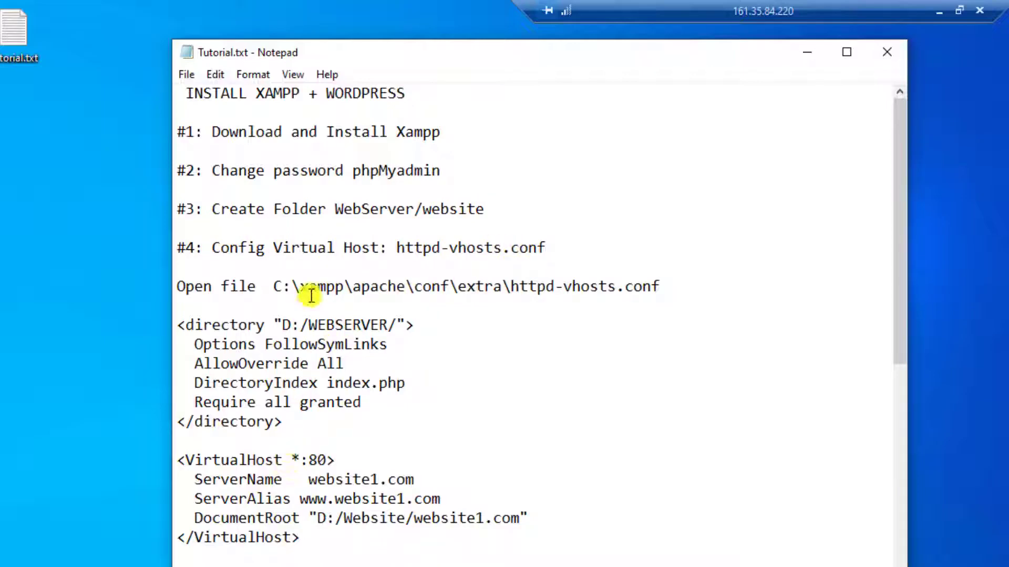
scroll(367, 405, down, 3)
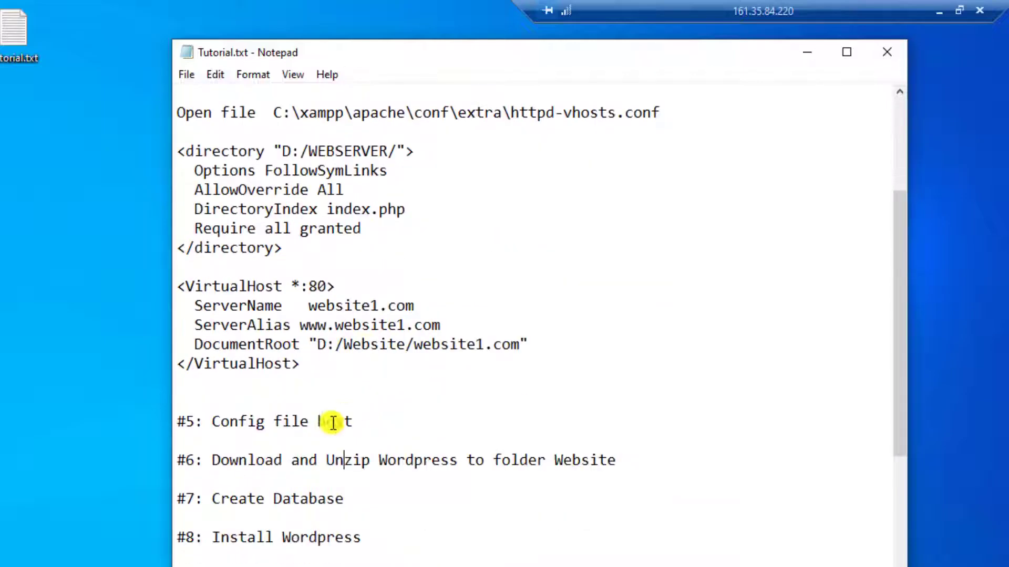
Step: Highlight 'Config' in step #5, the download text in step #6, and 'Xampp' in step #1
double_click(259, 421)
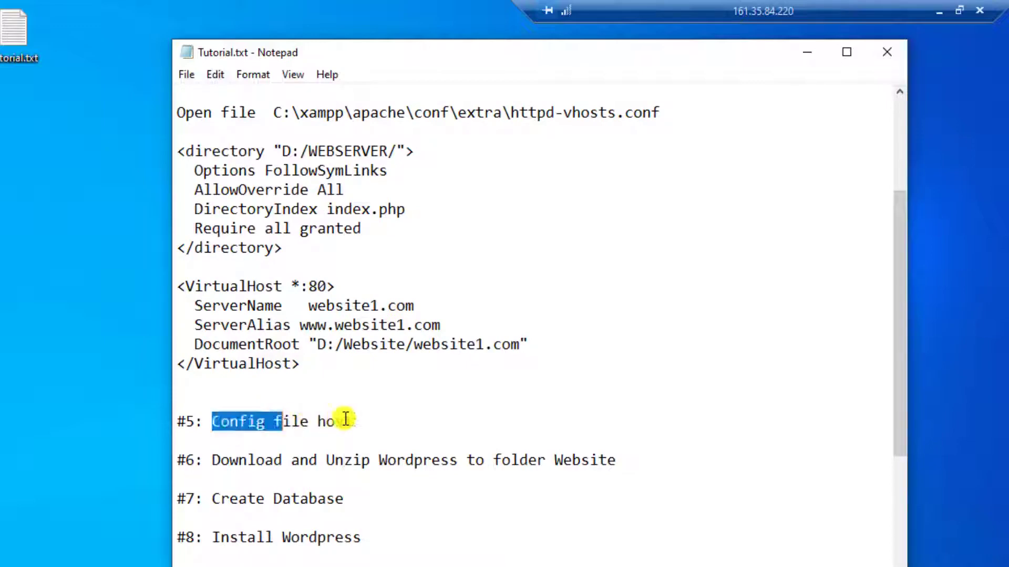
click(351, 421)
drag(212, 461, 388, 461)
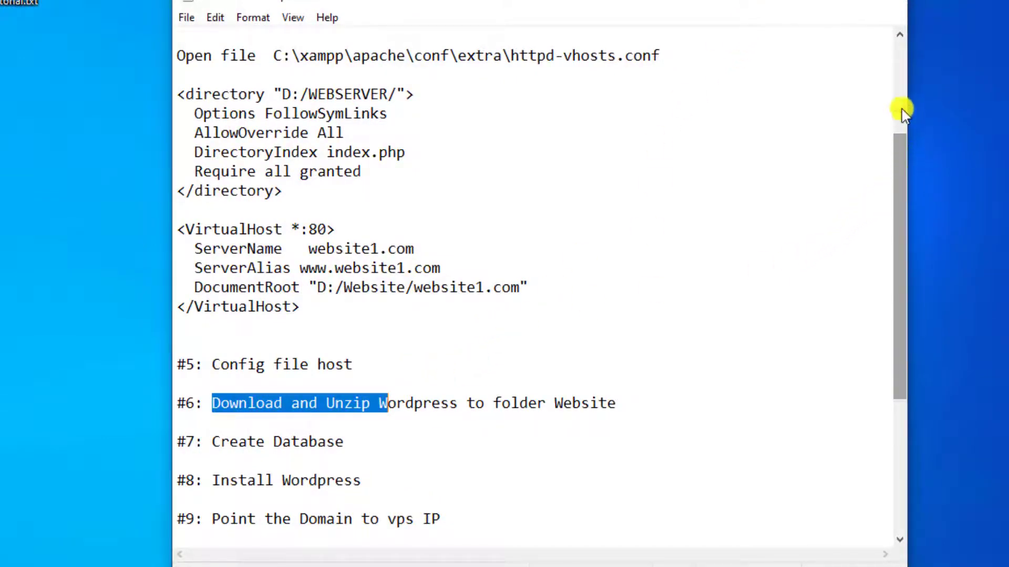
drag(901, 109, 678, 123)
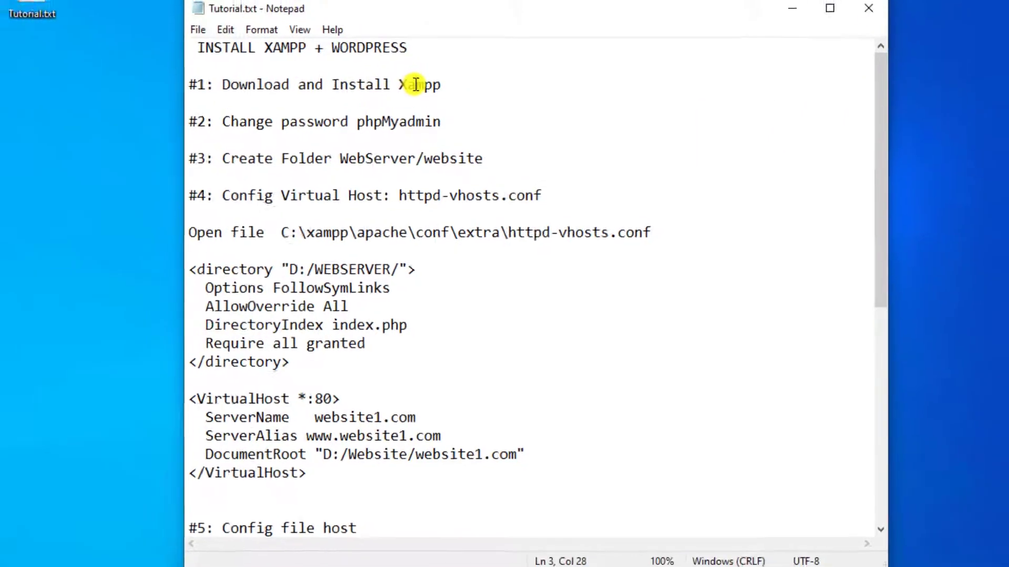
double_click(416, 84)
Step: Copy 'Xampp' from Tutorial.txt into a new Chrome tab and search for xampp download
right_click(416, 85)
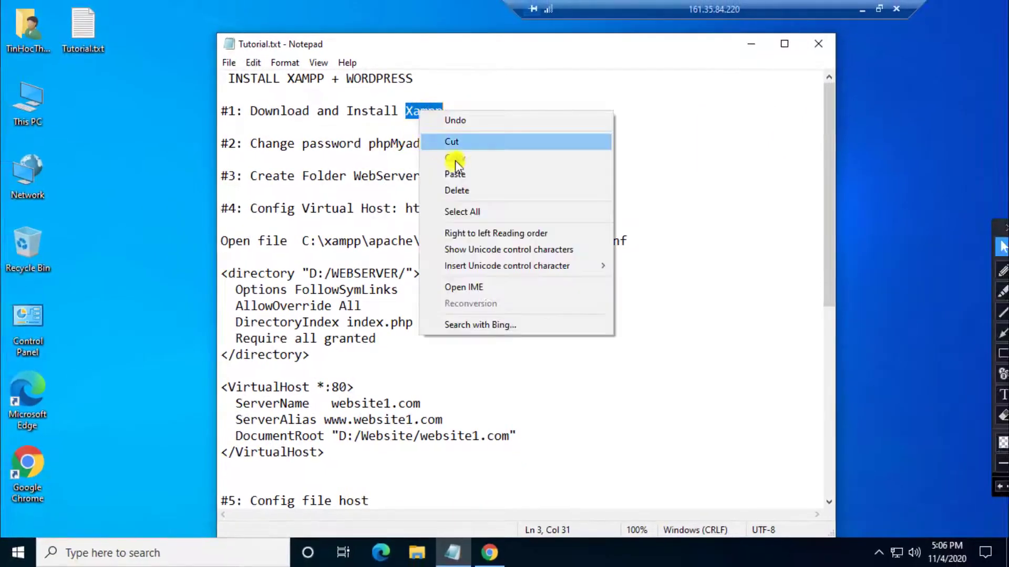
click(455, 159)
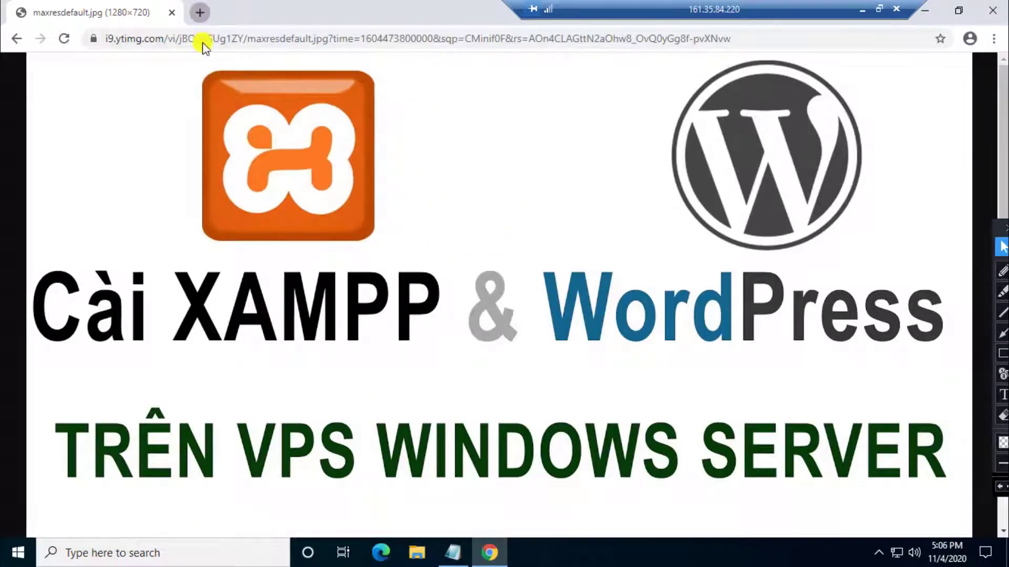
click(200, 12)
right_click(204, 41)
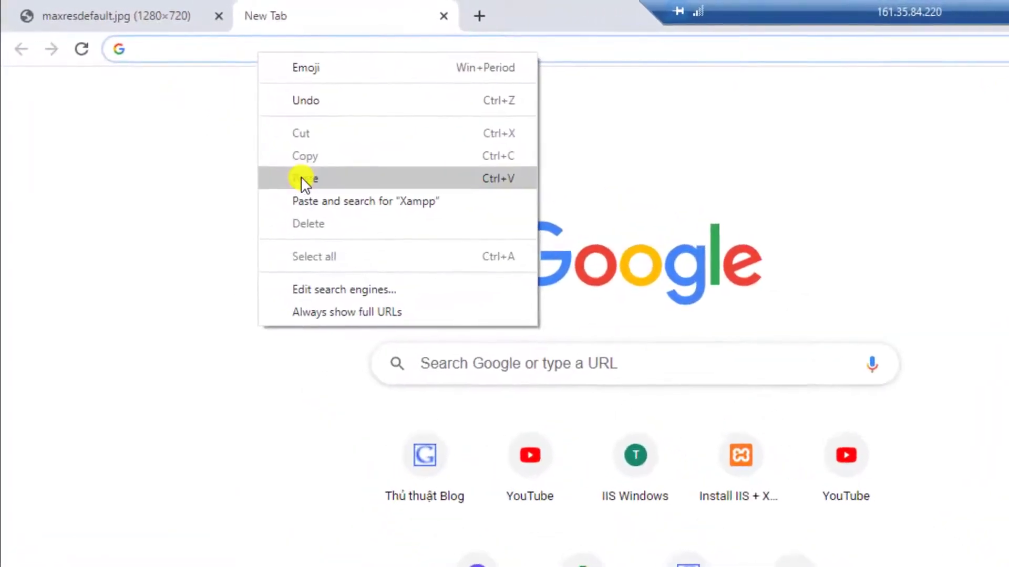
click(303, 179)
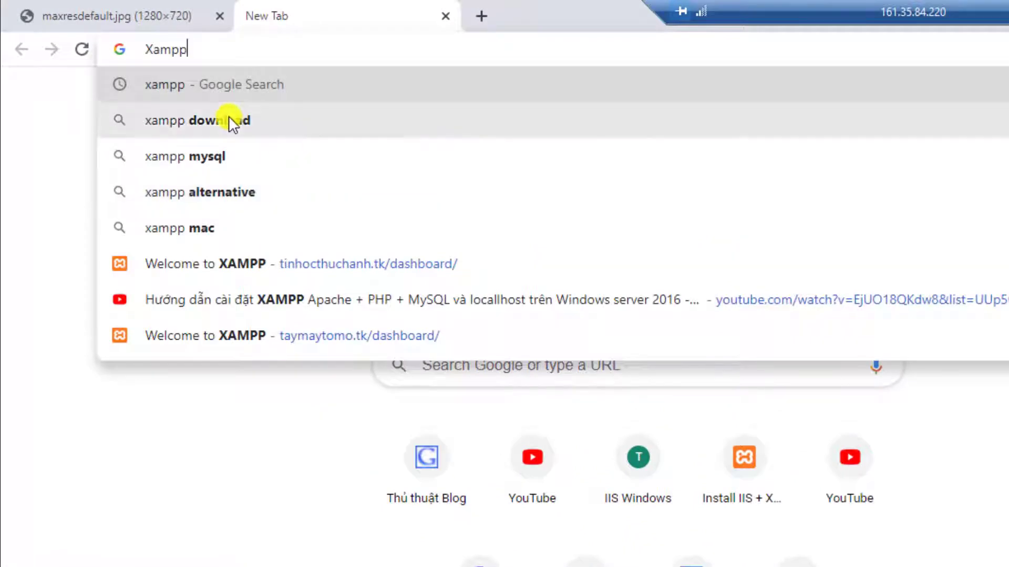
click(231, 122)
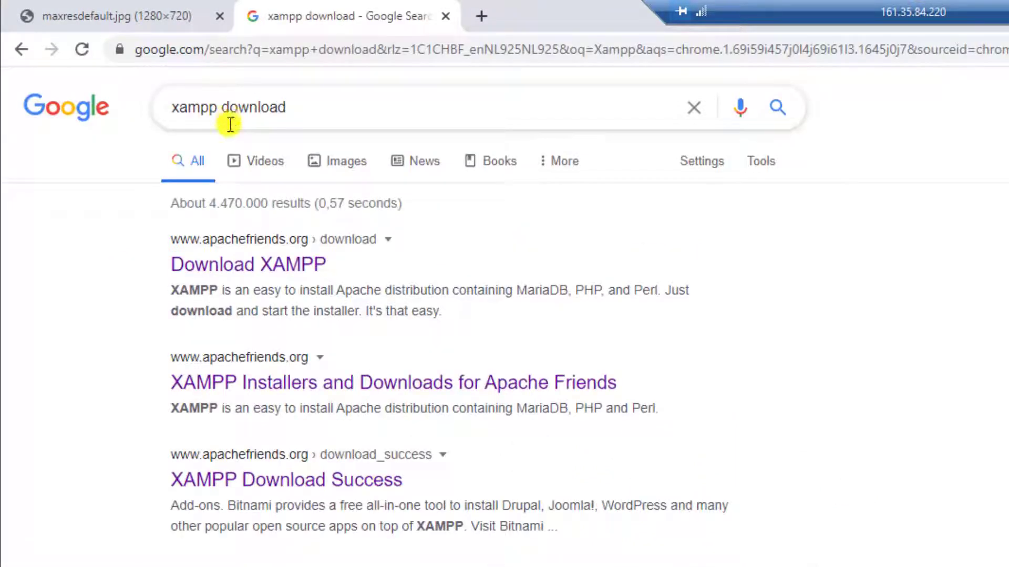
Step: Download the XAMPP 7.4.11 64-bit Windows installer from apachefriends.org, then close its tabs
click(288, 269)
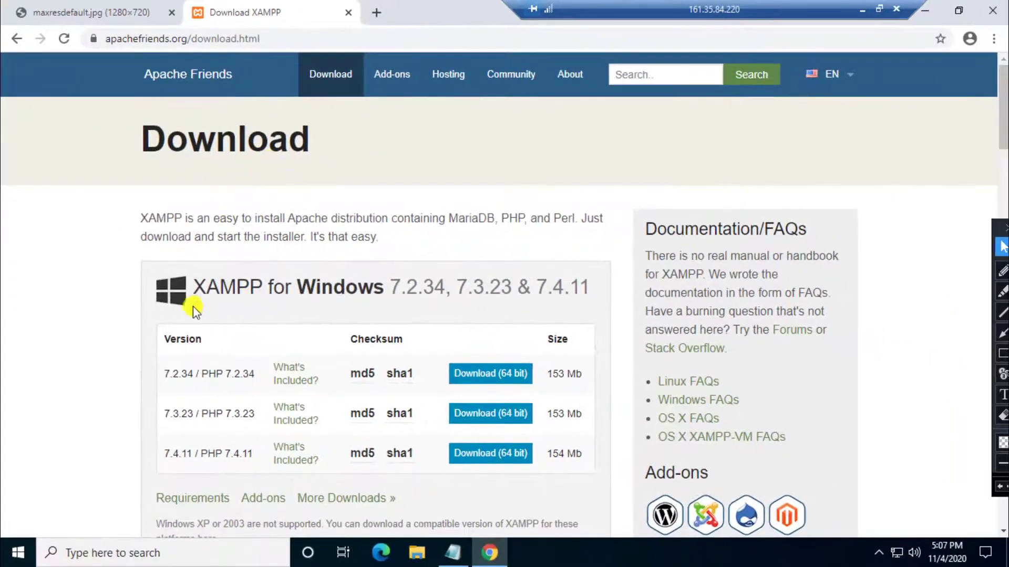
scroll(128, 297, down, 1)
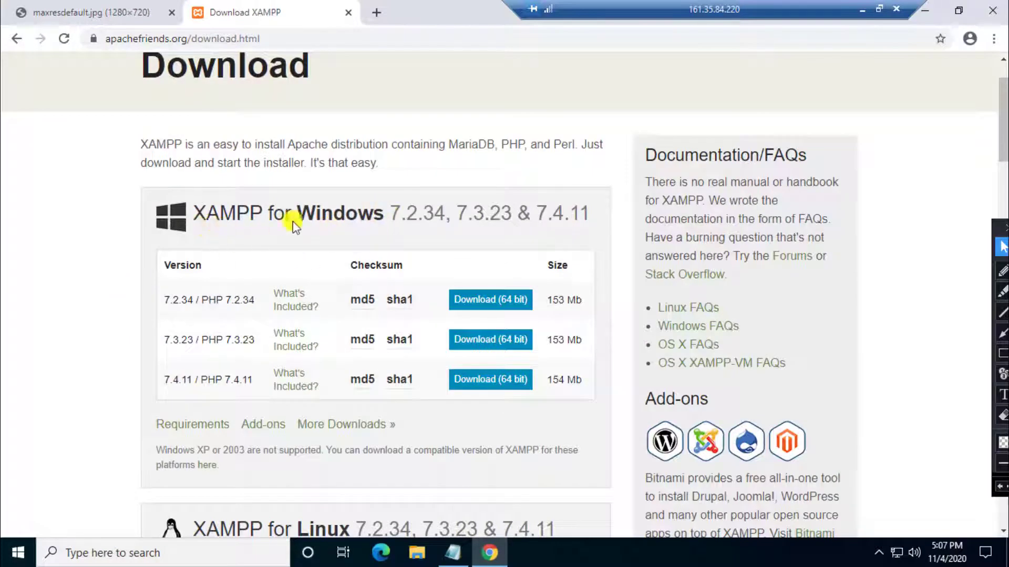
scroll(204, 235, down, 2)
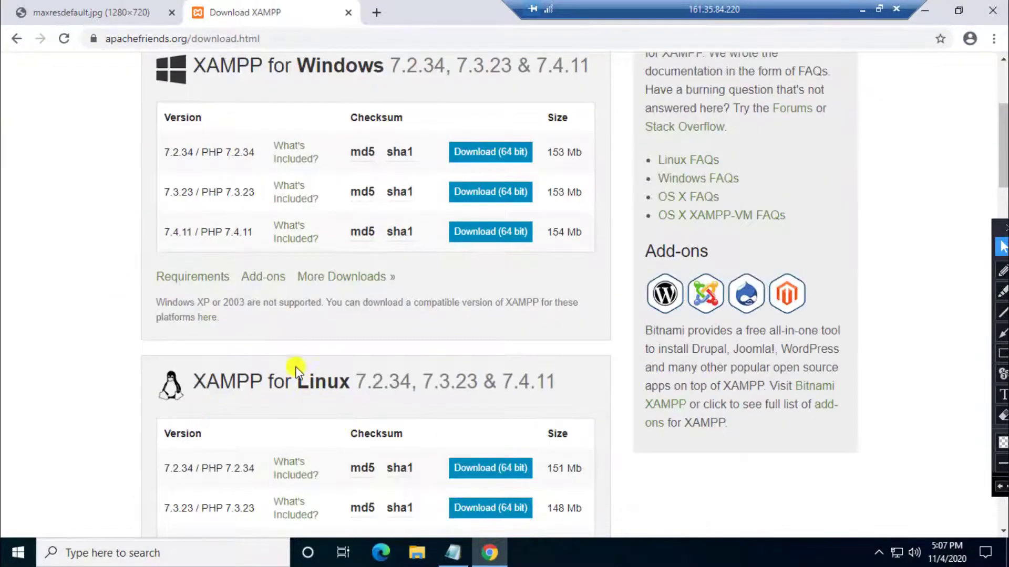
scroll(161, 304, down, 4)
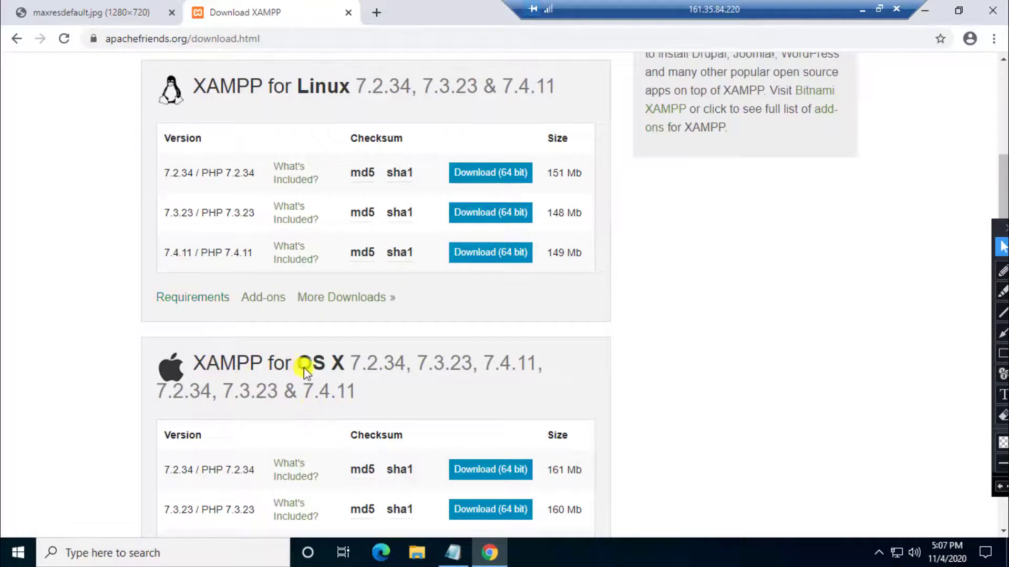
scroll(190, 333, down, 6)
scroll(187, 334, up, 8)
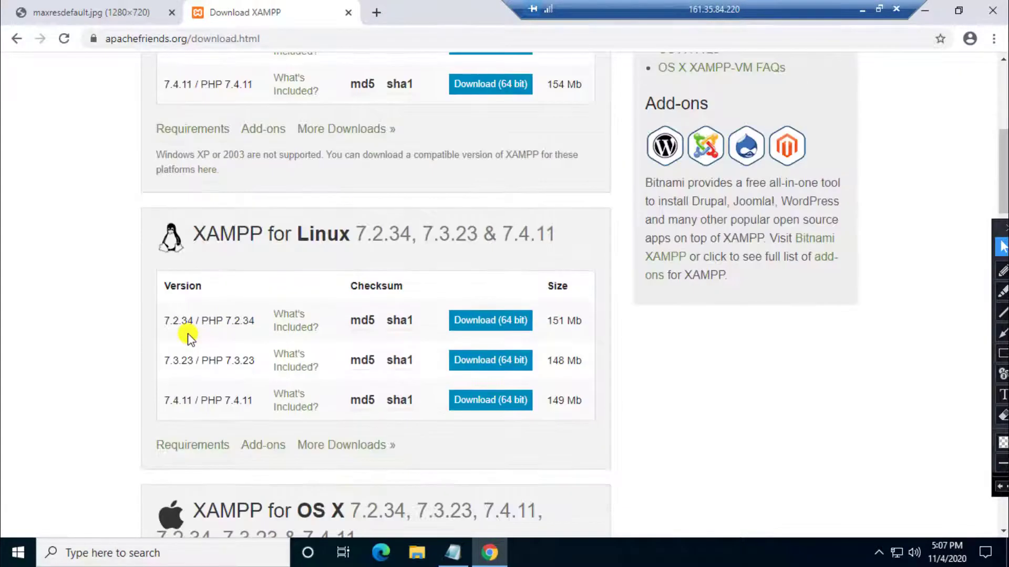
scroll(188, 336, up, 5)
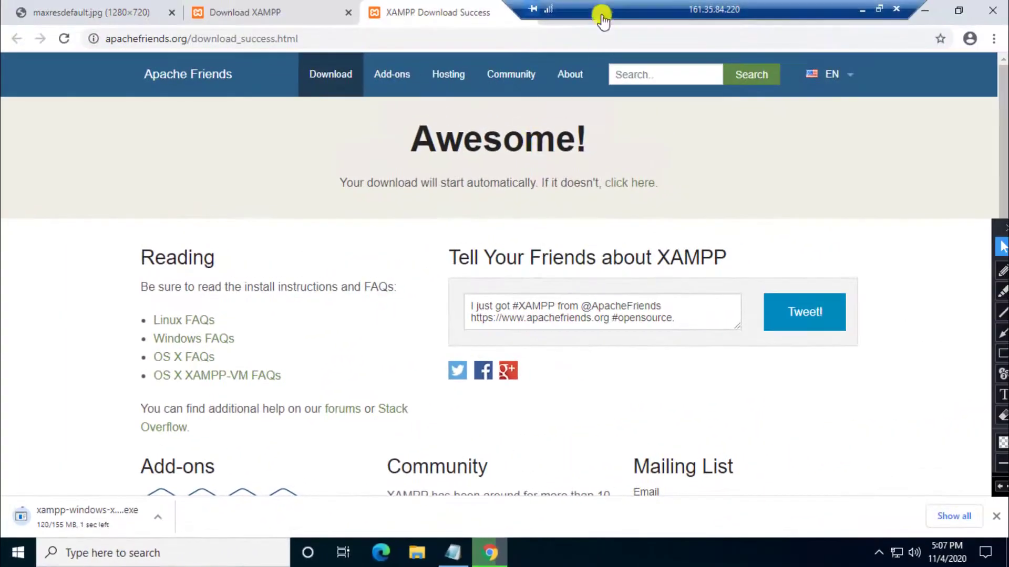
key(ctrl+w)
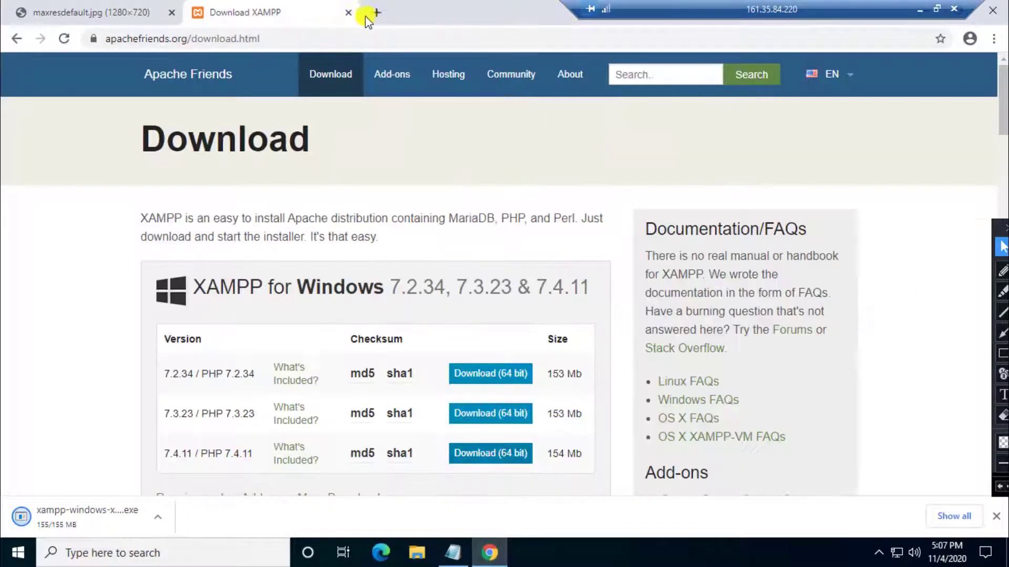
key(ctrl+w)
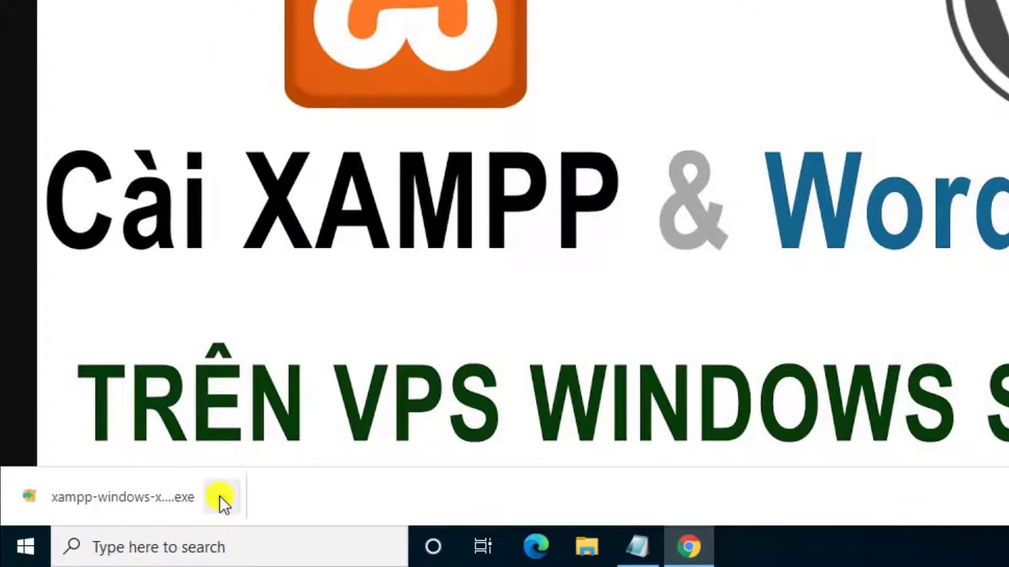
Step: Locate the downloaded XAMPP installer in Downloads and run it as administrator
click(220, 496)
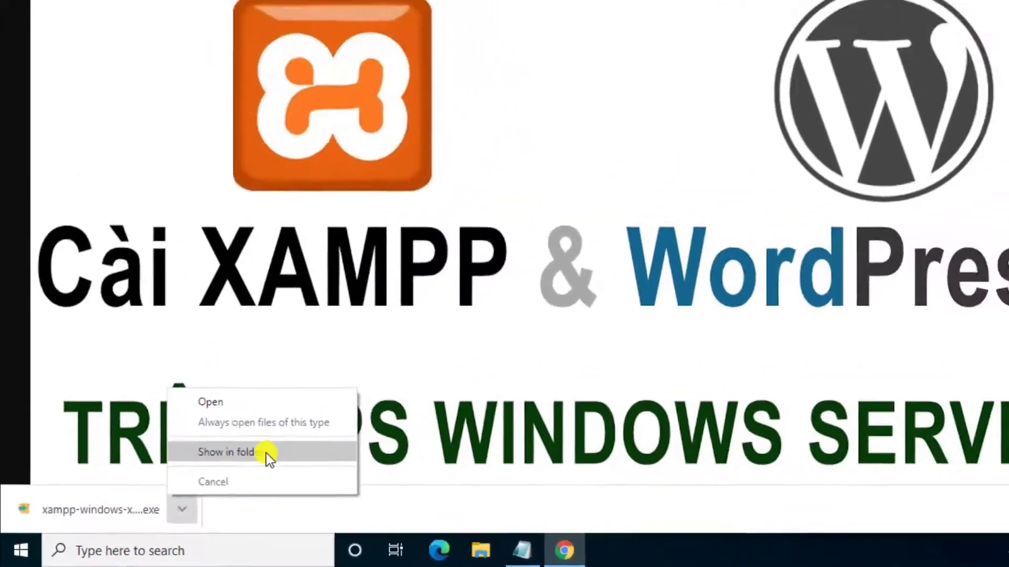
click(302, 428)
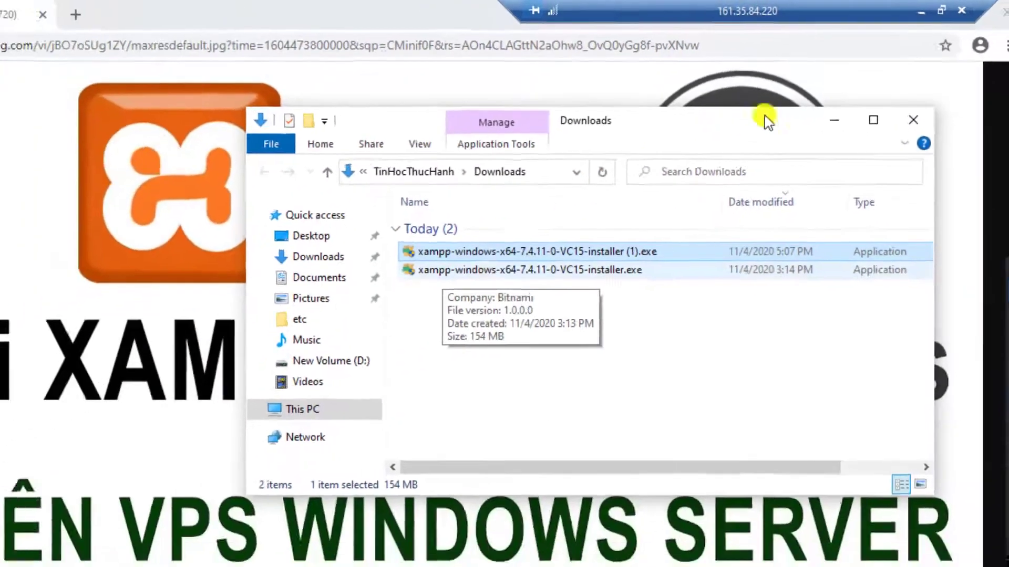
click(928, 25)
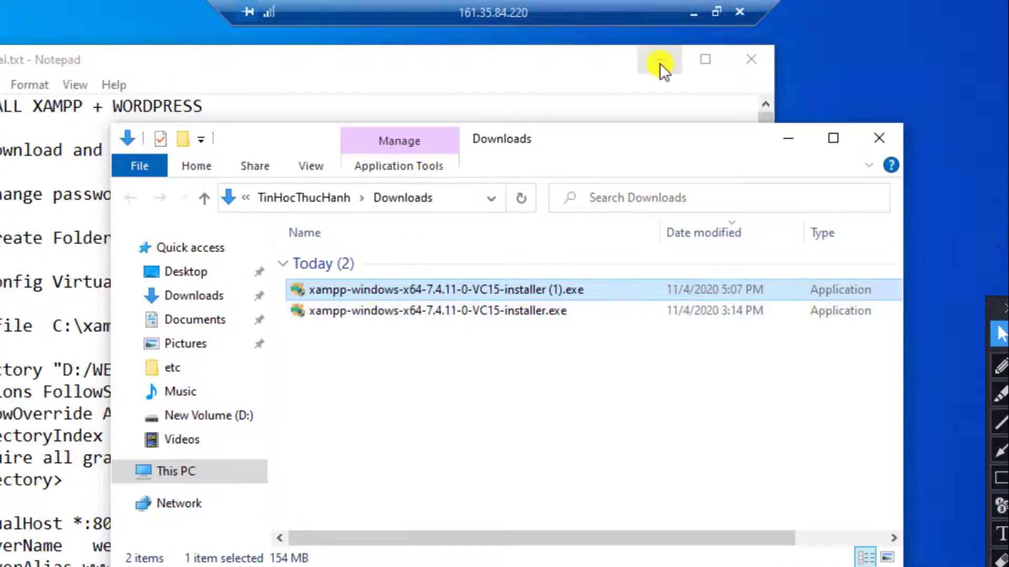
click(659, 62)
click(226, 313)
right_click(226, 313)
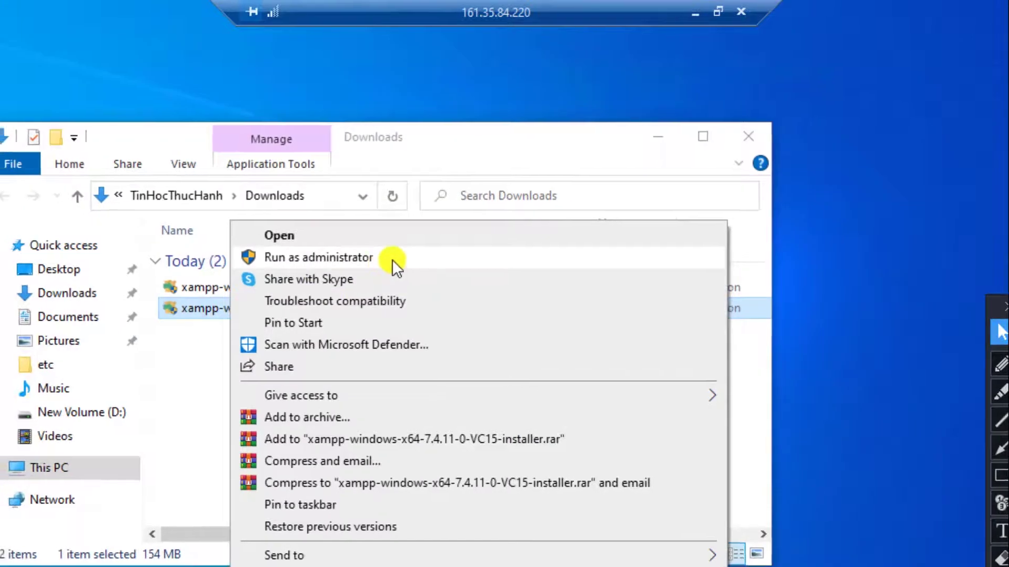
click(392, 260)
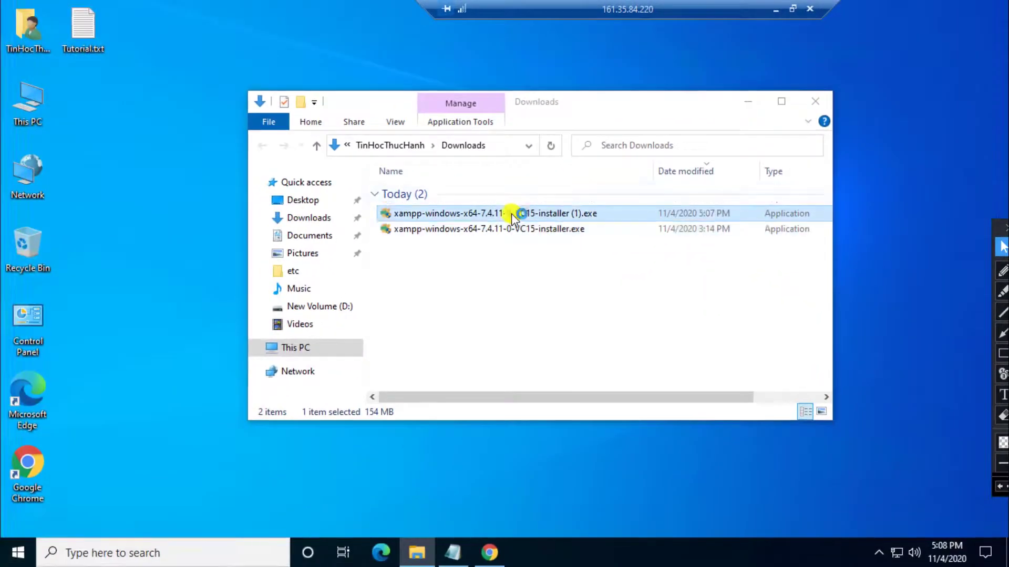
Step: Delete the duplicate xampp-windows-x64-7.4.11-0-VC15-installer (1).exe and minimize the Downloads window
right_click(511, 213)
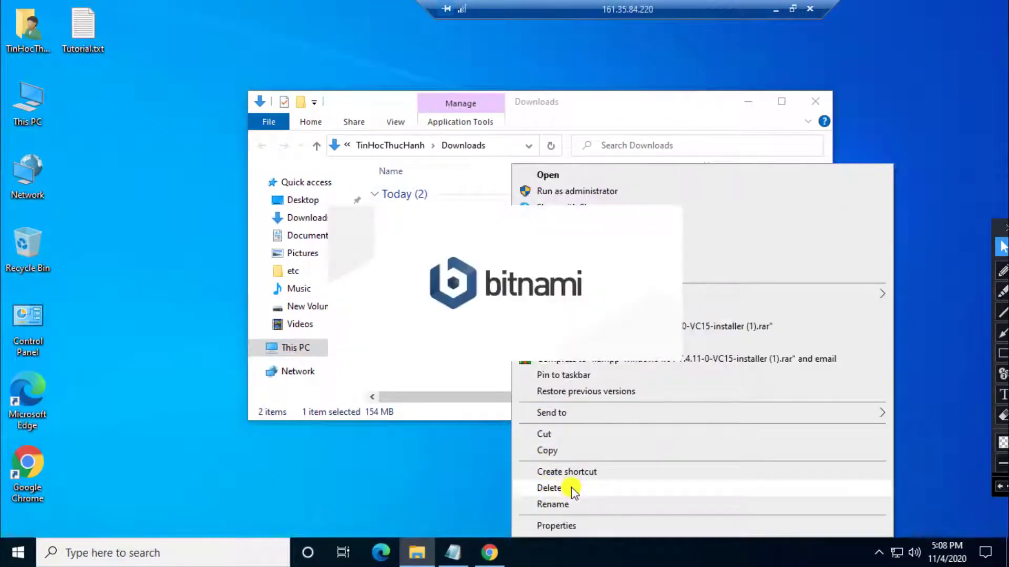
click(572, 487)
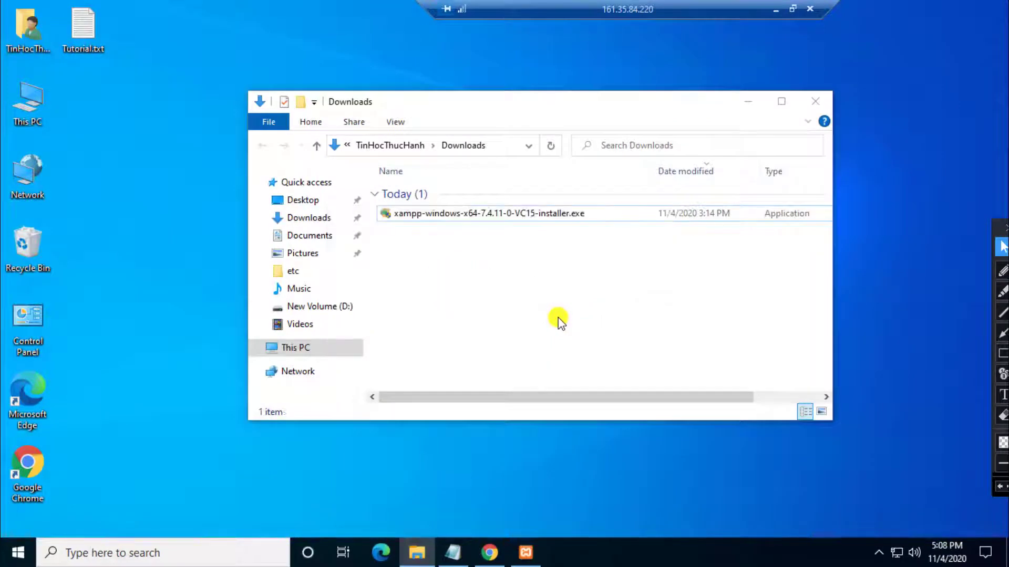
click(749, 104)
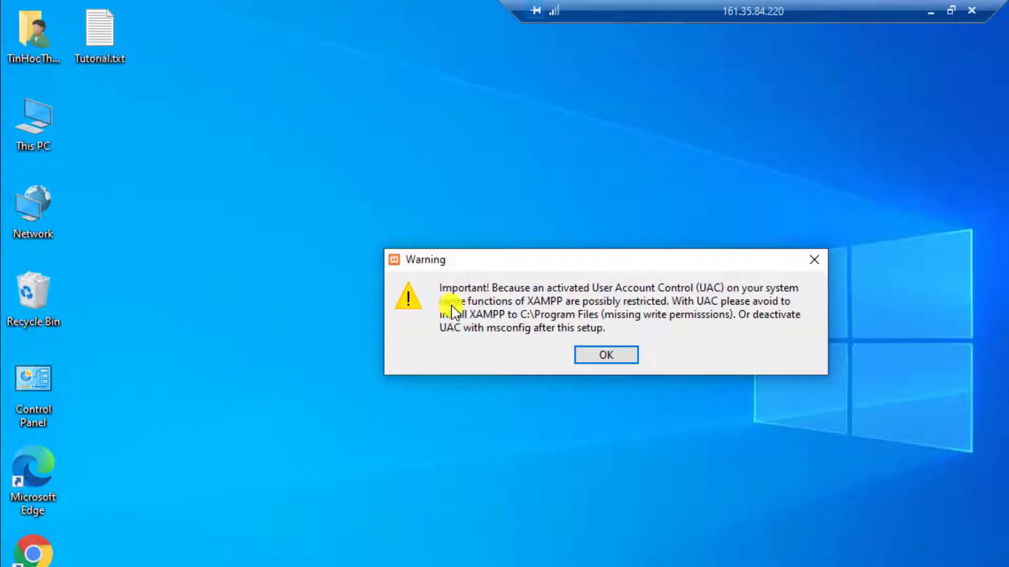
Step: Dismiss the UAC warning and advance the XAMPP wizard past component selection
click(622, 356)
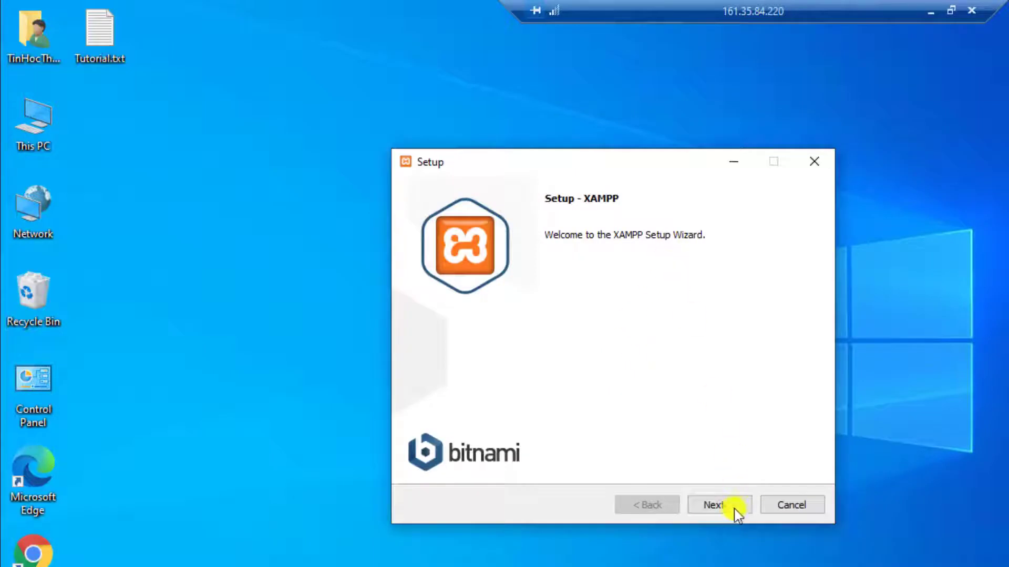
click(732, 508)
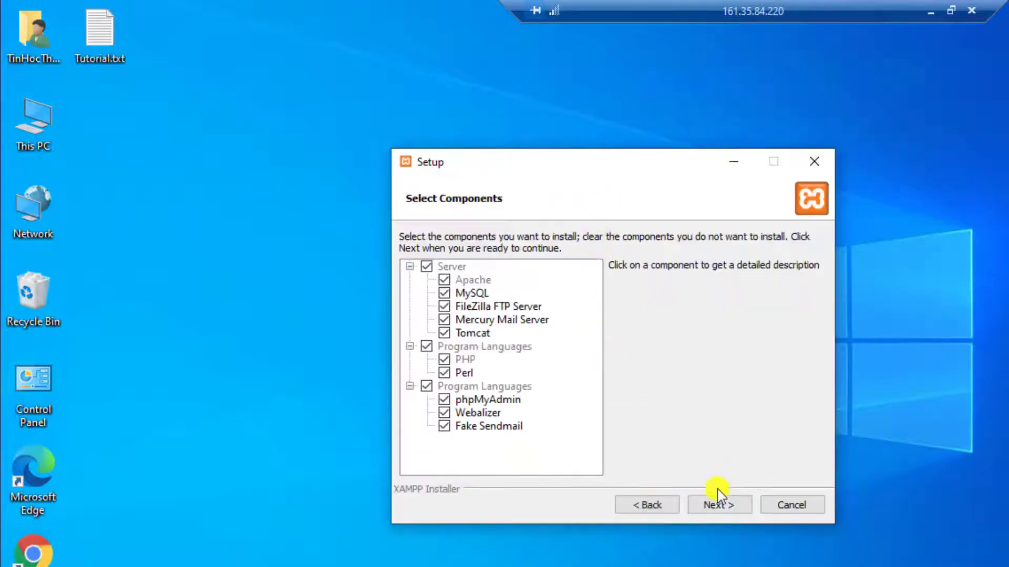
click(724, 507)
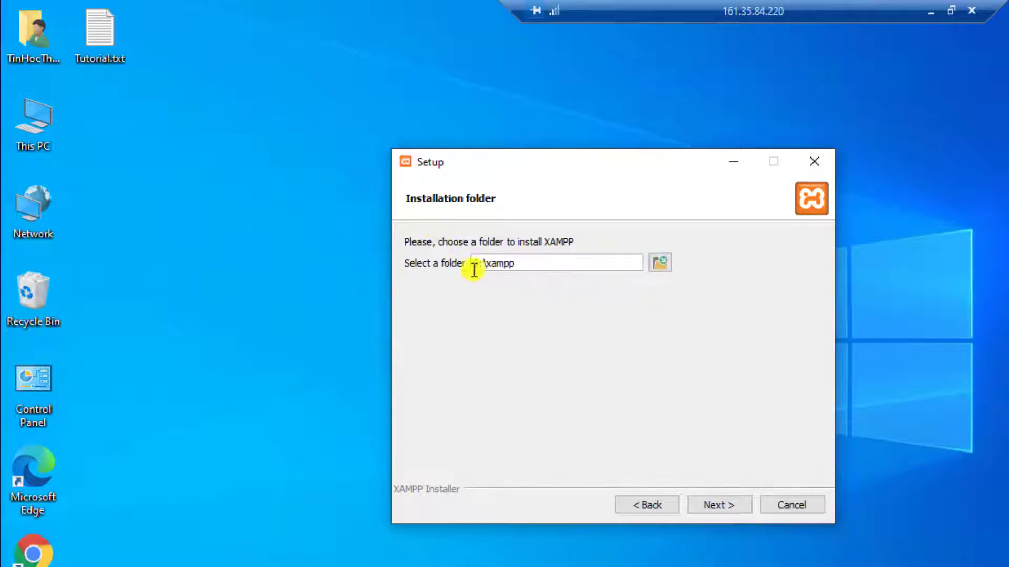
Step: Create a new xampp folder on New Volume (D:) and choose D:\xampp as the install folder
click(660, 262)
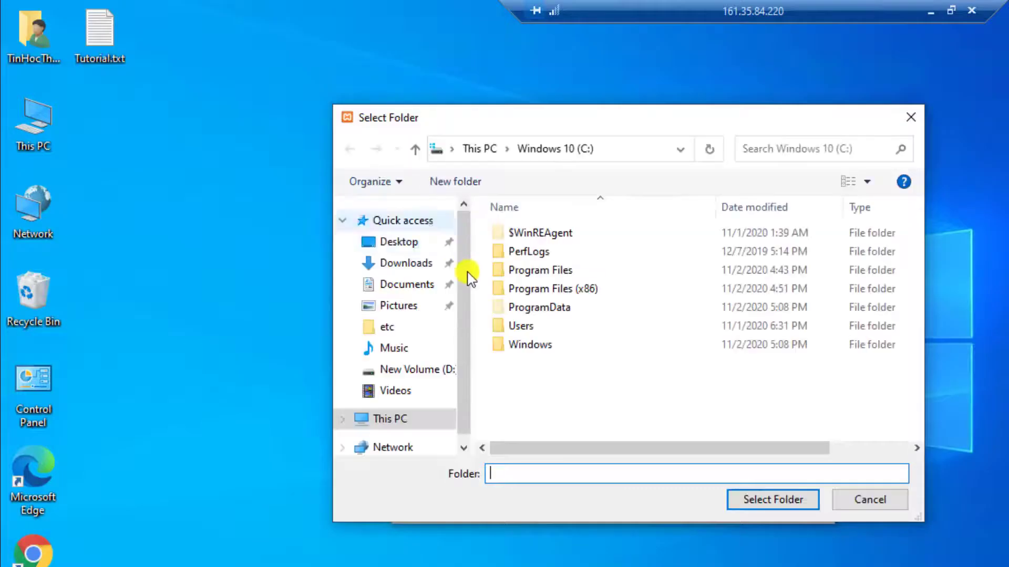
double_click(829, 124)
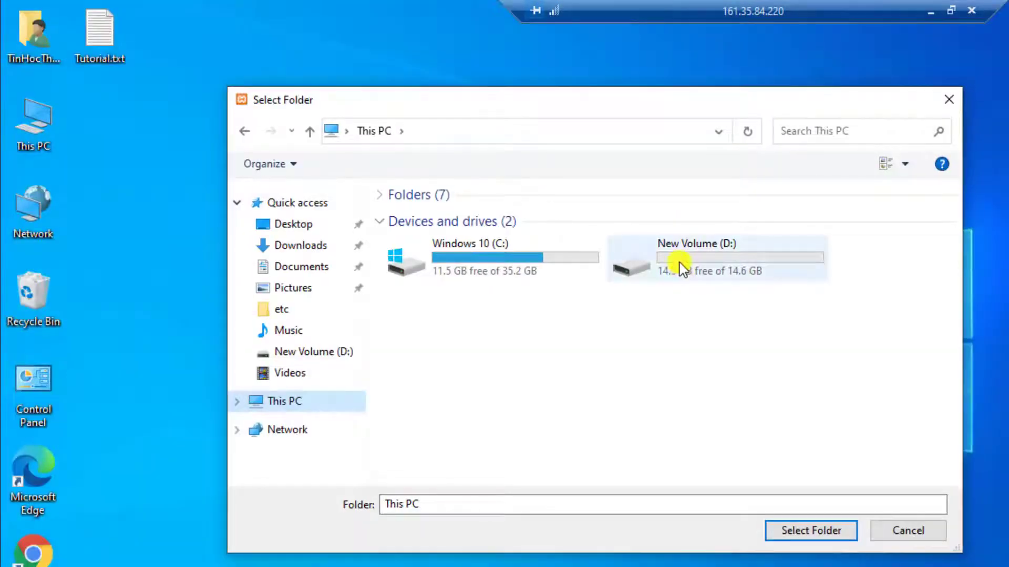
double_click(680, 269)
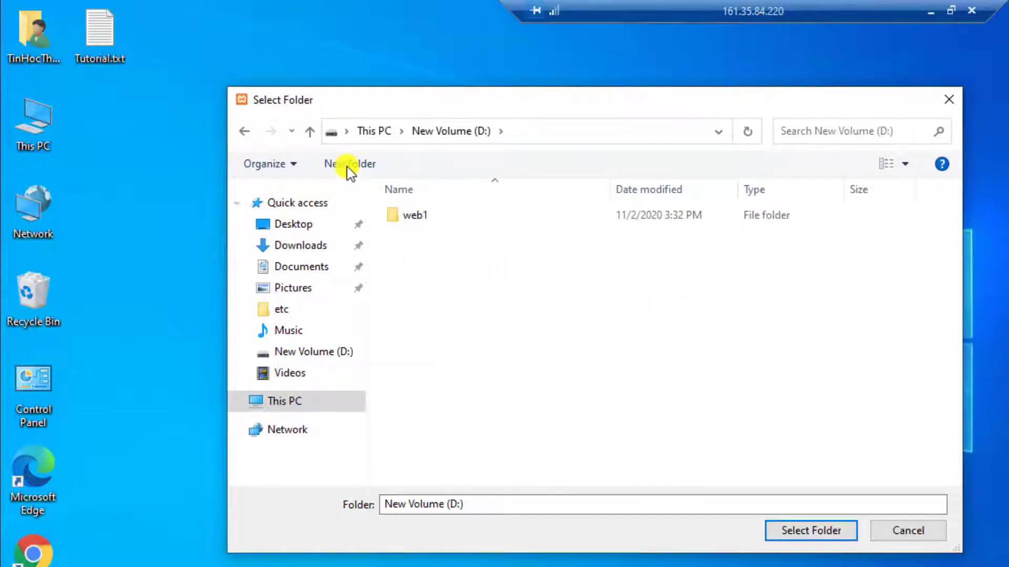
click(349, 164)
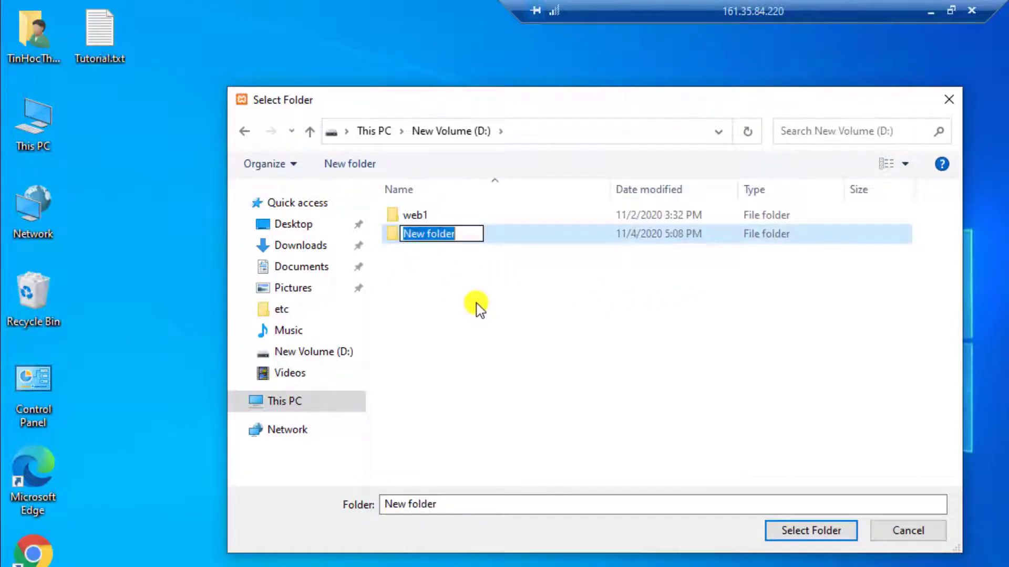
key(slash)
text(xampp)
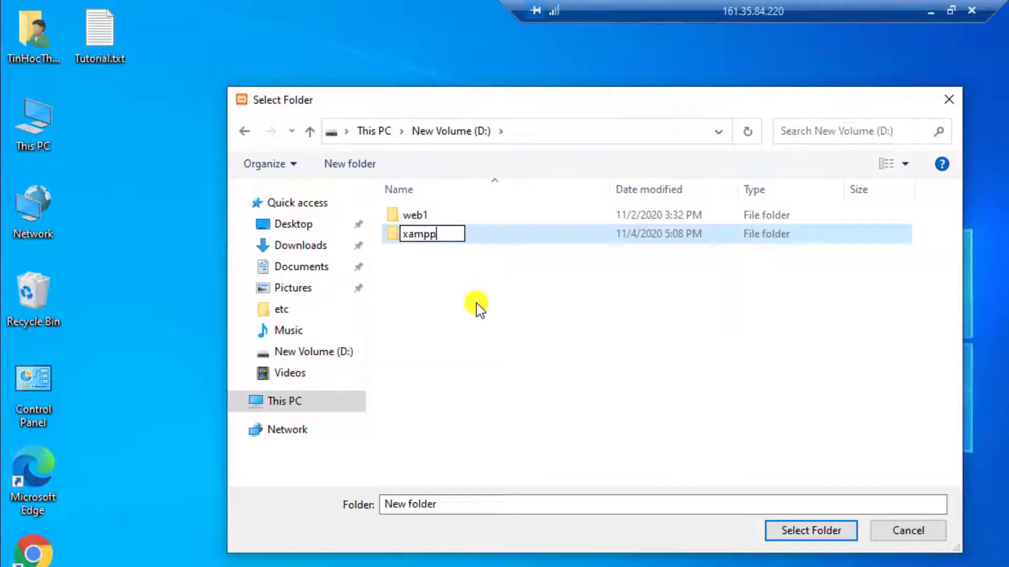
click(480, 309)
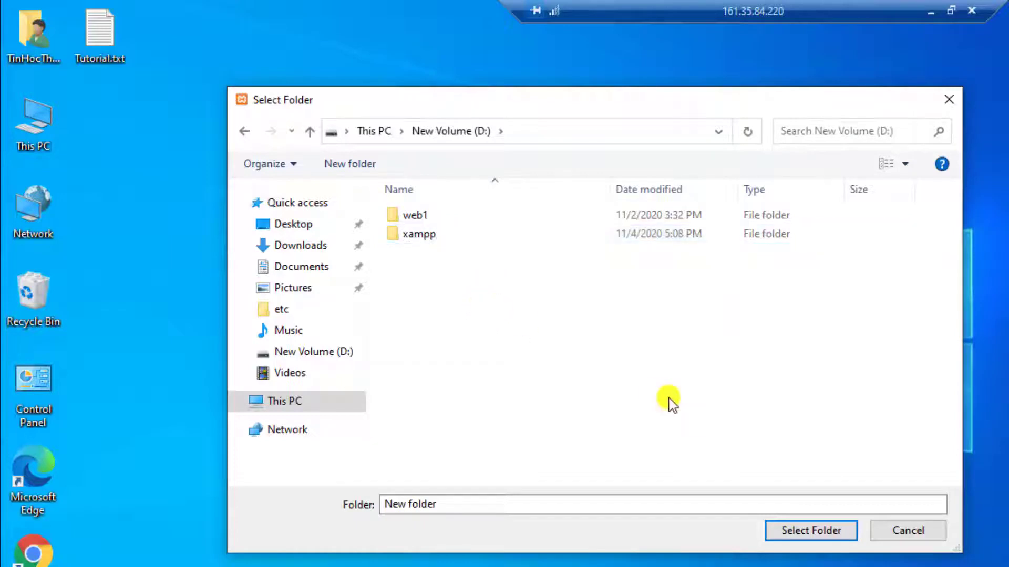
click(421, 237)
click(793, 530)
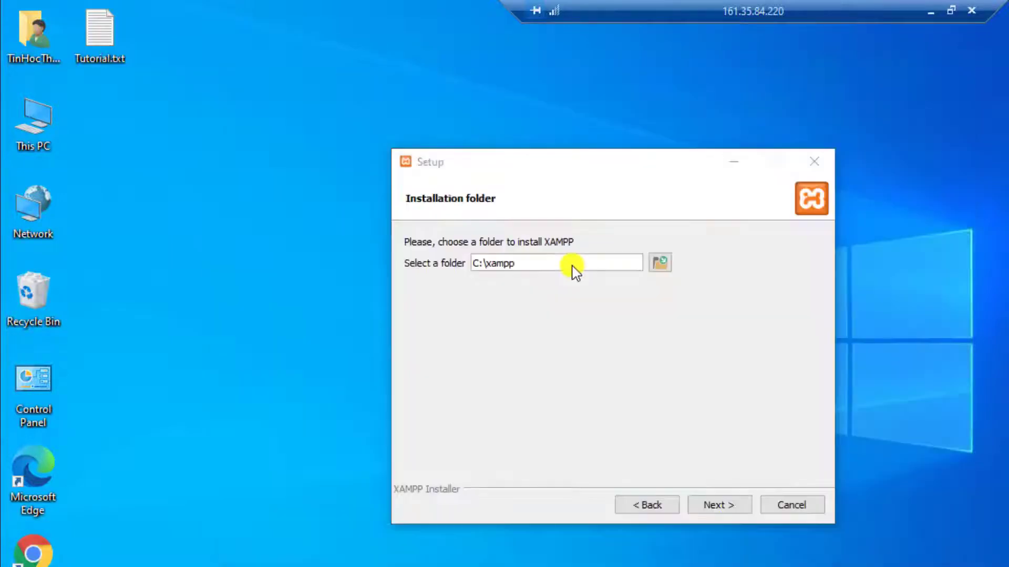
Step: Keep English, skip the Bitnami offer, install XAMPP, and finish the wizard
click(720, 506)
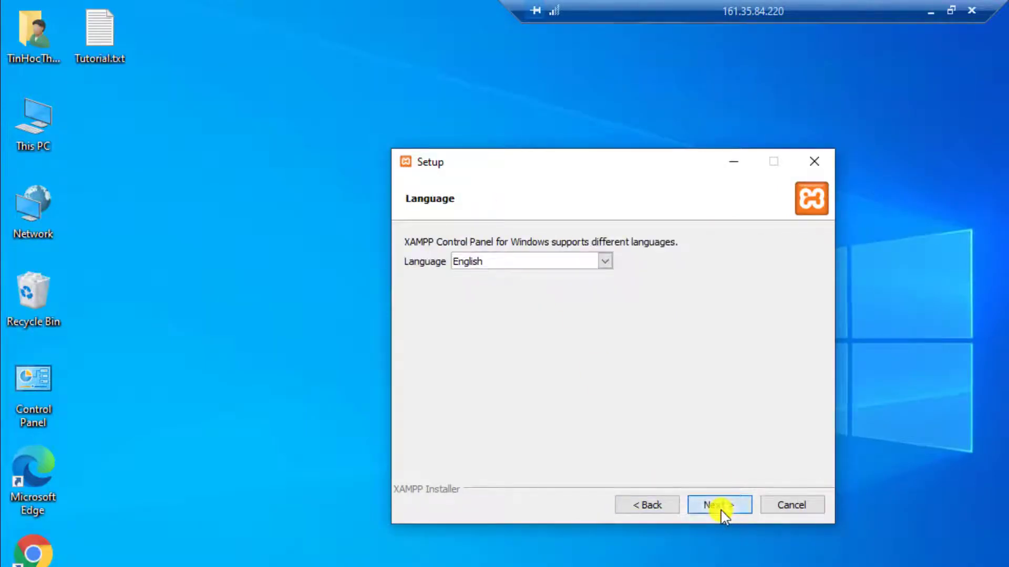
click(721, 507)
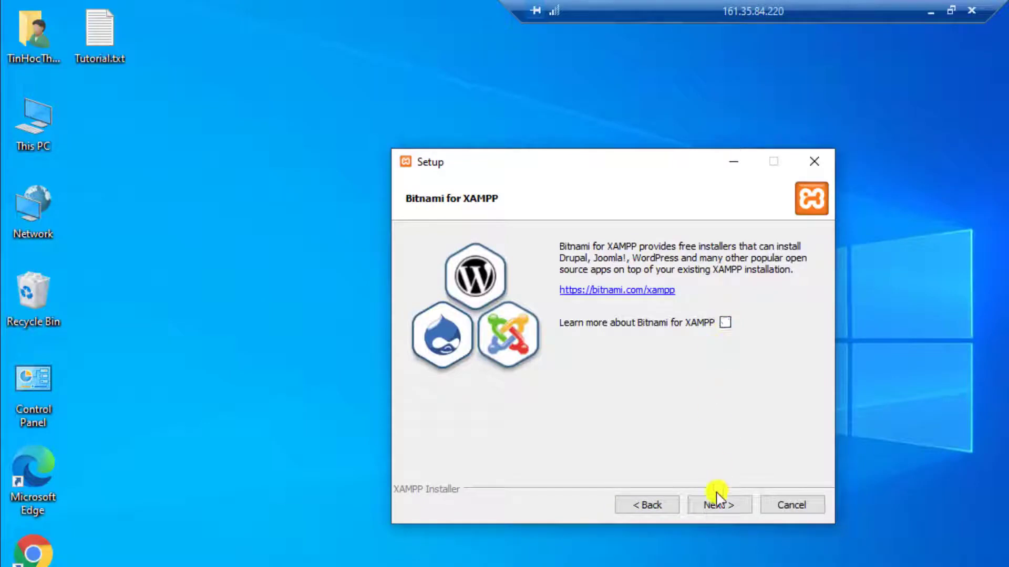
click(715, 503)
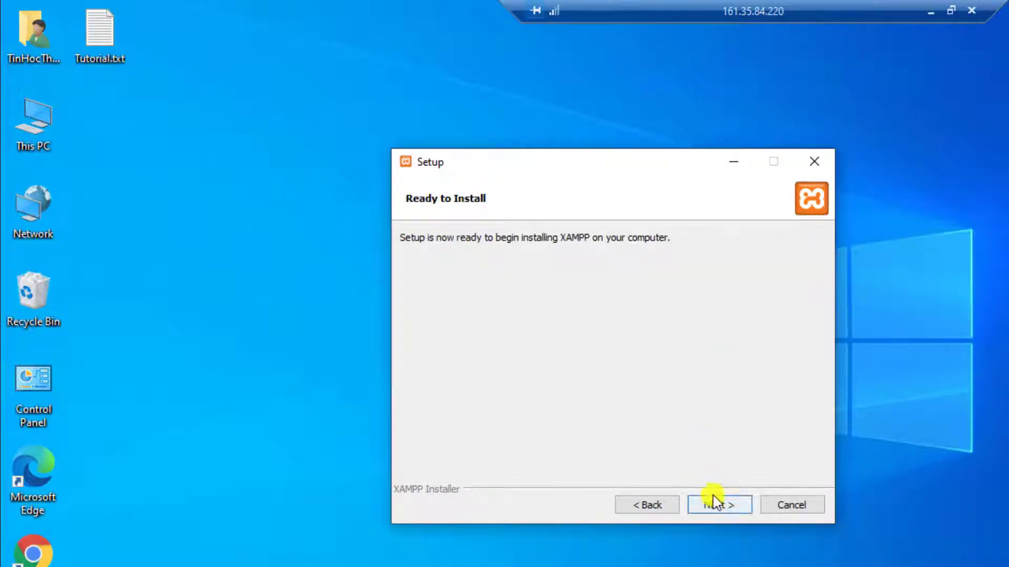
click(714, 503)
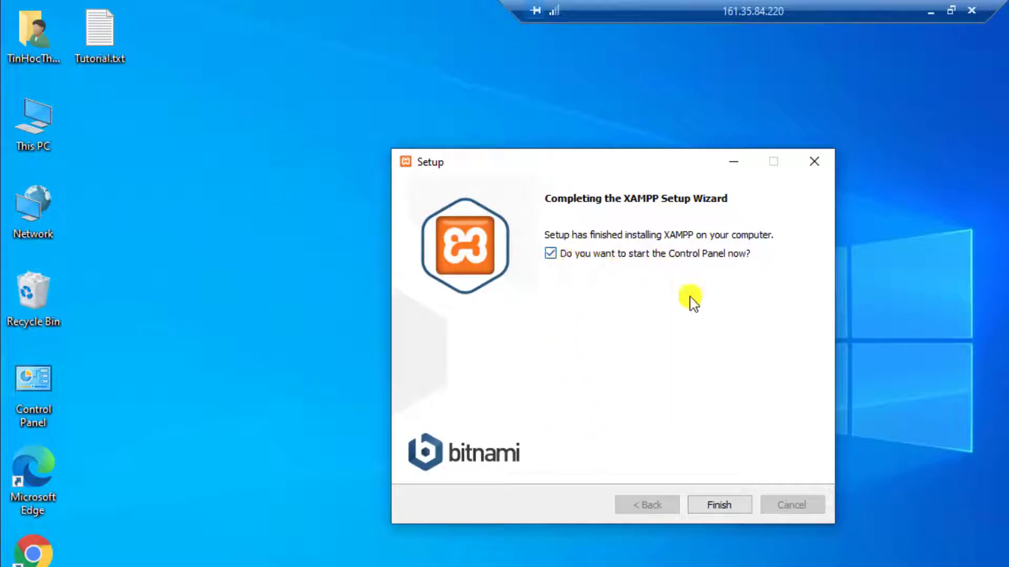
click(718, 505)
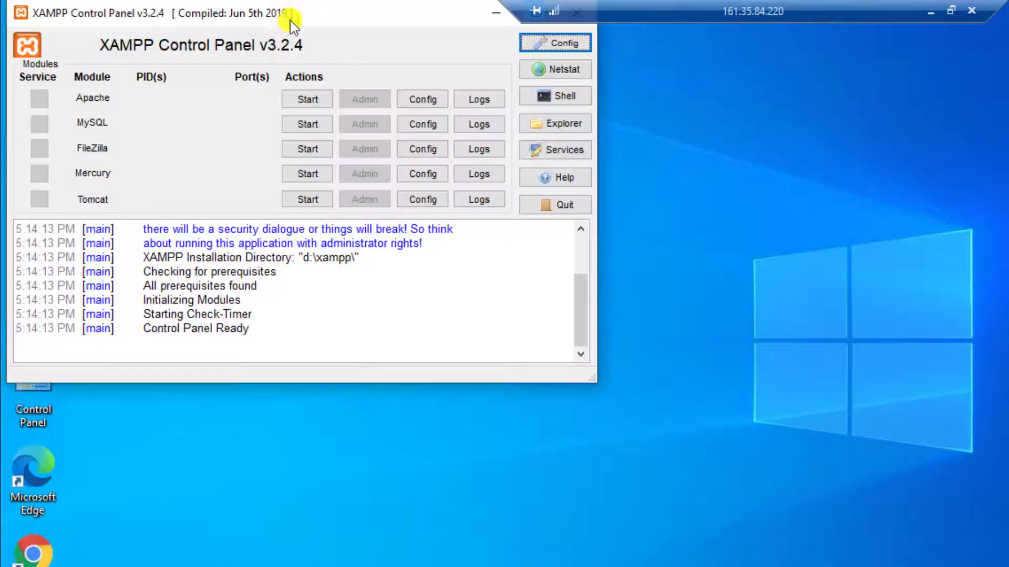
Step: Tick Apache and MySQL for autostart and save, hitting the access-denied error on xampp-control.ini
drag(290, 21, 554, 155)
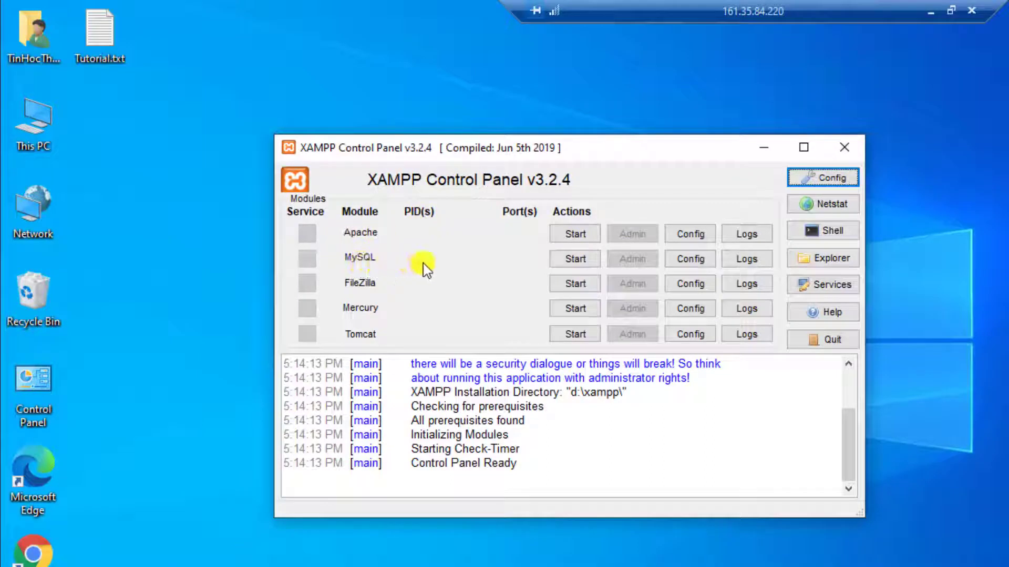
click(814, 184)
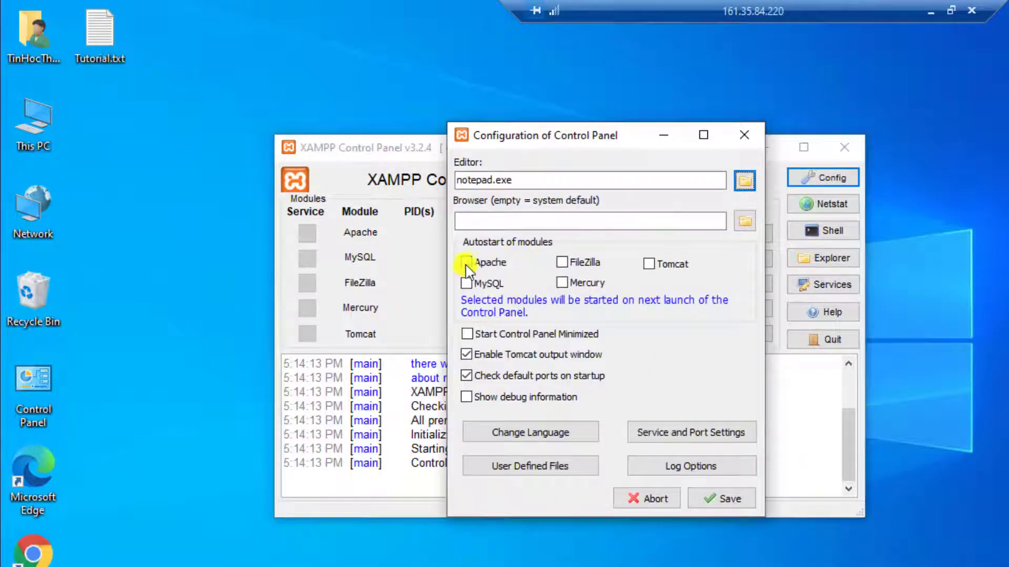
click(466, 284)
click(491, 262)
click(731, 505)
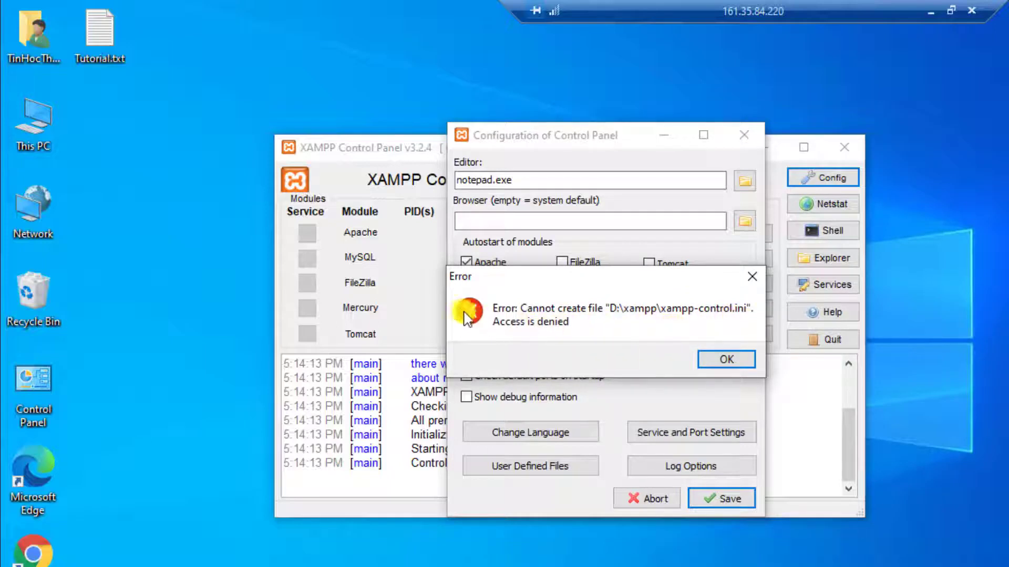
click(725, 360)
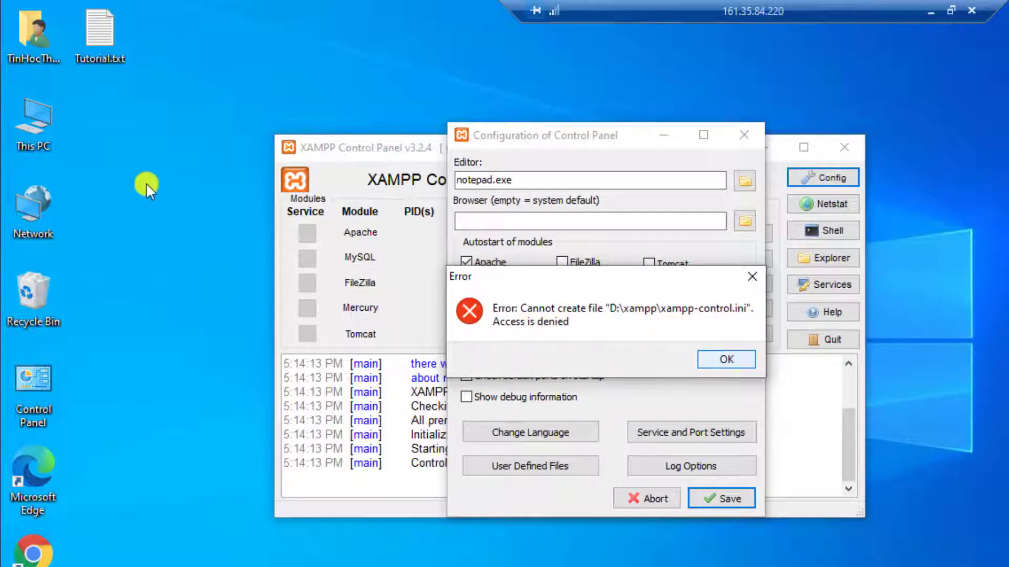
click(42, 122)
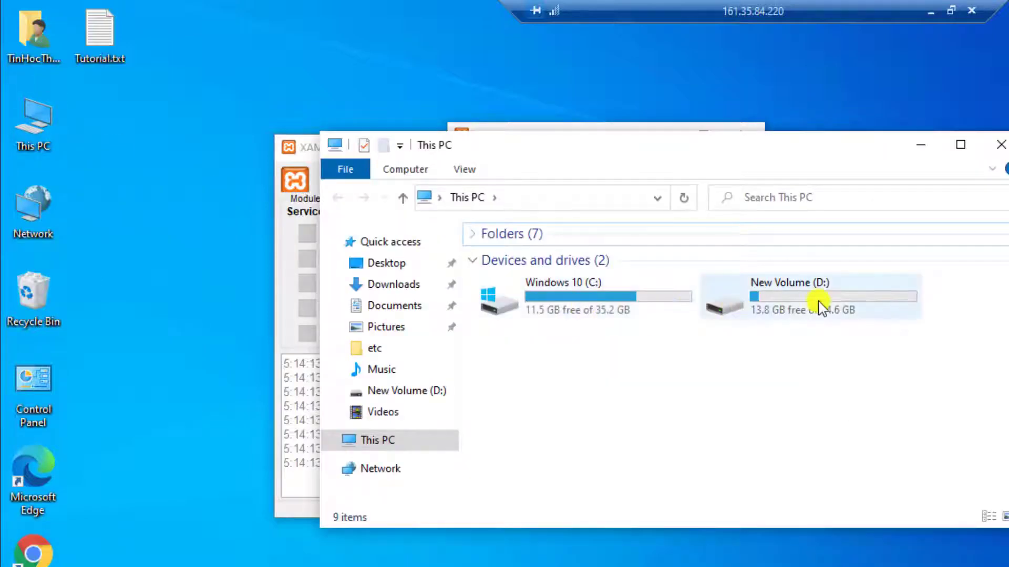
Step: Open D:\xampp in File Explorer and select xampp-control.ini beside the XAMPP windows
double_click(821, 304)
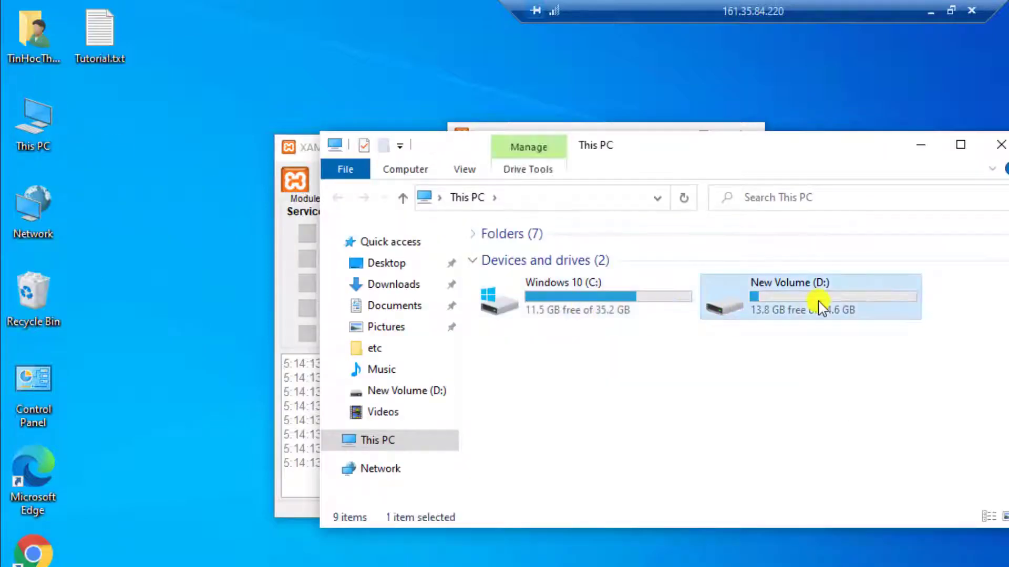
double_click(523, 279)
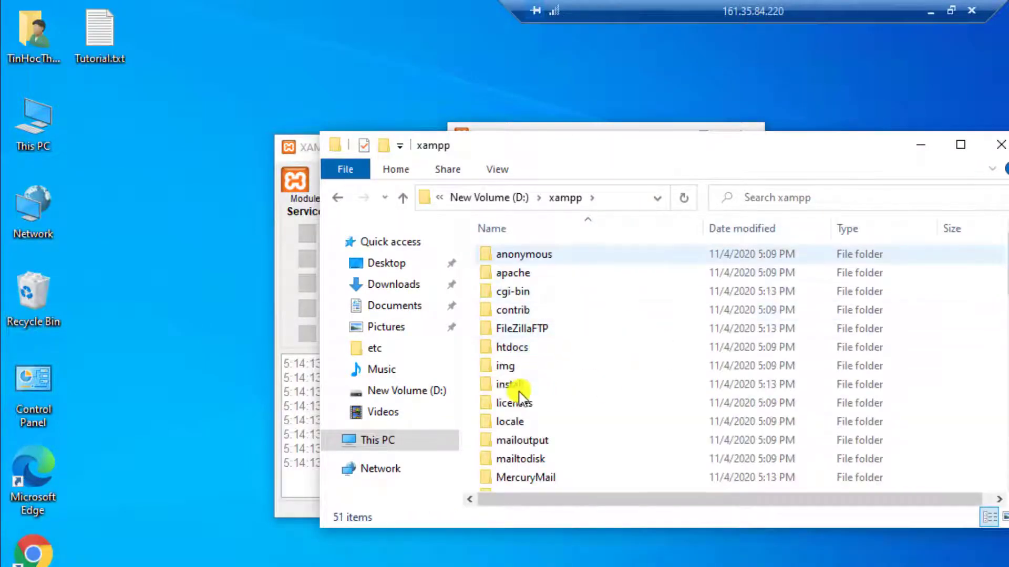
click(576, 384)
scroll(578, 381, down, 6)
scroll(578, 378, down, 5)
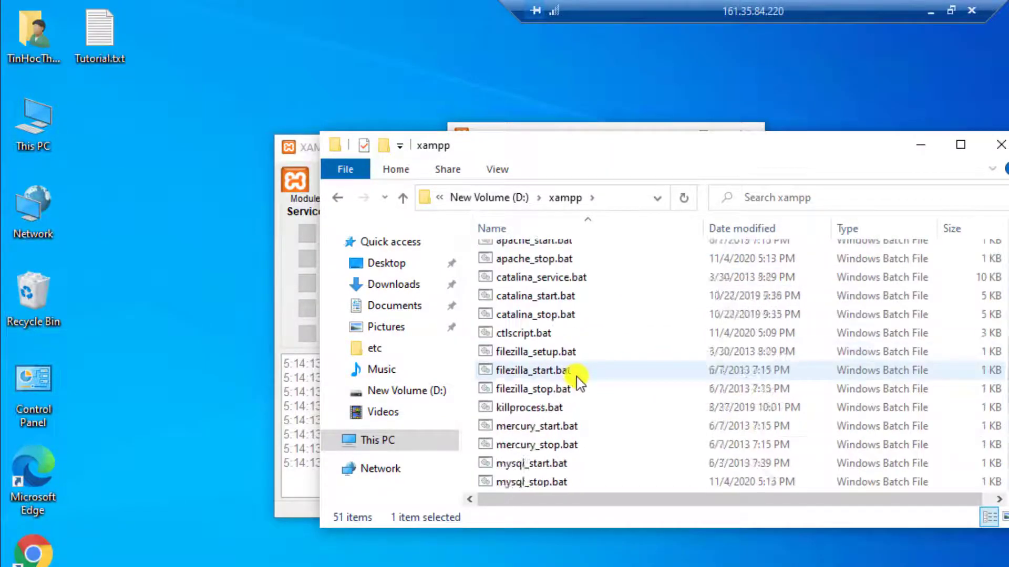
scroll(544, 360, down, 2)
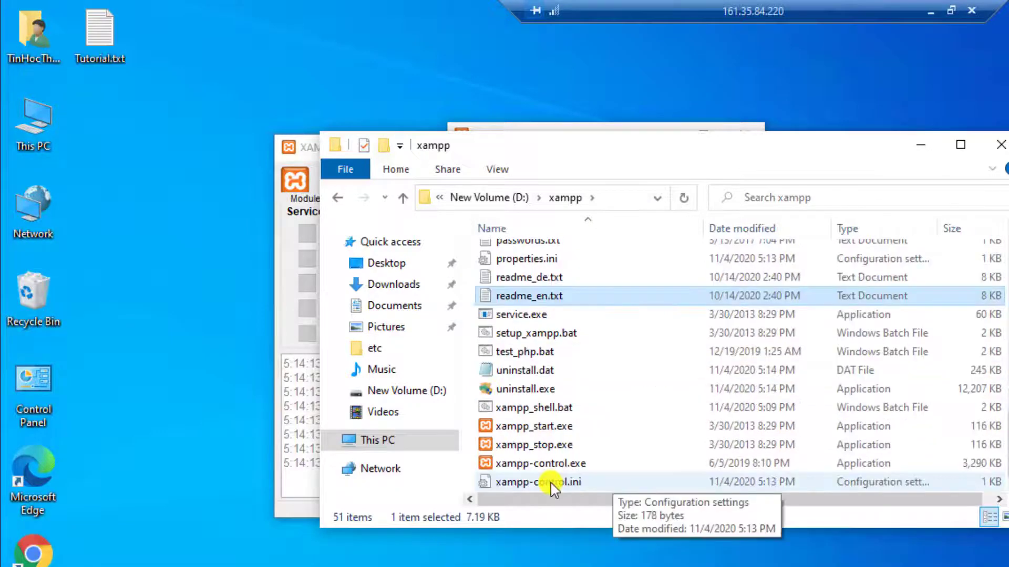
click(520, 481)
drag(613, 146, 613, 232)
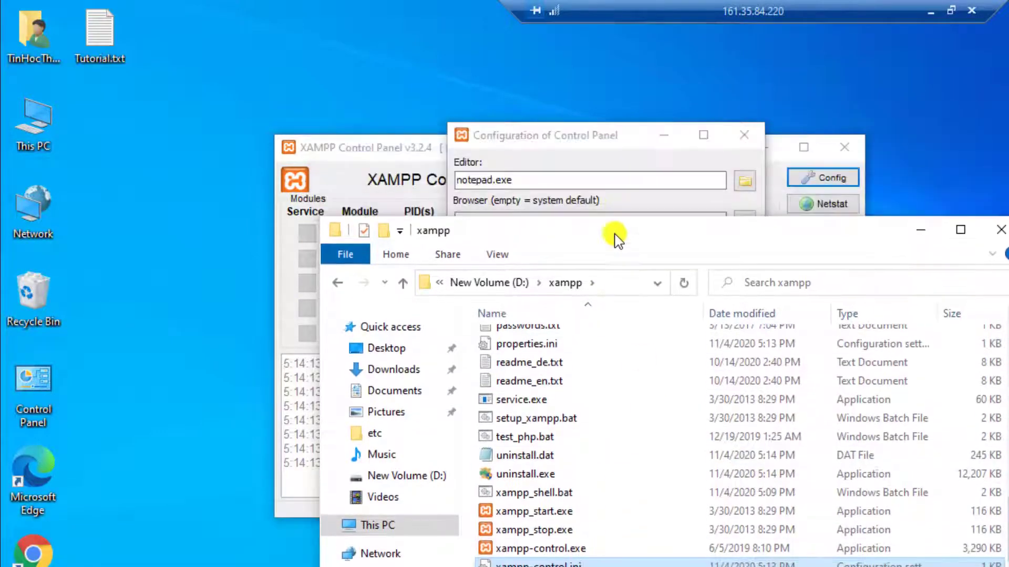
click(598, 167)
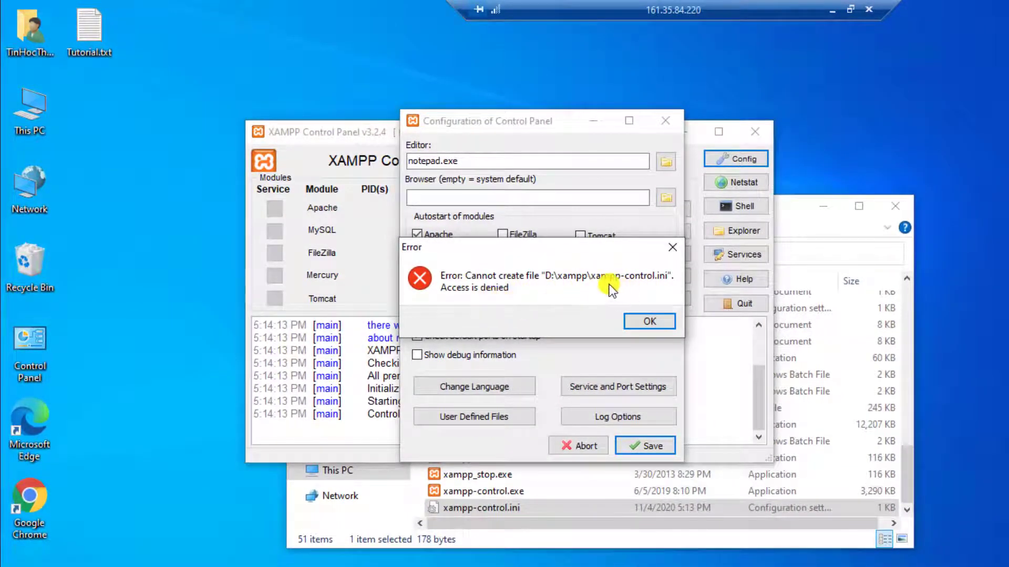
click(604, 476)
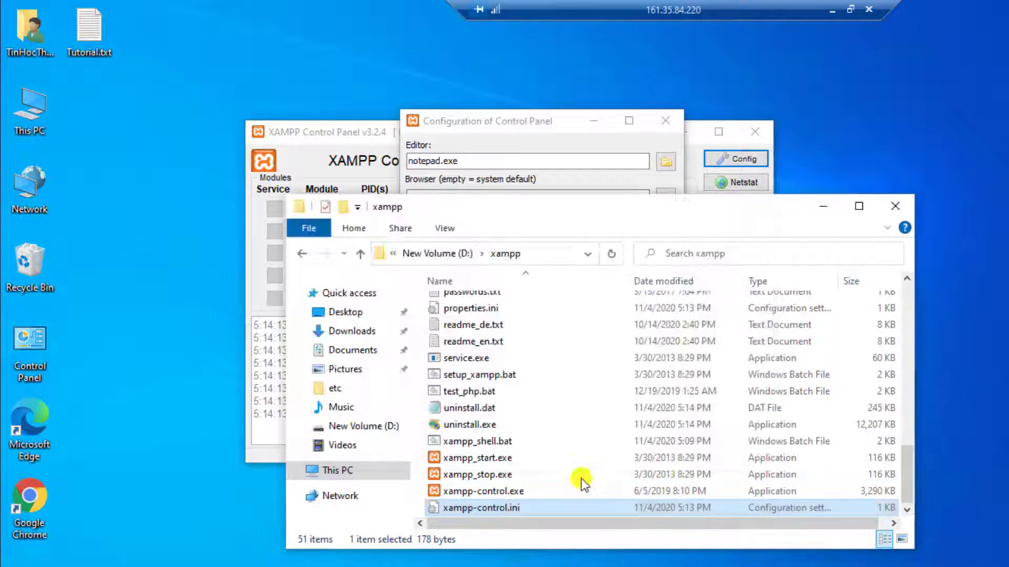
Step: Grant Everyone Full control of xampp-control.ini in its Security permissions, then close the folder window
right_click(538, 510)
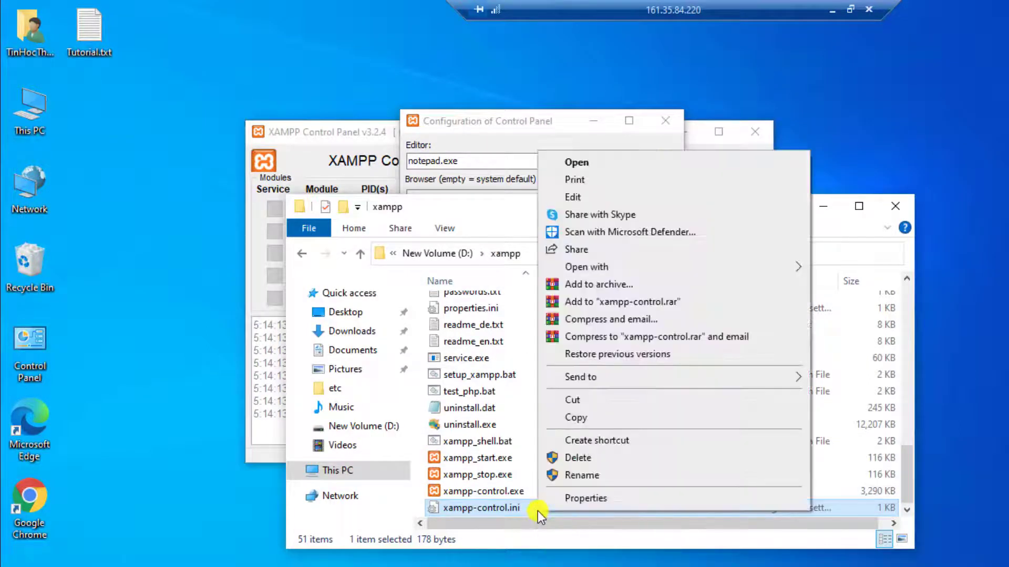
click(632, 499)
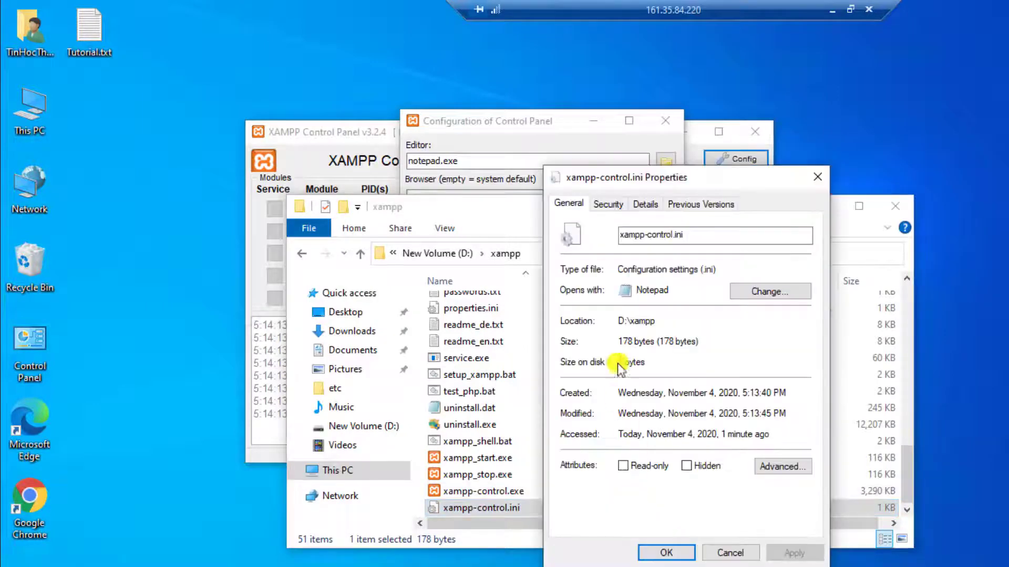
click(610, 206)
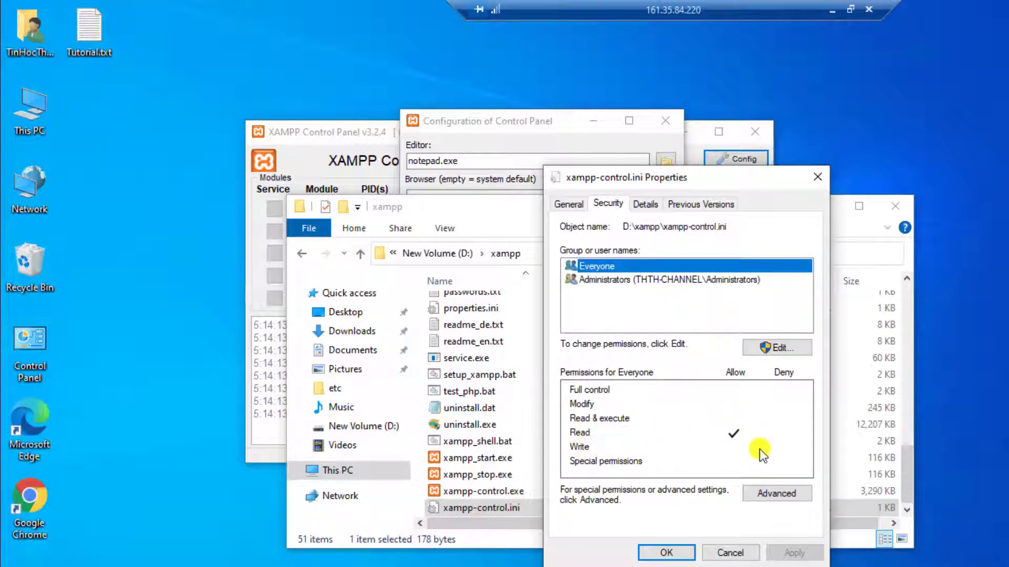
click(785, 346)
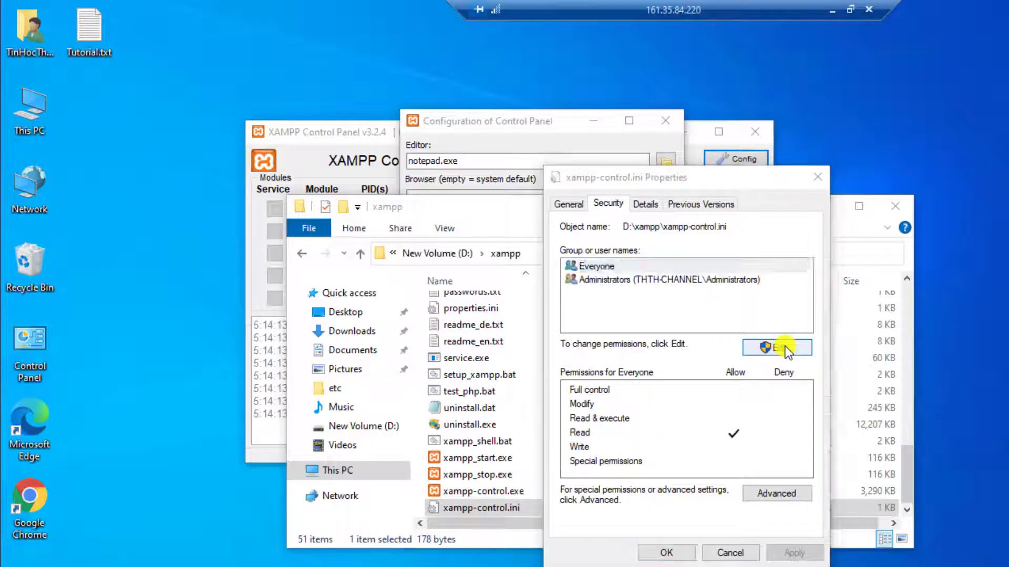
click(760, 448)
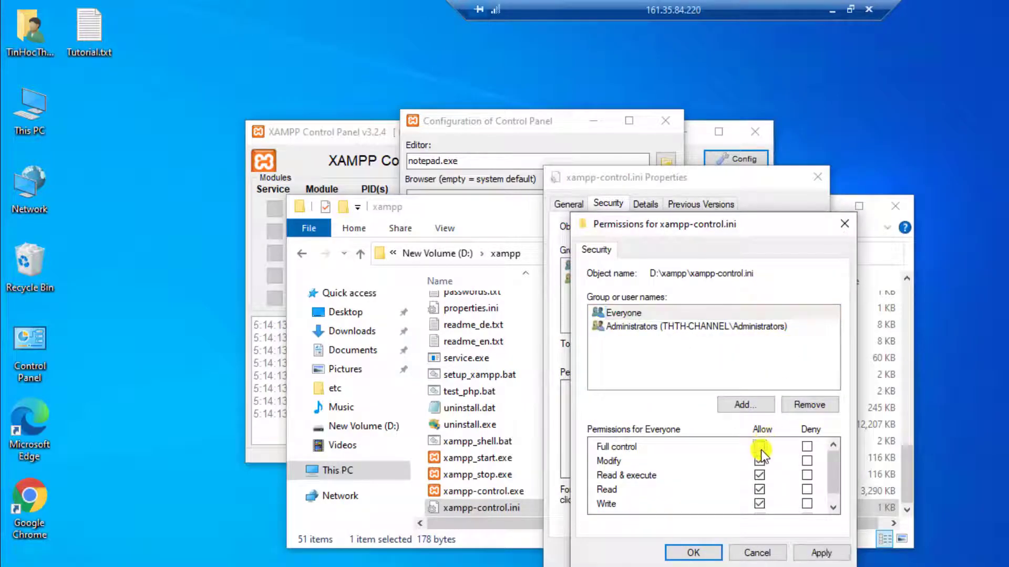
click(691, 559)
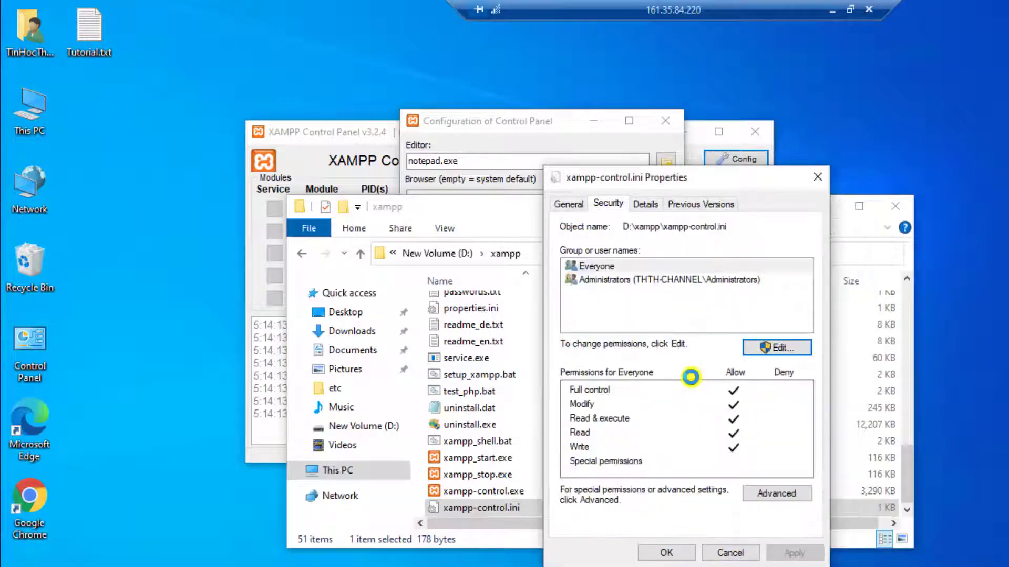
click(666, 553)
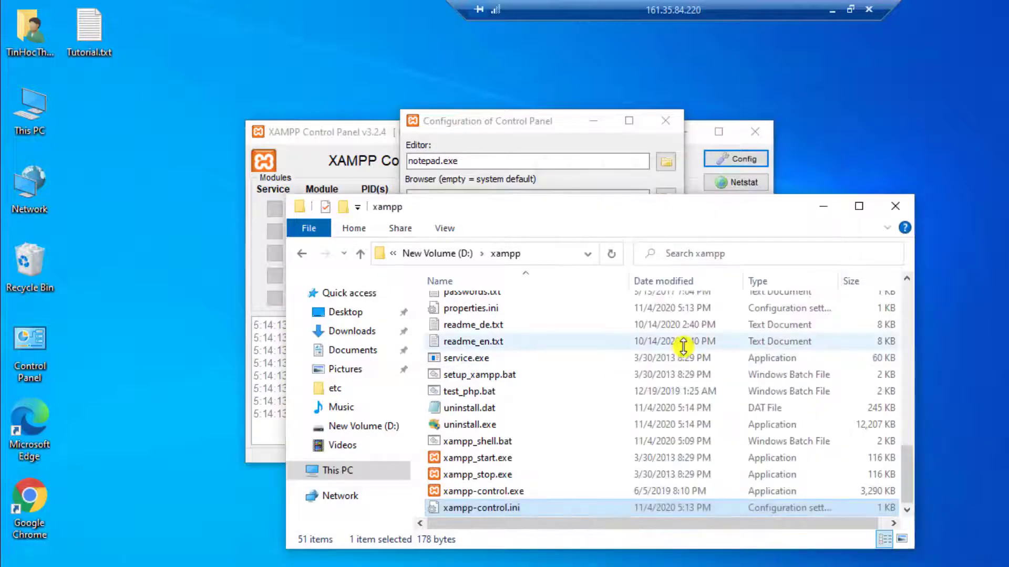
click(893, 207)
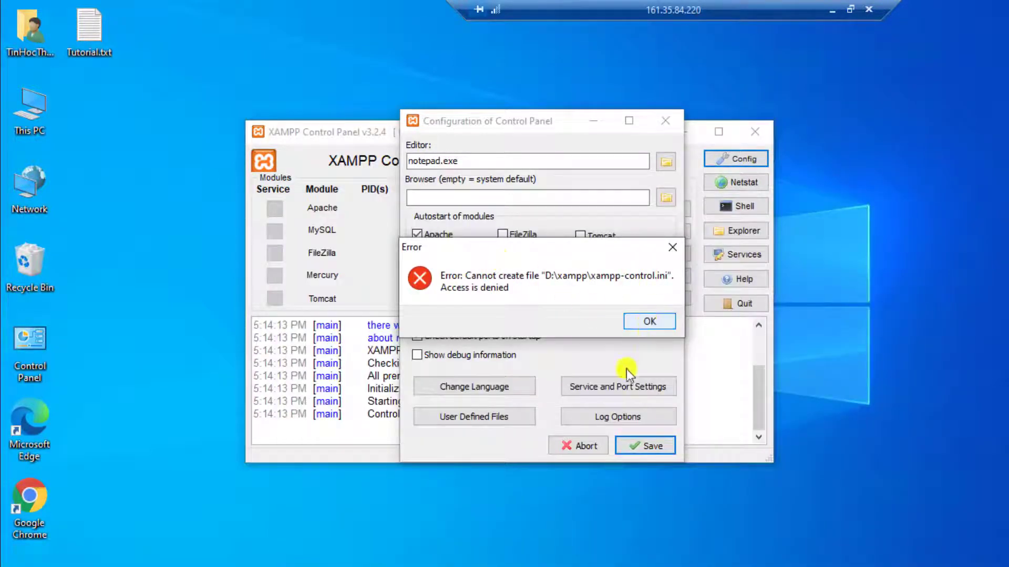
Step: Dismiss the error, re-save the Control Panel configuration, and start Apache
click(633, 322)
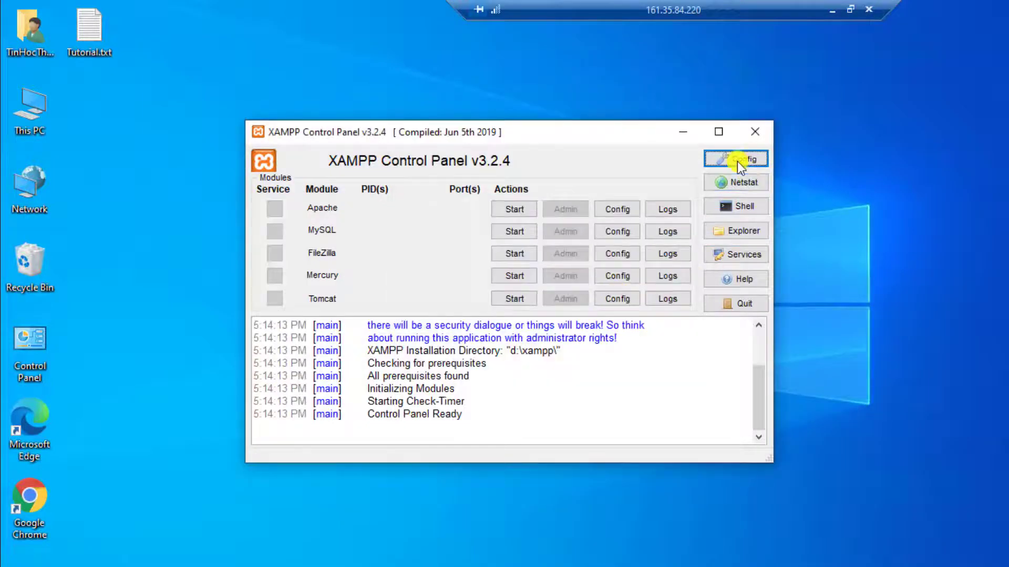
click(736, 160)
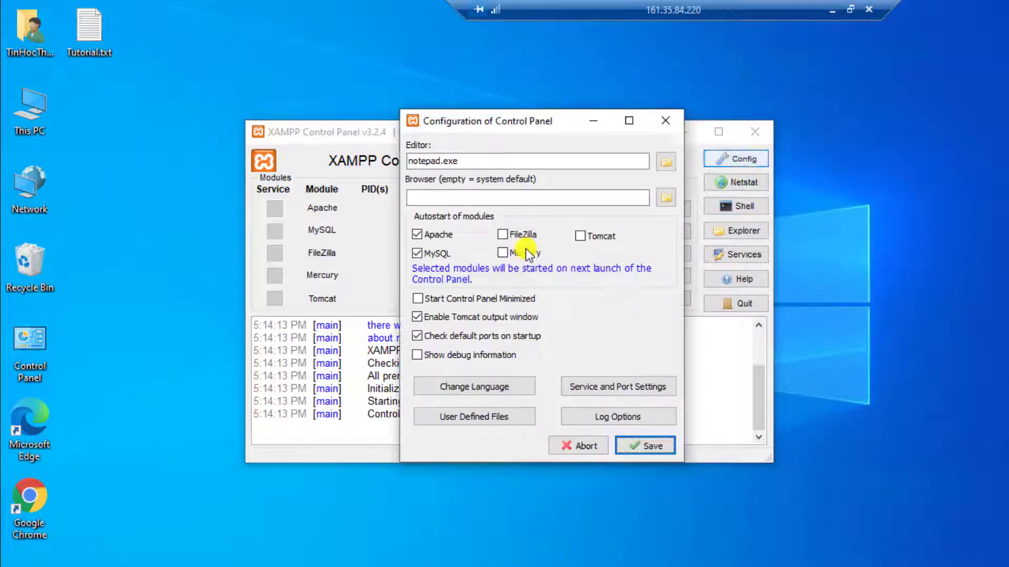
click(639, 446)
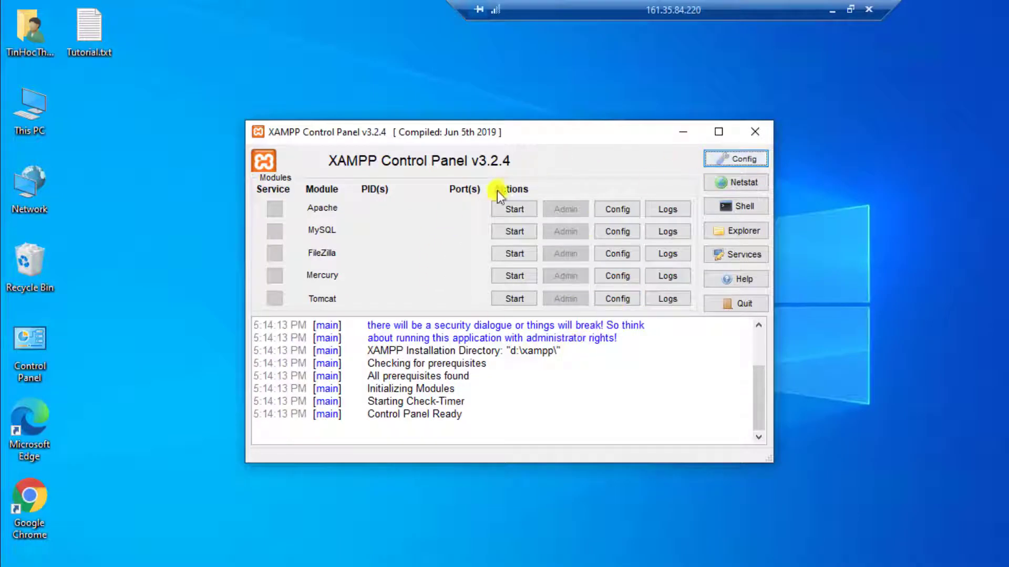
click(505, 213)
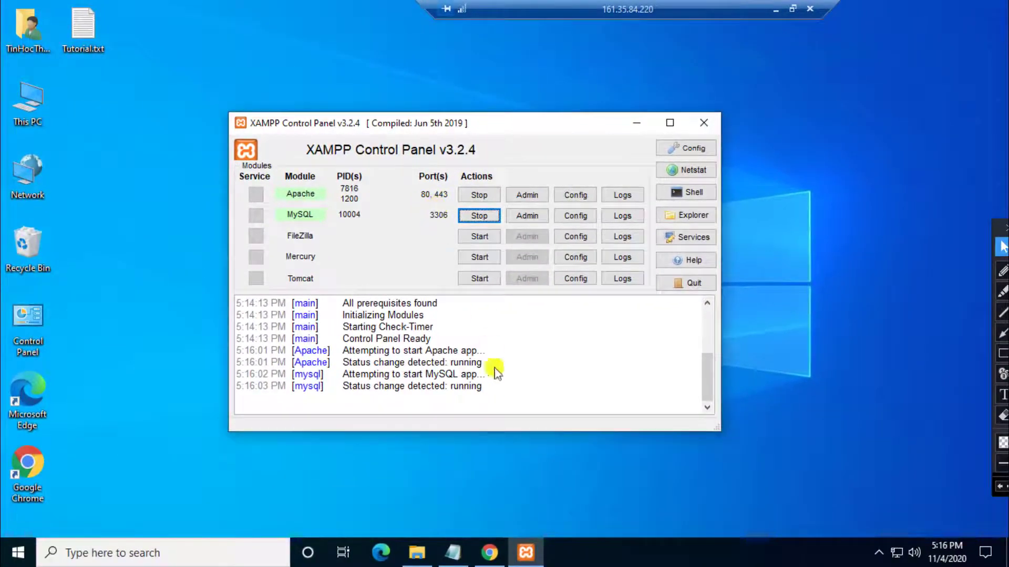
click(453, 552)
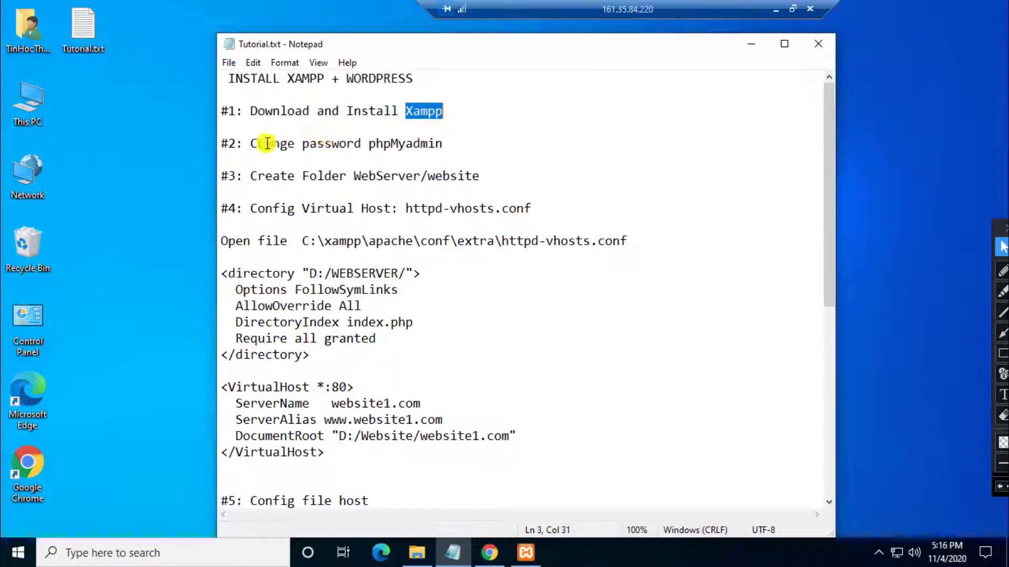
drag(252, 143, 419, 143)
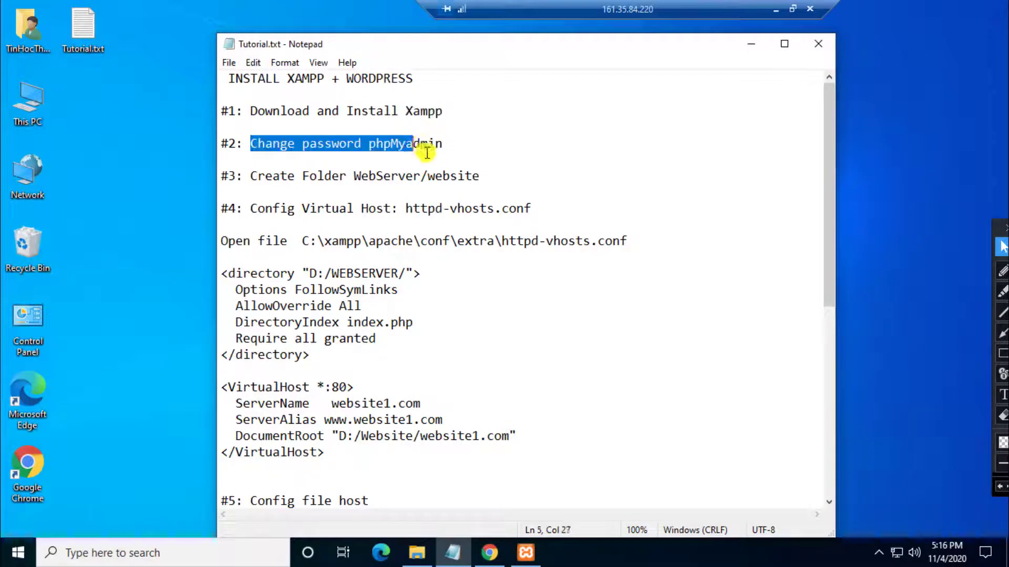
click(332, 146)
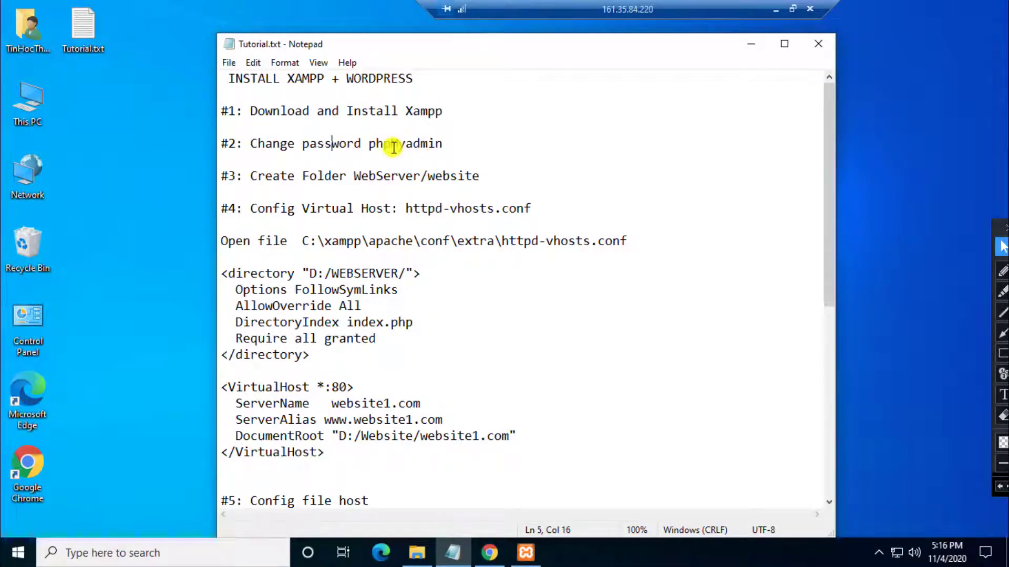
click(742, 47)
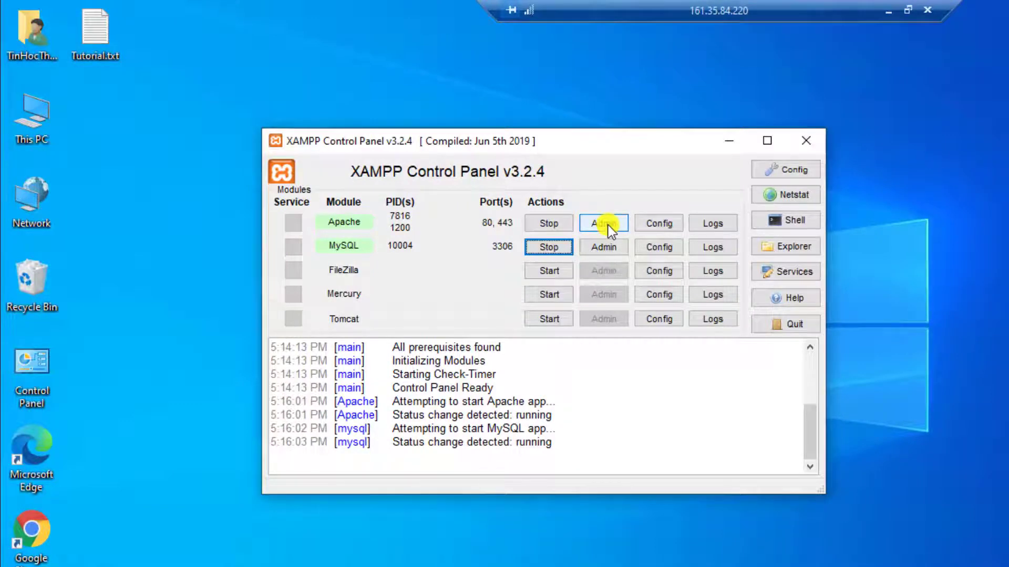
click(608, 226)
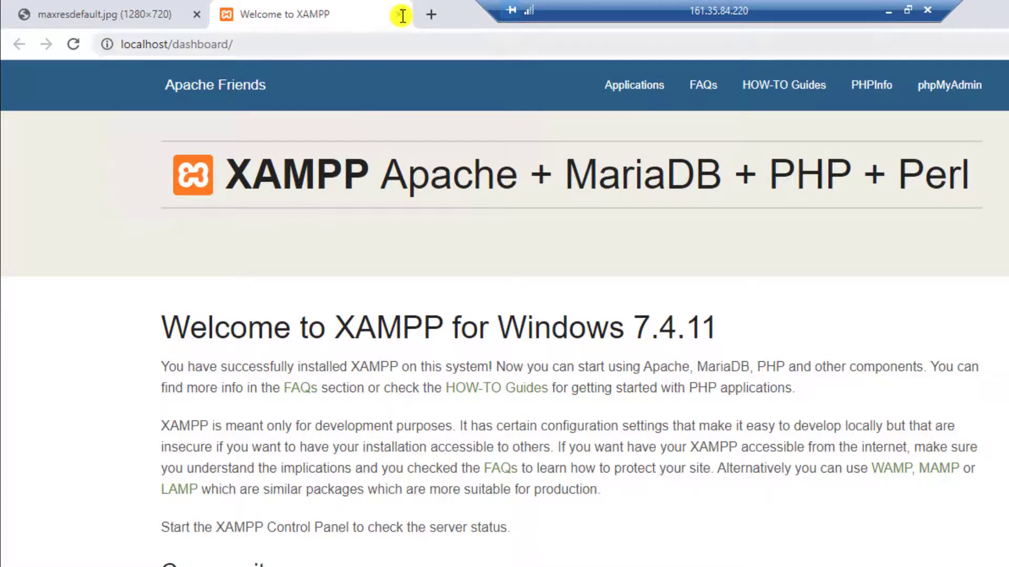
click(402, 15)
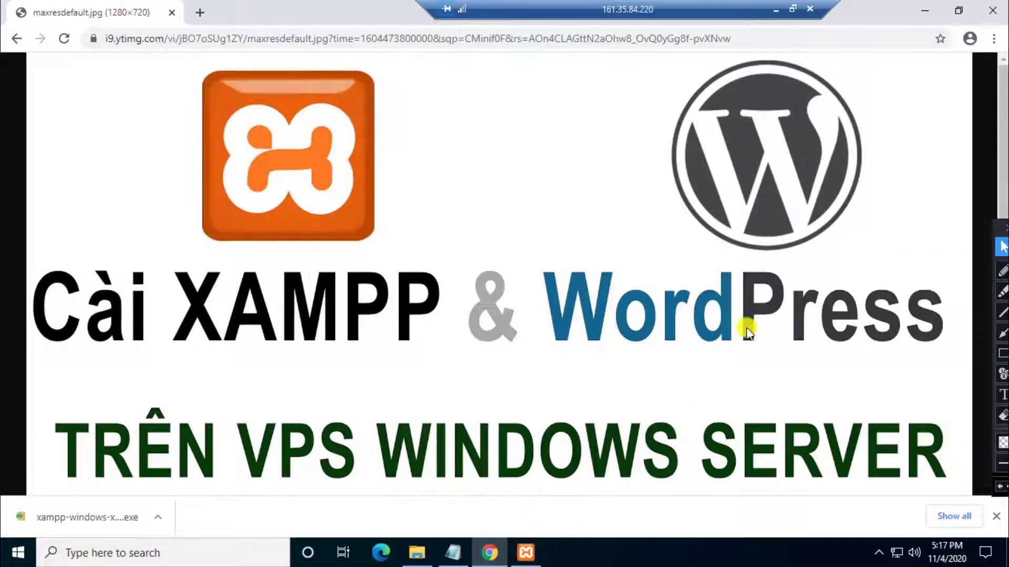
click(926, 12)
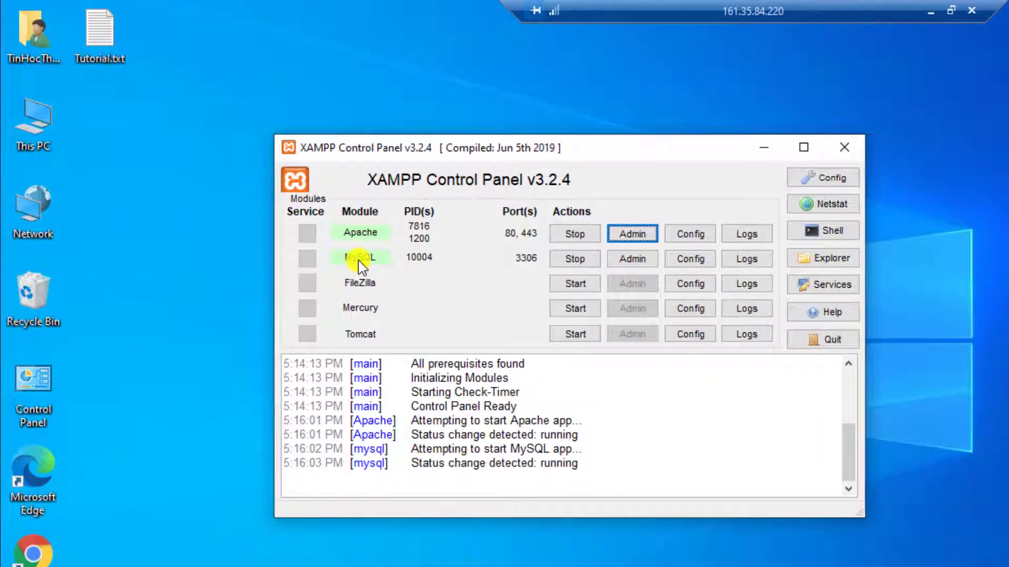
Step: Open phpMyAdmin from MySQL's Admin button and view the User accounts list
click(642, 262)
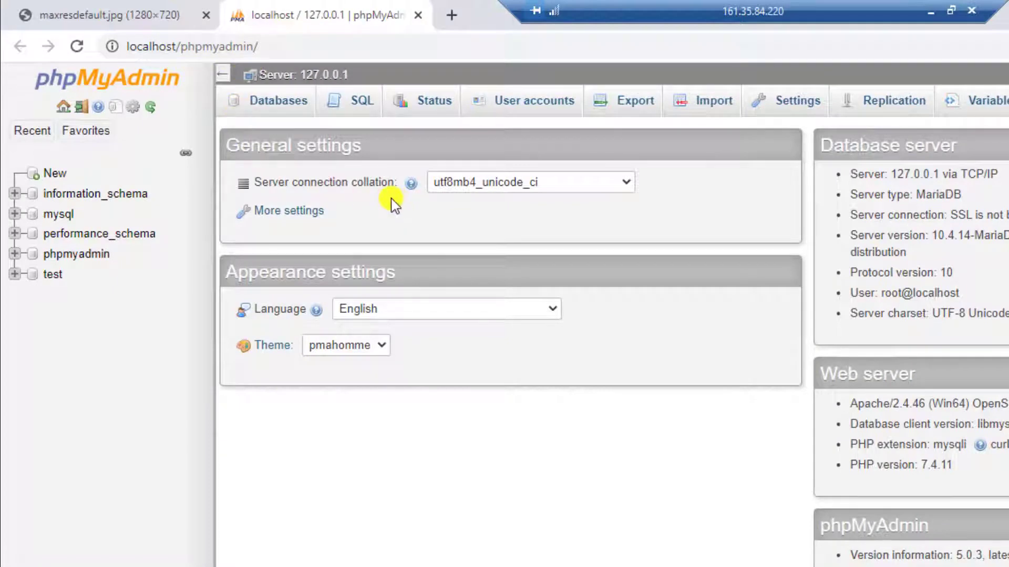
double_click(886, 293)
click(536, 112)
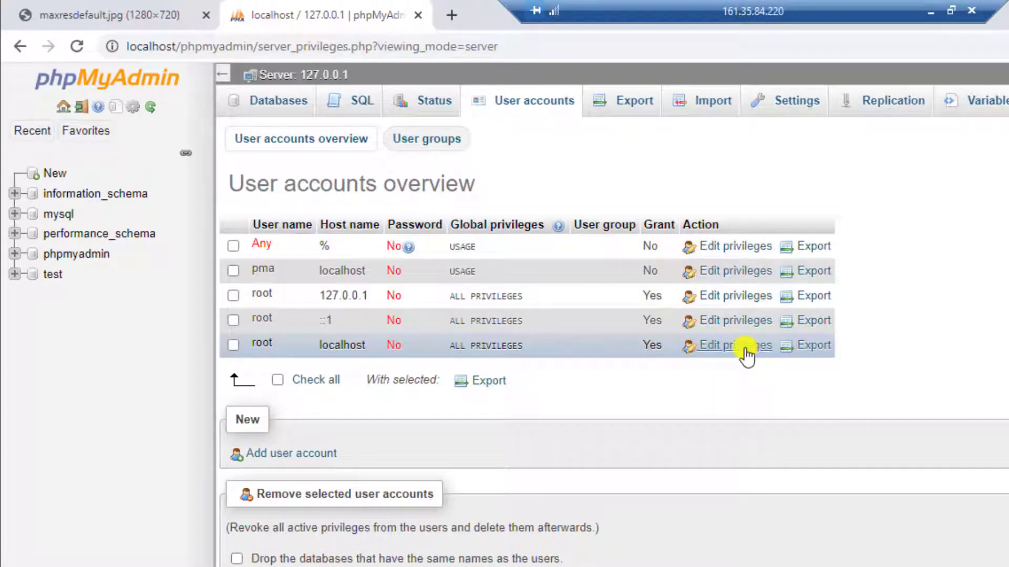
Step: Open root@localhost's Change password form and enter the new password in both fields
click(746, 348)
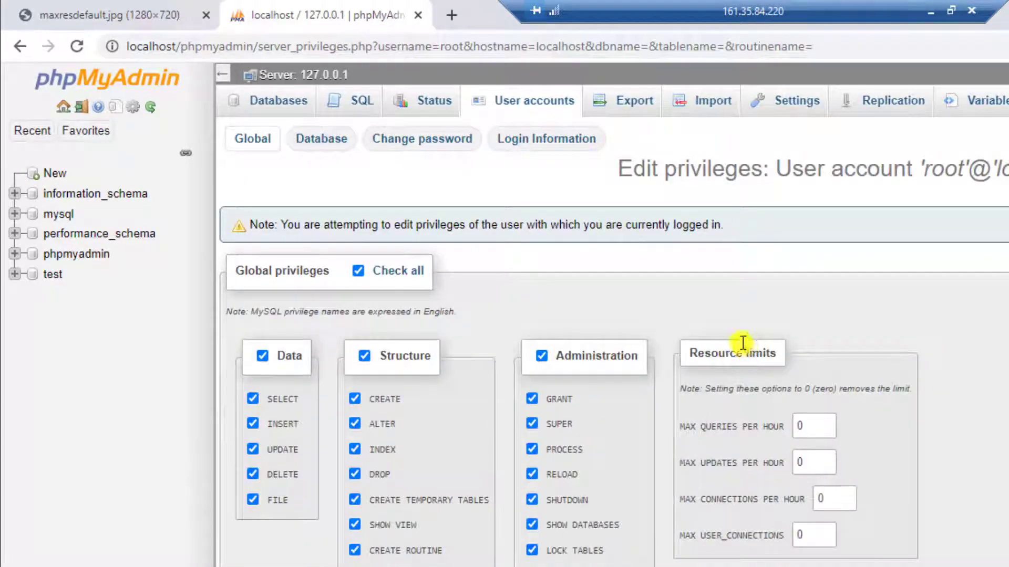
click(423, 143)
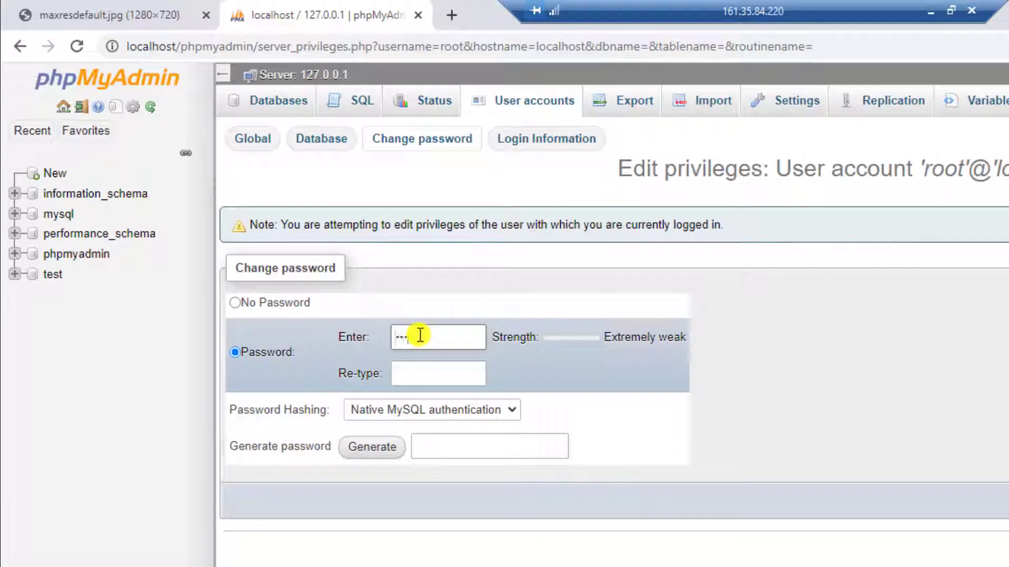
click(420, 335)
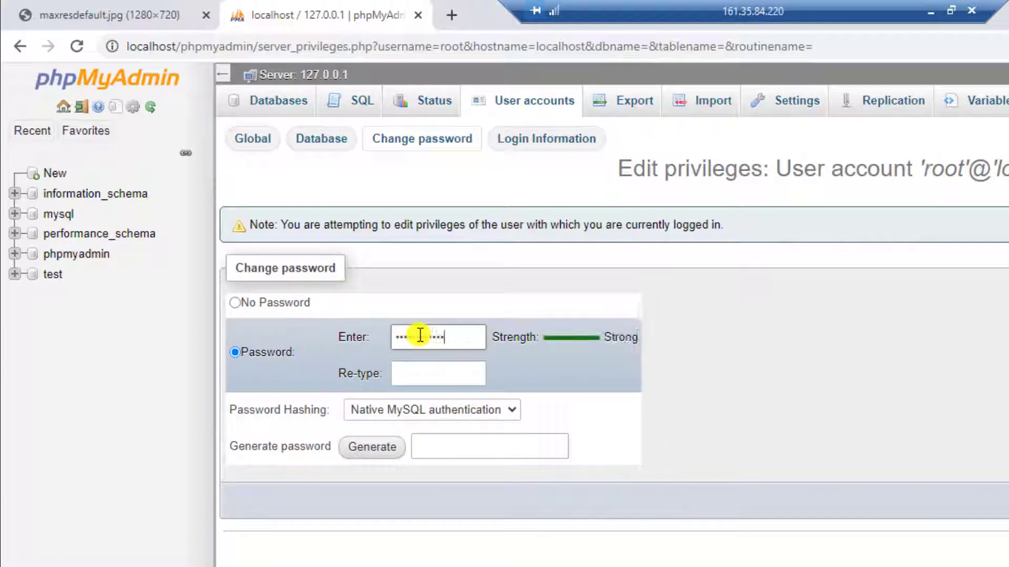
click(412, 375)
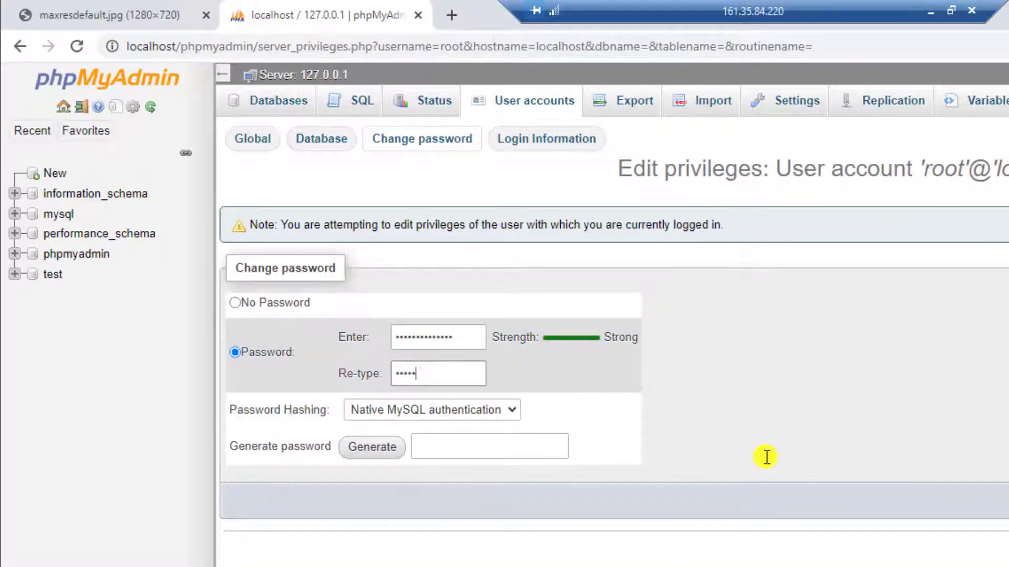
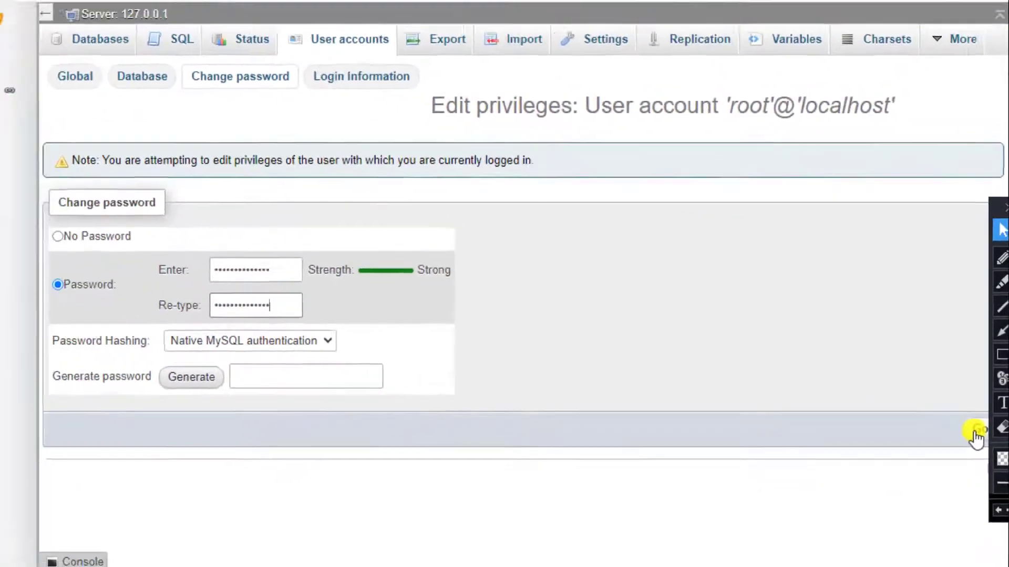
Step: Submit the new root@localhost password and dismiss Chrome's save-password prompt
click(970, 444)
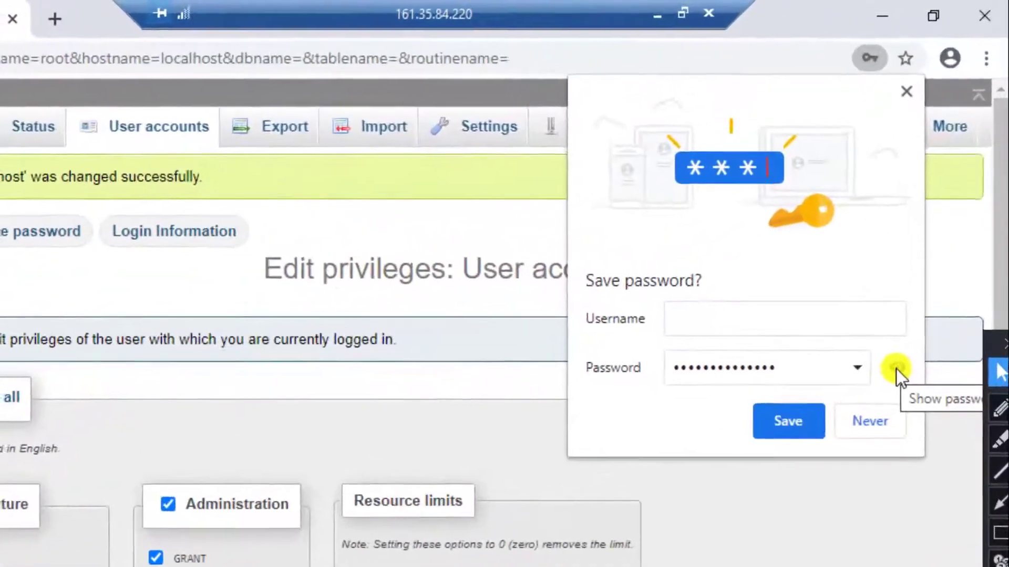
click(935, 245)
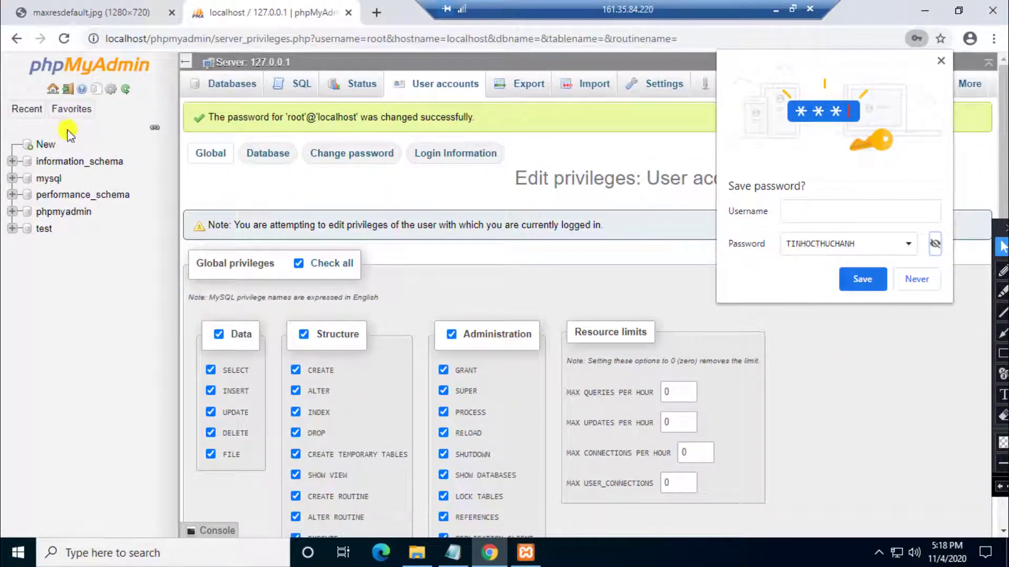
click(64, 41)
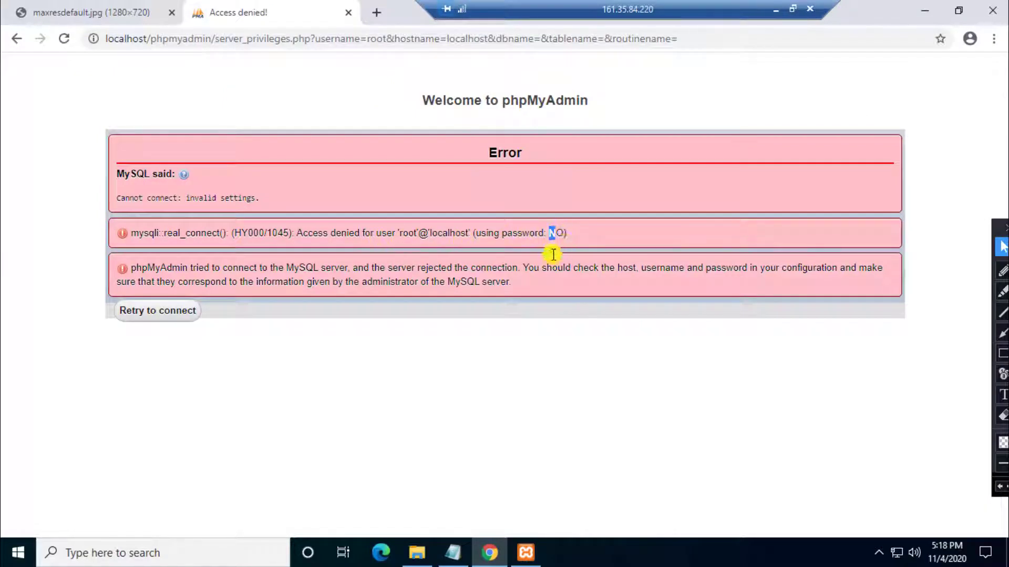
drag(553, 255, 567, 235)
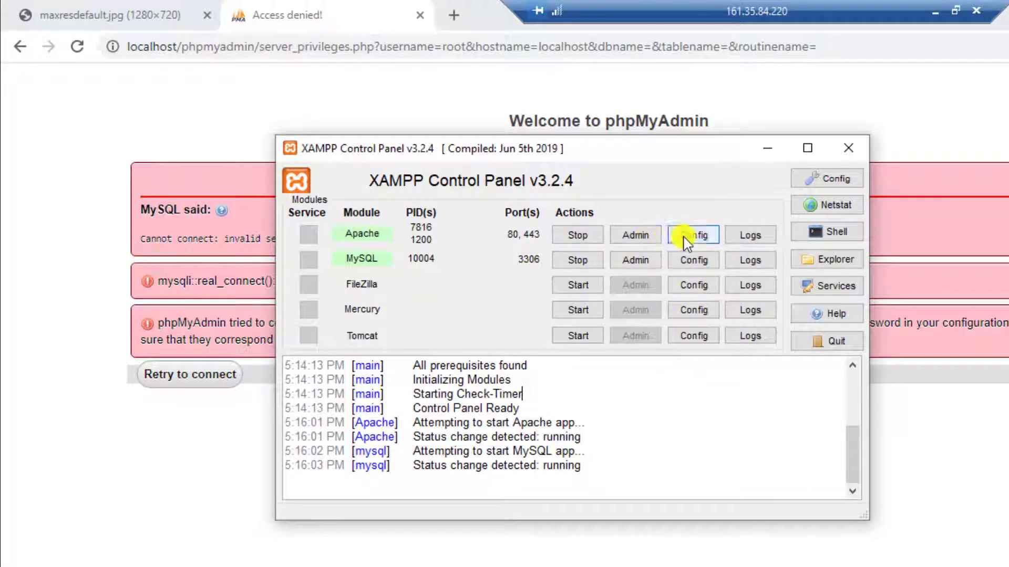
Step: Open phpMyAdmin's config.inc.php in Notepad from the Apache Config list
click(685, 241)
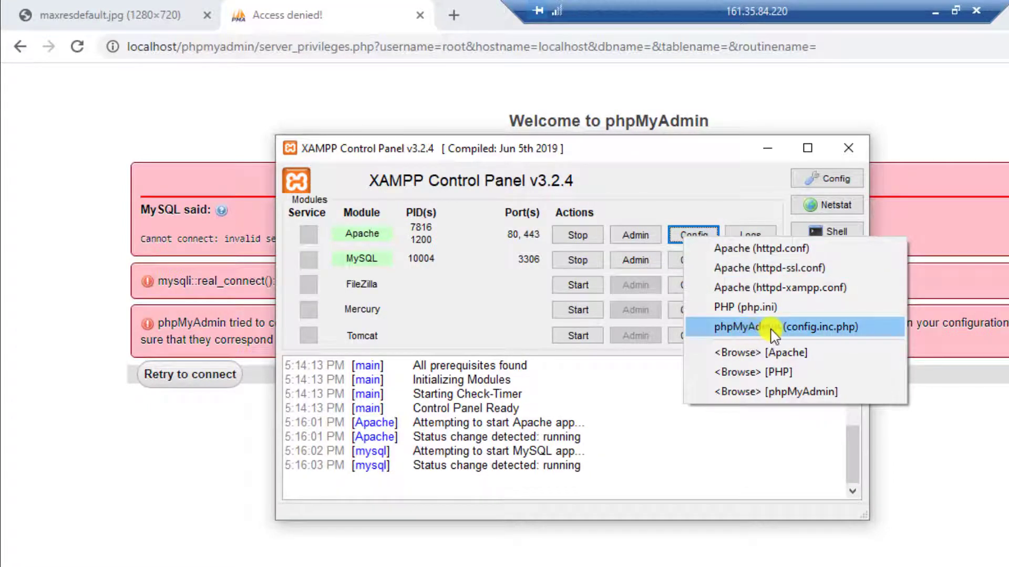
click(877, 332)
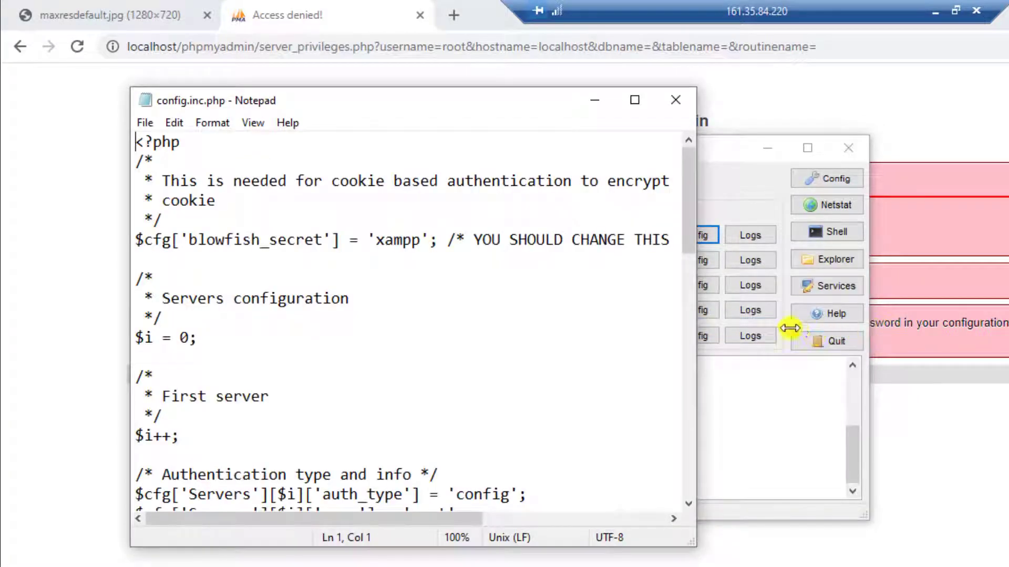
drag(494, 110, 708, 117)
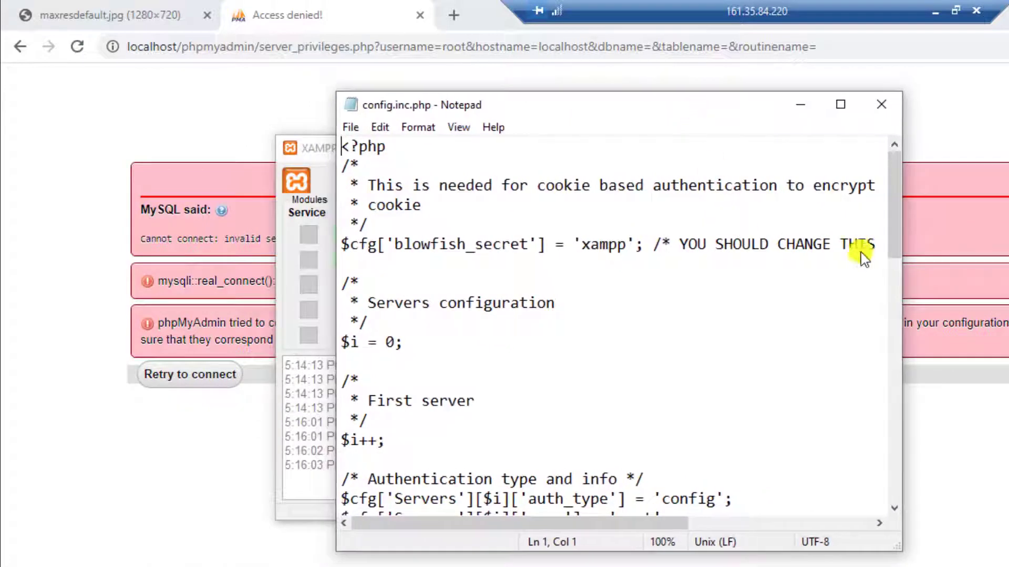
drag(897, 225, 898, 287)
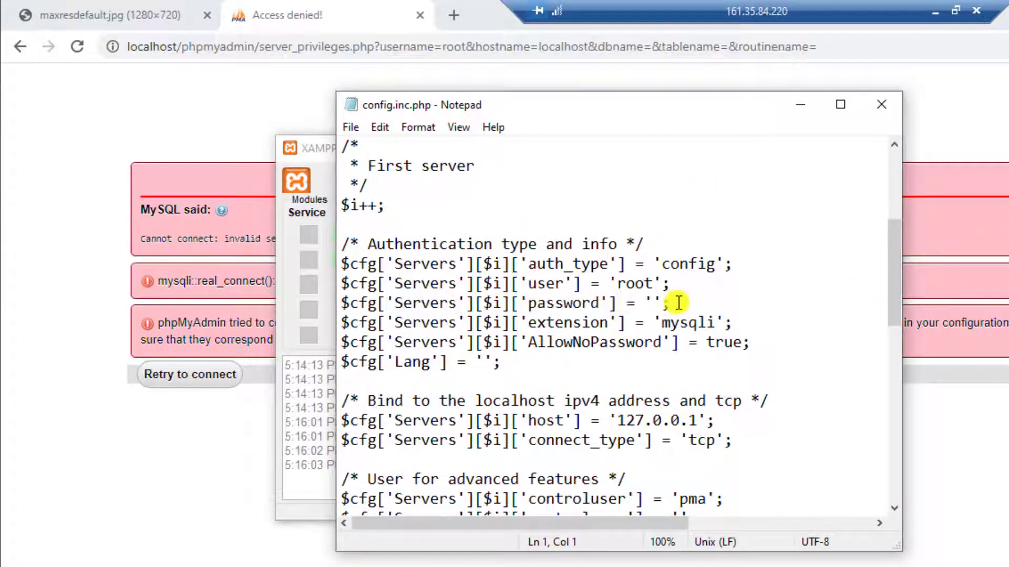
Step: Enter the new root password between the password quotes, save config.inc.php and close Notepad
drag(670, 303, 331, 302)
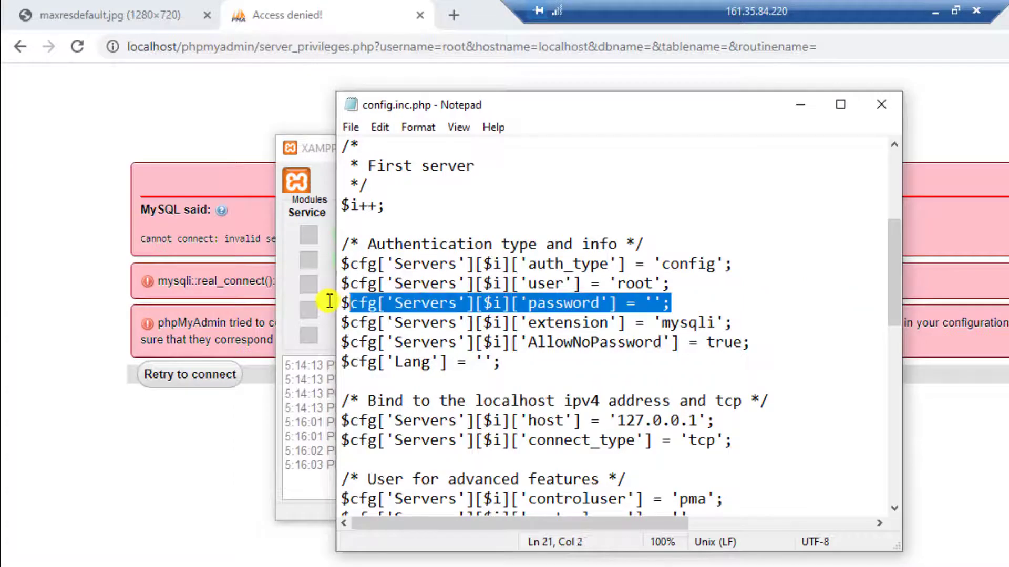
click(653, 303)
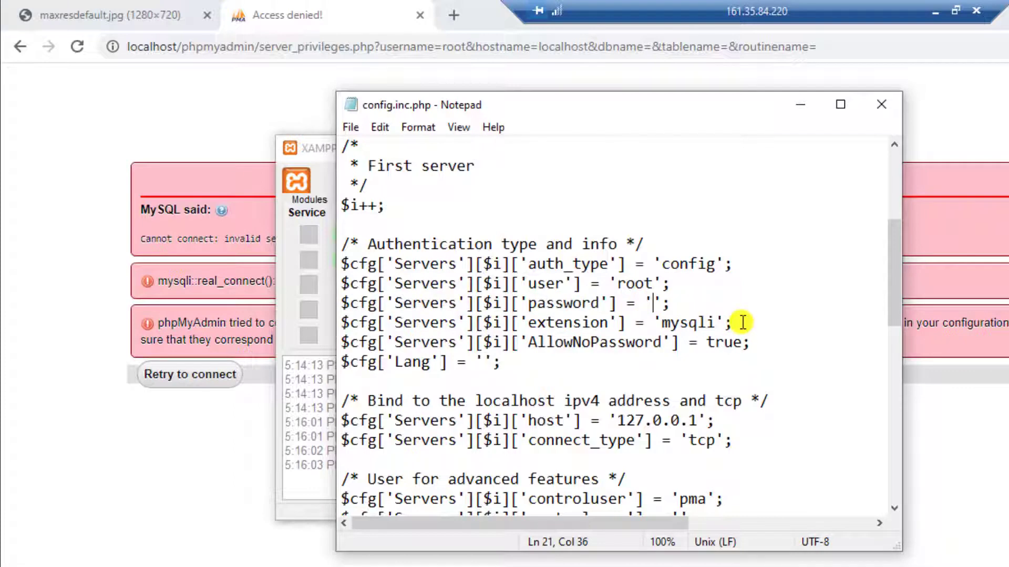
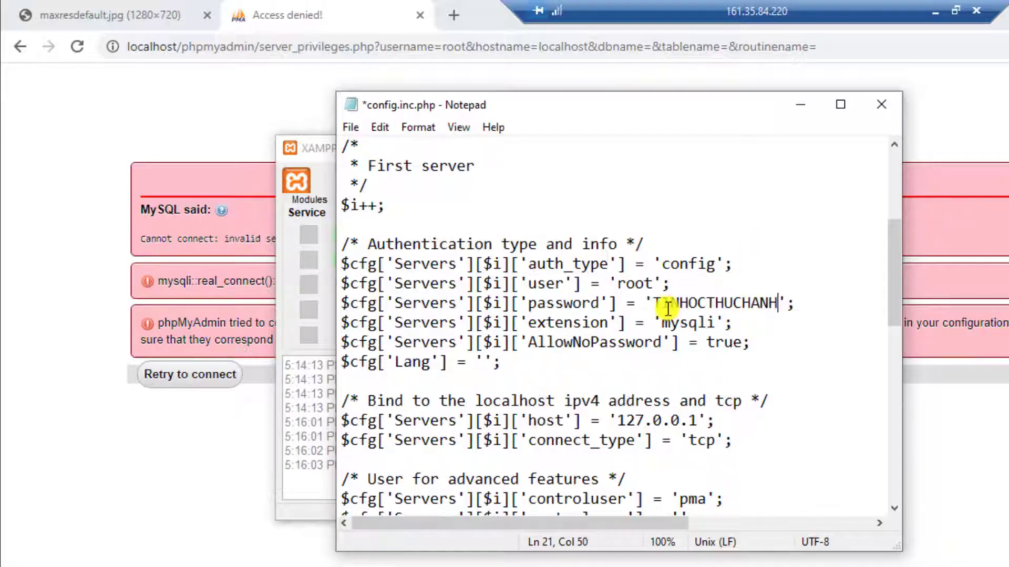
click(345, 129)
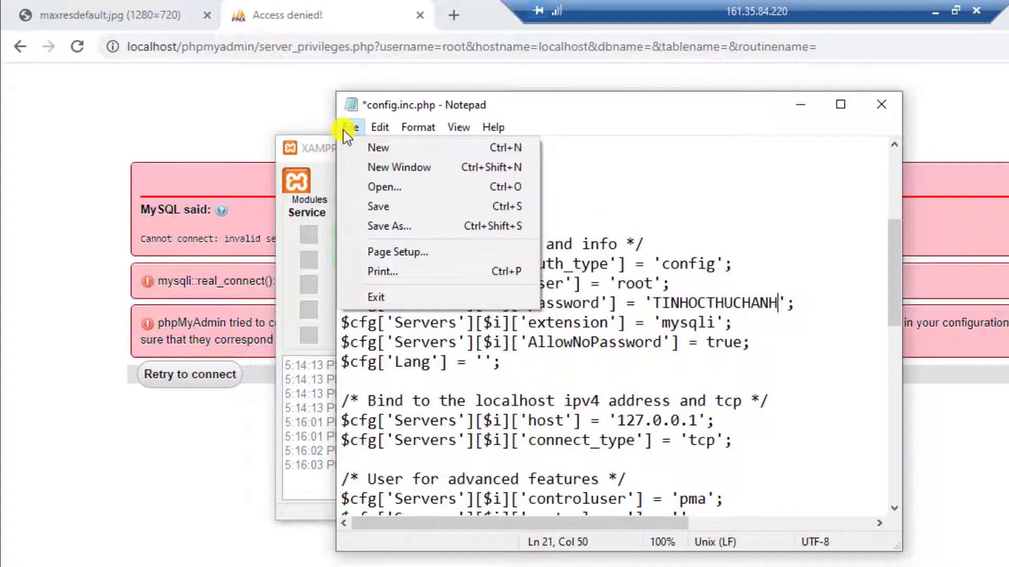
click(383, 205)
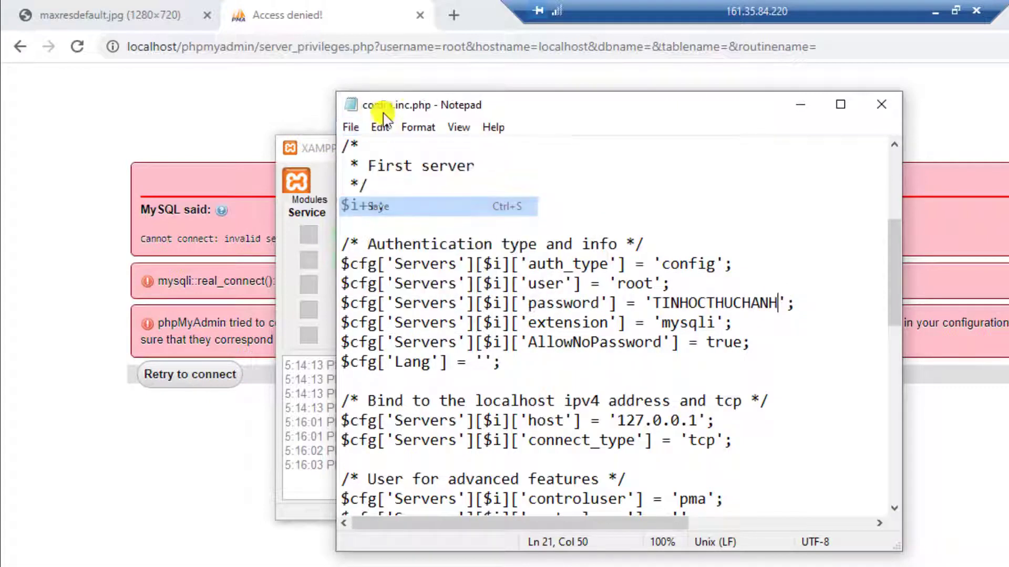
click(884, 113)
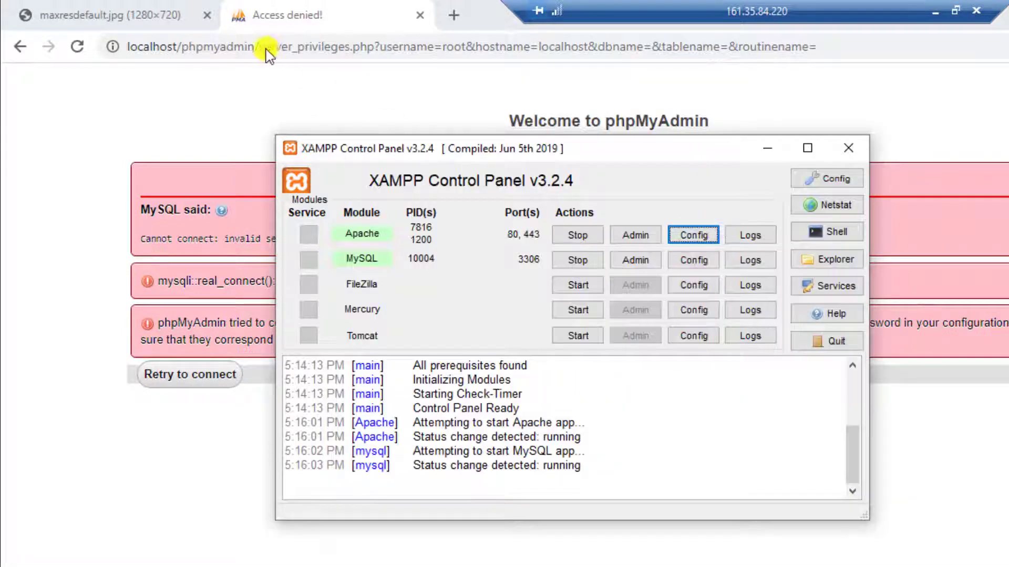
Step: Bring Chrome's phpMyAdmin error page forward and reload it twice
click(259, 79)
click(78, 47)
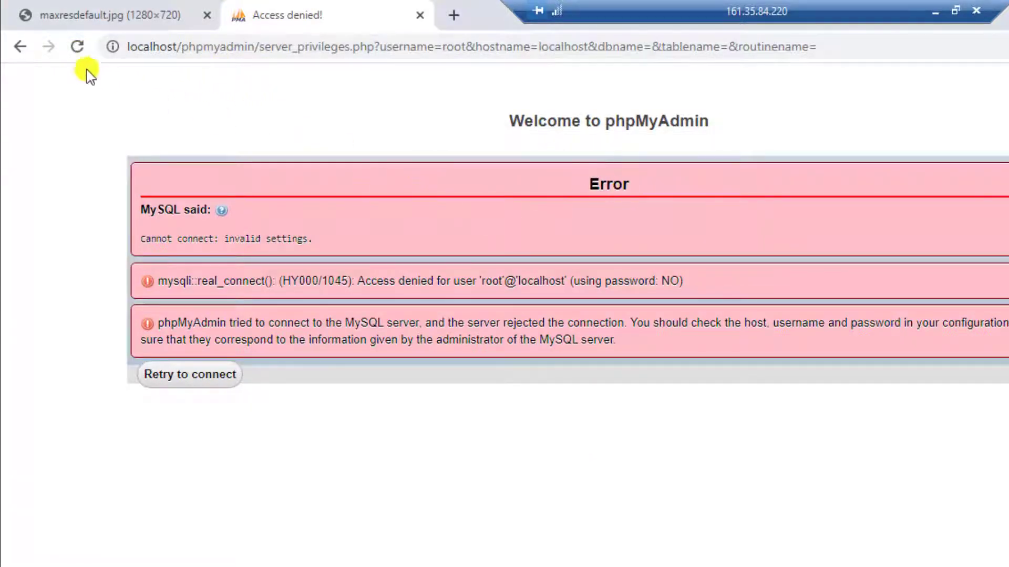
click(78, 46)
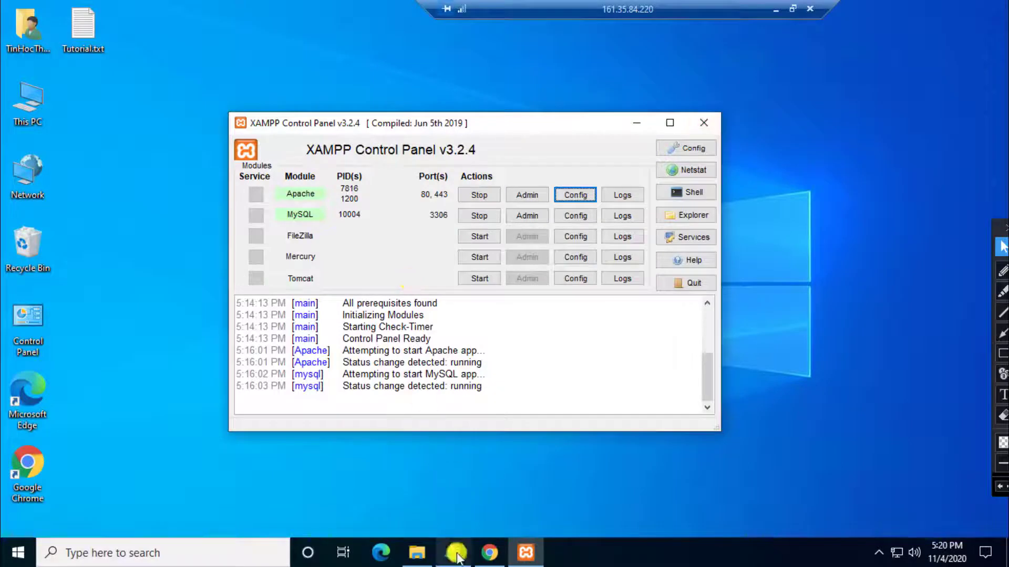
key(alt+Tab)
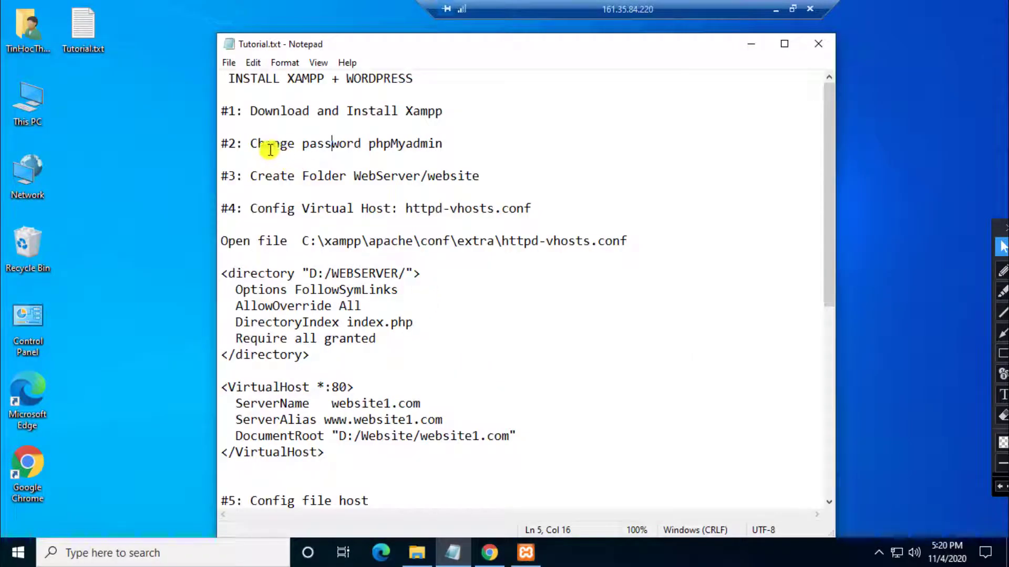
drag(251, 144, 443, 144)
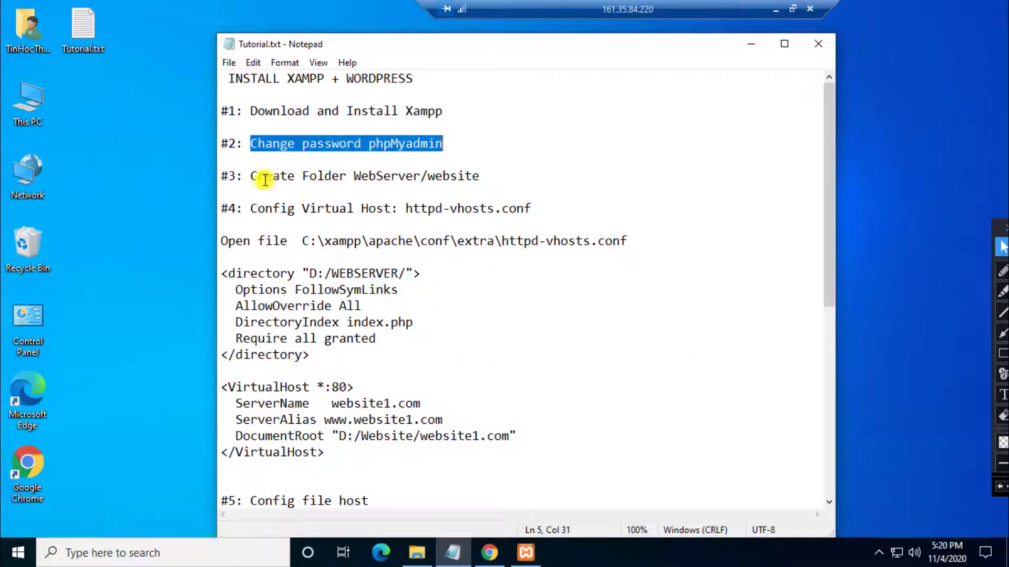
drag(252, 176, 413, 176)
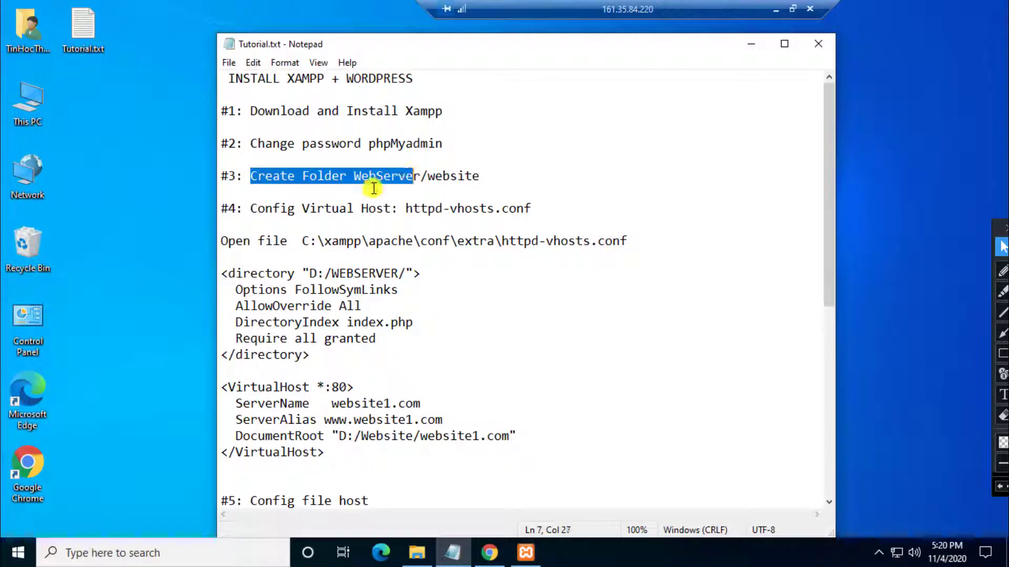
click(347, 176)
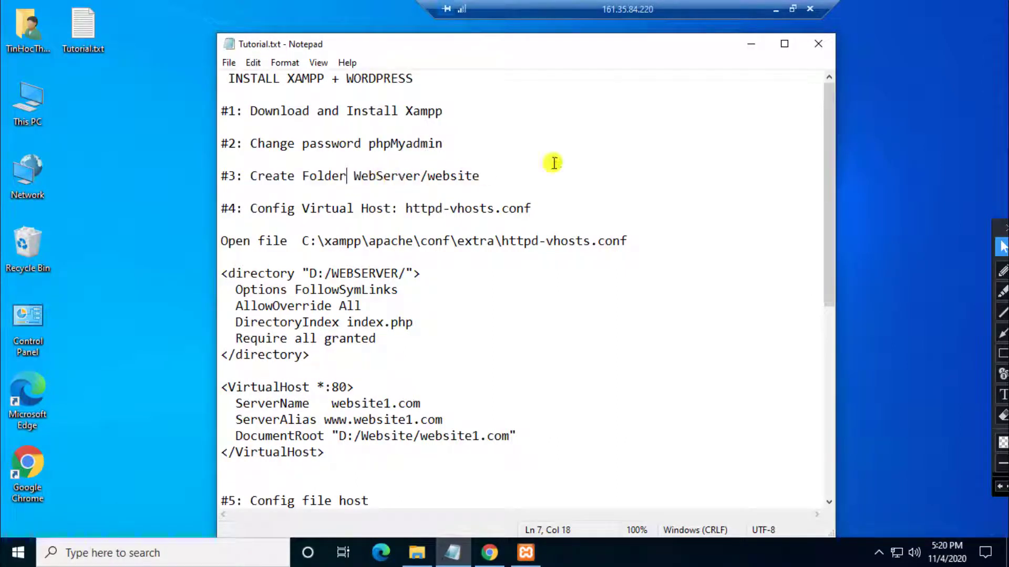
click(749, 43)
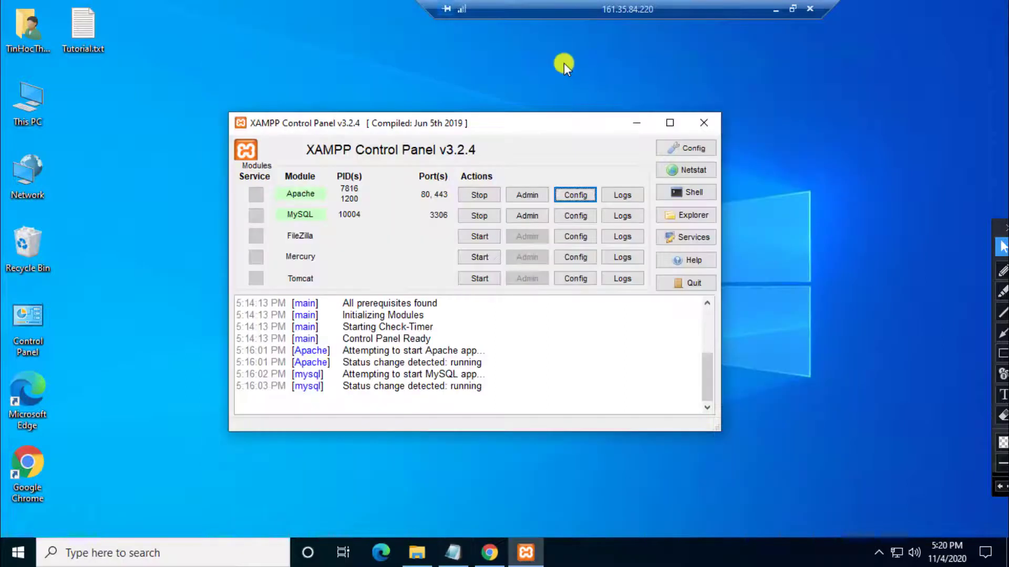
double_click(33, 96)
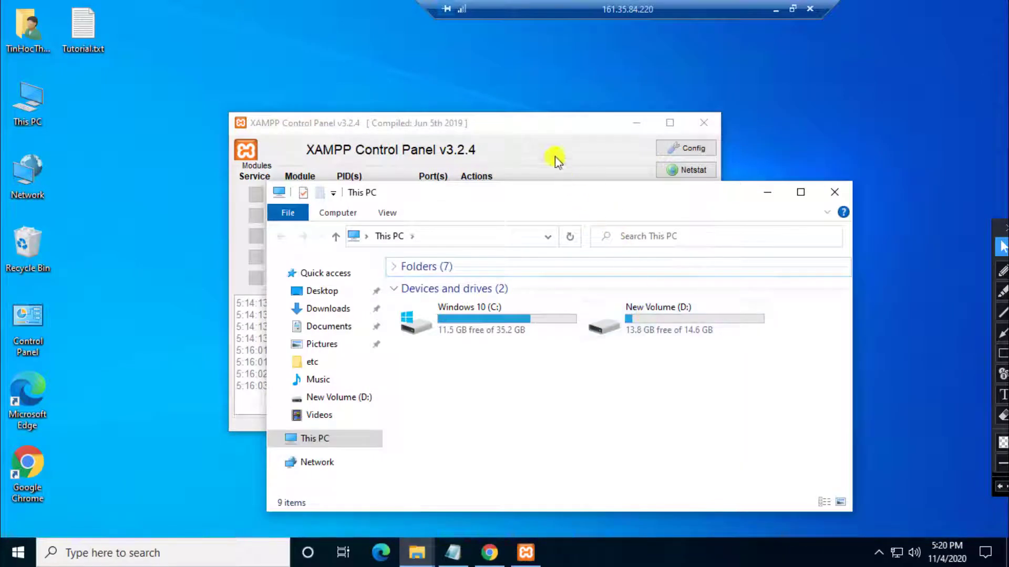
Step: Create a WebServer folder on New Volume (D:) and open it
drag(573, 192, 503, 115)
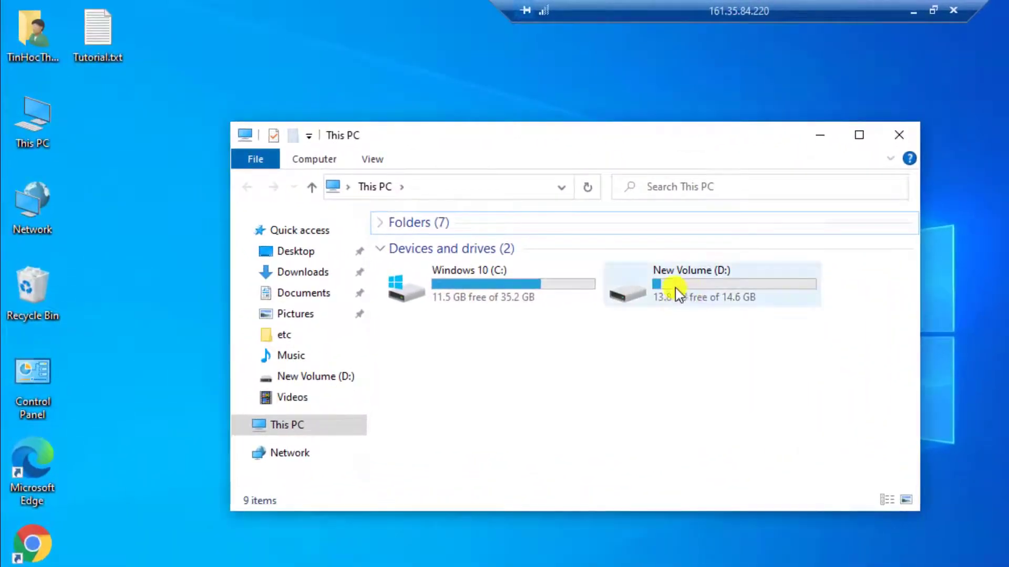
double_click(678, 294)
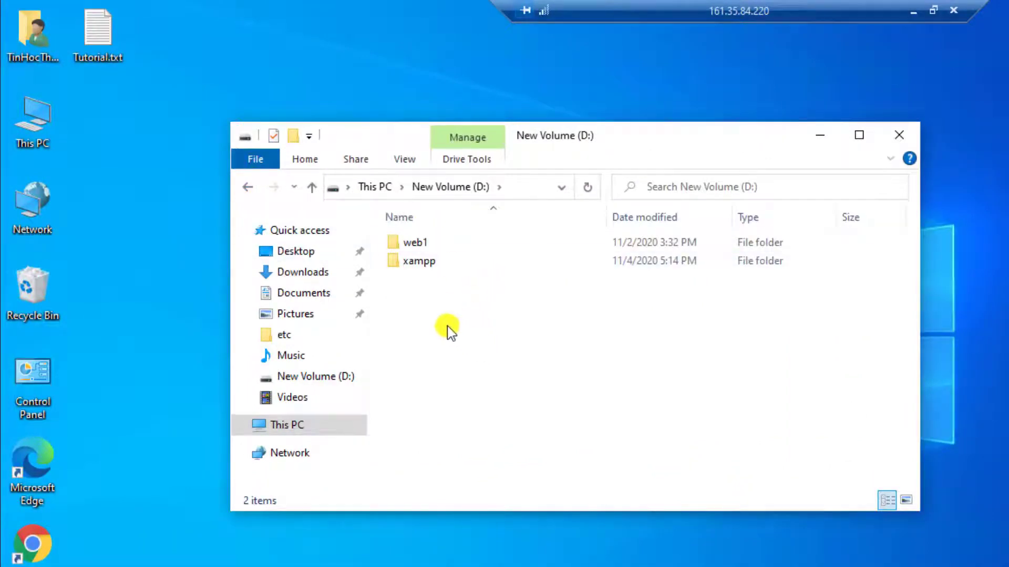
click(293, 138)
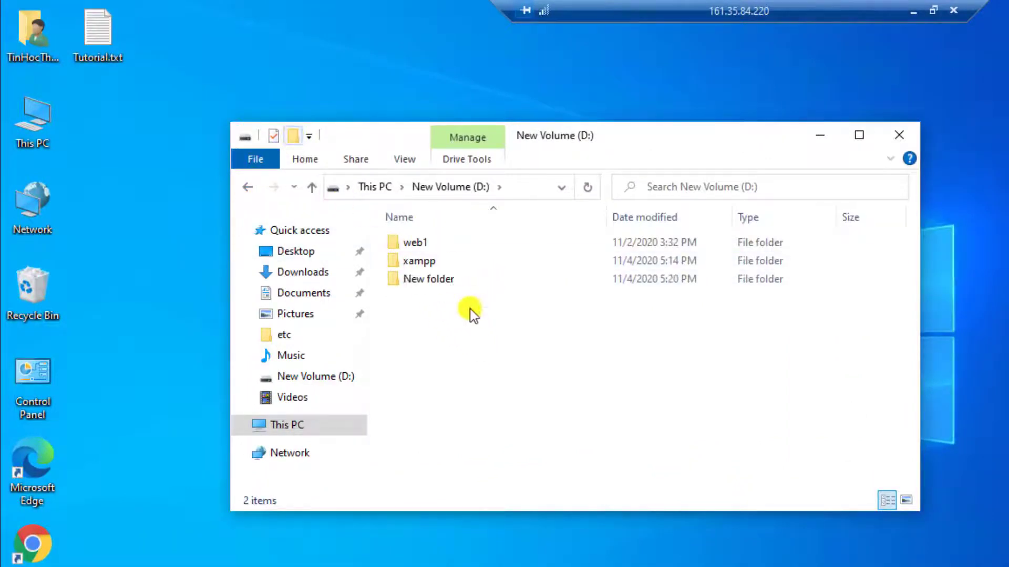
text(W)
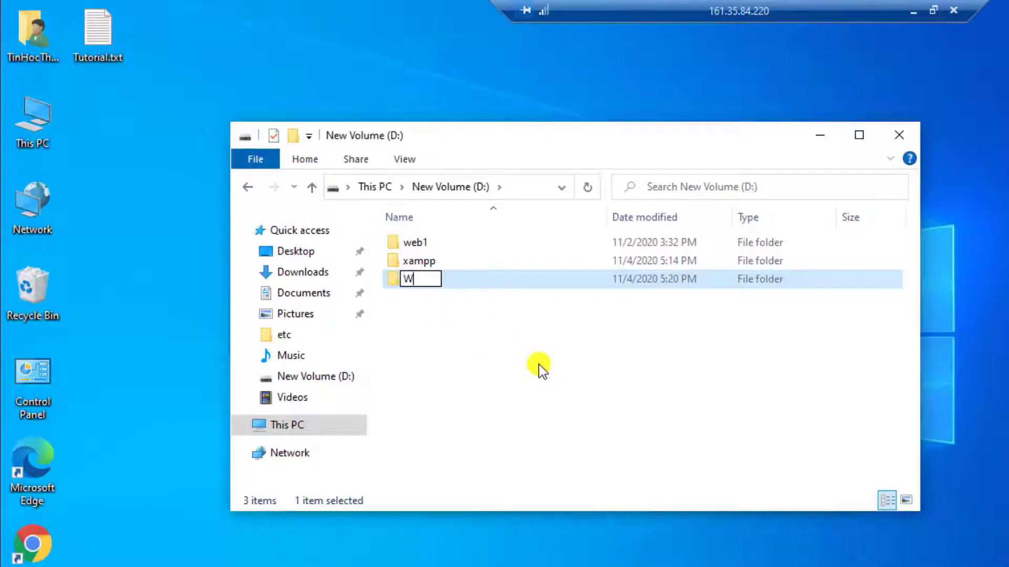
text(ebSer)
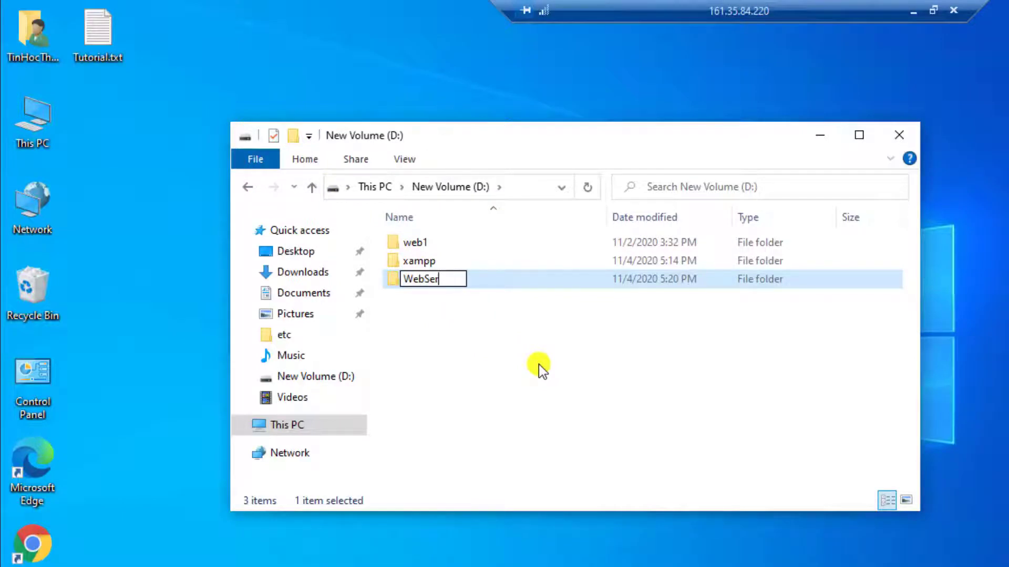
text(ver)
key(Return)
double_click(462, 282)
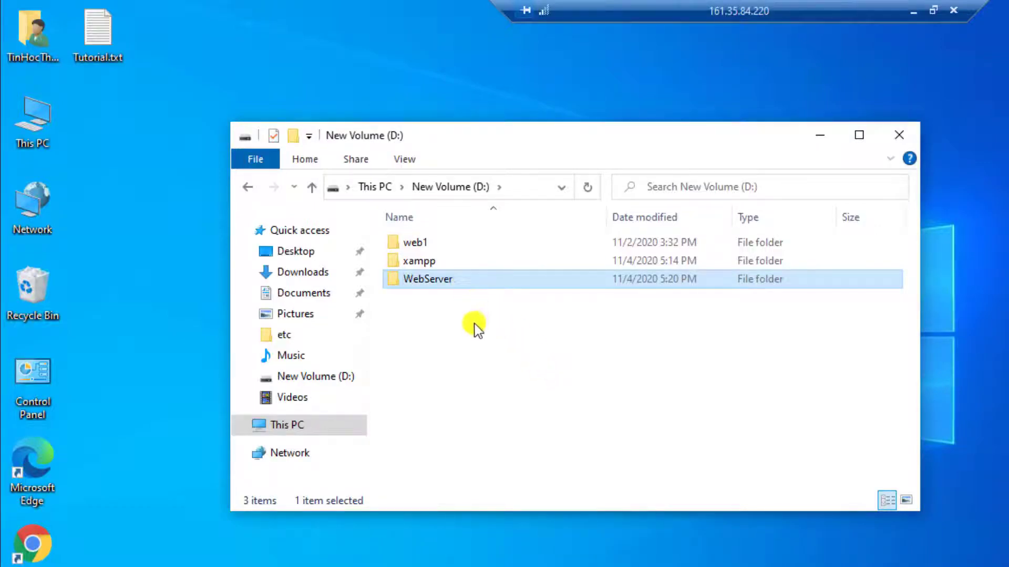
Step: Create the tinhocthuchanh.tk and taymaytomo.tk folders inside WebServer
click(294, 136)
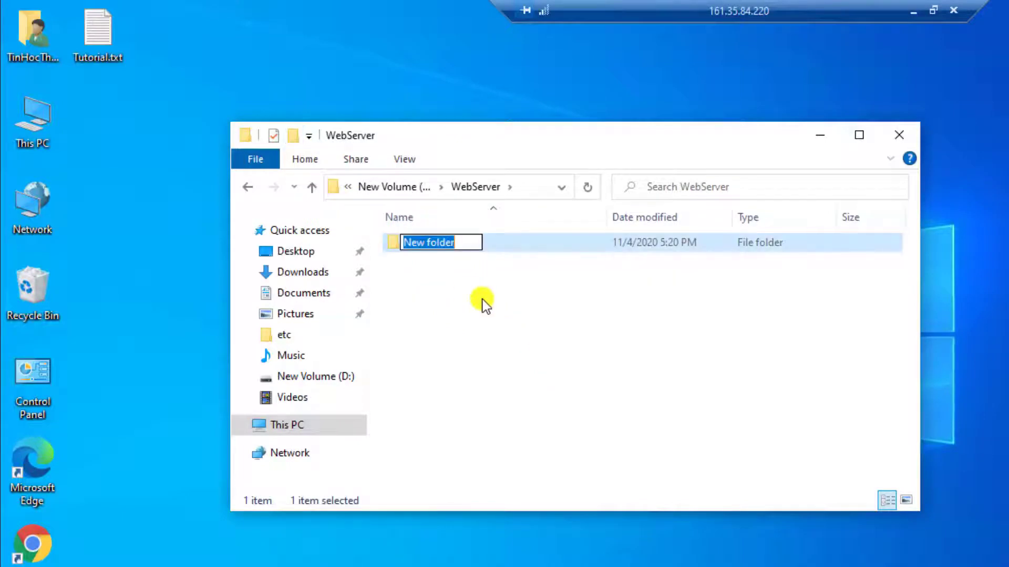
text(tinhocthuchanh.tk)
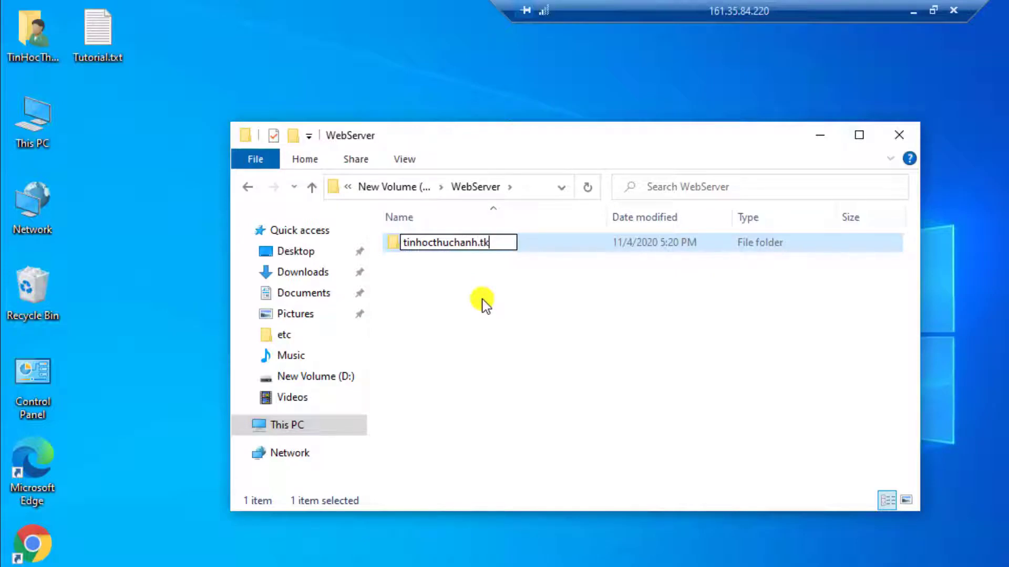
key(Return)
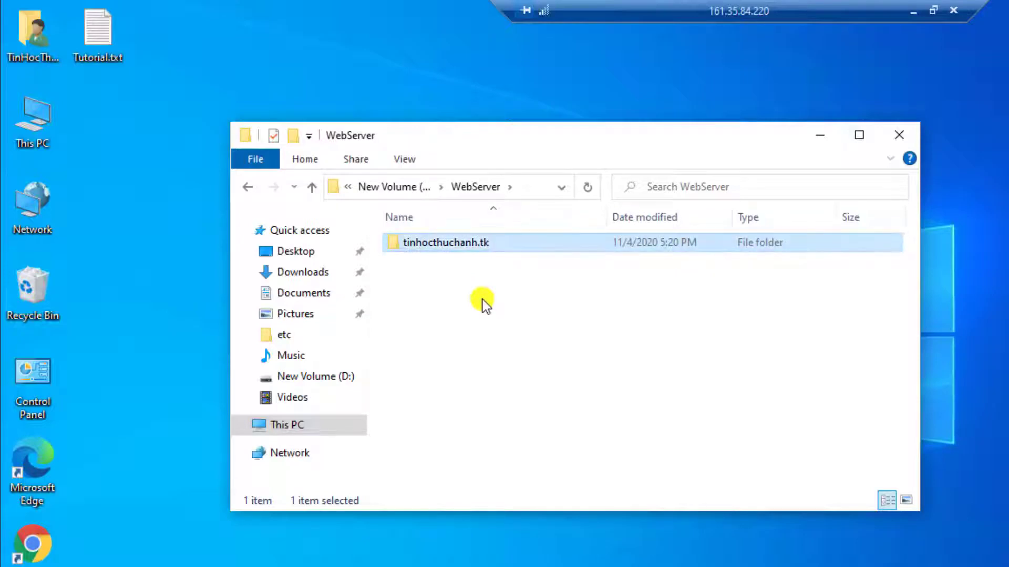
click(293, 137)
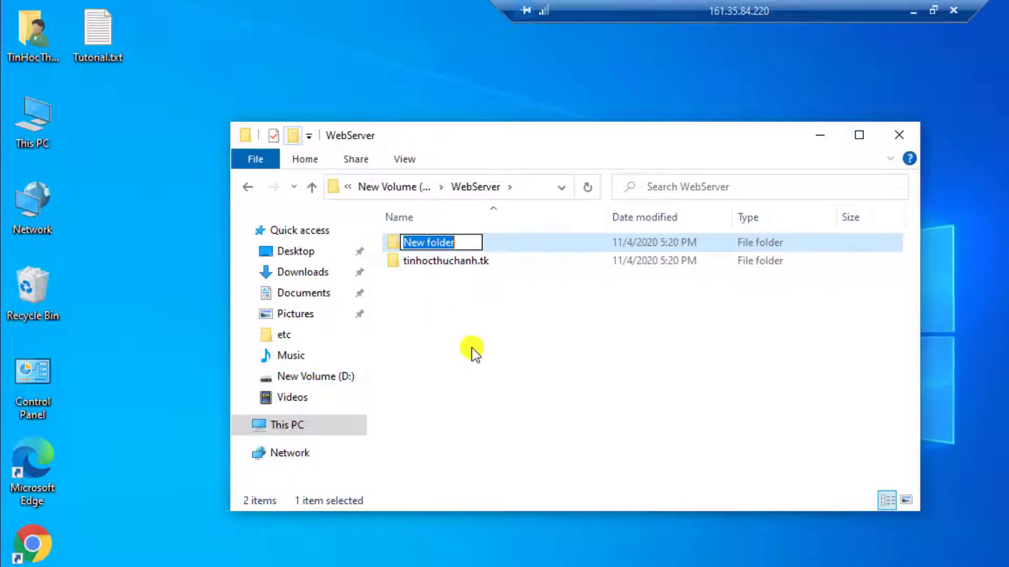
text(taymaytomo.tk)
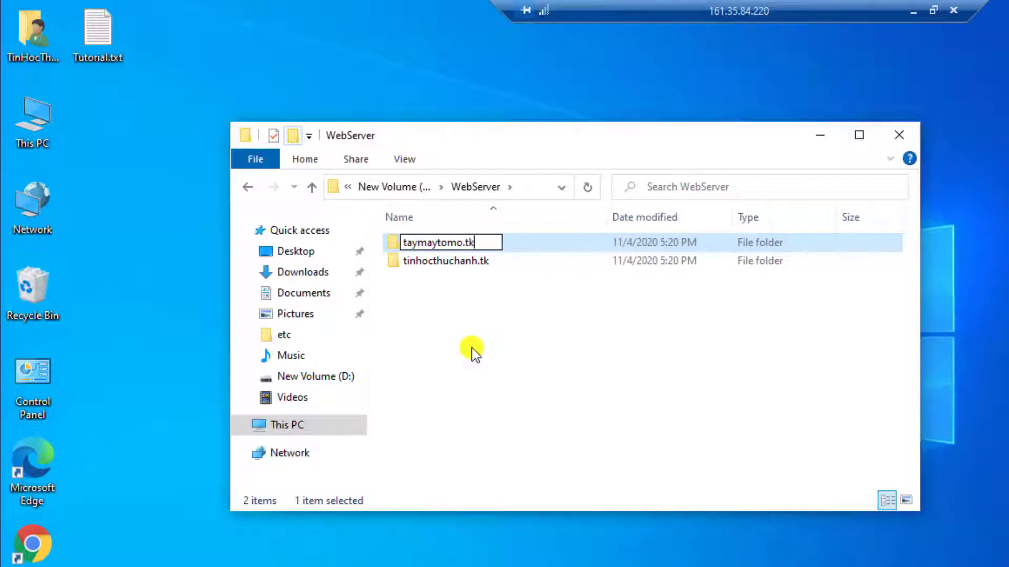
key(Return)
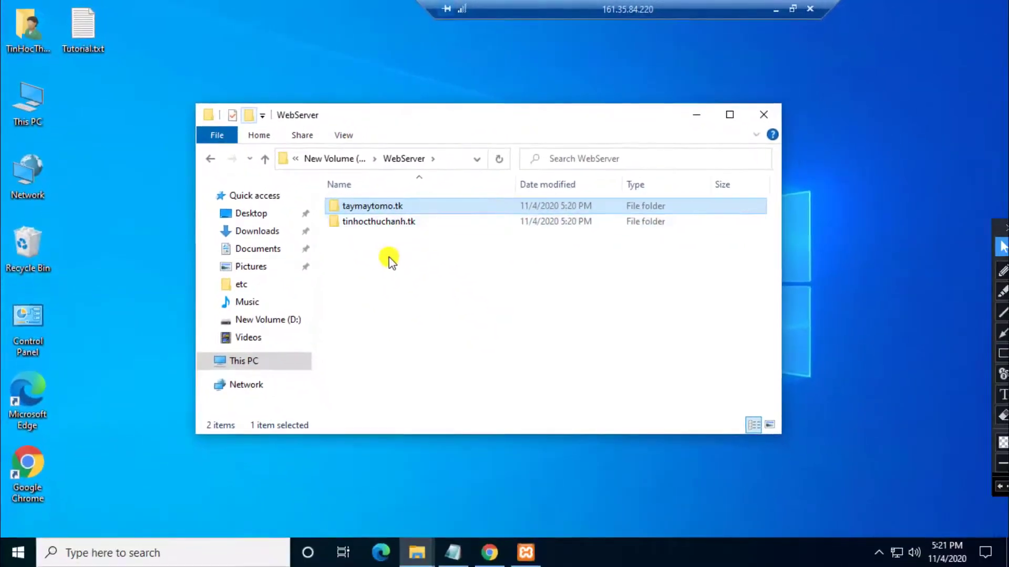
click(435, 252)
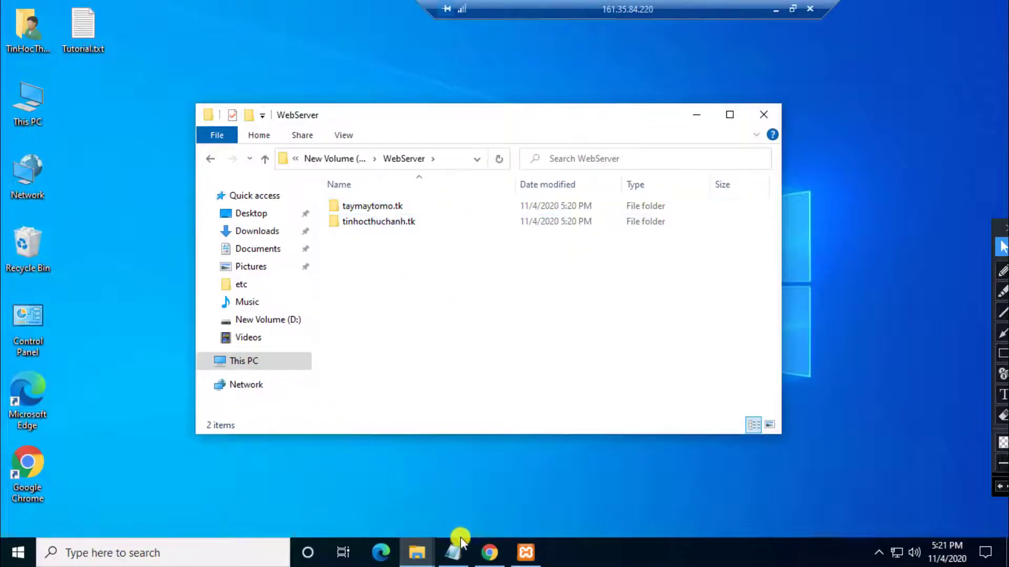
Step: Change the drive letter of the tutorial's httpd-vhosts.conf path from C to D
click(460, 550)
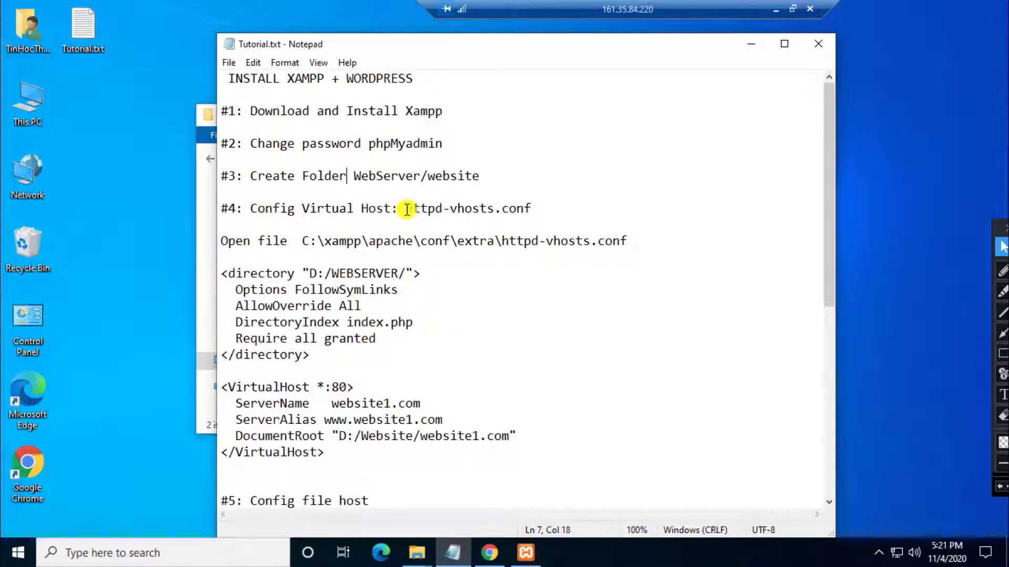
double_click(499, 208)
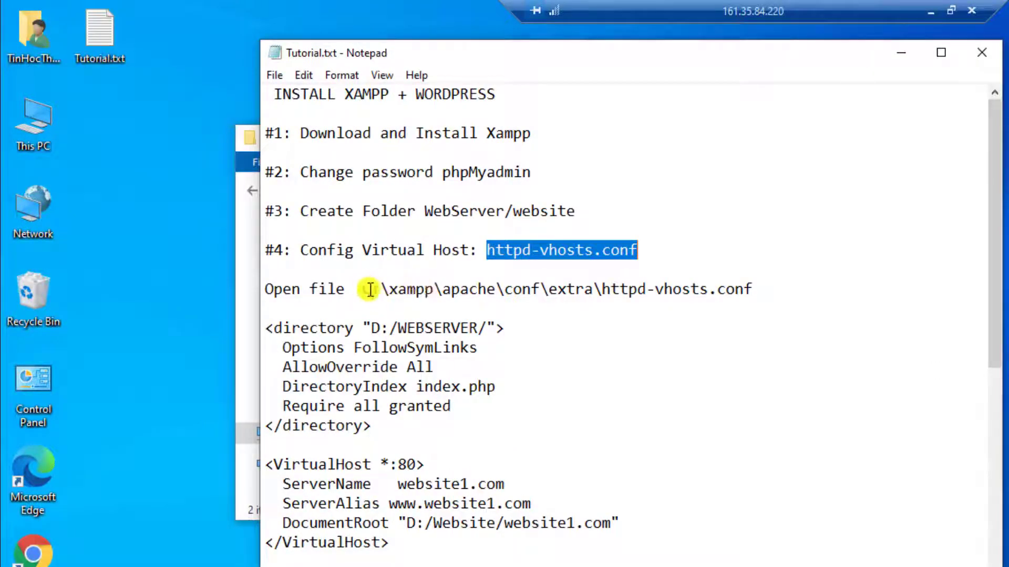
drag(370, 289, 362, 289)
text(D)
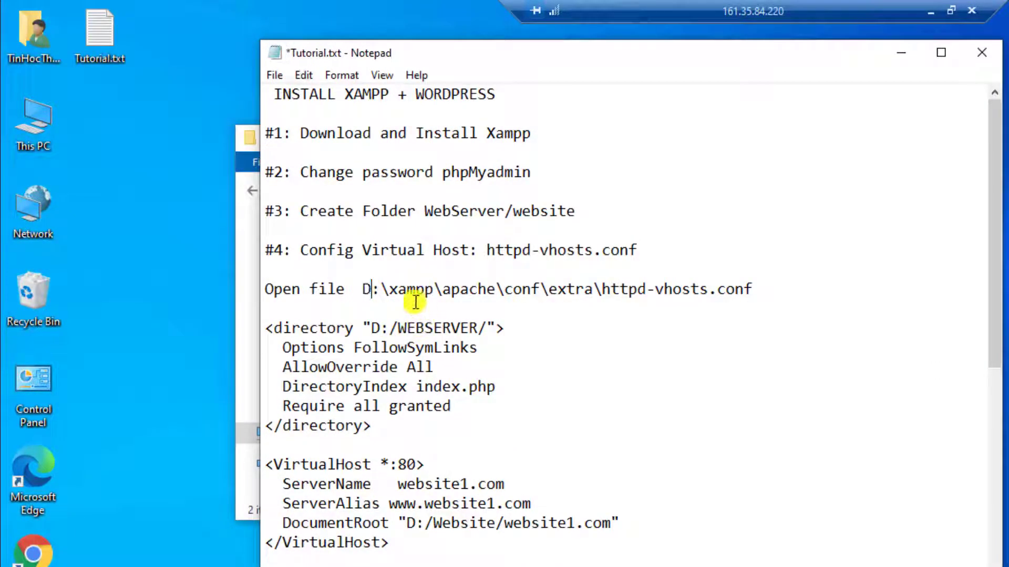
click(900, 55)
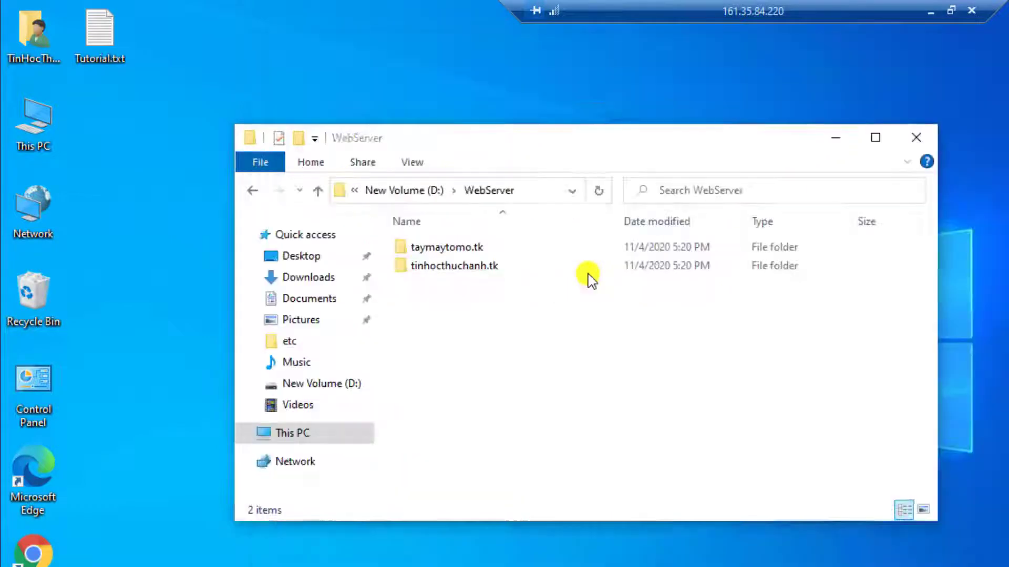
key(alt+Tab)
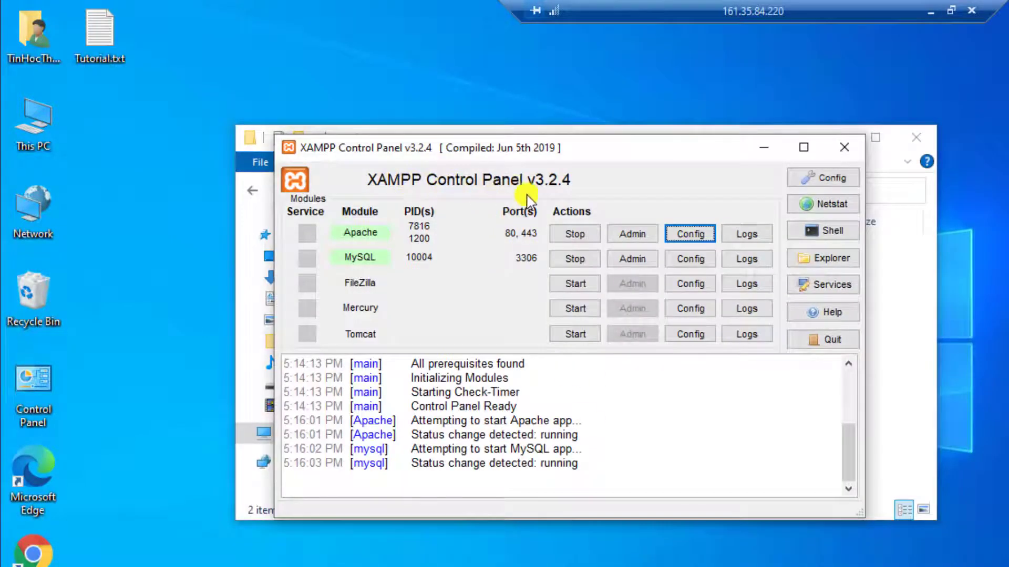
Step: Browse Apache's folder to conf\extra and open httpd-vhosts.conf in Notepad
click(688, 236)
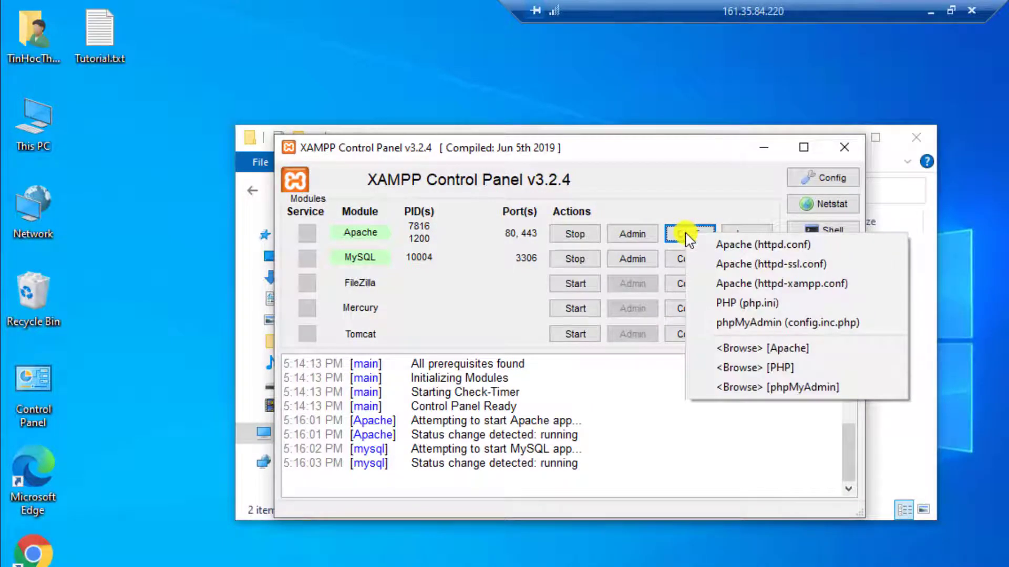
click(825, 350)
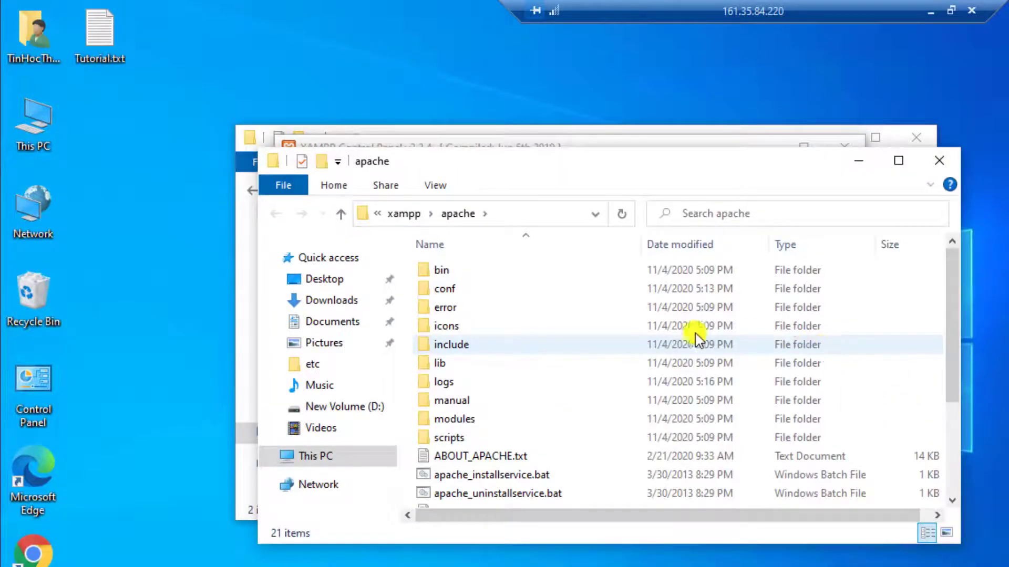
double_click(460, 295)
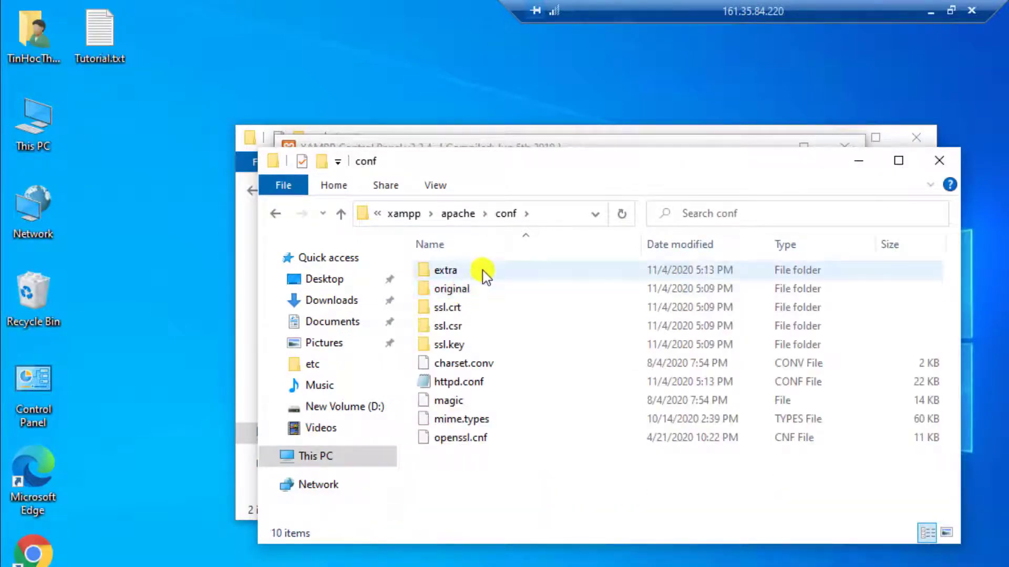
double_click(482, 274)
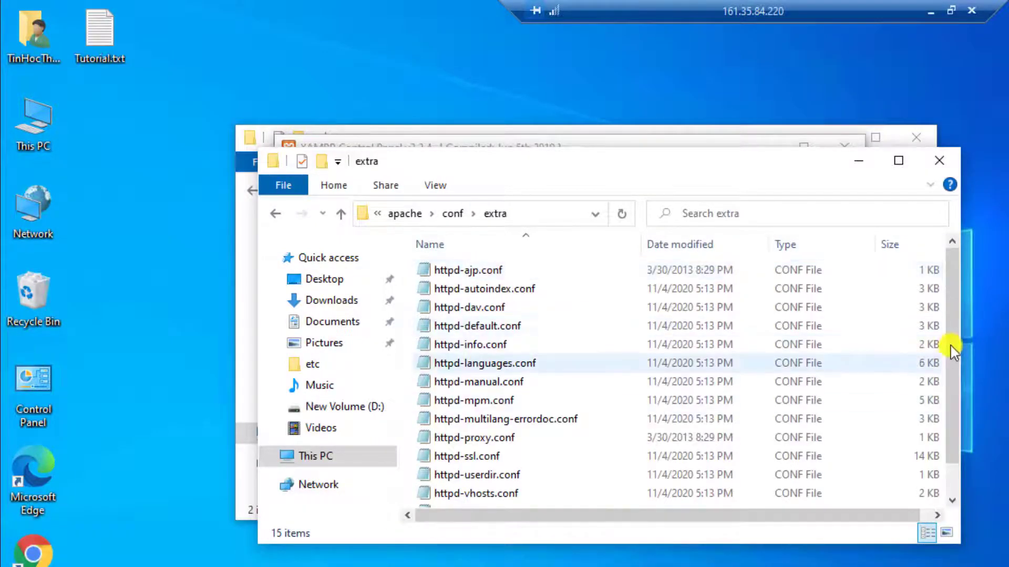
scroll(953, 442, down, 1)
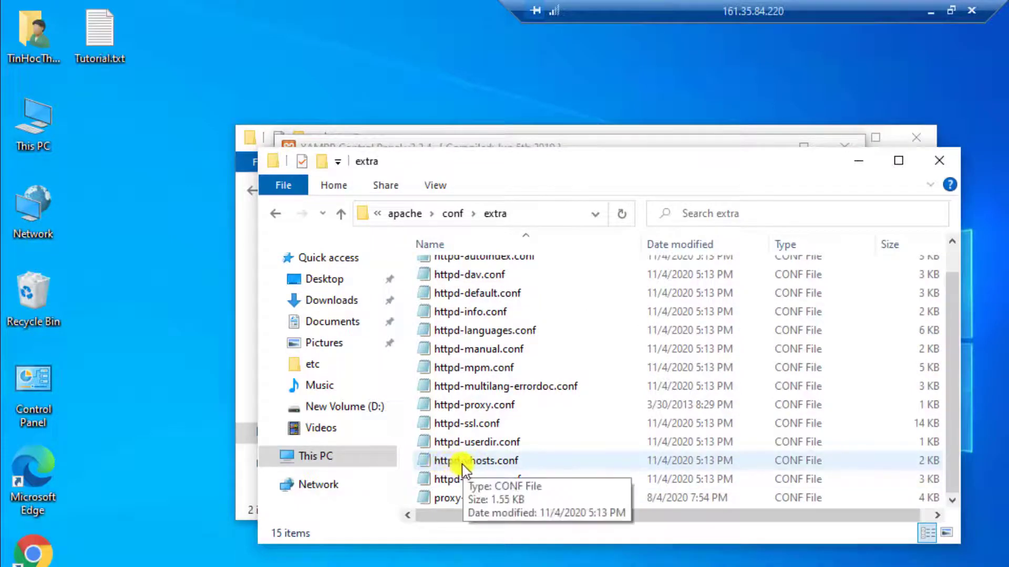
double_click(528, 462)
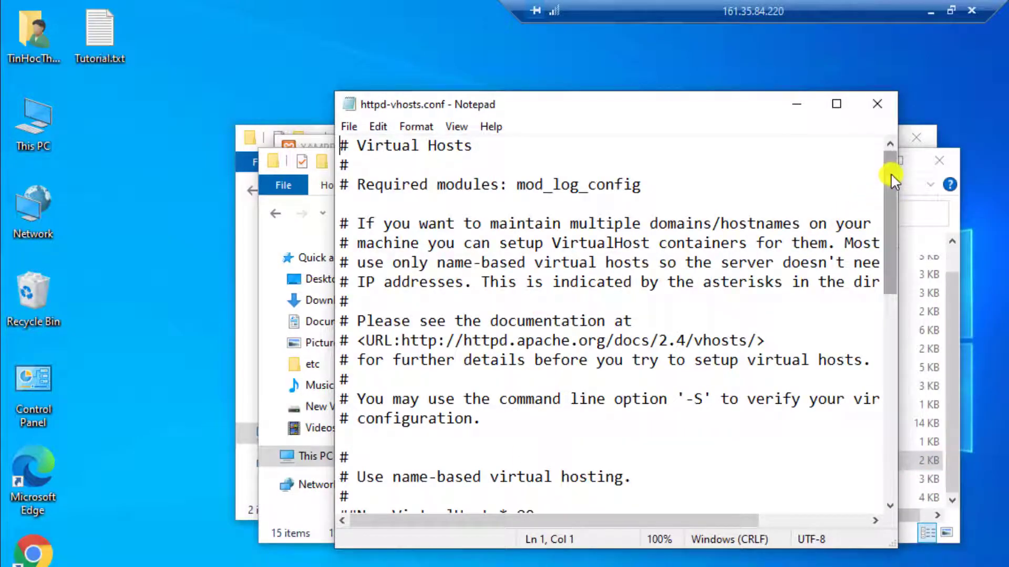
Step: Copy the D:/WEBSERVER/ directory and website1.com VirtualHost blocks from Tutorial.txt to the end of httpd-vhosts.conf
drag(890, 172, 891, 469)
drag(764, 402, 757, 419)
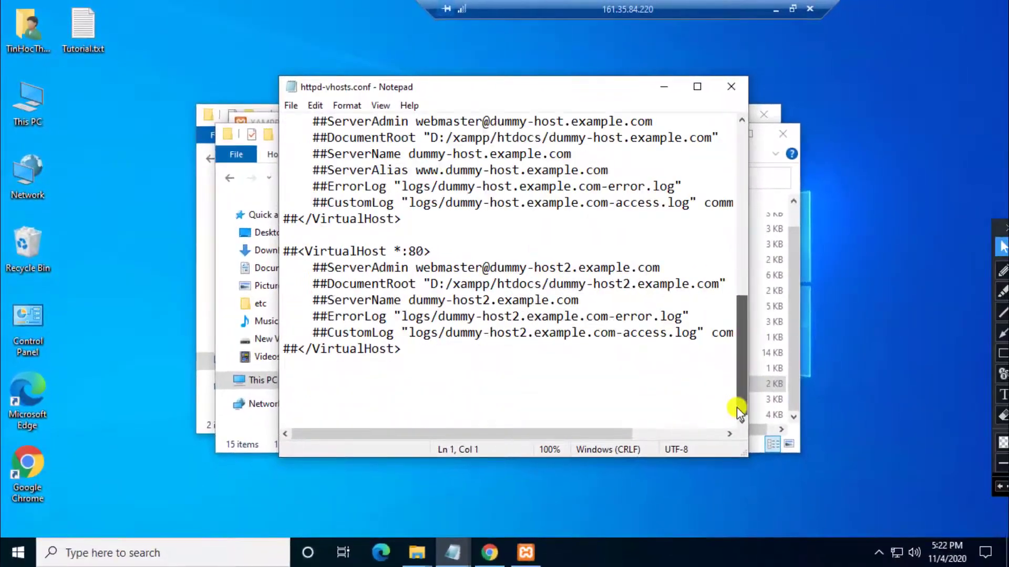
click(358, 394)
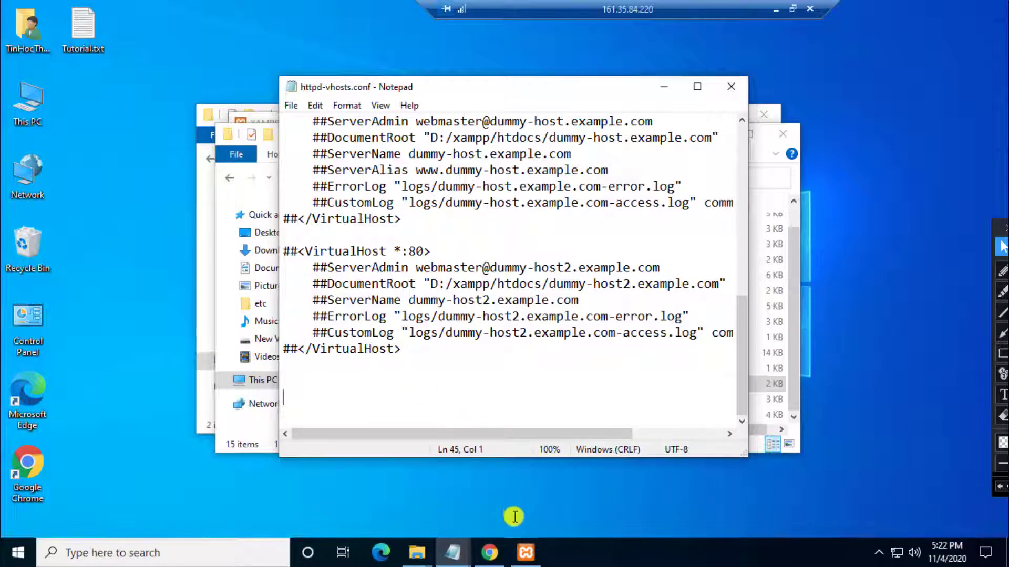
click(457, 553)
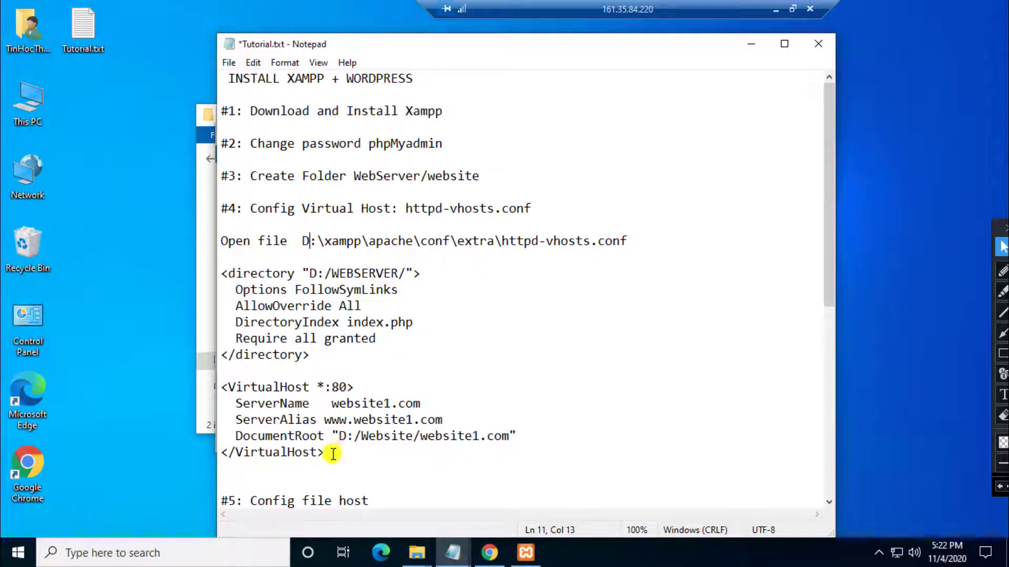
drag(325, 452, 207, 271)
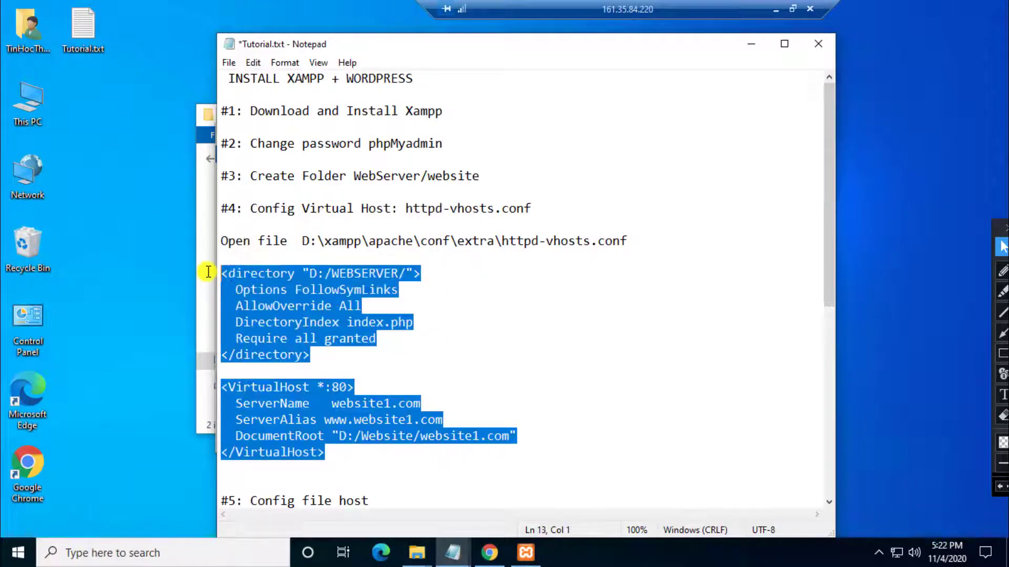
right_click(301, 297)
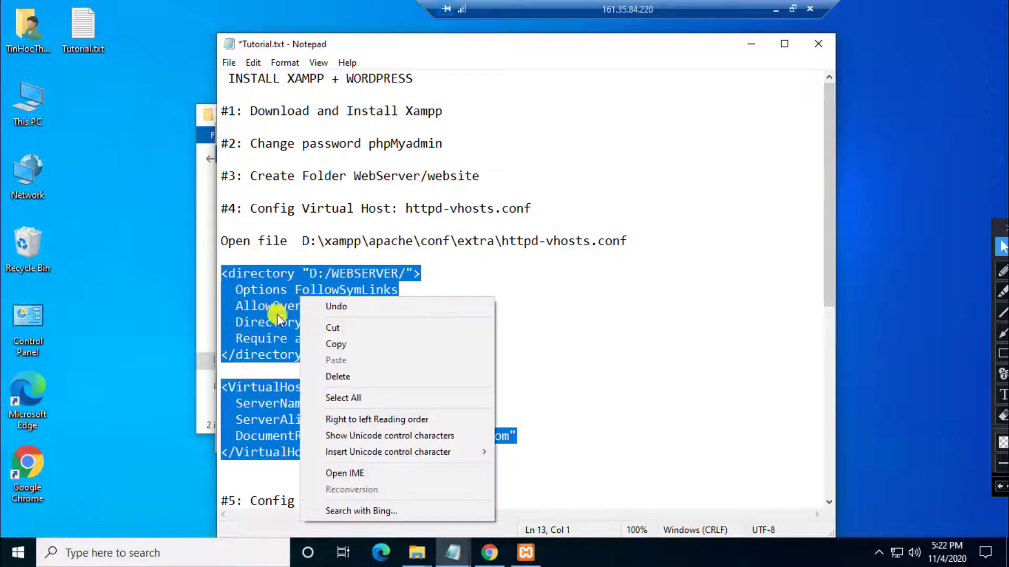
click(342, 343)
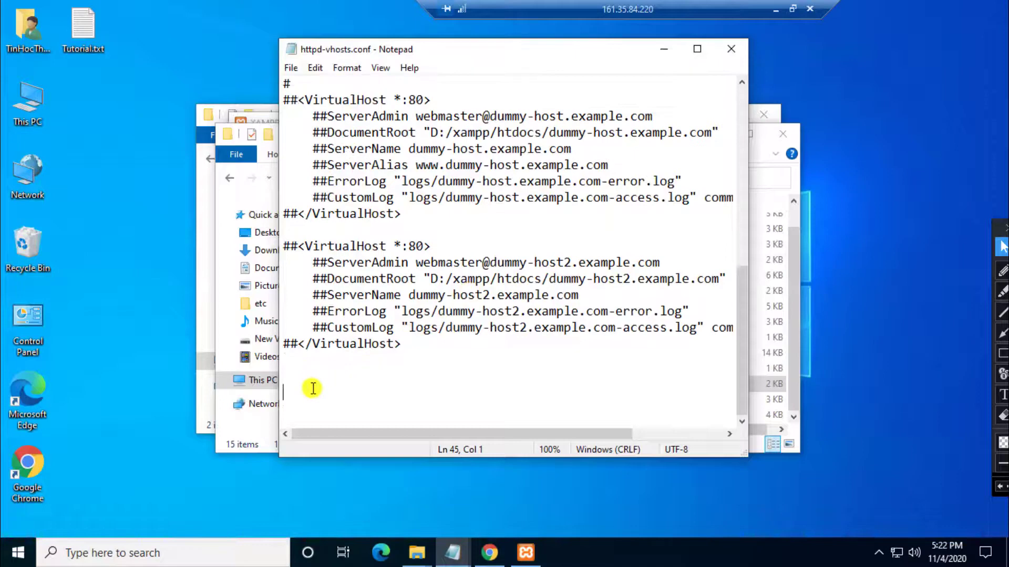
right_click(313, 389)
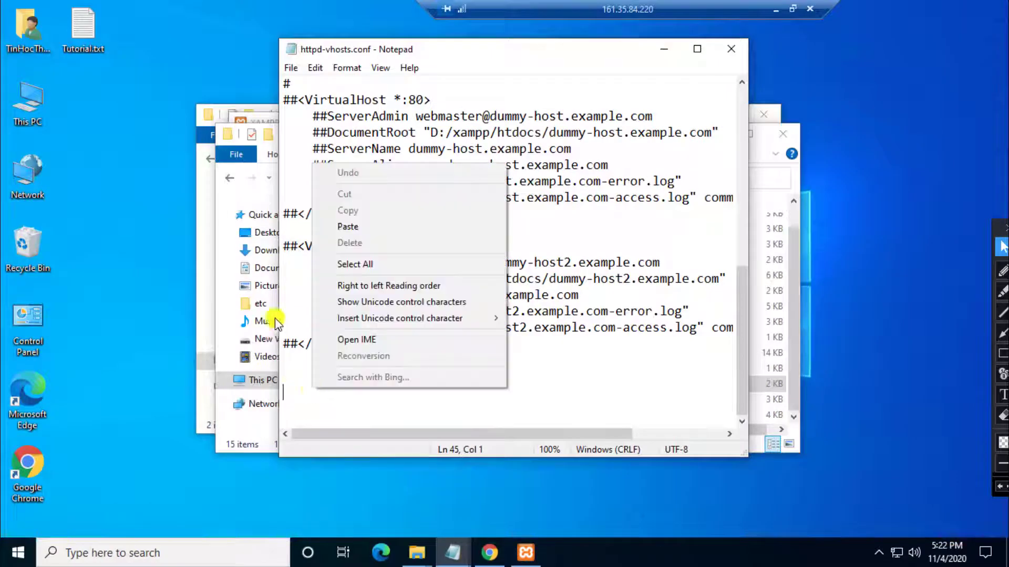
click(361, 228)
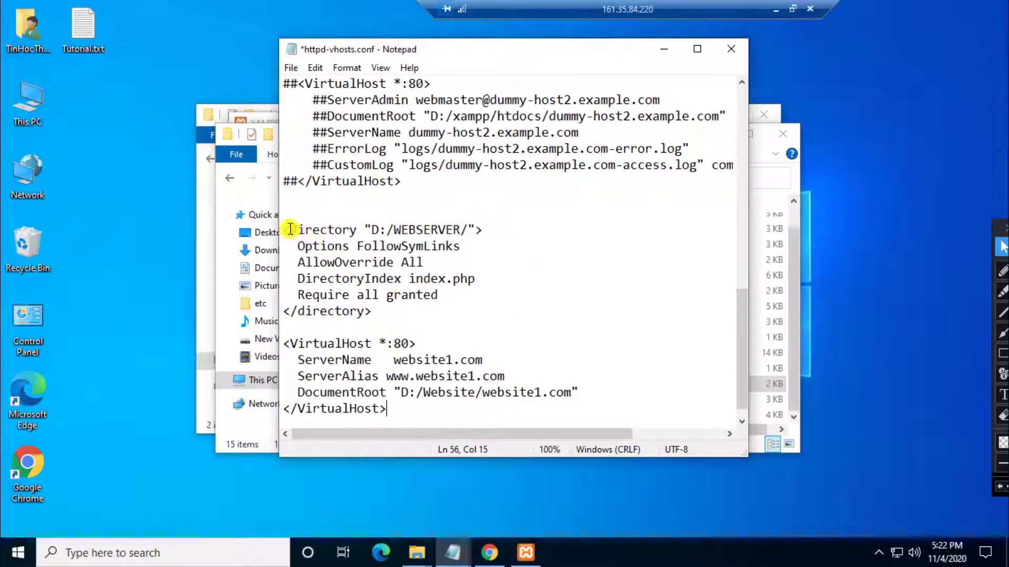
drag(374, 312, 284, 234)
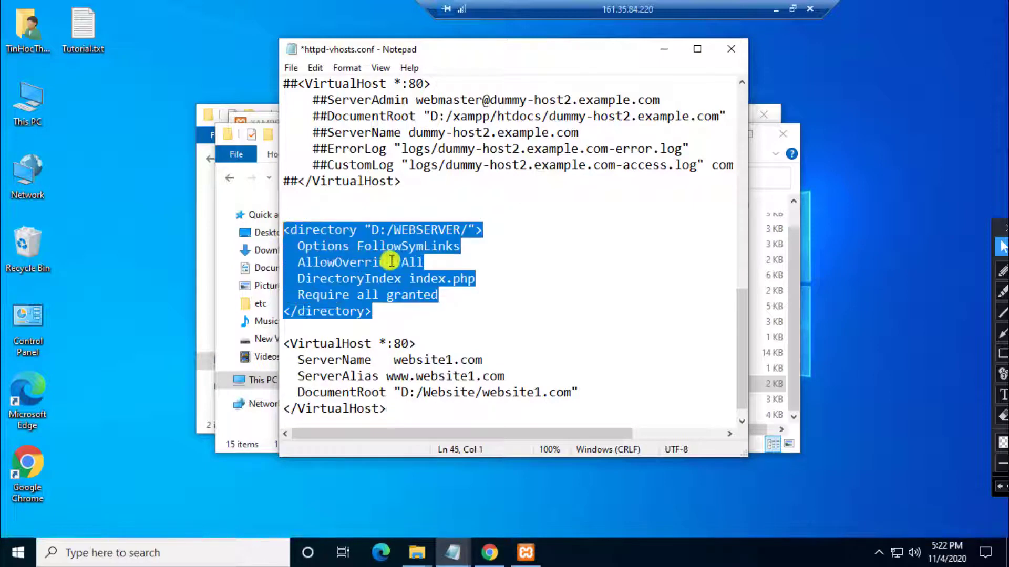
Step: Mark WEBSERVER in the directory path and bring Explorer at New Volume (D:) forward
click(394, 232)
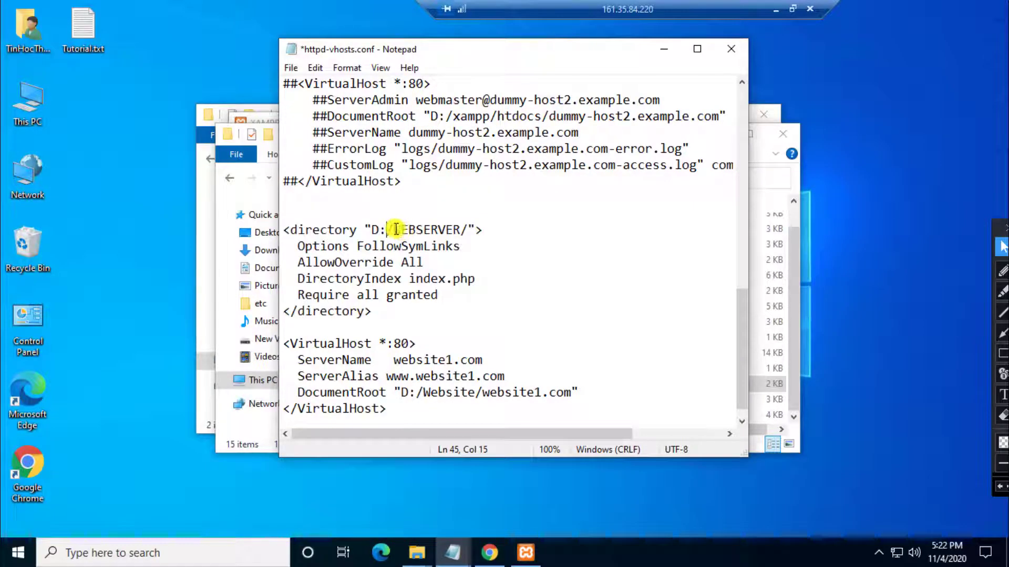
shift+click(455, 231)
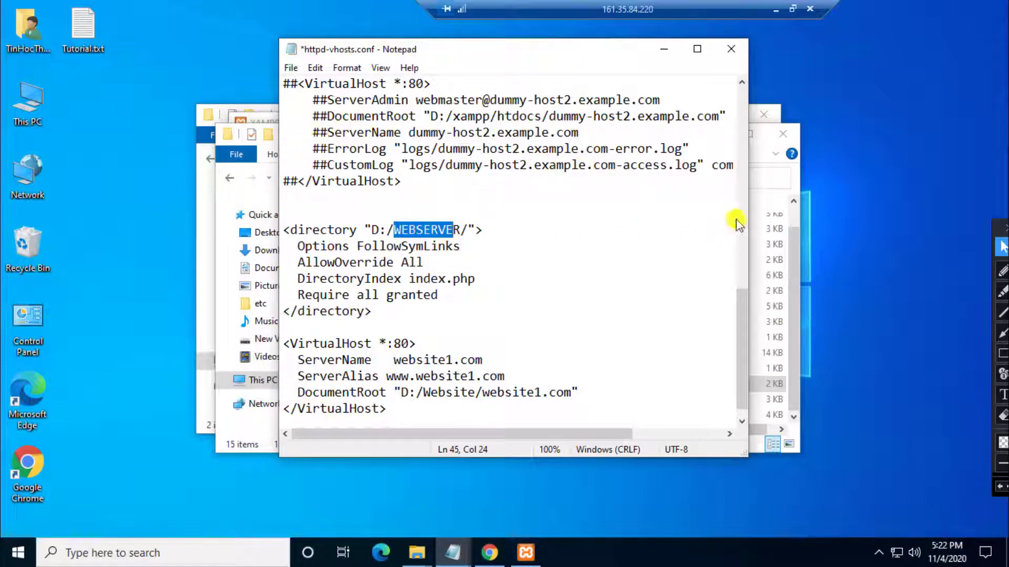
click(797, 265)
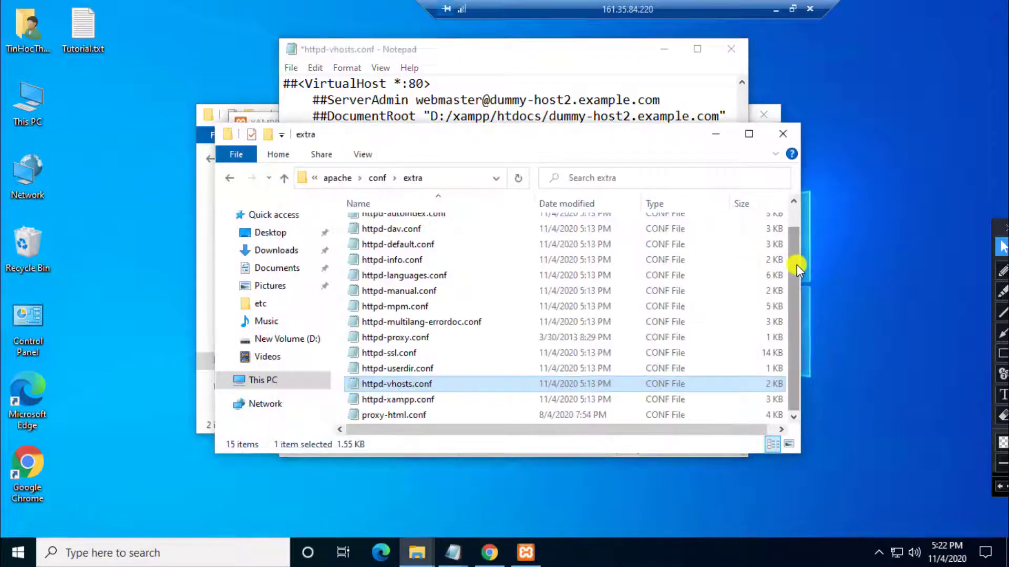
click(783, 136)
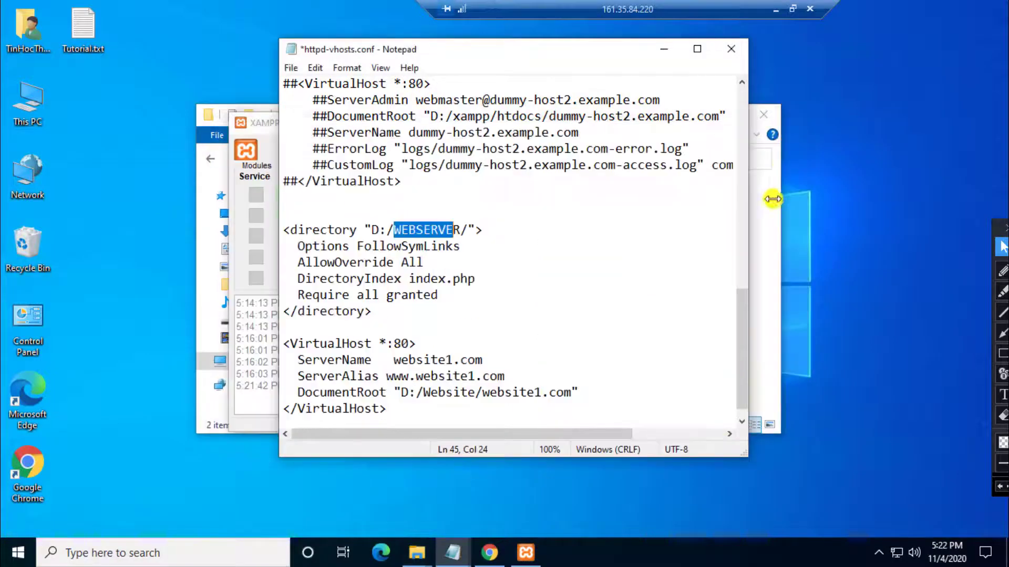
click(771, 206)
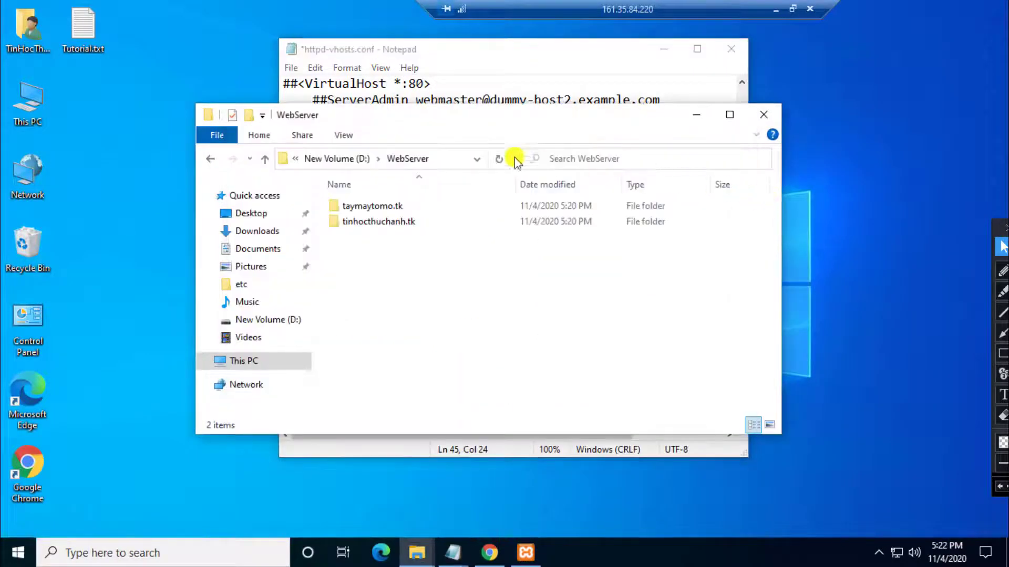
drag(438, 130, 615, 153)
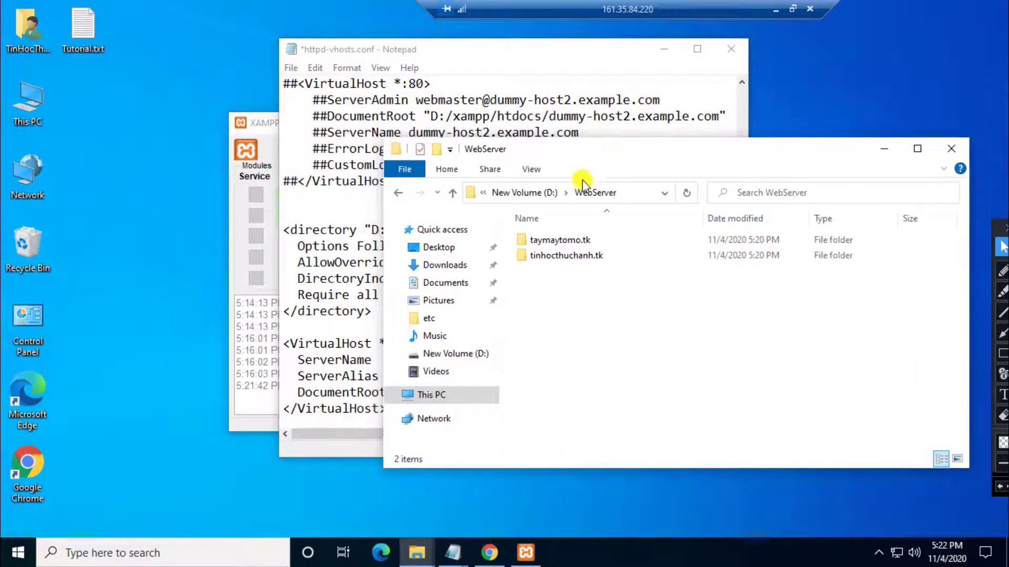
click(525, 193)
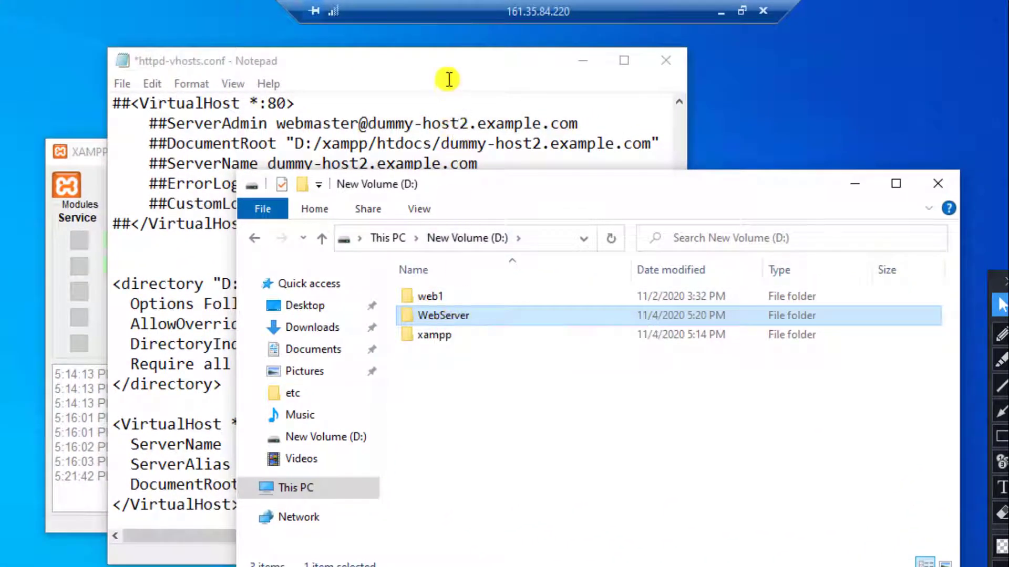
click(331, 84)
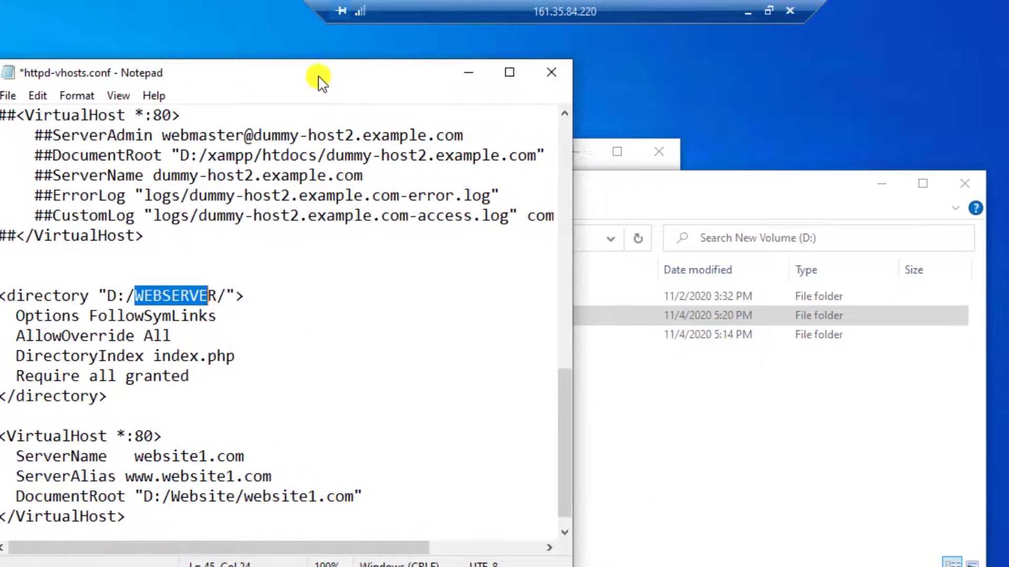
click(650, 195)
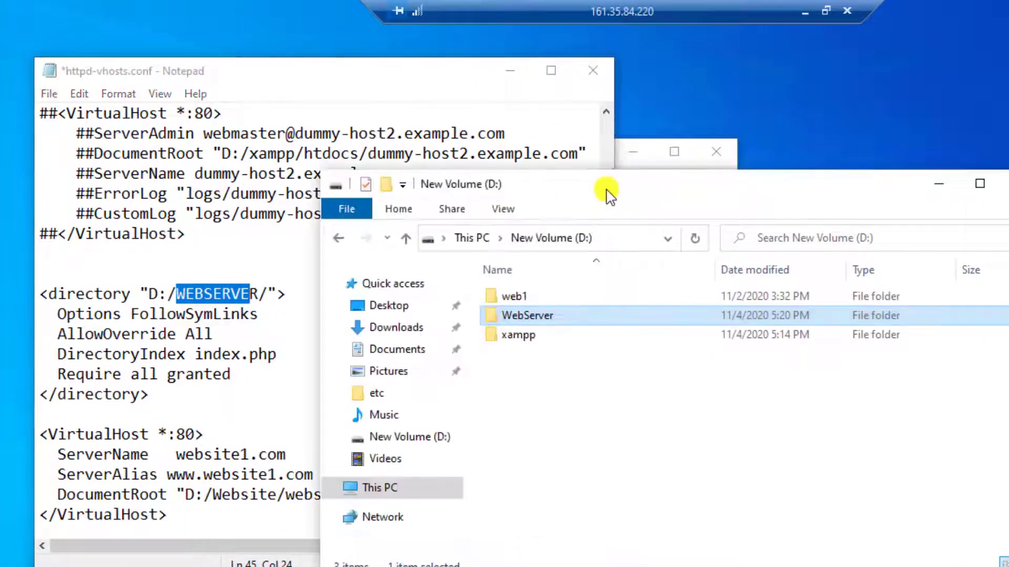
Step: Replace WEBSERVER with the copied folder name WebServer and save httpd-vhosts.conf
right_click(566, 319)
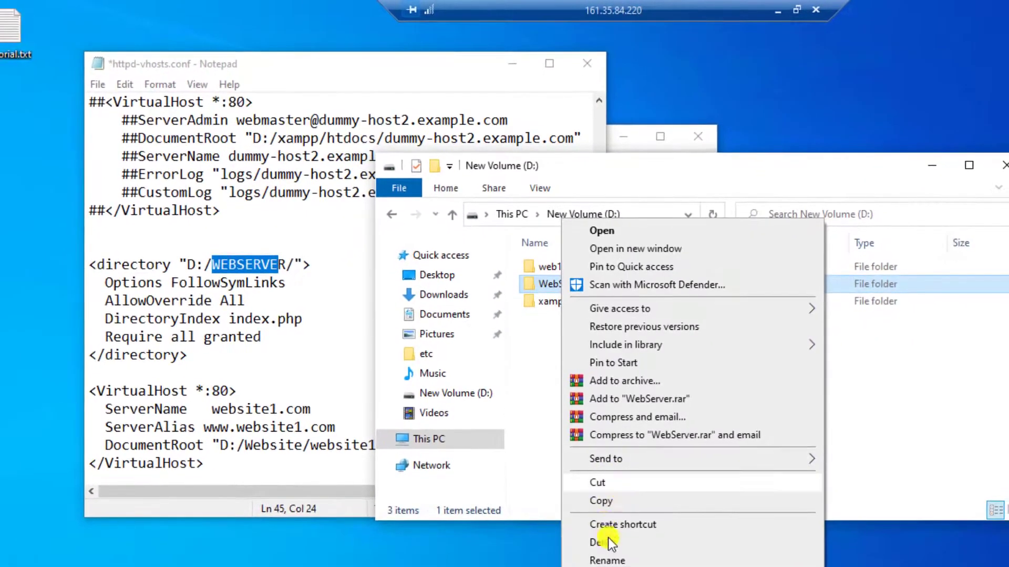
click(609, 561)
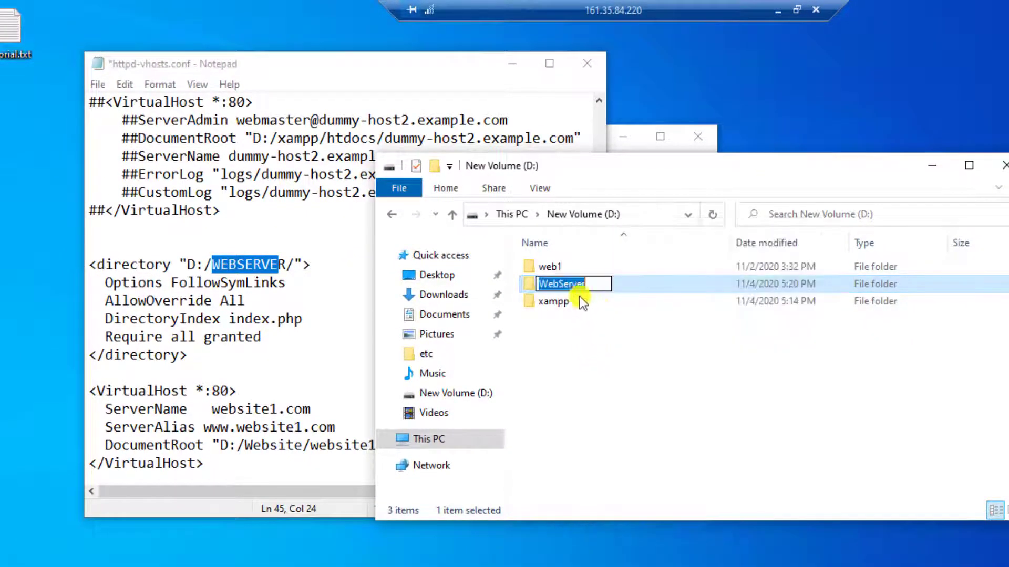
right_click(571, 284)
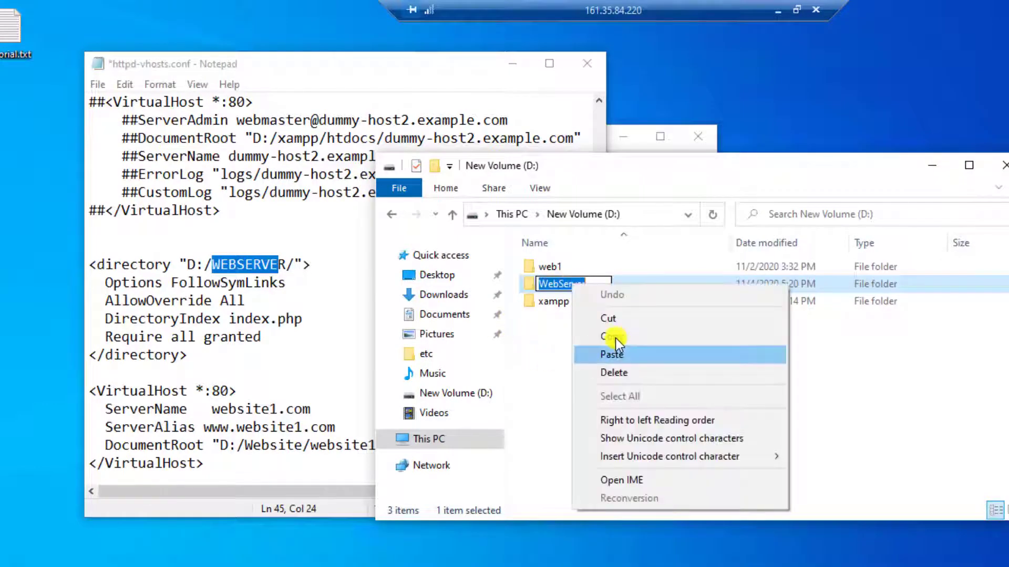
click(616, 337)
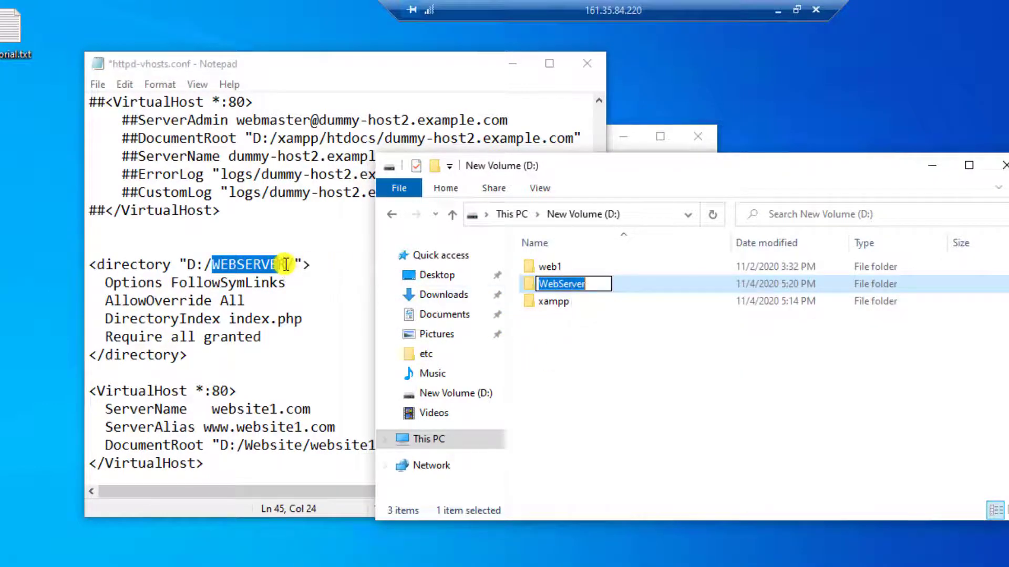
drag(286, 265, 212, 265)
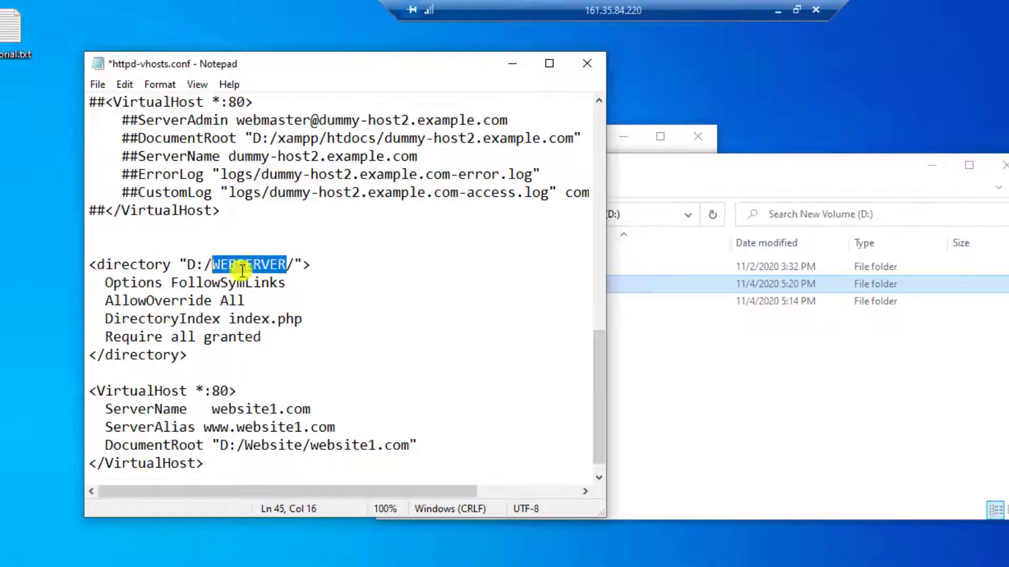
right_click(245, 265)
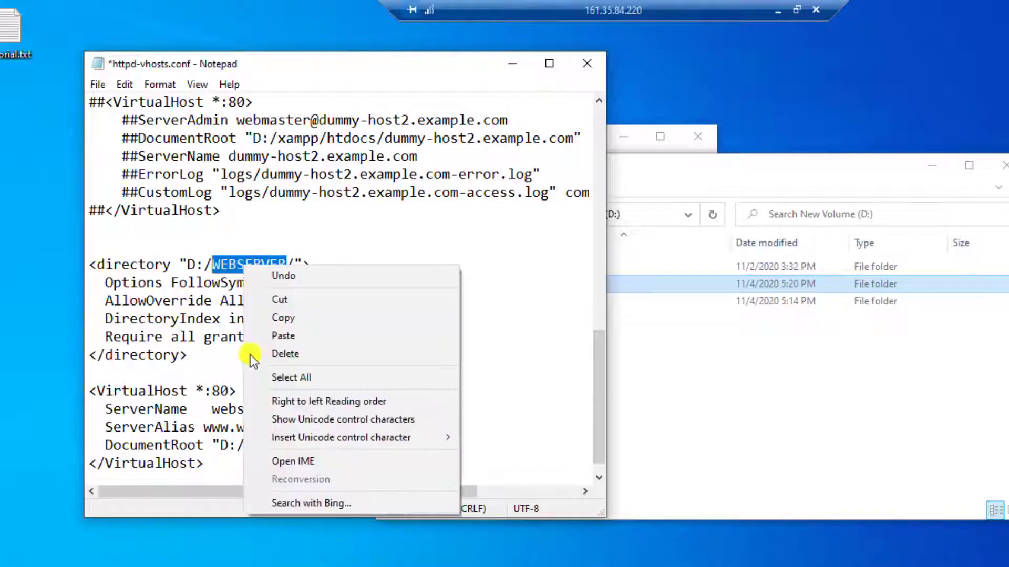
click(304, 339)
key(ctrl+s)
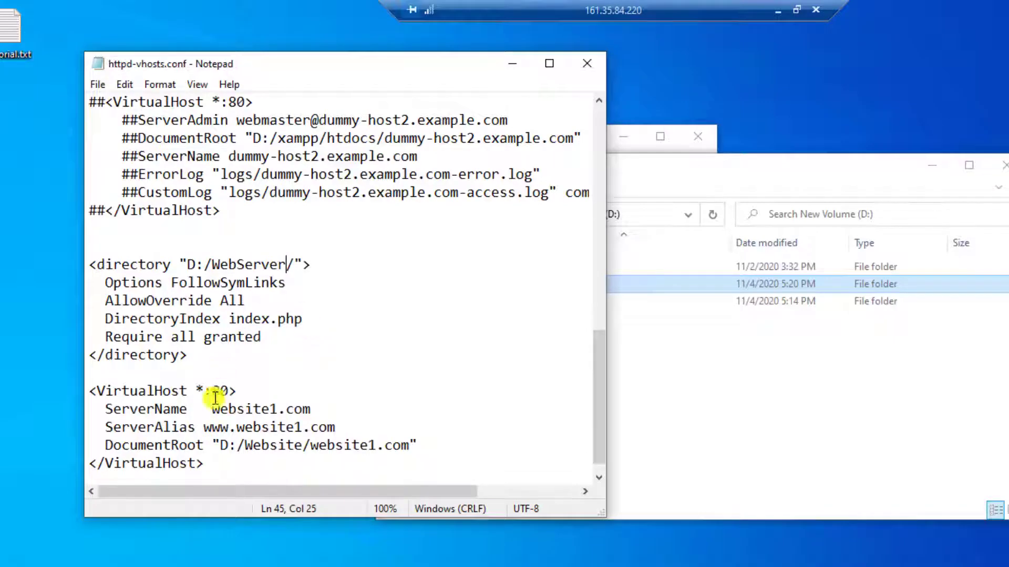
Step: Copy the tinhocthuchanh.tk folder name from D:\WebServer in Explorer
click(172, 390)
scroll(224, 378, down, 1)
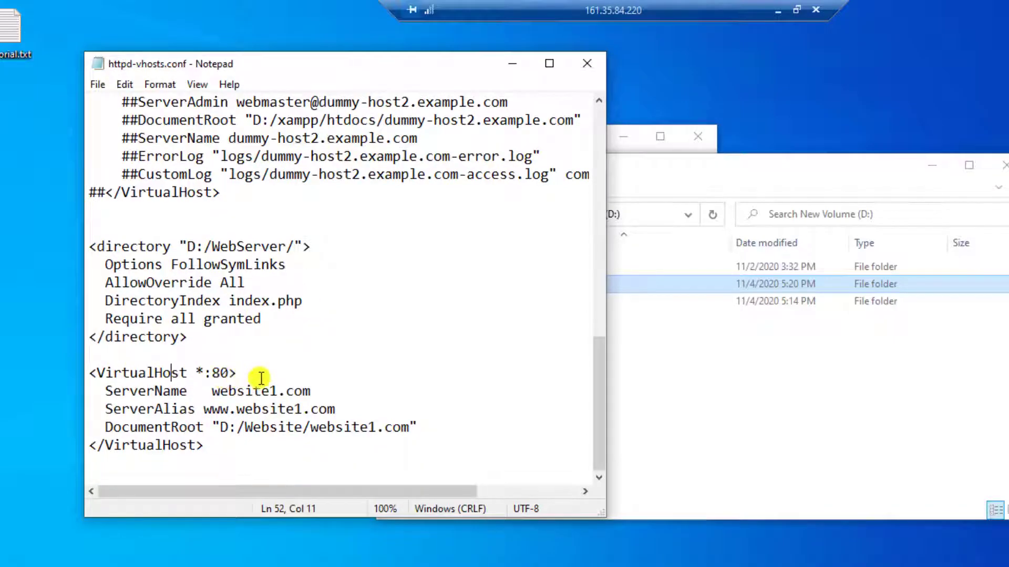
click(228, 373)
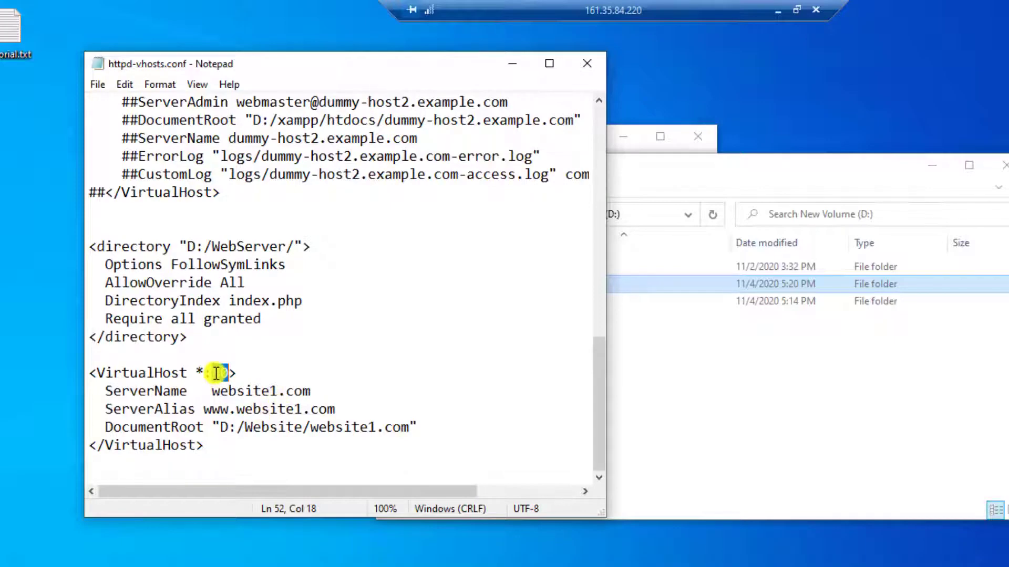
click(153, 391)
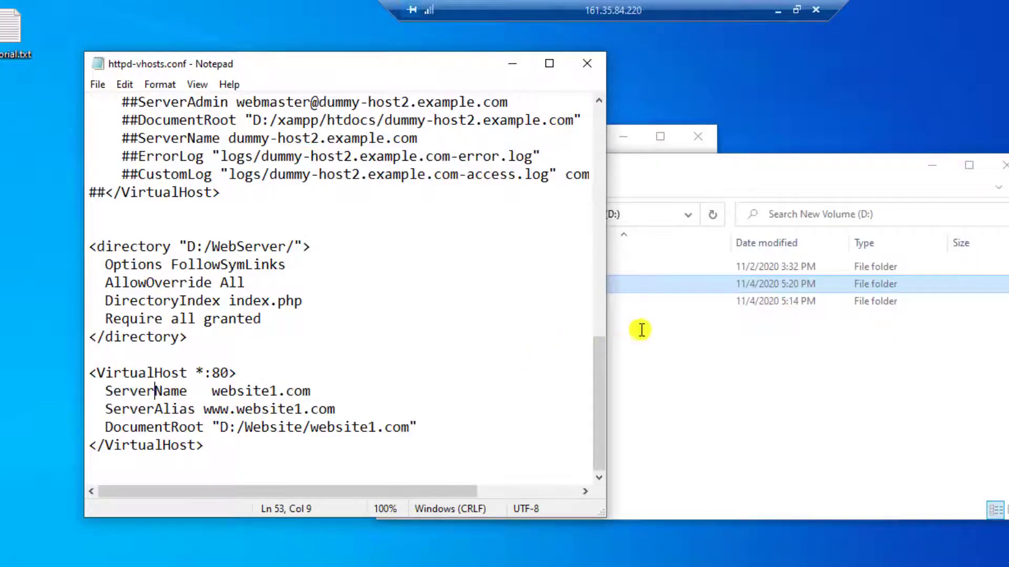
click(664, 340)
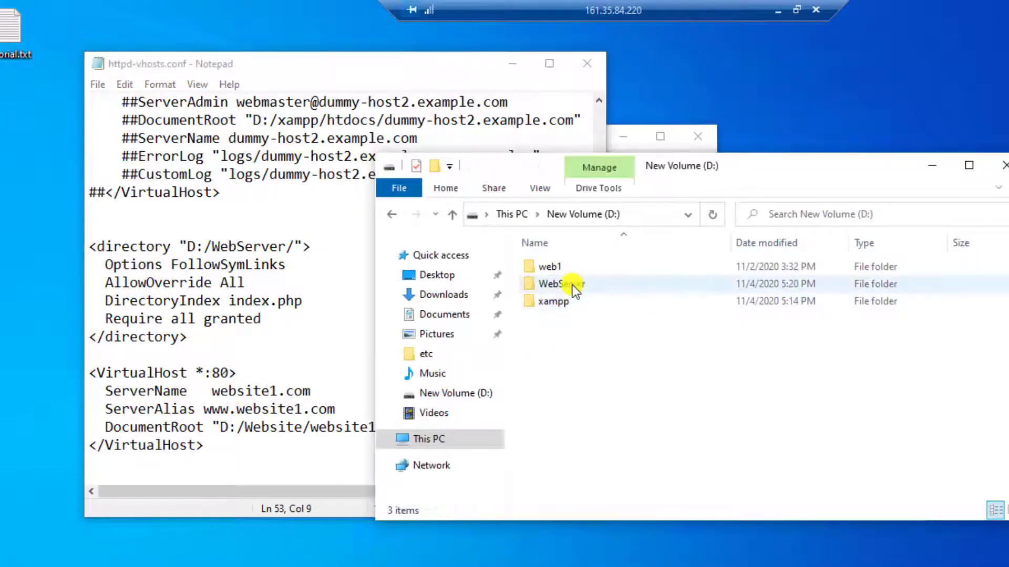
double_click(572, 284)
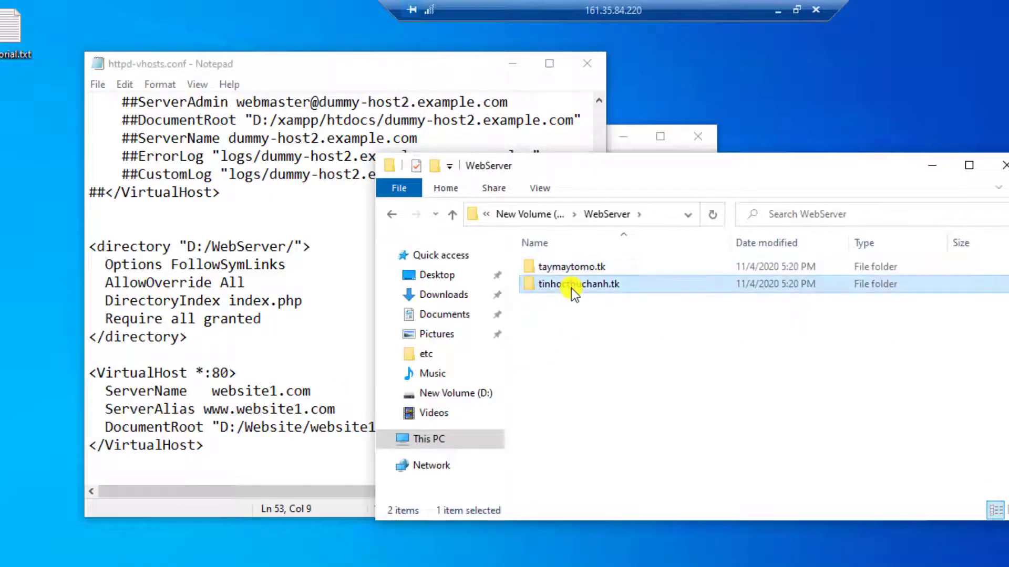
right_click(573, 286)
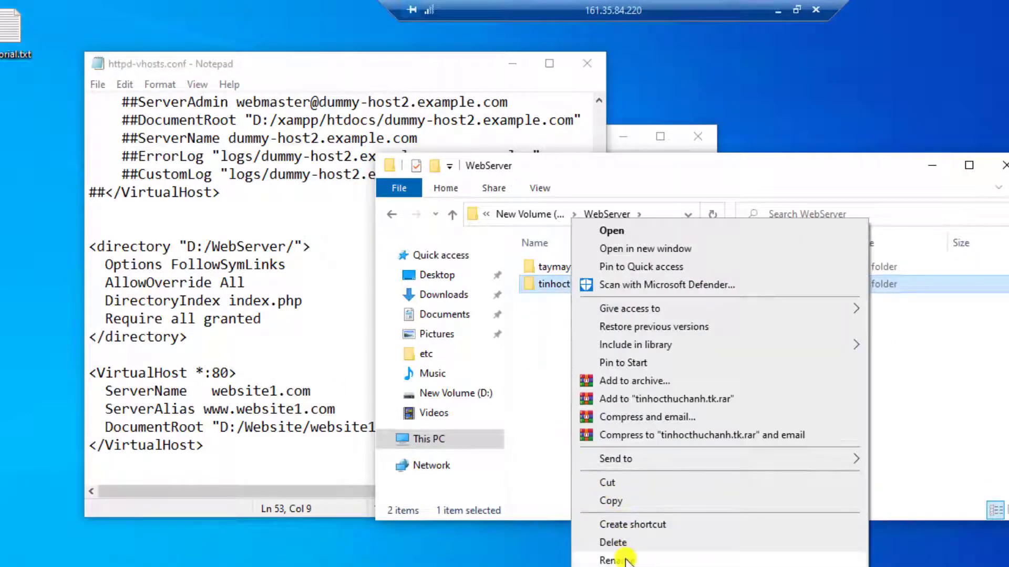
click(620, 560)
right_click(584, 286)
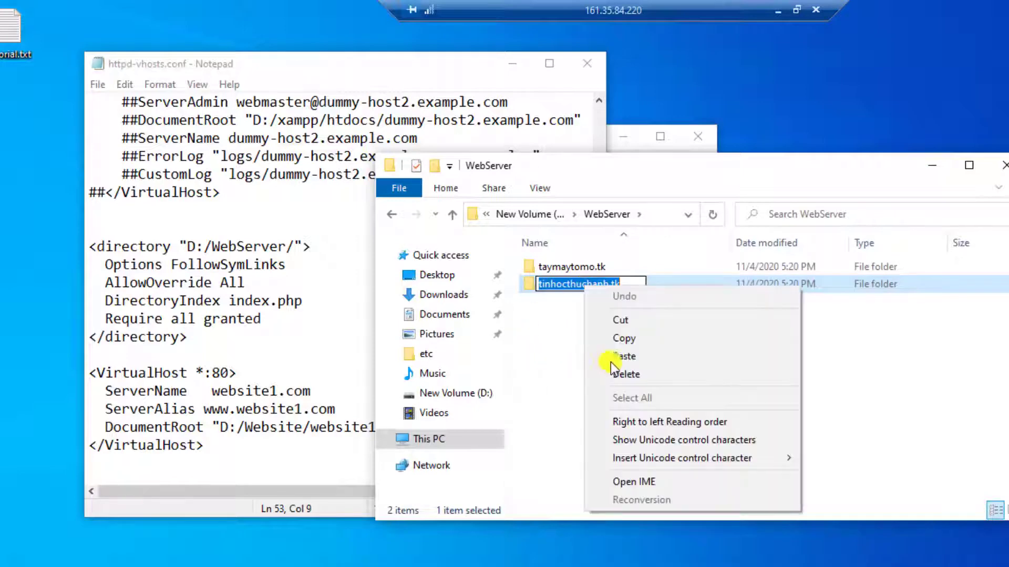
click(641, 339)
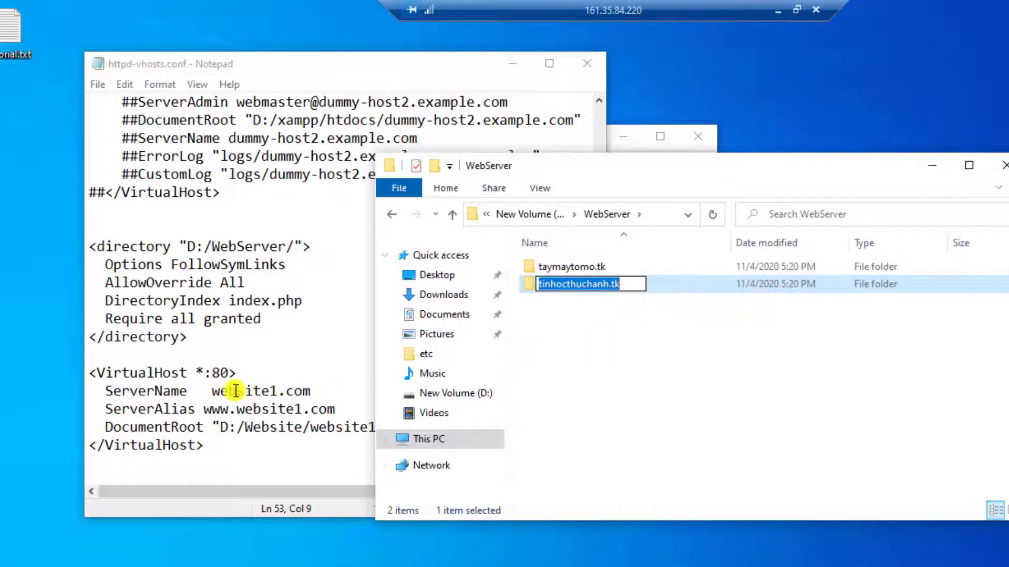
click(214, 389)
drag(214, 389, 311, 392)
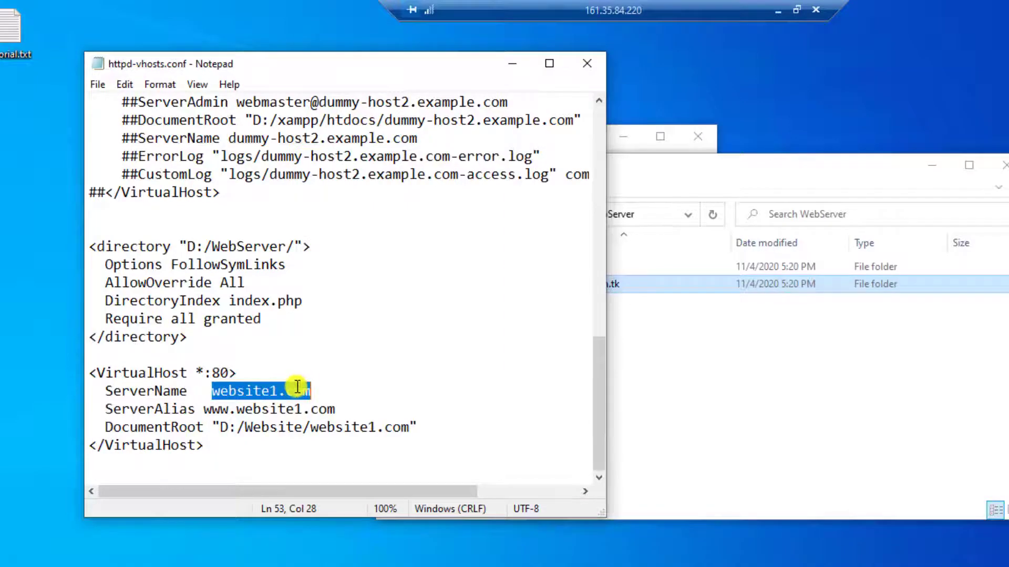
right_click(298, 389)
click(336, 207)
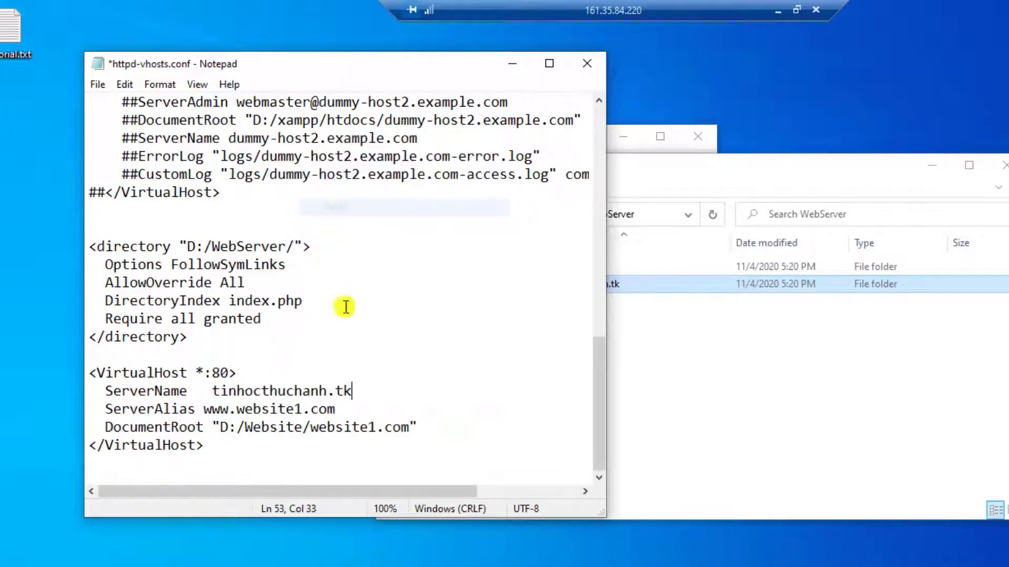
drag(238, 409, 336, 410)
right_click(315, 409)
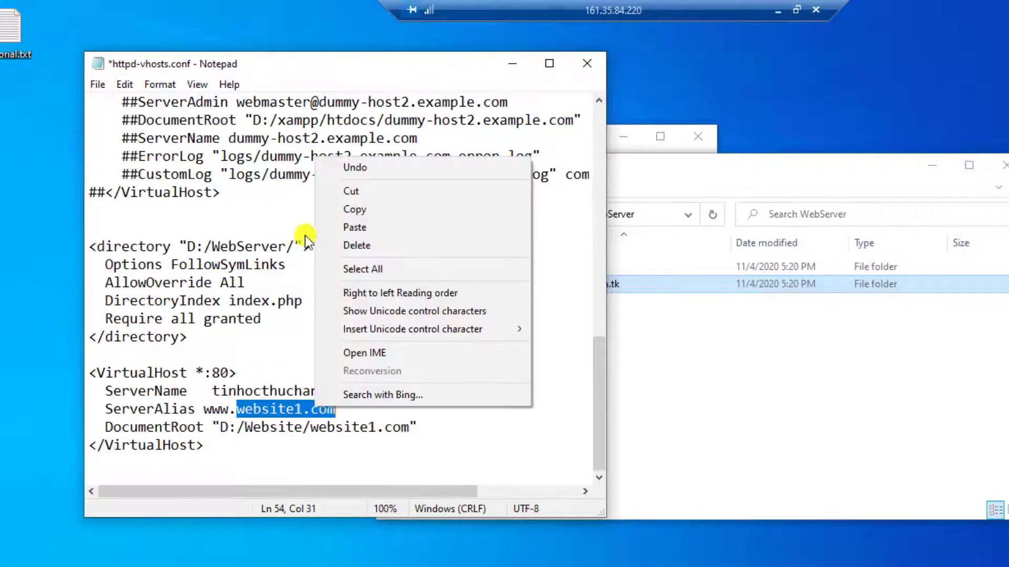
click(359, 226)
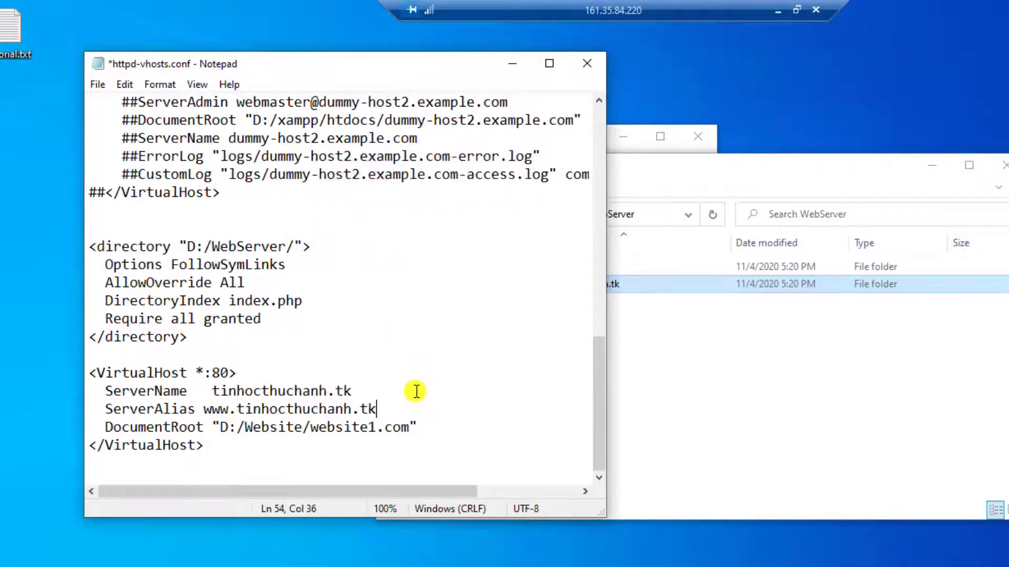
click(638, 379)
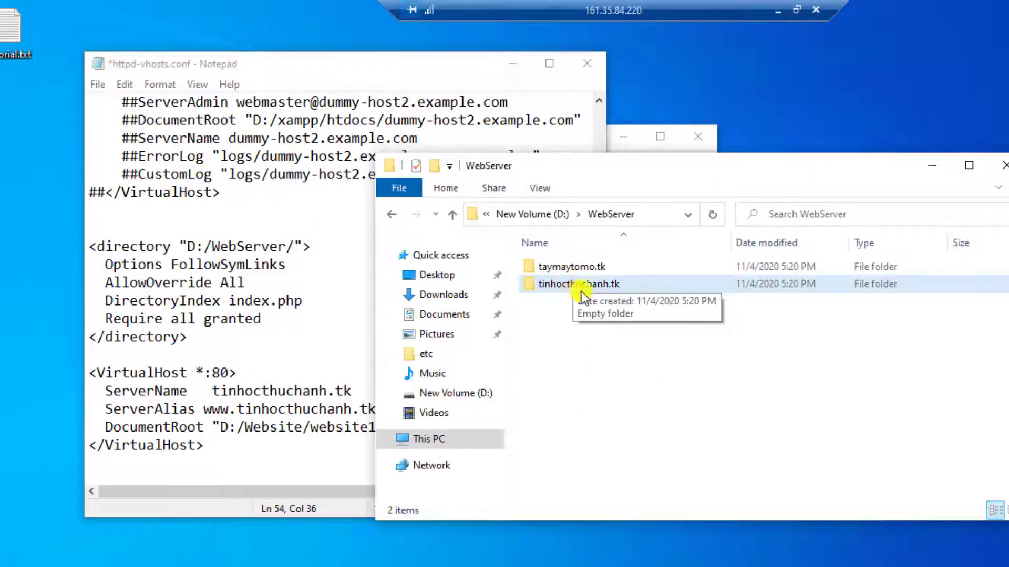
Step: Replace website1.com with tinhocthuchanh.tk in the DocumentRoot path
click(344, 428)
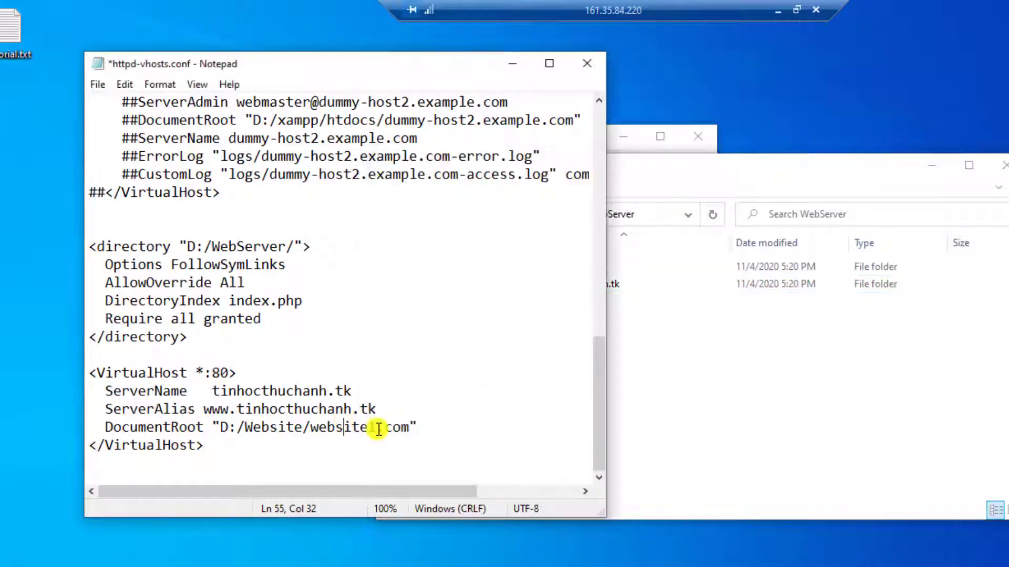
drag(312, 429, 408, 429)
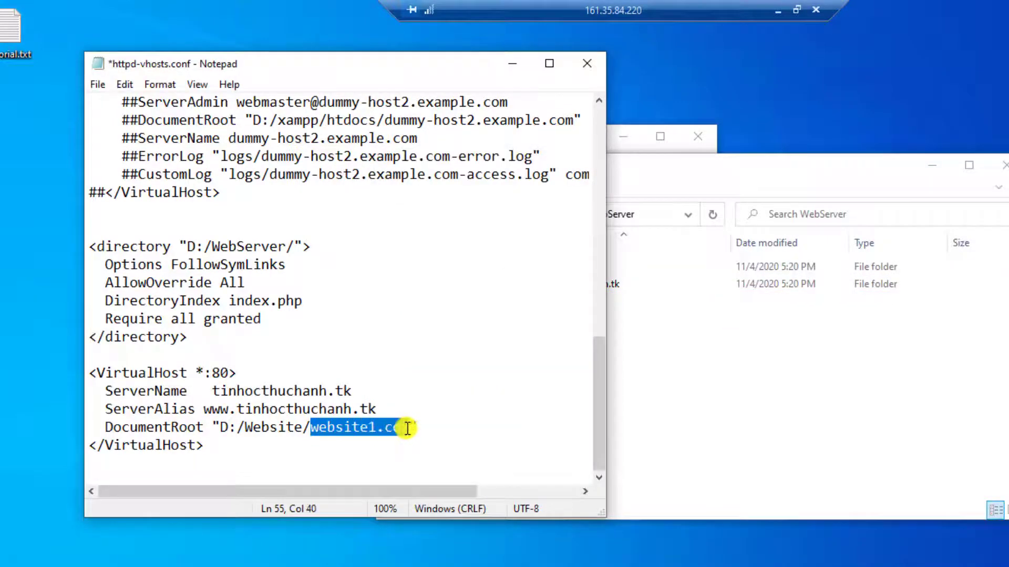
right_click(403, 429)
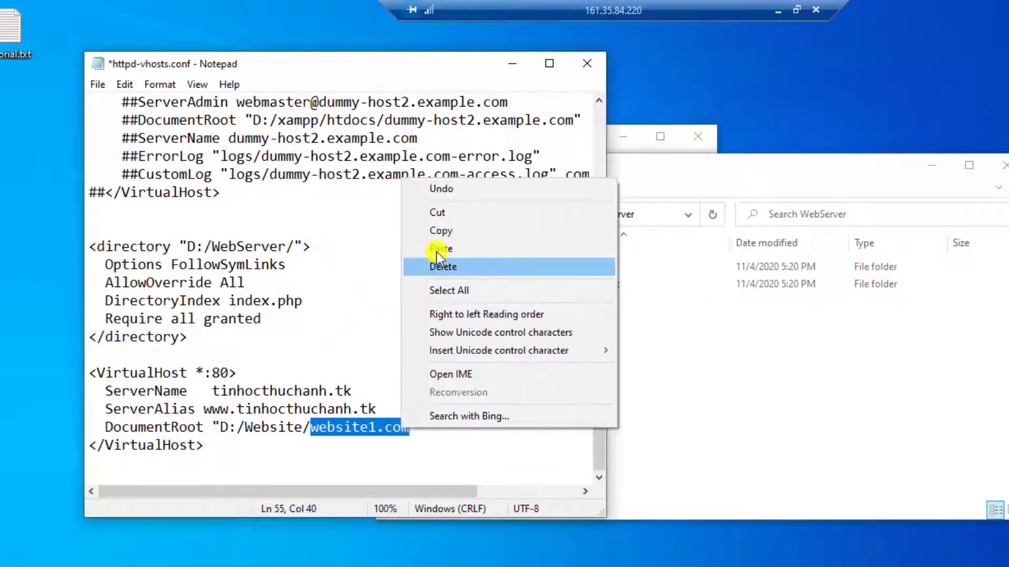
click(437, 249)
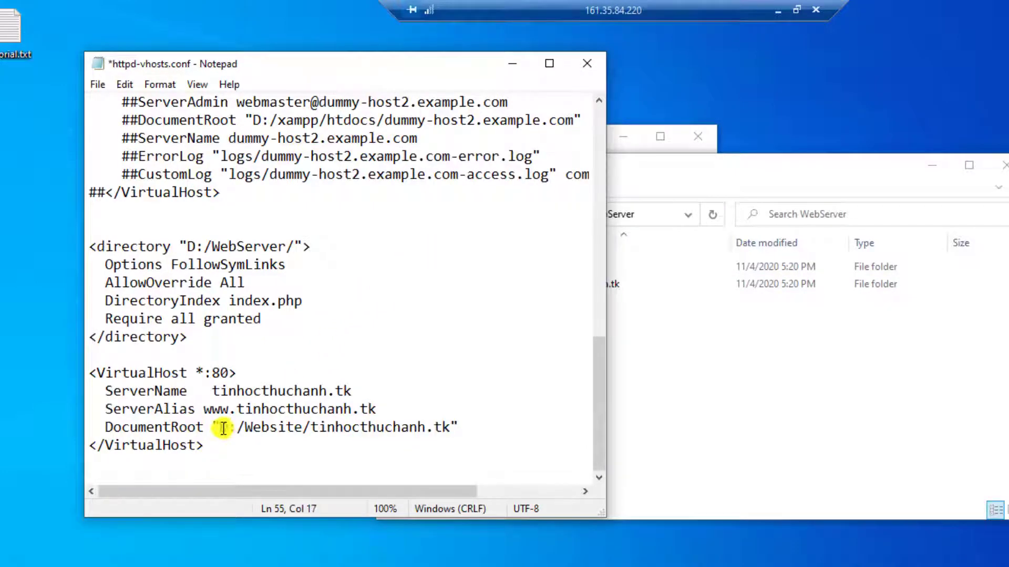
Step: Replace Website with WebServer in DocumentRoot and add blank lines after </VirtualHost>
click(623, 353)
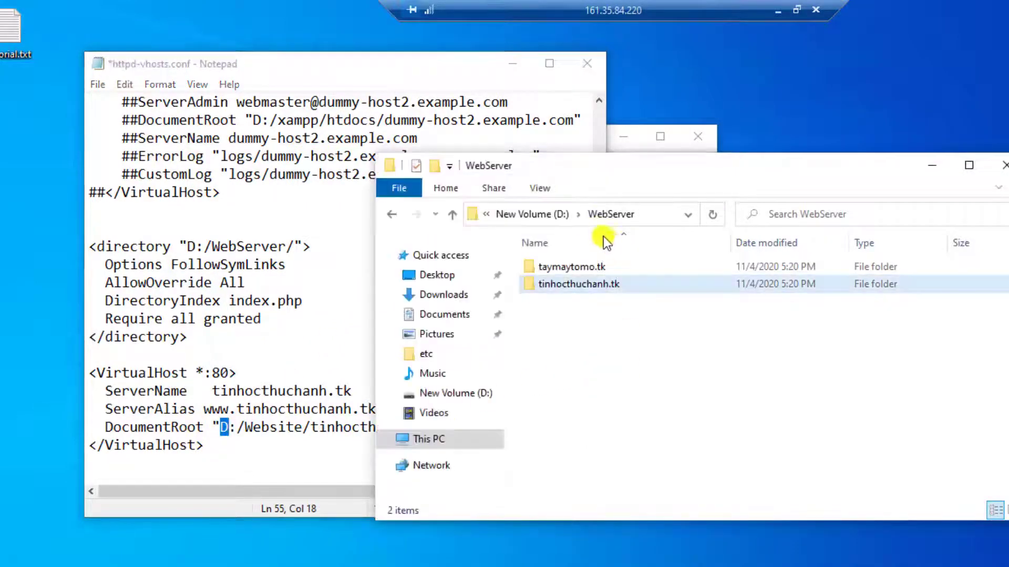
click(534, 214)
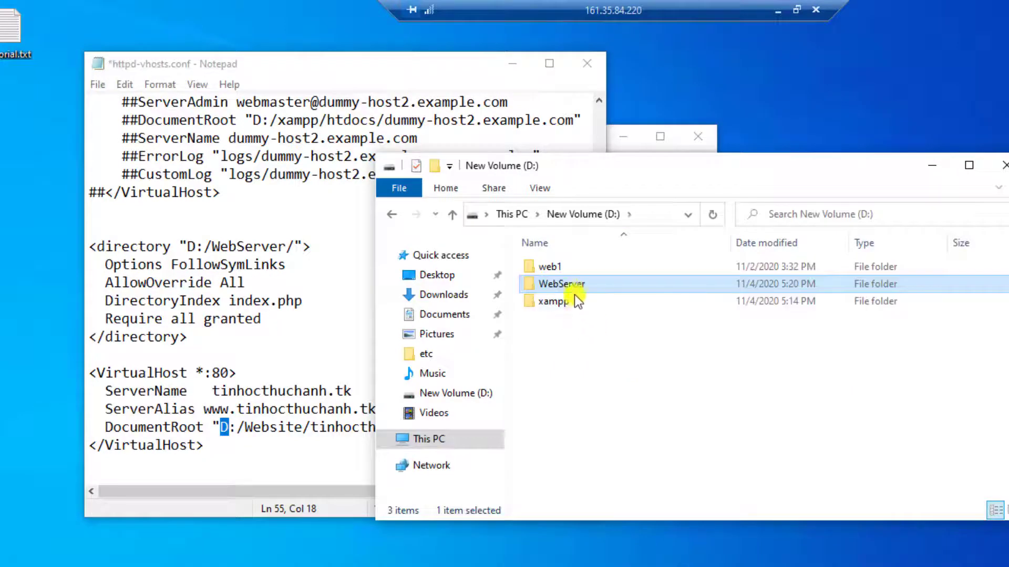
key(F2)
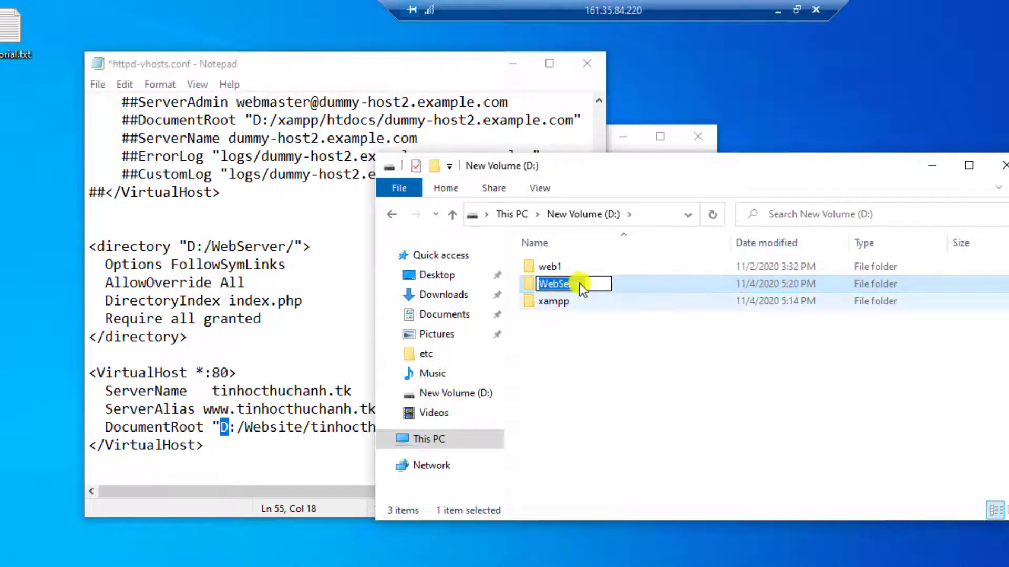
right_click(579, 284)
click(622, 339)
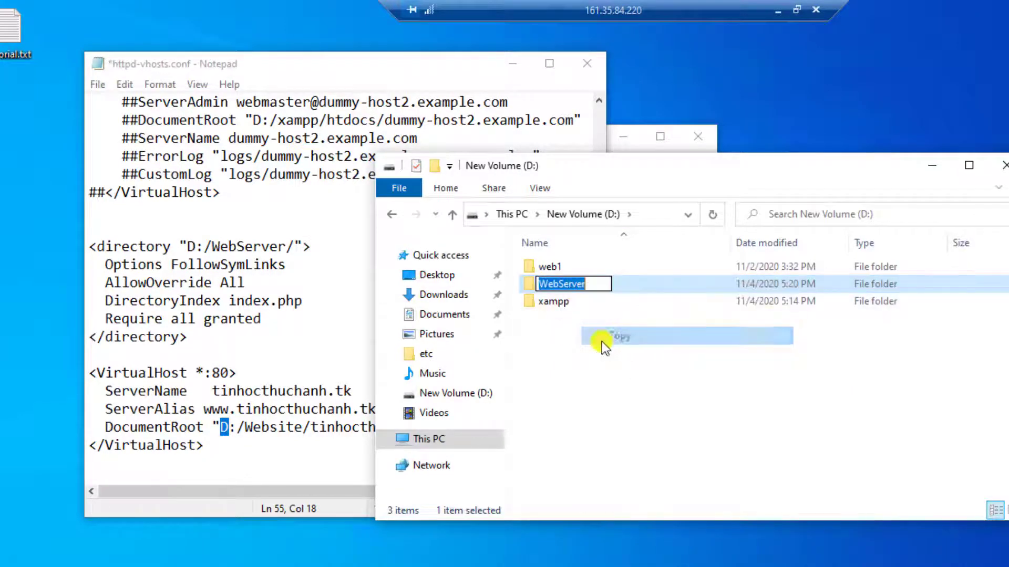
click(285, 427)
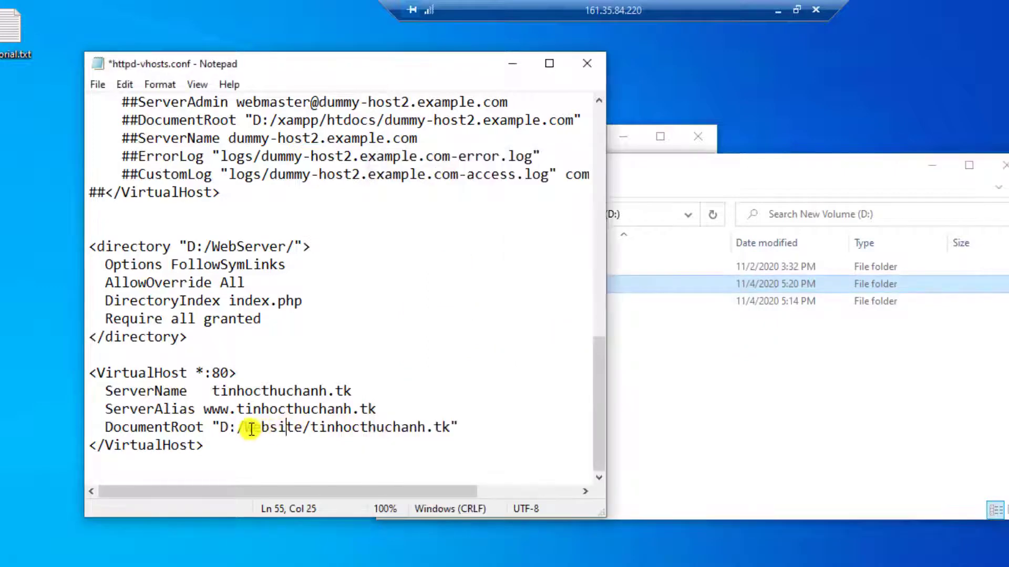
drag(248, 430, 304, 429)
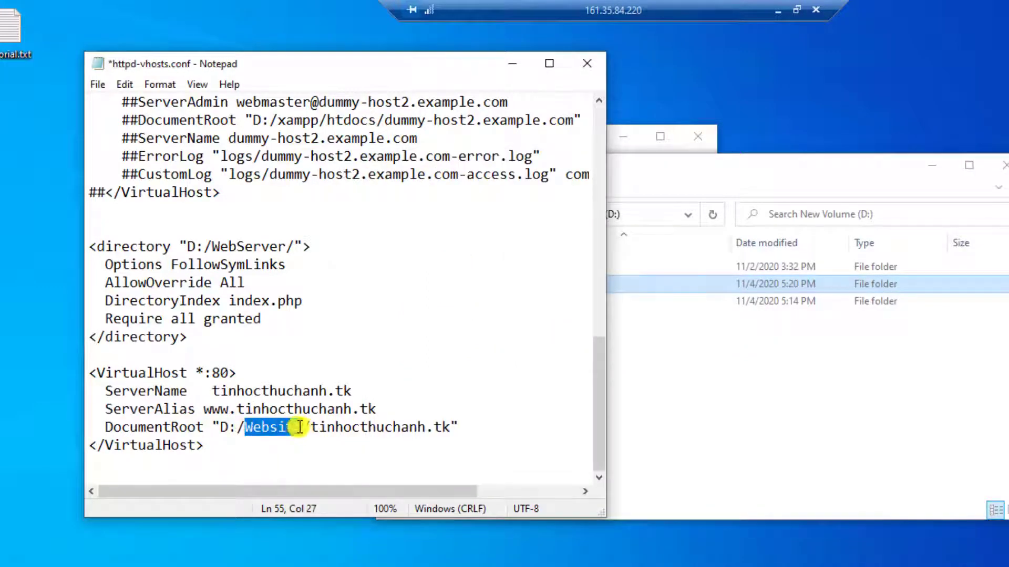
right_click(286, 426)
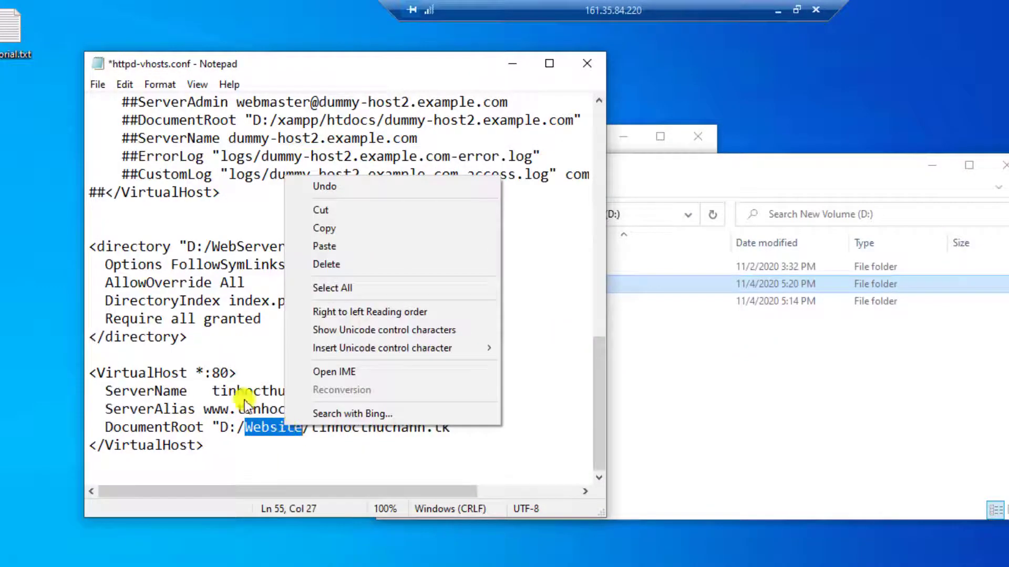
click(319, 248)
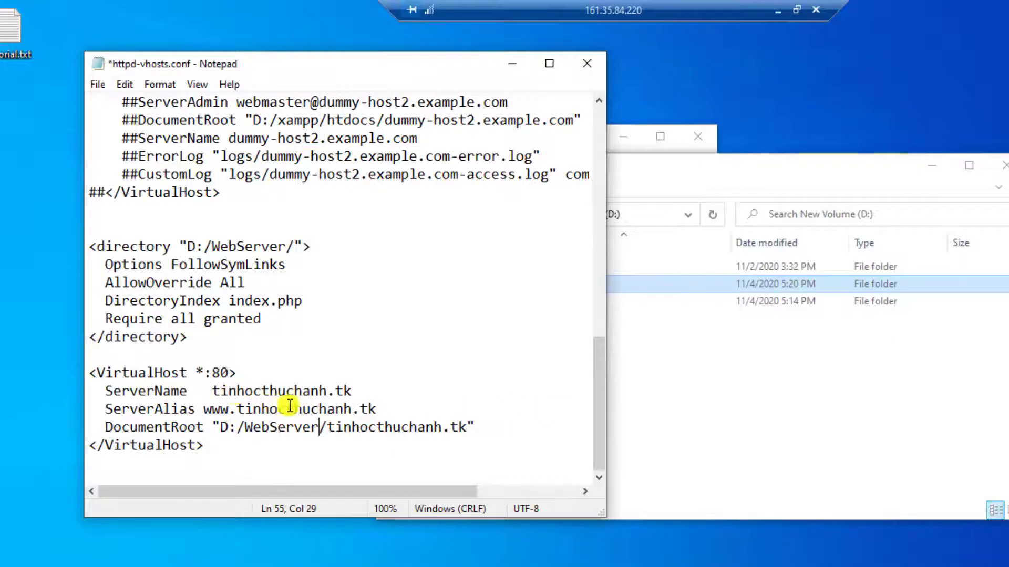
click(213, 445)
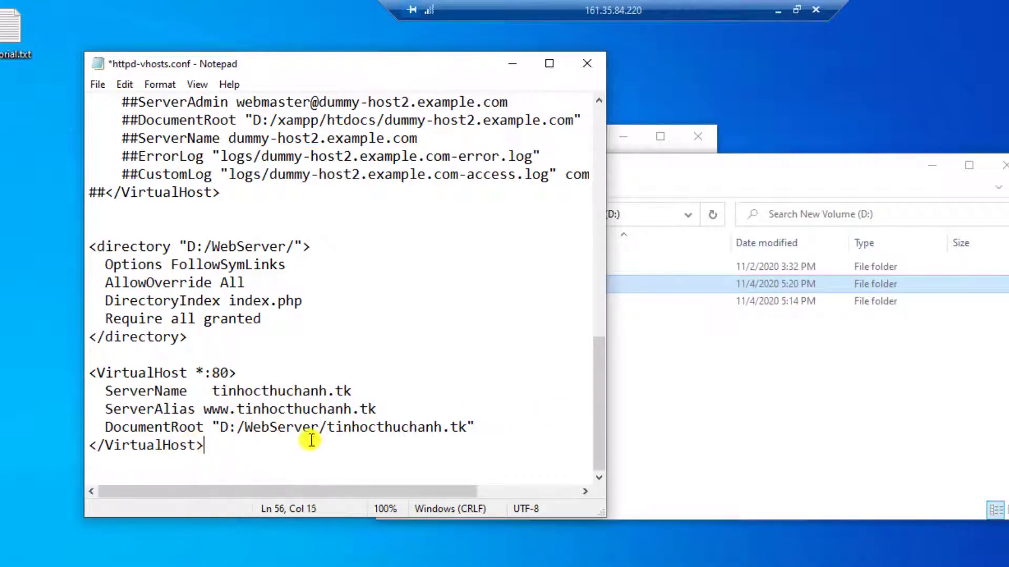
key(Return)
key(Return)
key(Return)
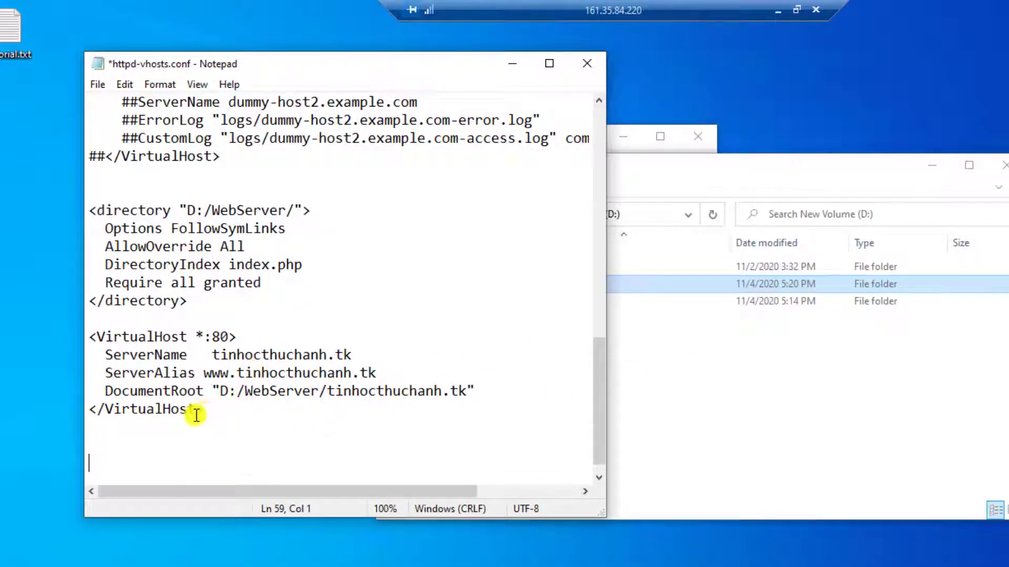
Step: Duplicate the tinhocthuchanh.tk VirtualHost block on the blank line below it
drag(207, 411, 89, 337)
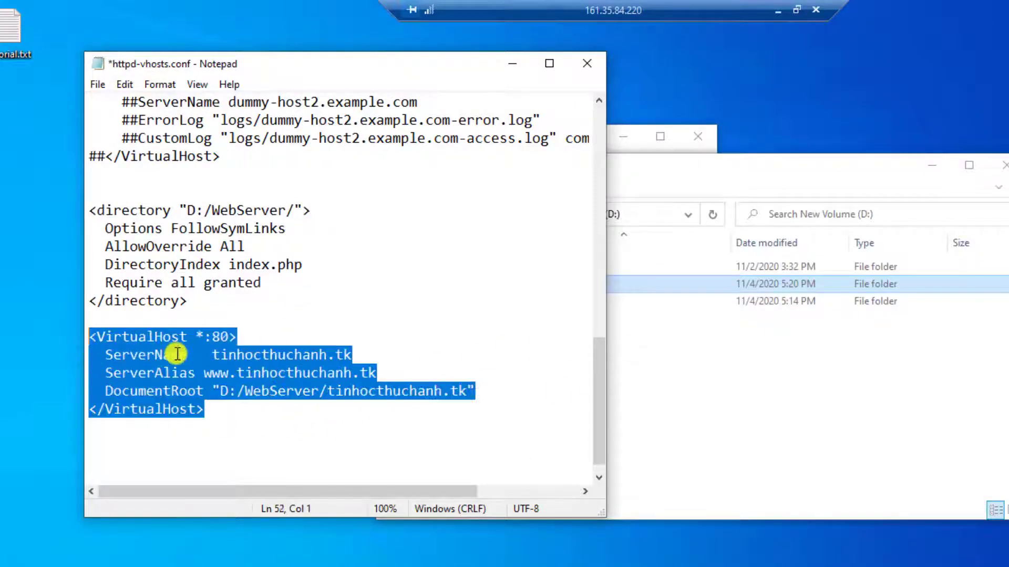
right_click(176, 353)
click(237, 158)
click(103, 459)
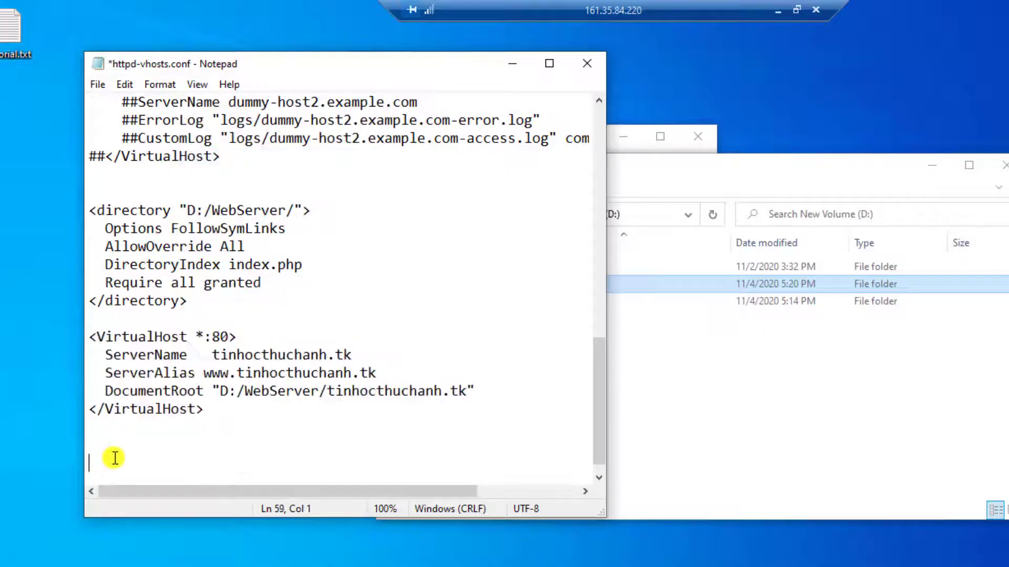
right_click(116, 457)
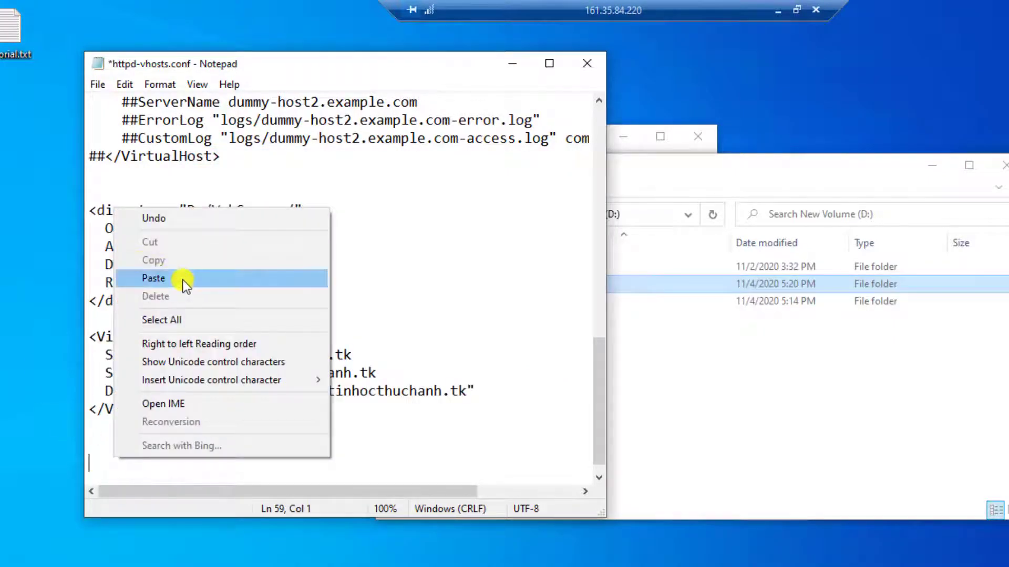
click(181, 280)
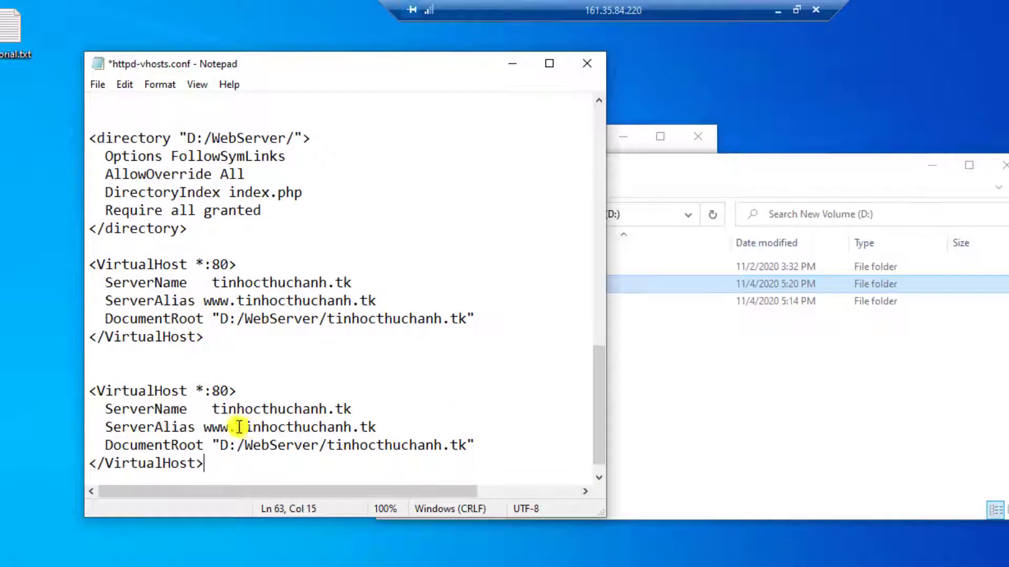
Step: Copy the taymaytomo.tk folder name from D:/WebServer in the folder window
click(237, 409)
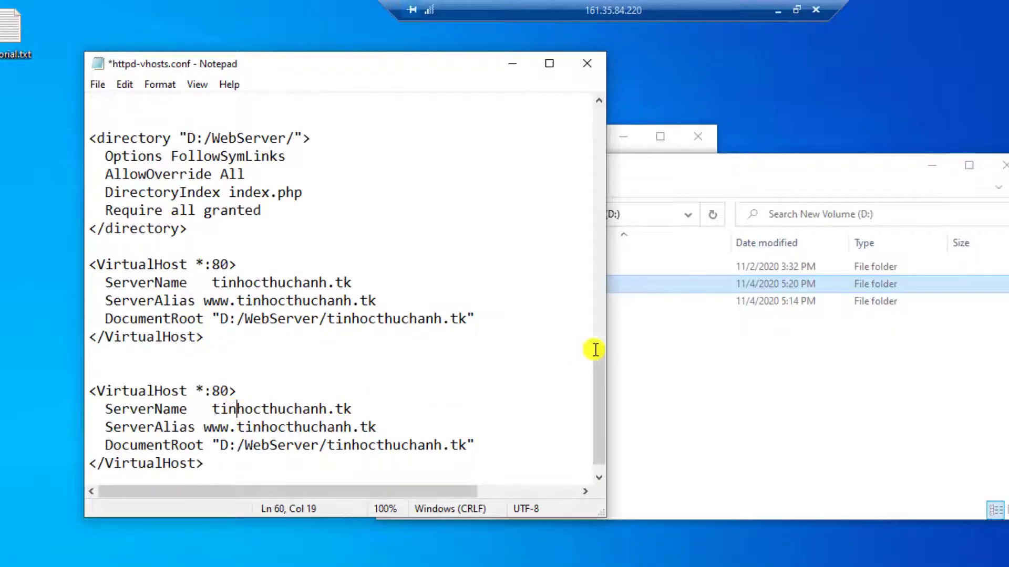
click(657, 351)
double_click(563, 286)
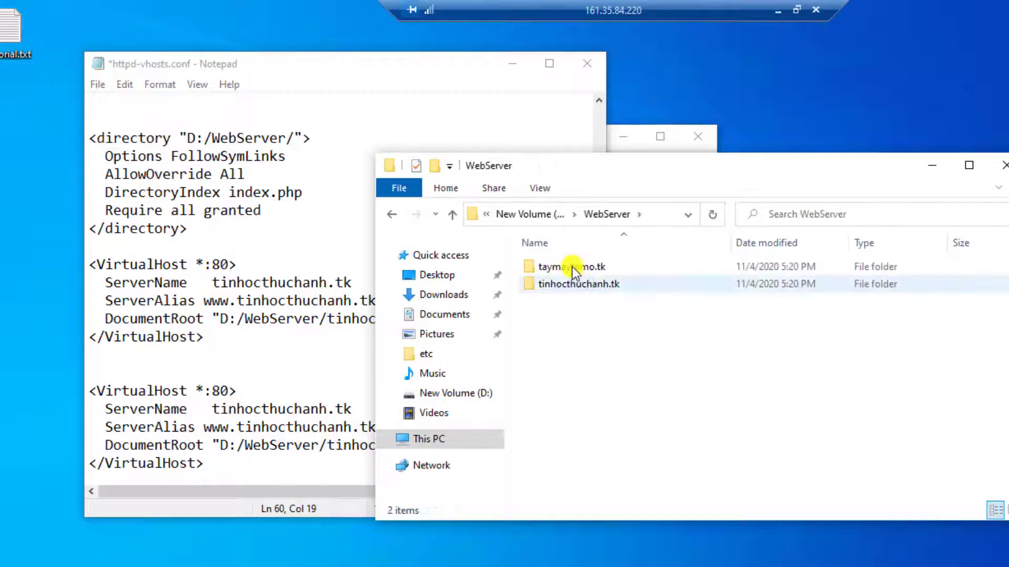
click(571, 267)
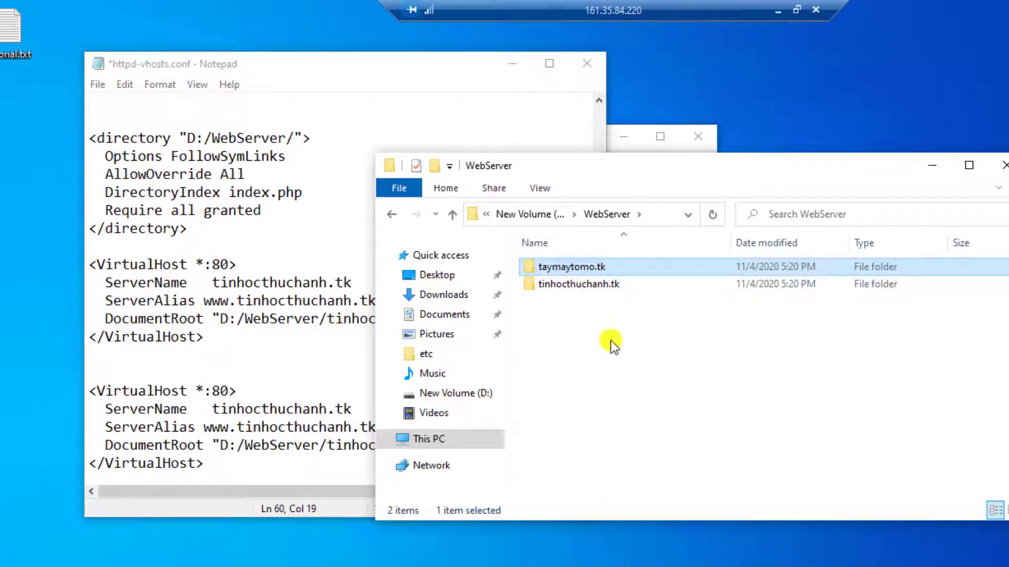
key(F2)
right_click(597, 267)
click(631, 322)
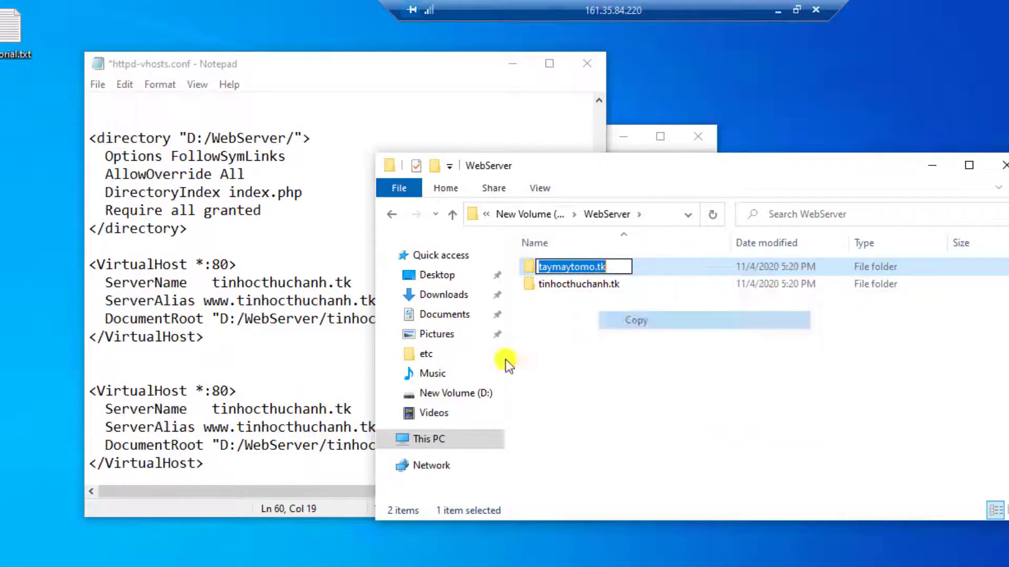
Step: Replace the second block's ServerName with taymaytomo.tk
click(214, 408)
drag(213, 408, 351, 408)
right_click(333, 408)
click(385, 228)
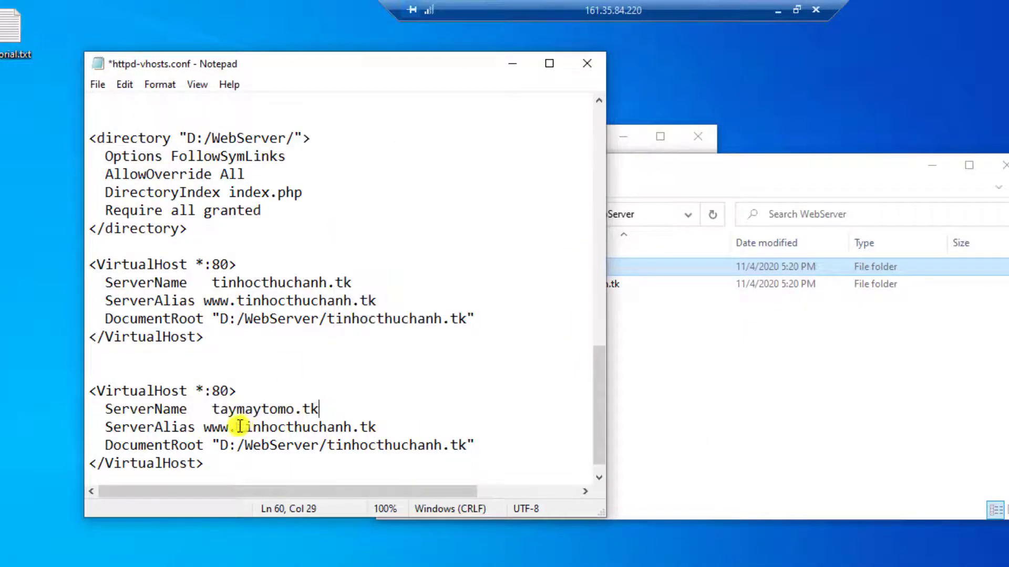
drag(240, 426, 377, 427)
right_click(377, 427)
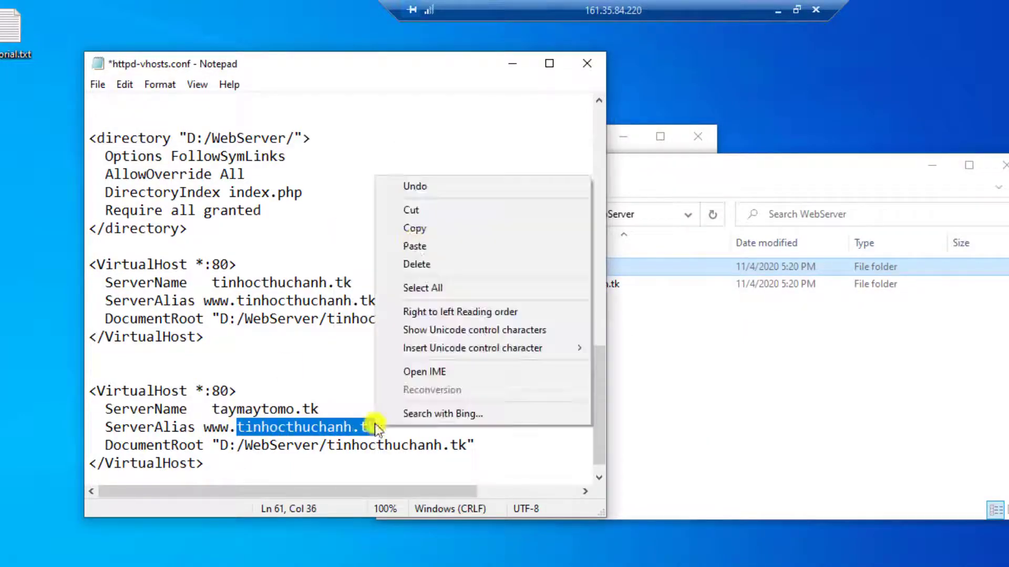
click(407, 228)
Step: Put taymaytomo.tk into the ServerAlias and DocumentRoot (D:/WebServer/taymaytomo.tk), then save httpd-vhosts.conf
drag(213, 409, 327, 408)
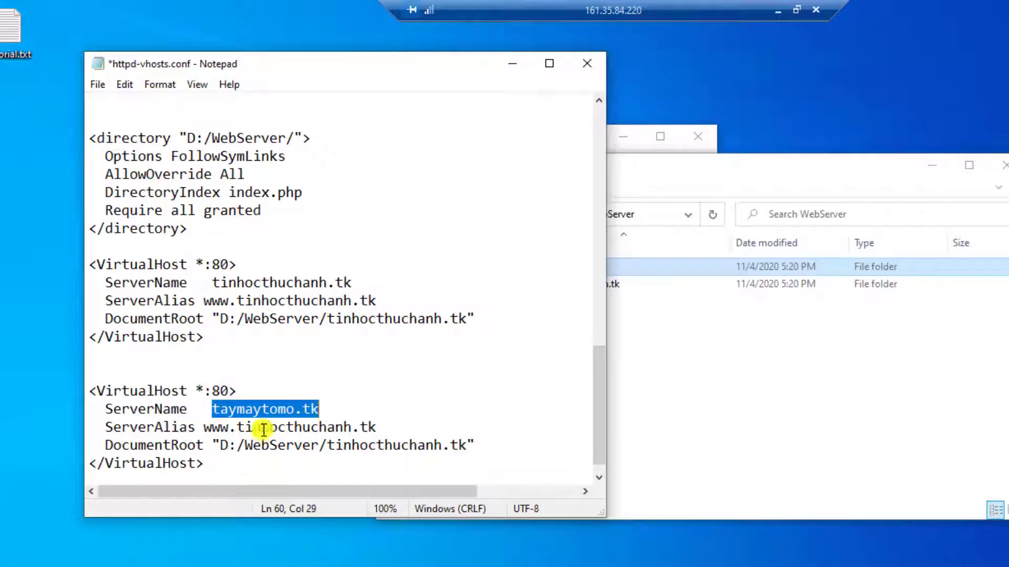
drag(245, 426, 452, 445)
right_click(361, 426)
click(409, 244)
right_click(430, 445)
click(477, 265)
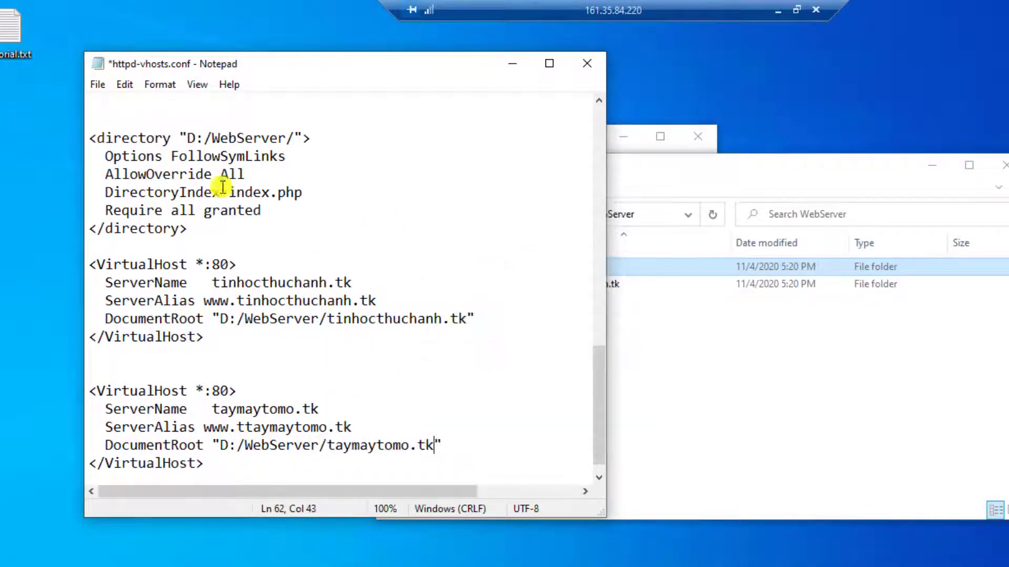
click(99, 85)
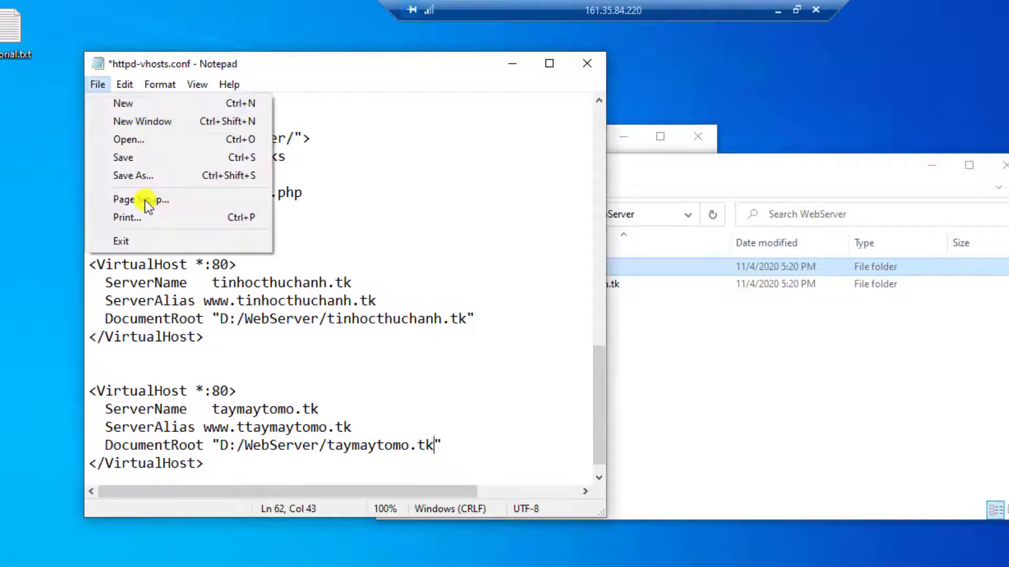
click(166, 162)
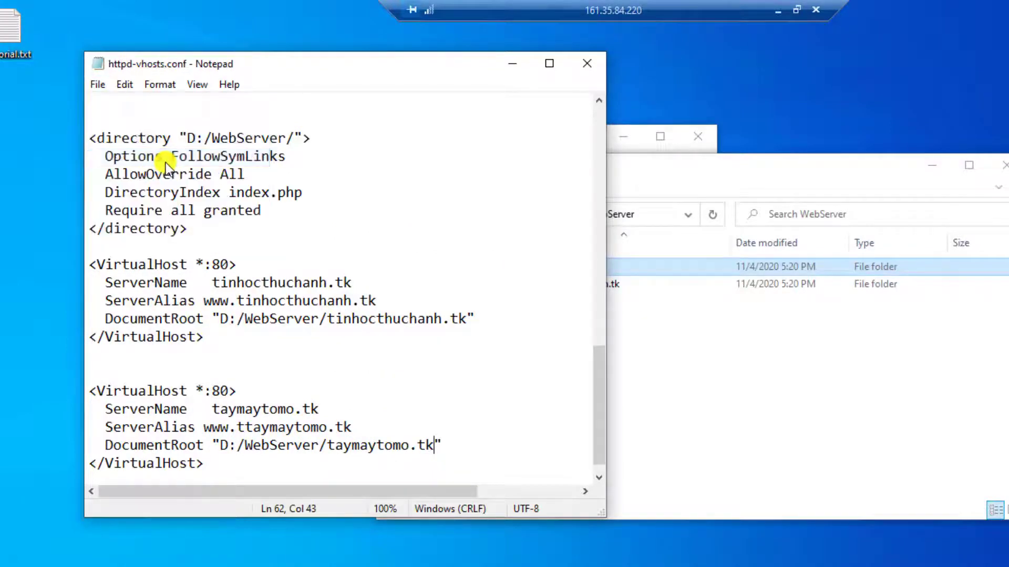
Step: Close Notepad and launch Command Prompt via a 'cmd' search
click(584, 65)
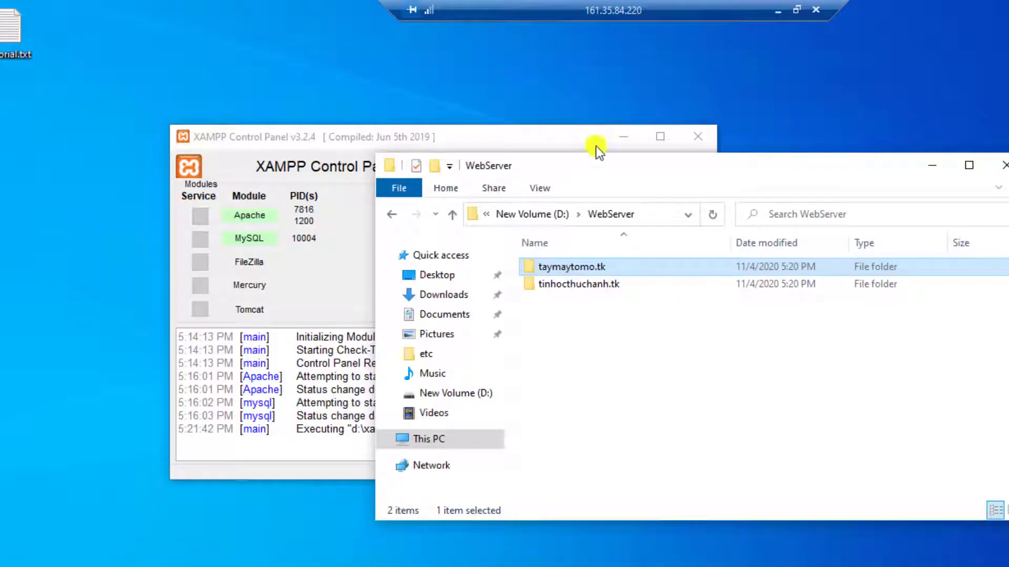
drag(601, 165, 395, 121)
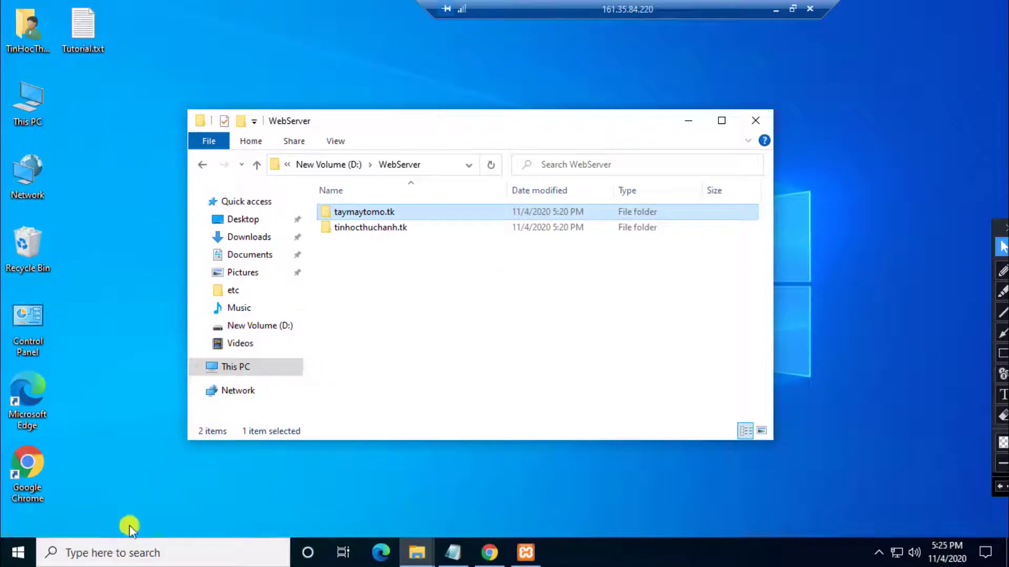
click(128, 550)
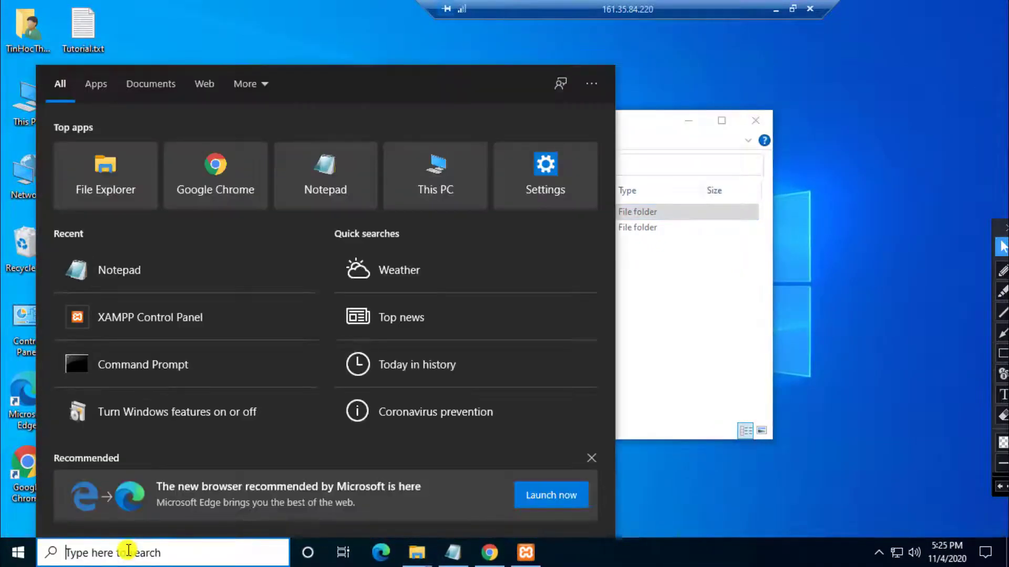
text(cmd)
key(Return)
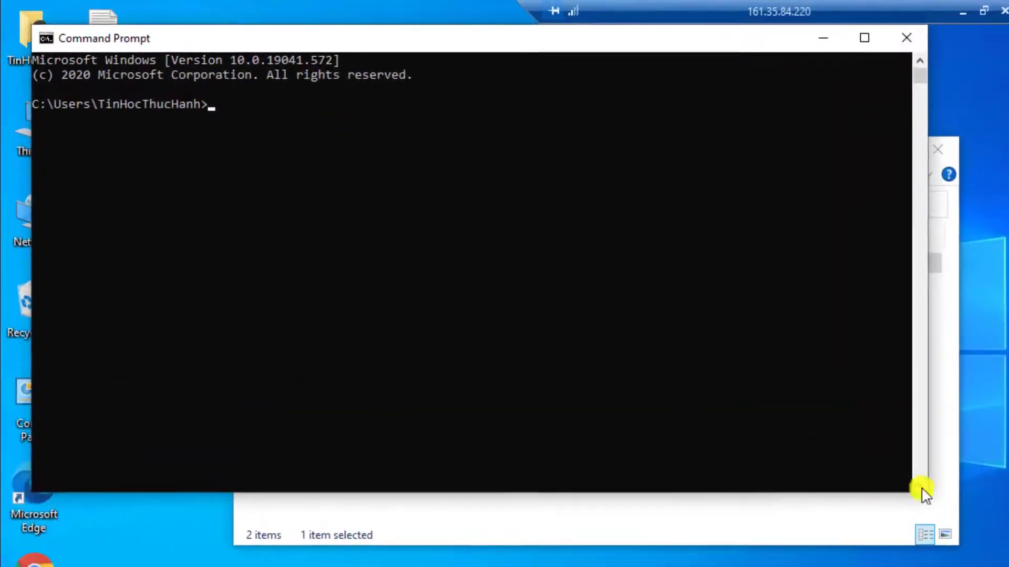
Step: Ping tinhocthuchanh.tk from the resized Command Prompt window
drag(928, 368, 552, 368)
drag(354, 38, 383, 124)
text(ping )
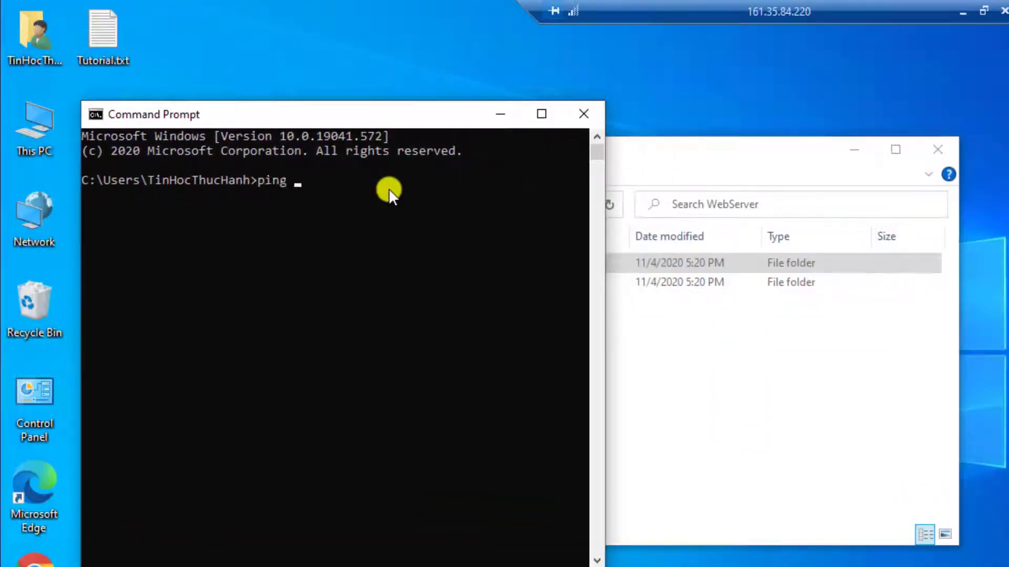
text(tinhocthuchanh.tk)
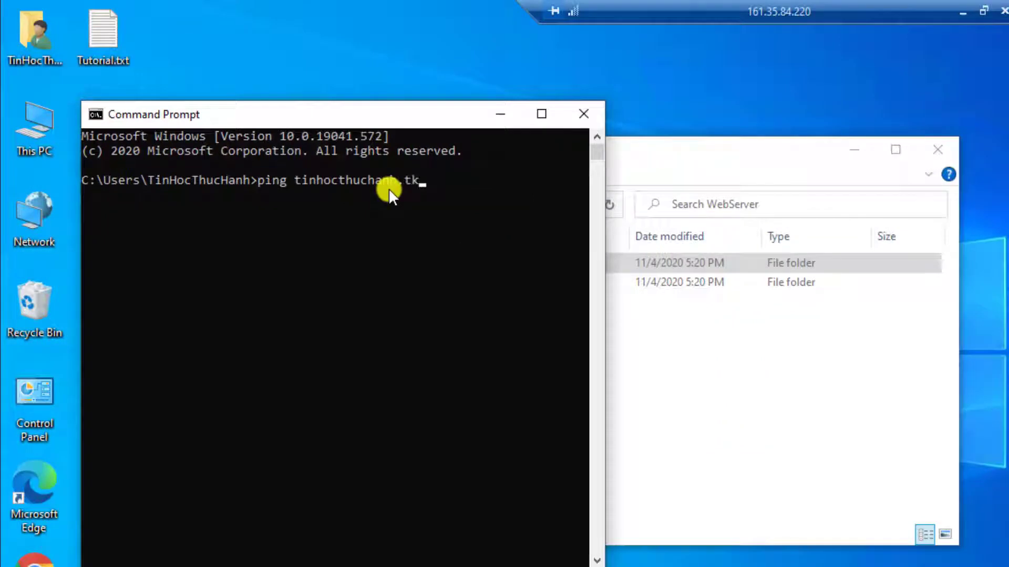
key(Return)
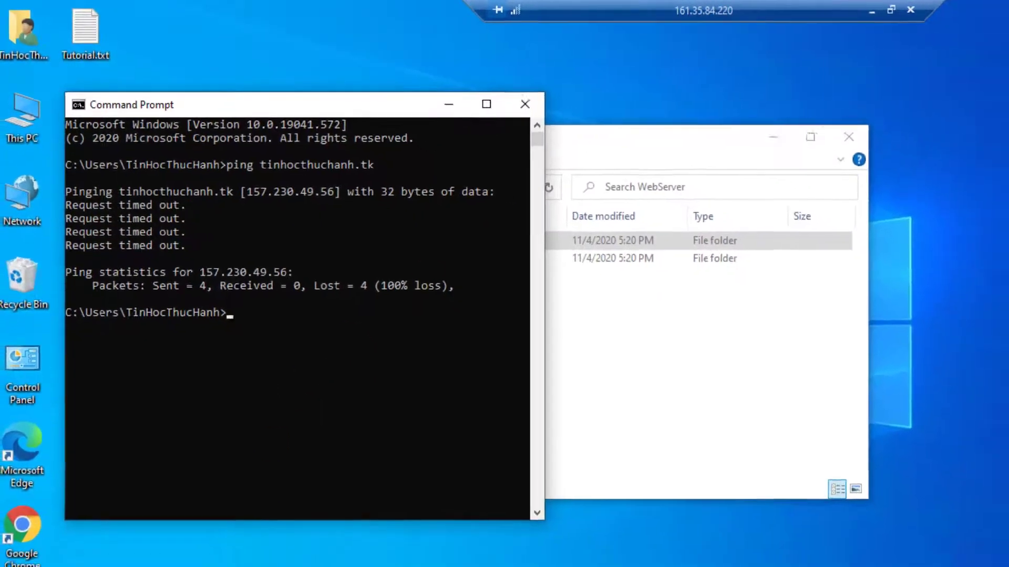
Step: Open a second Command Prompt and place it beside the first ping results
click(198, 551)
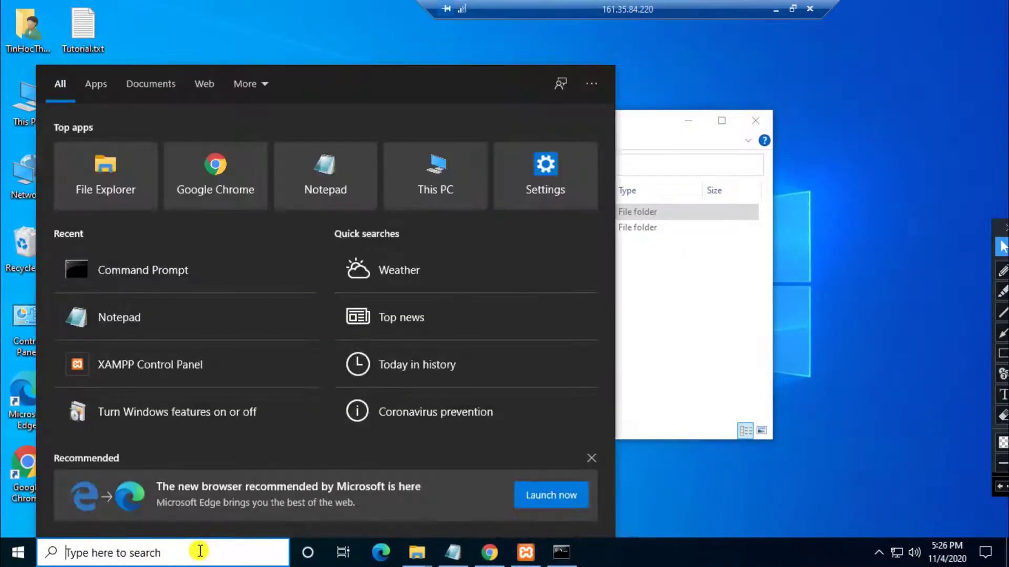
text(cmd)
key(Return)
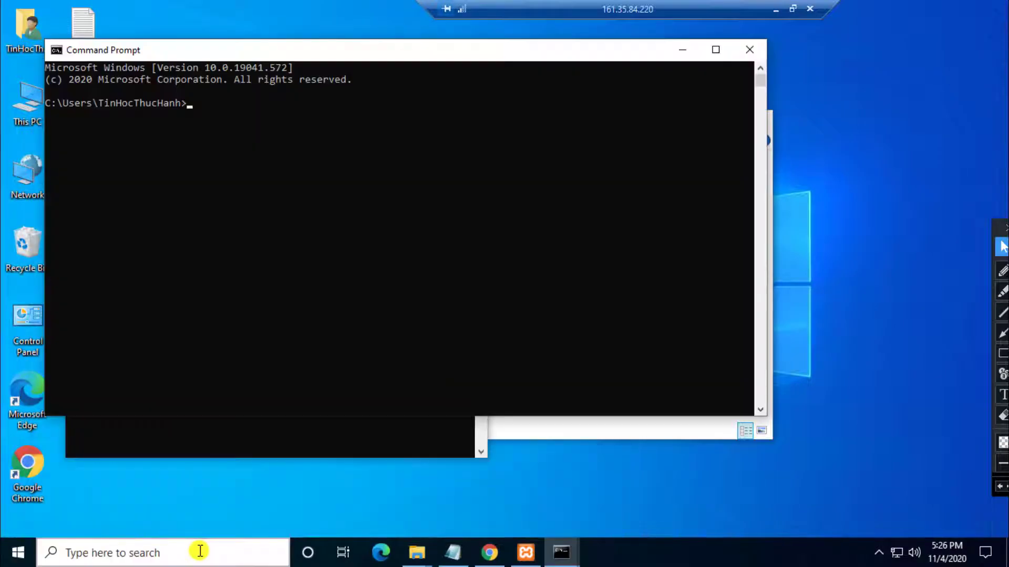
drag(44, 263, 367, 266)
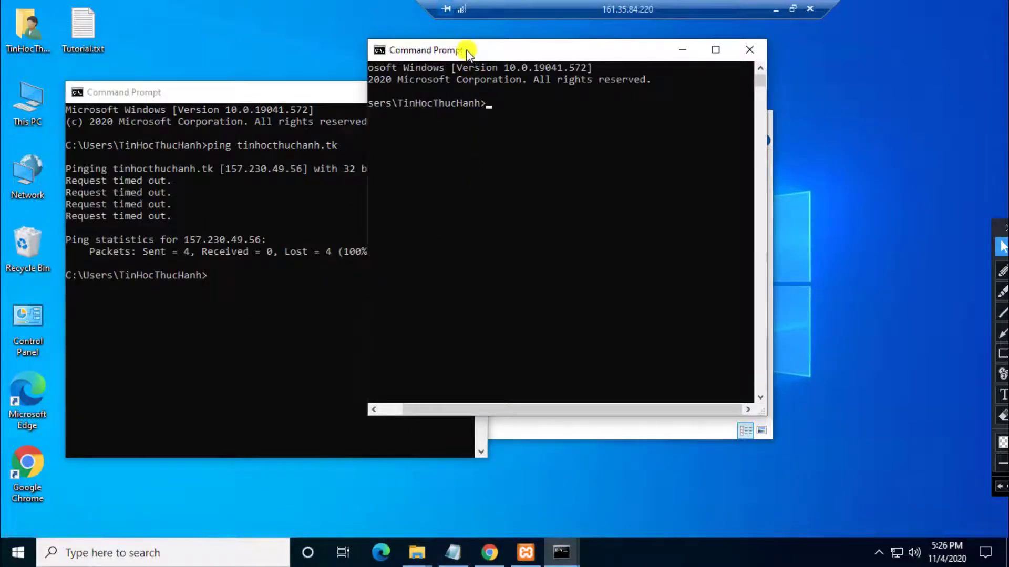
drag(466, 50, 580, 76)
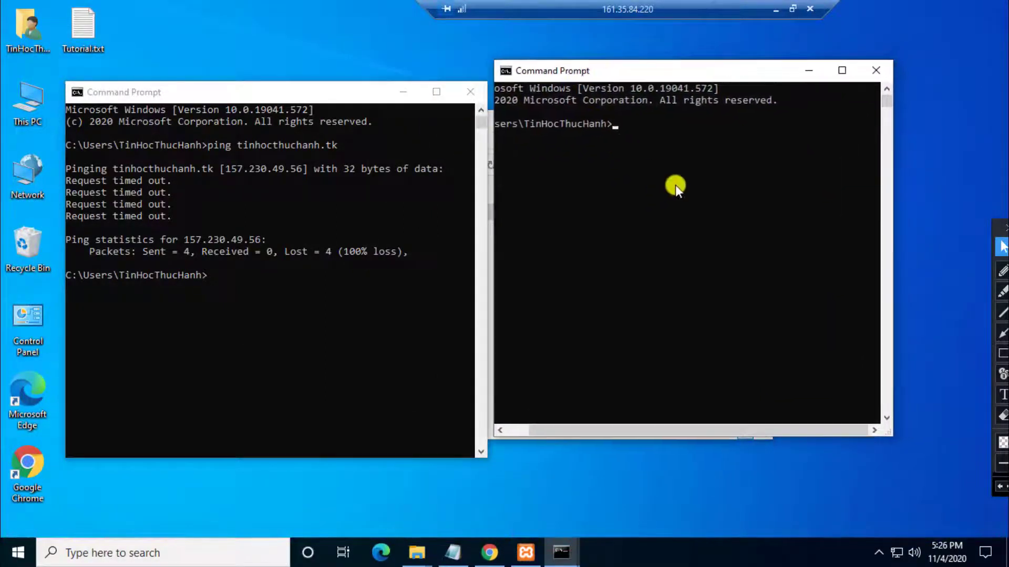
Step: Ping taymaytomo.tk, which resolves to 157.230.49.56 with all four requests timing out
text(p)
text(ing)
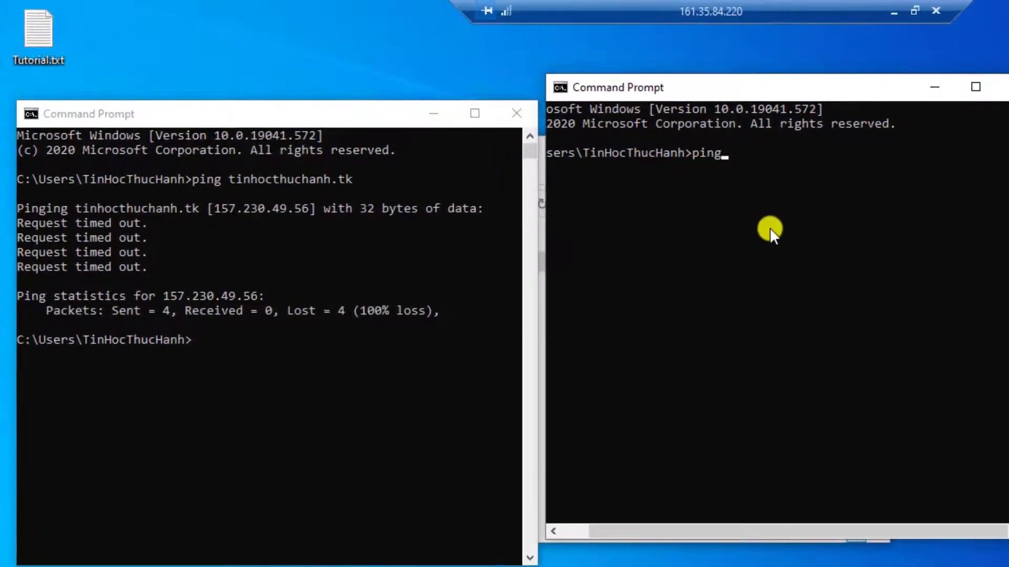
text( taymay)
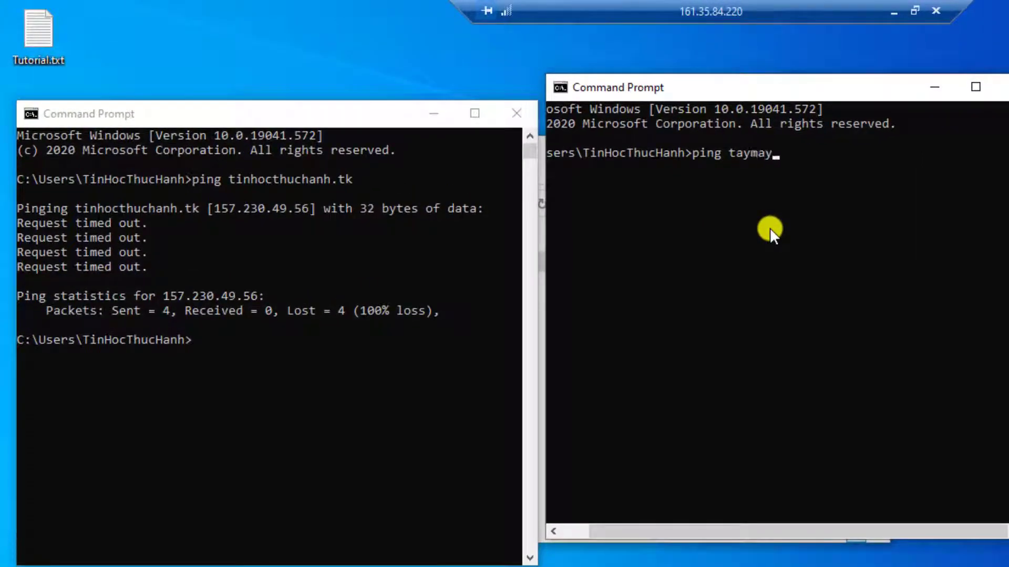
text(tomo)
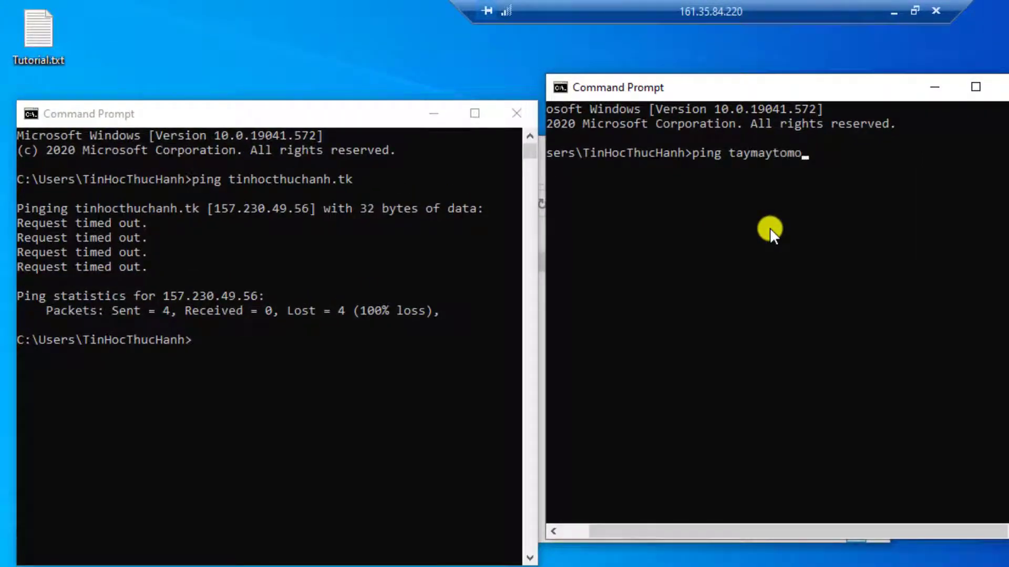
text(.tk)
key(Return)
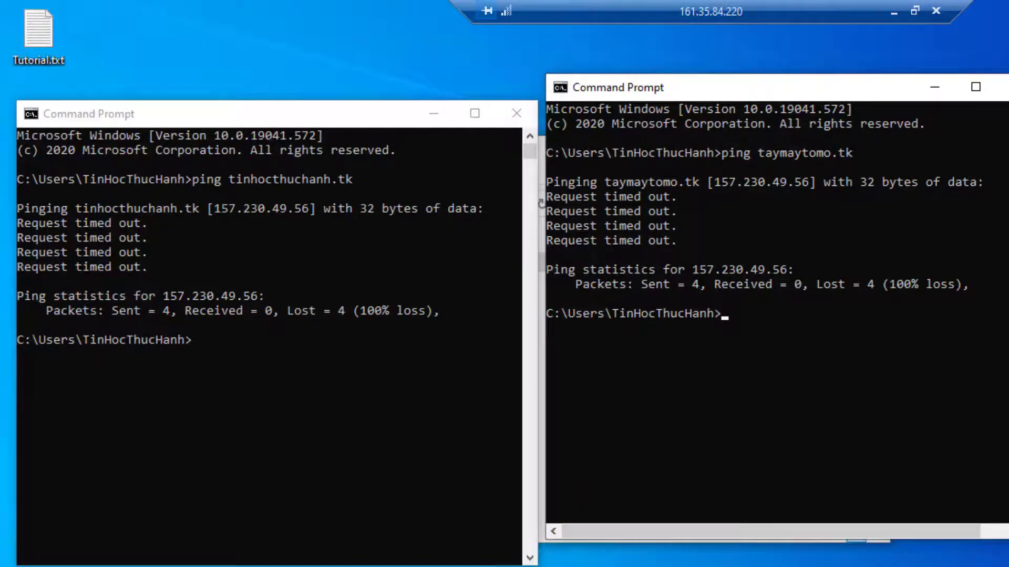
key(alt+Tab)
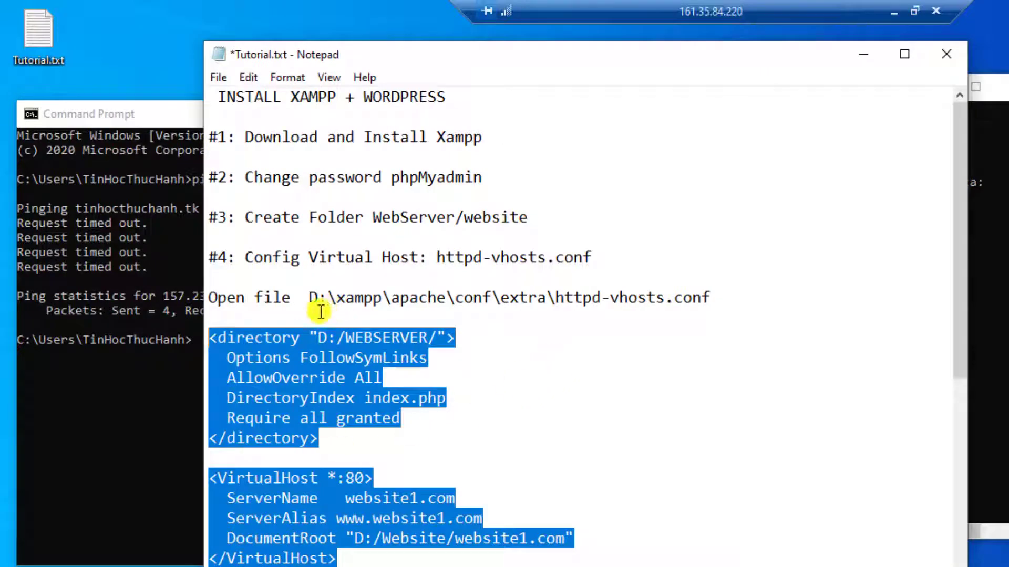
Step: Minimize the tutorial notes, the first Command Prompt and Chrome to bring XAMPP Control Panel forward
drag(254, 263, 395, 262)
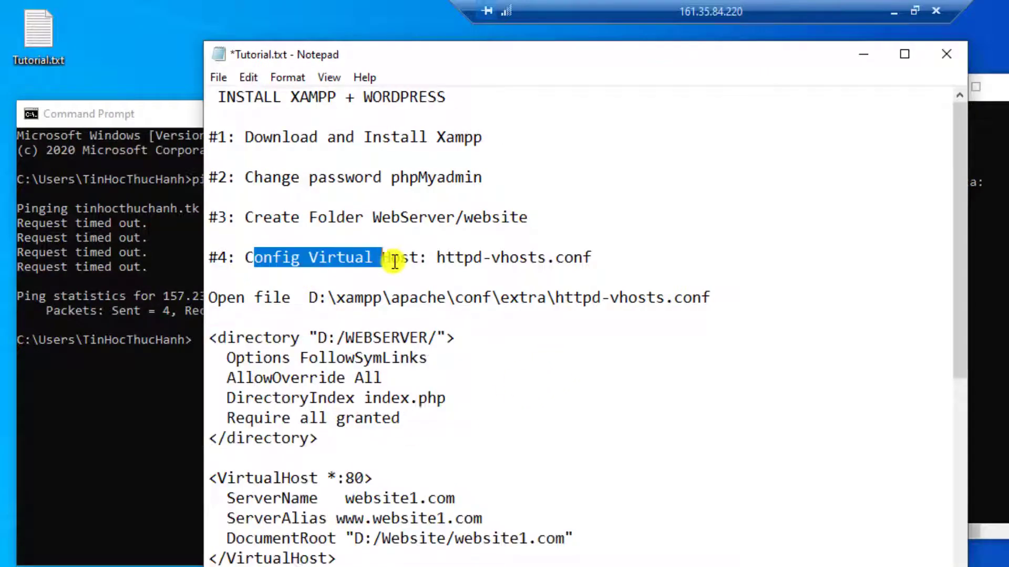
scroll(412, 300, down, 4)
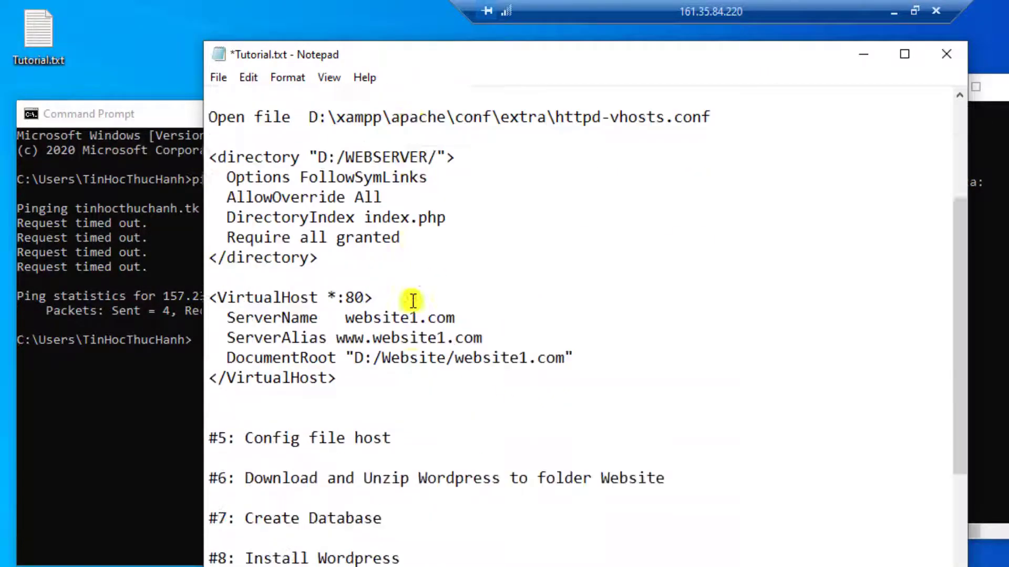
click(863, 54)
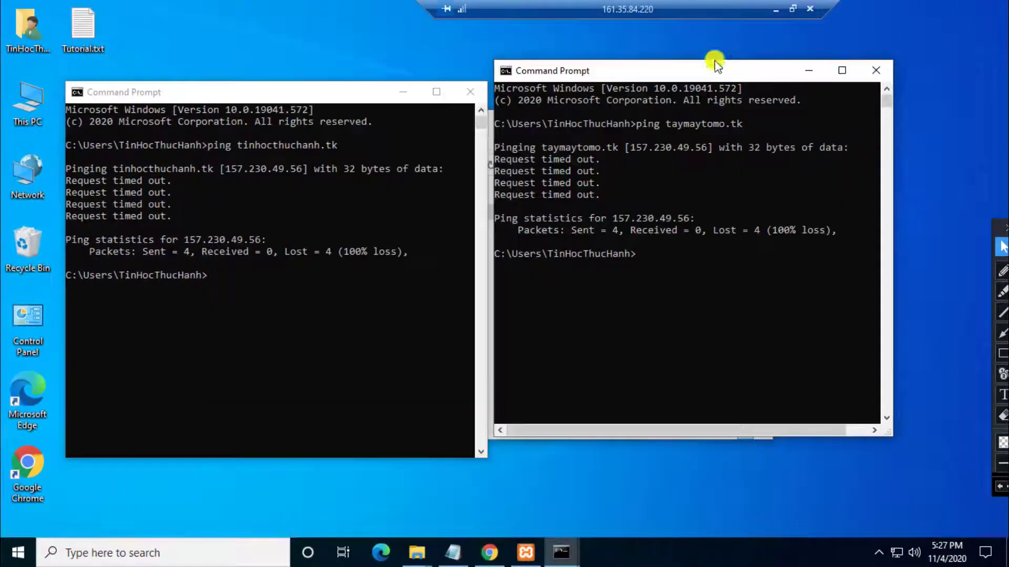
click(401, 94)
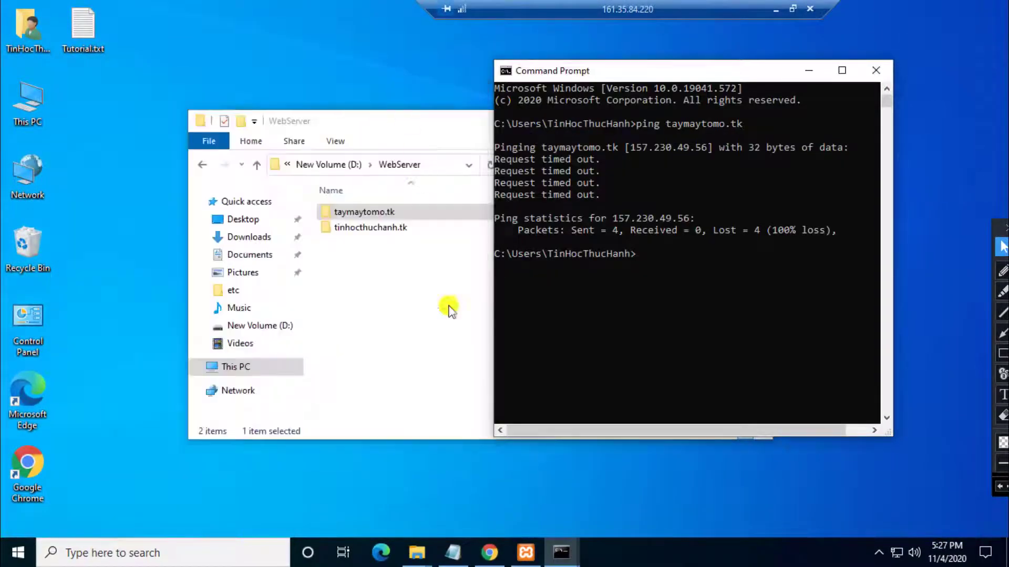
mouse_move(490, 551)
click(476, 496)
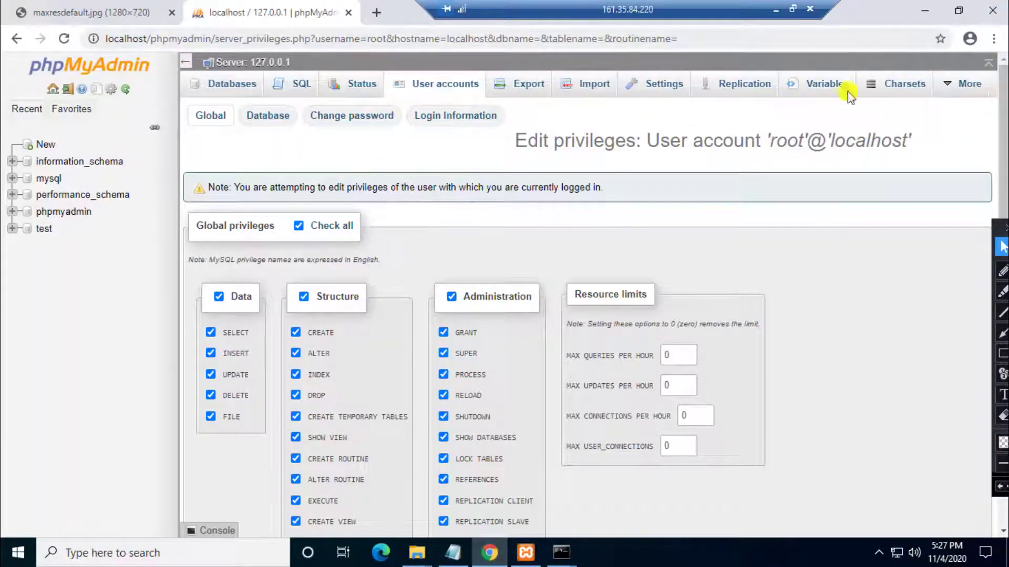
click(924, 11)
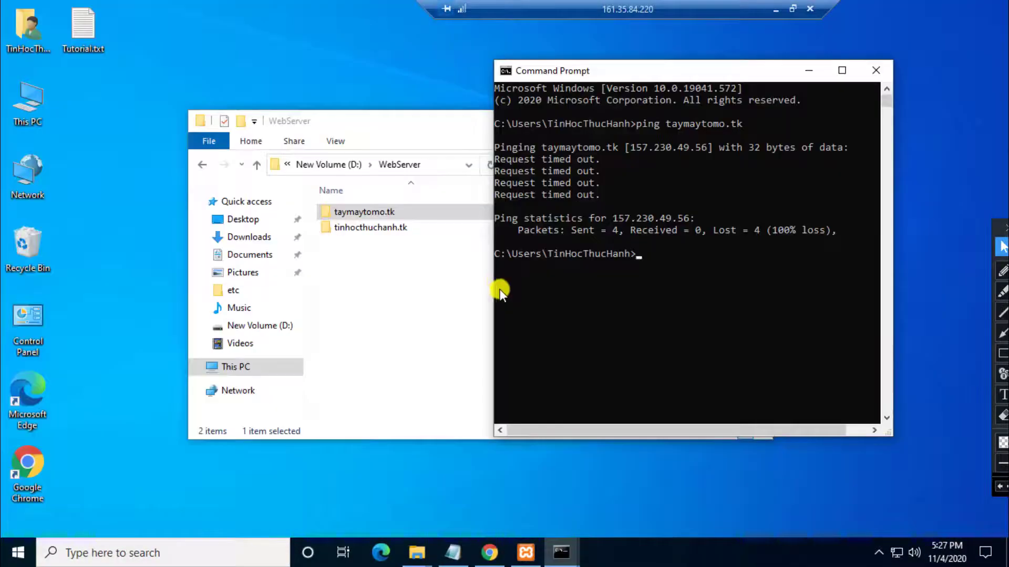
click(525, 552)
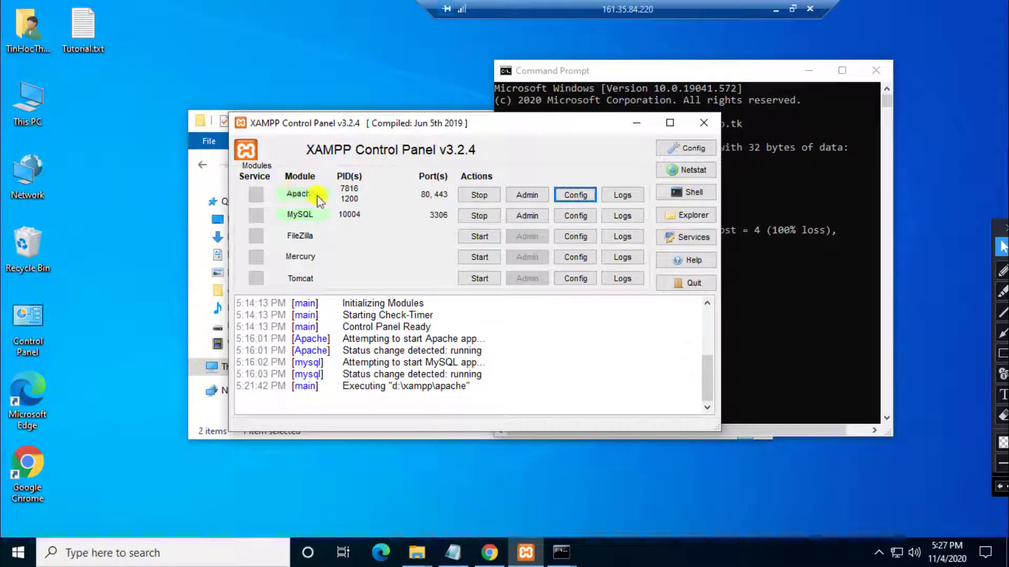
Step: Stop Apache and MySQL, then start MySQL and Apache again
click(468, 197)
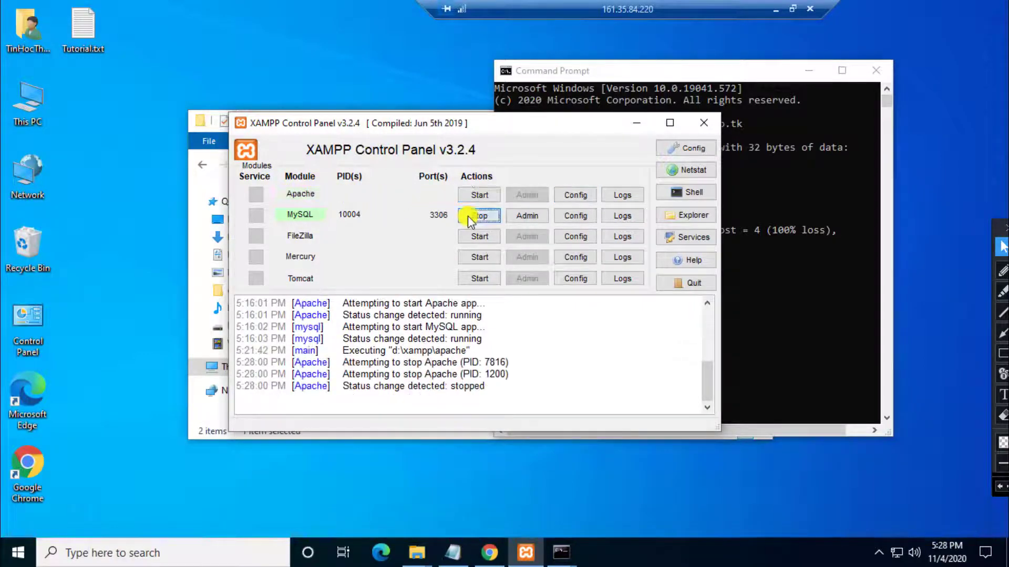
click(468, 216)
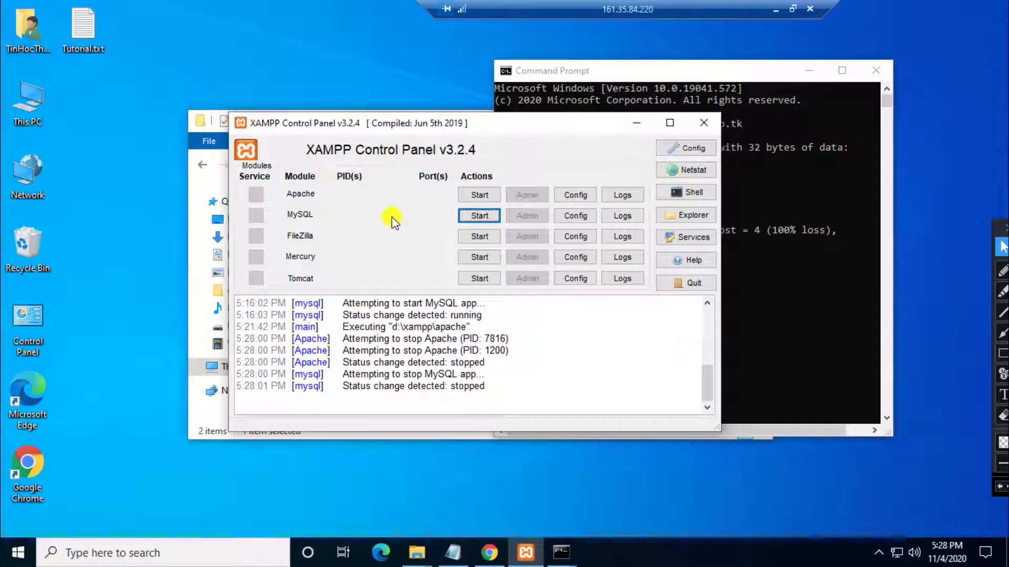
double_click(479, 216)
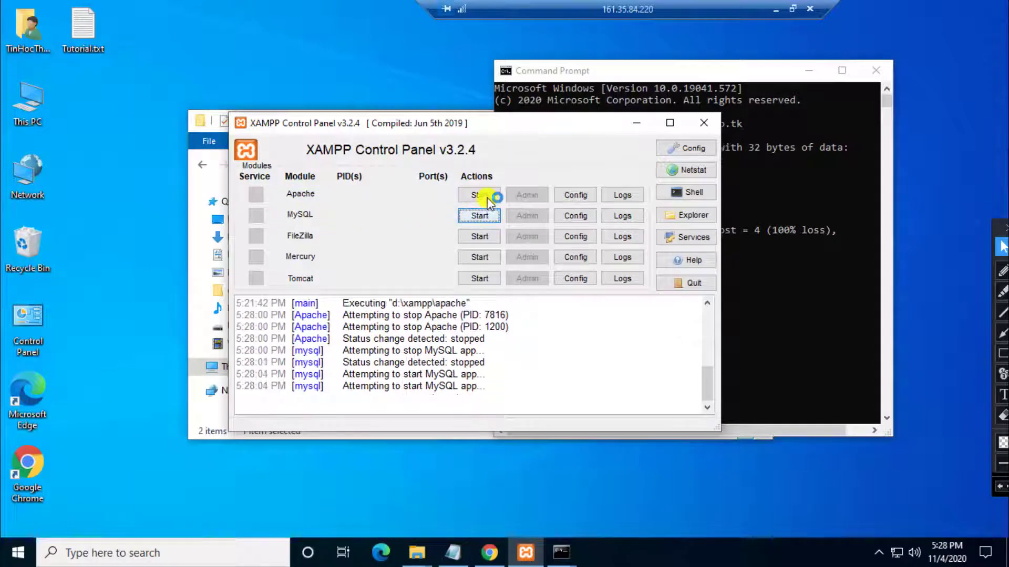
click(488, 199)
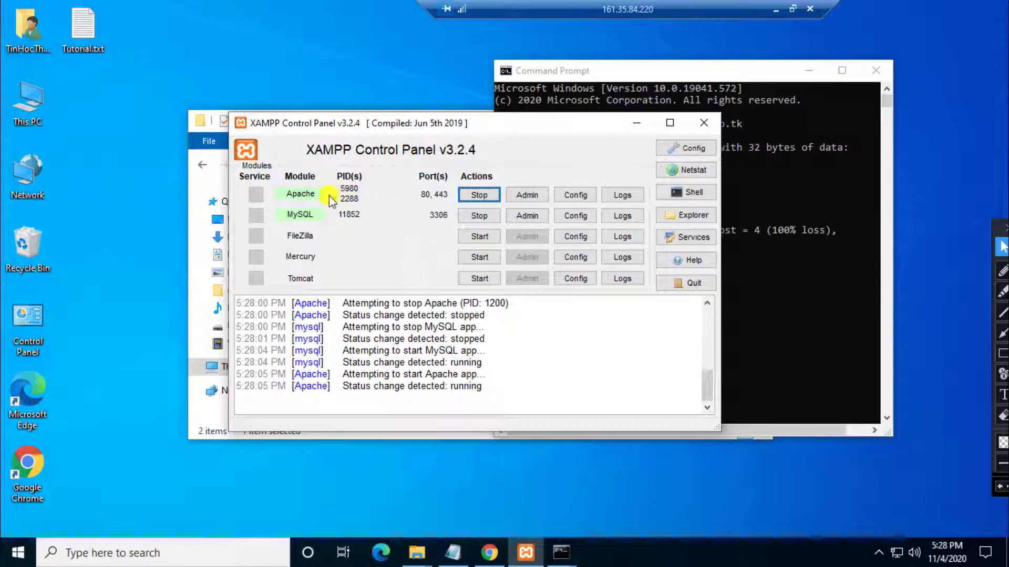
Step: Open Apache's Admin page in Chrome and load tinhocthuchanh.tk from the address bar
click(528, 195)
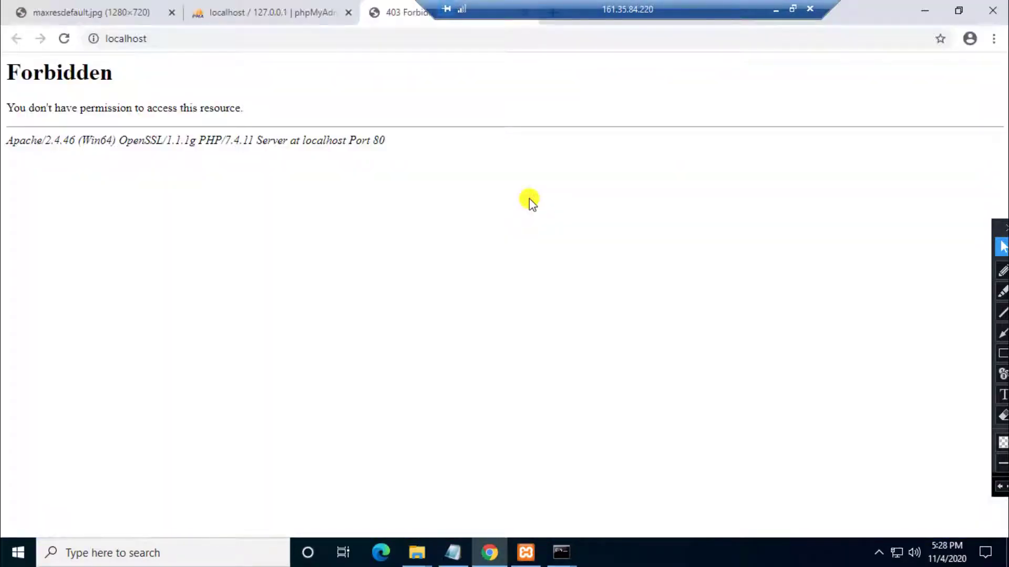
click(182, 39)
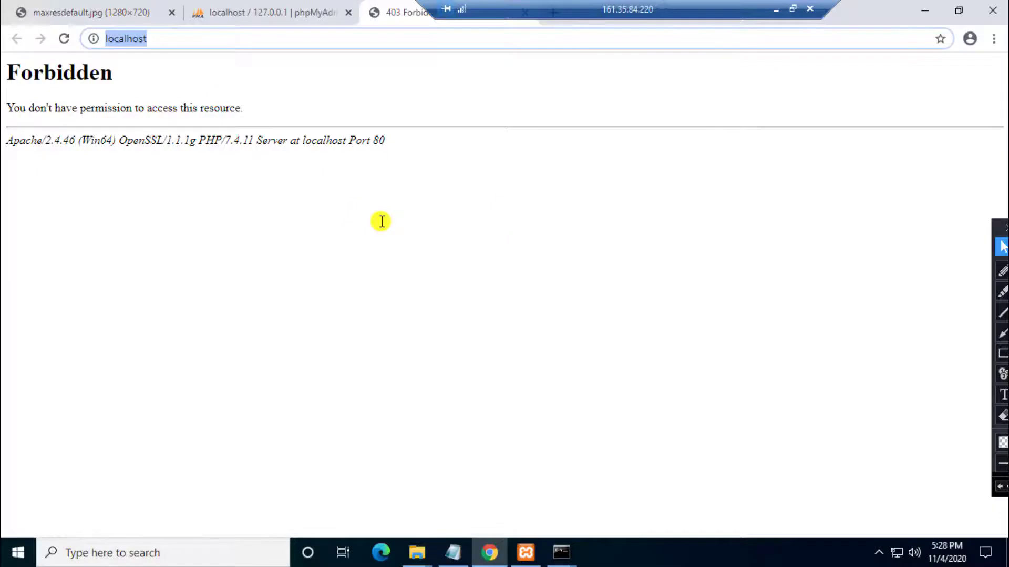
text(tinhocthuchanh.tk)
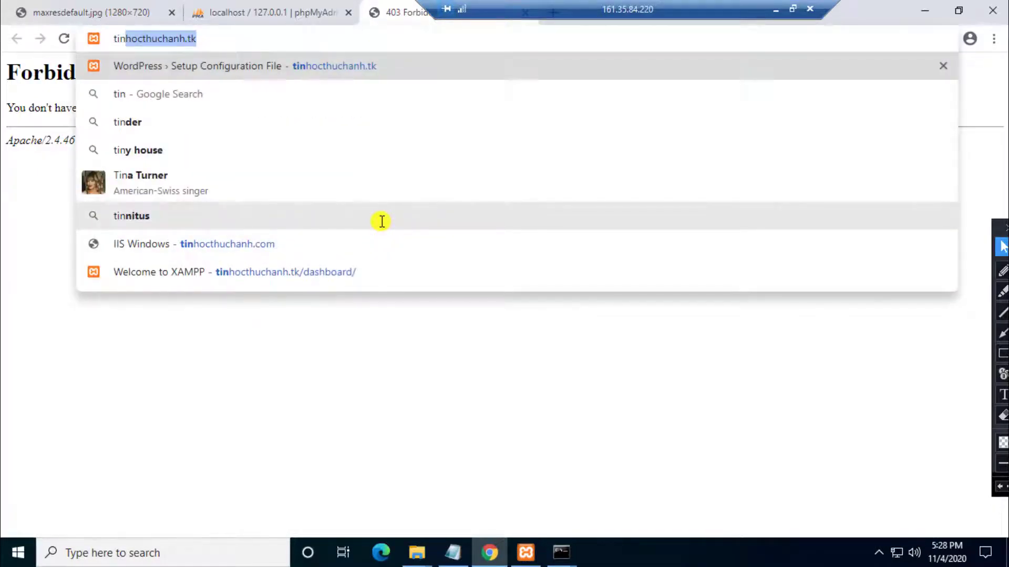
click(388, 74)
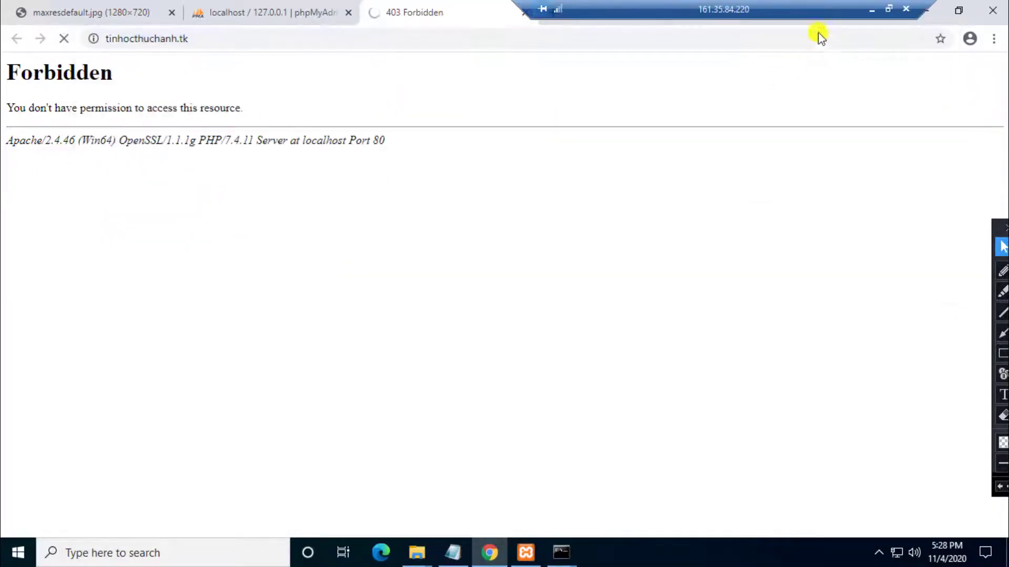
drag(777, 14, 850, 14)
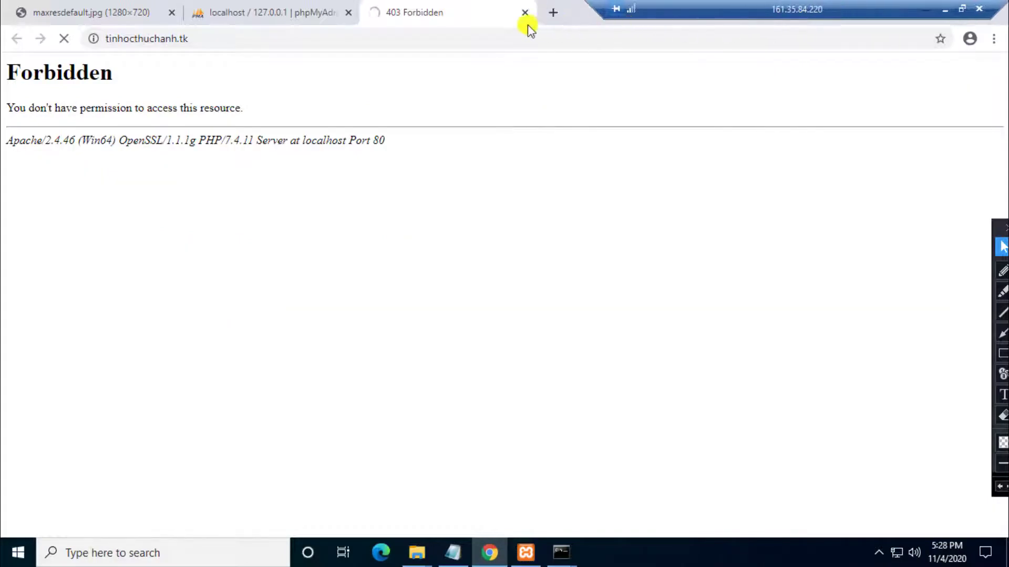
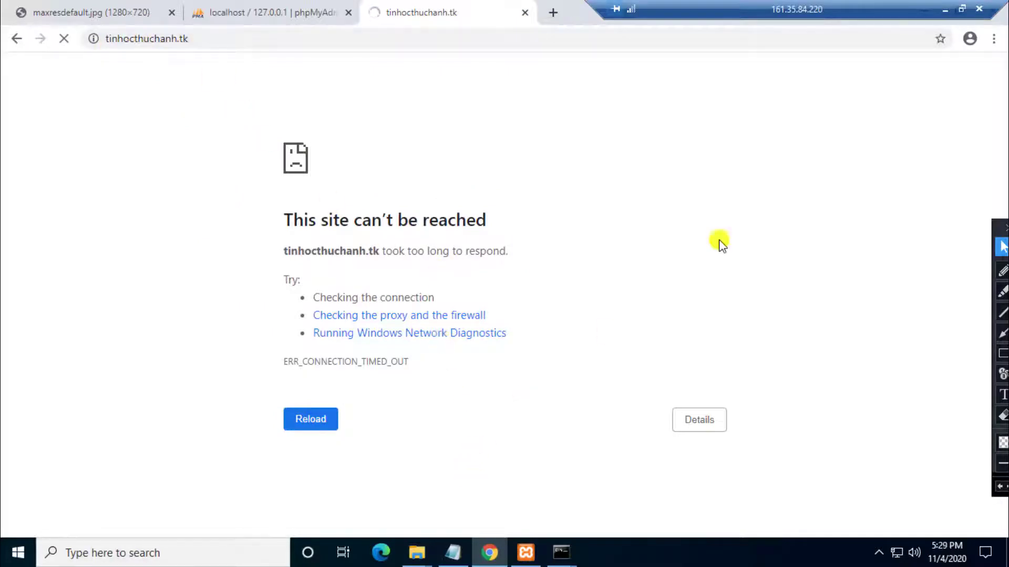
Step: Bring up the Tutorial.txt notes at step #5, Config file host, and open This PC
drag(837, 12, 721, 14)
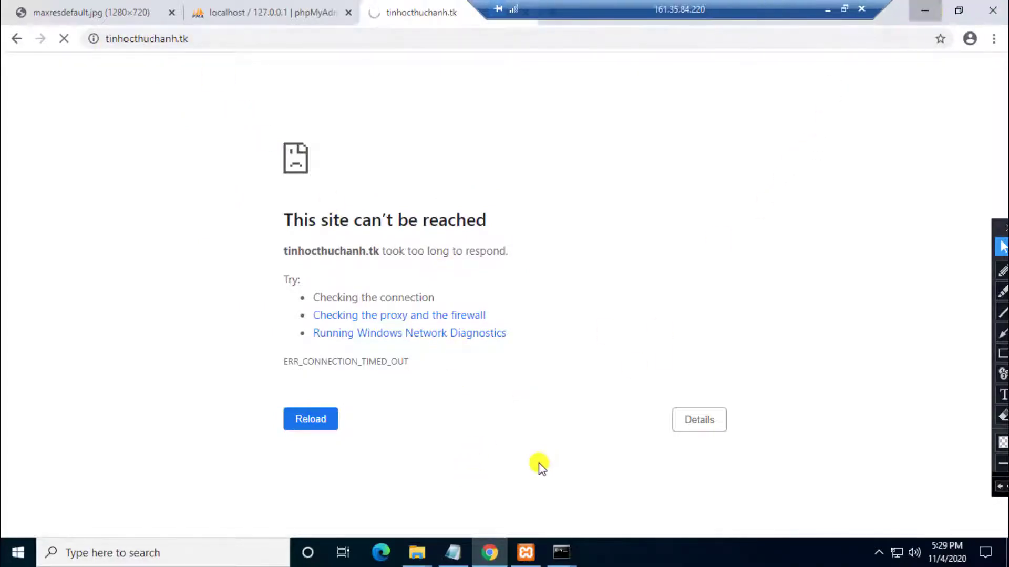
click(489, 553)
click(456, 554)
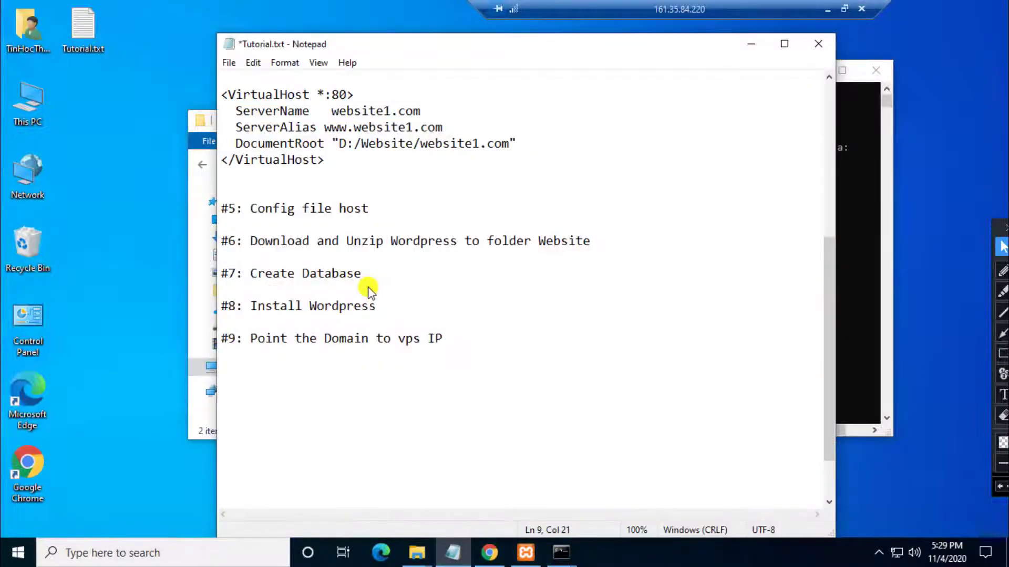
click(252, 208)
shift+click(401, 207)
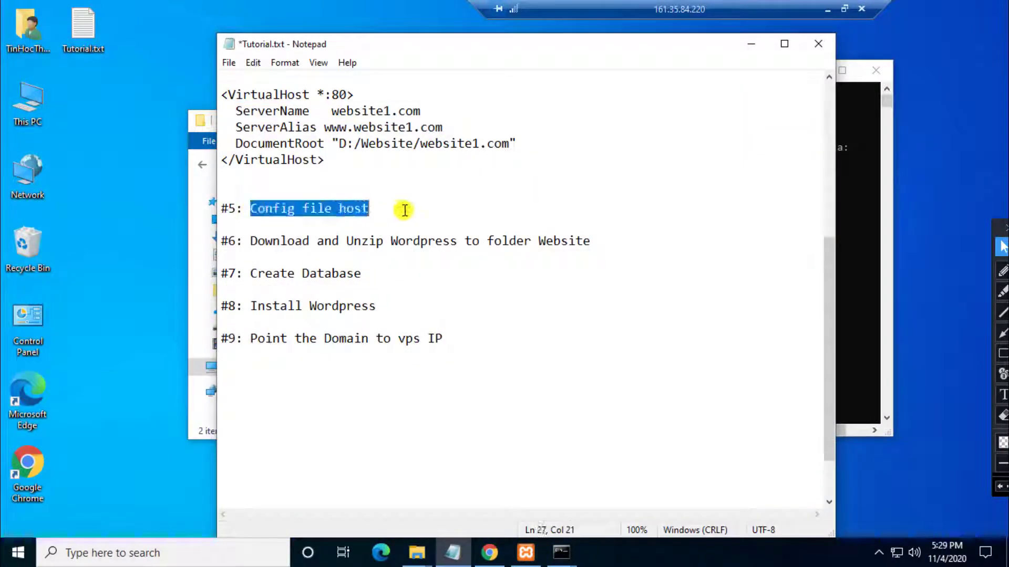
click(380, 208)
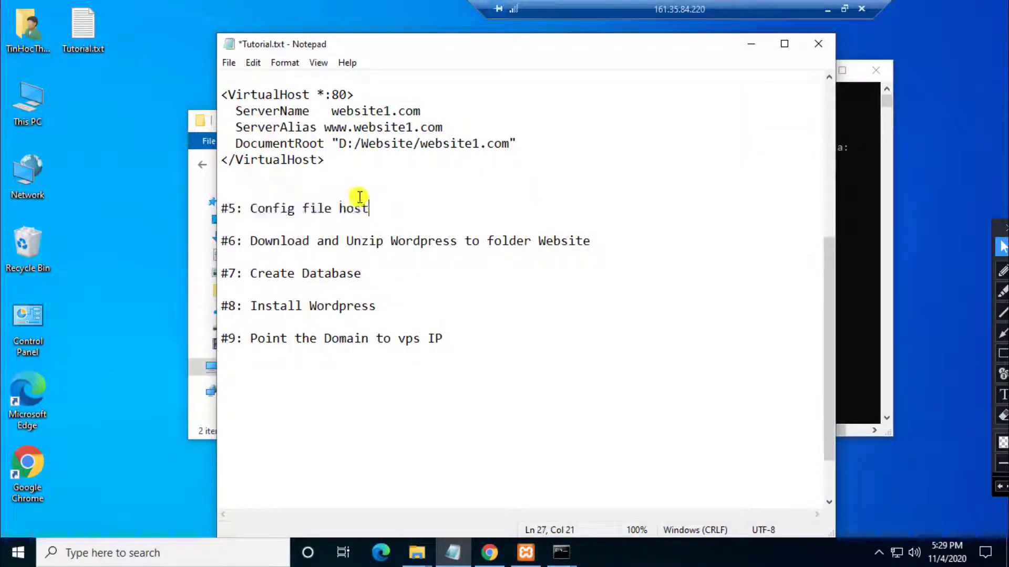
double_click(26, 109)
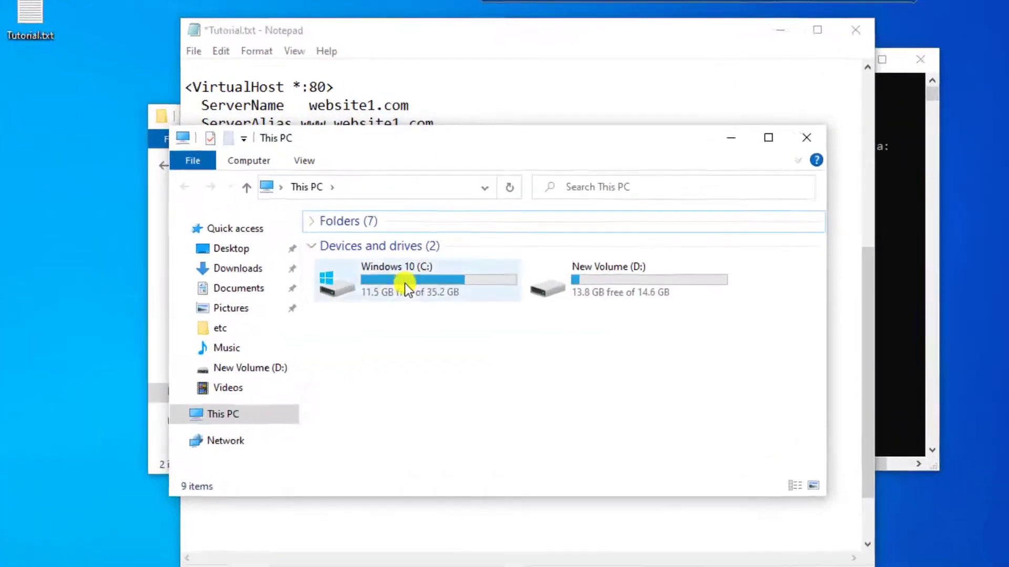
Step: Browse from the C: drive into Windows\System32
double_click(395, 295)
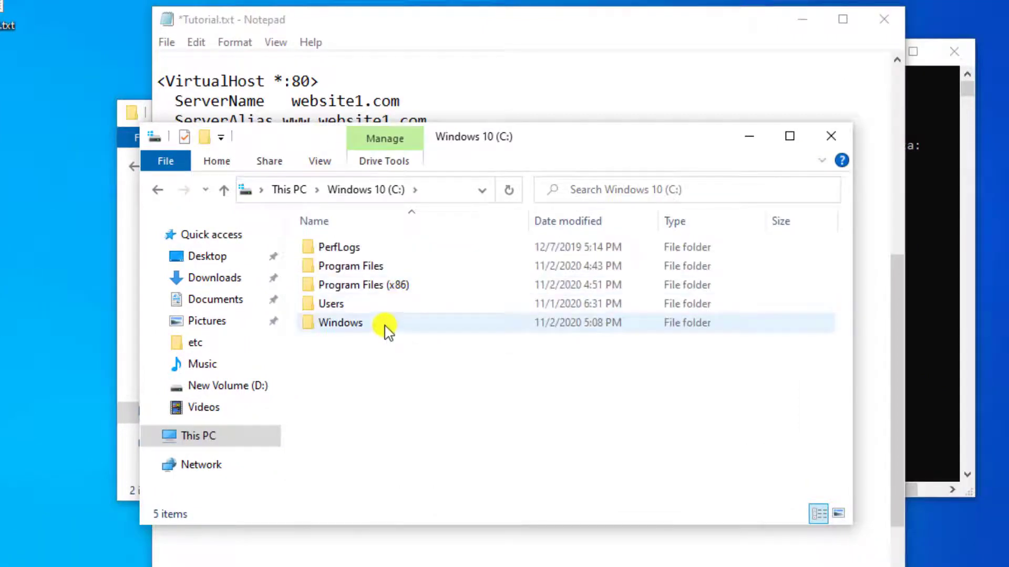
double_click(387, 328)
click(388, 328)
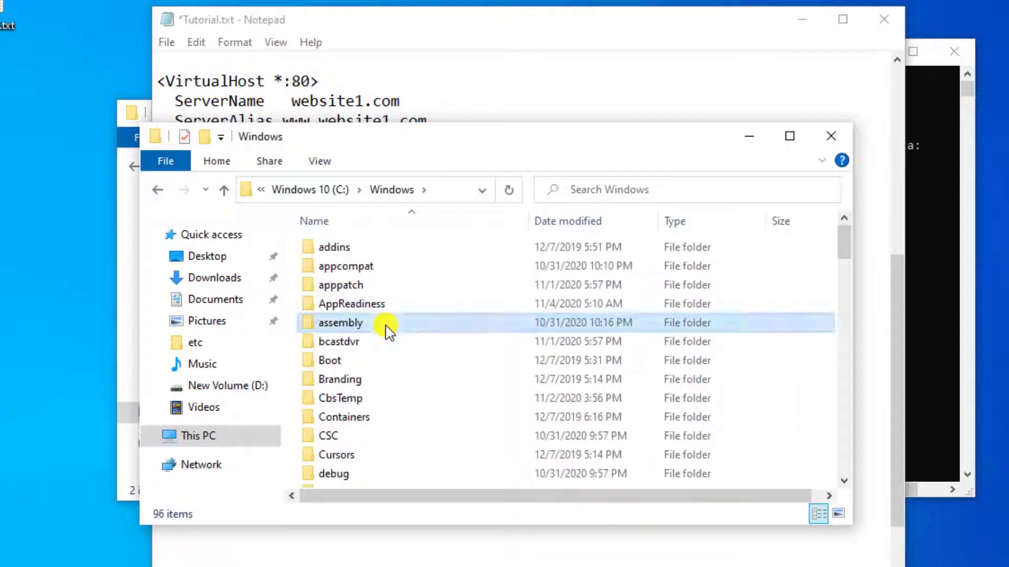
key(s)
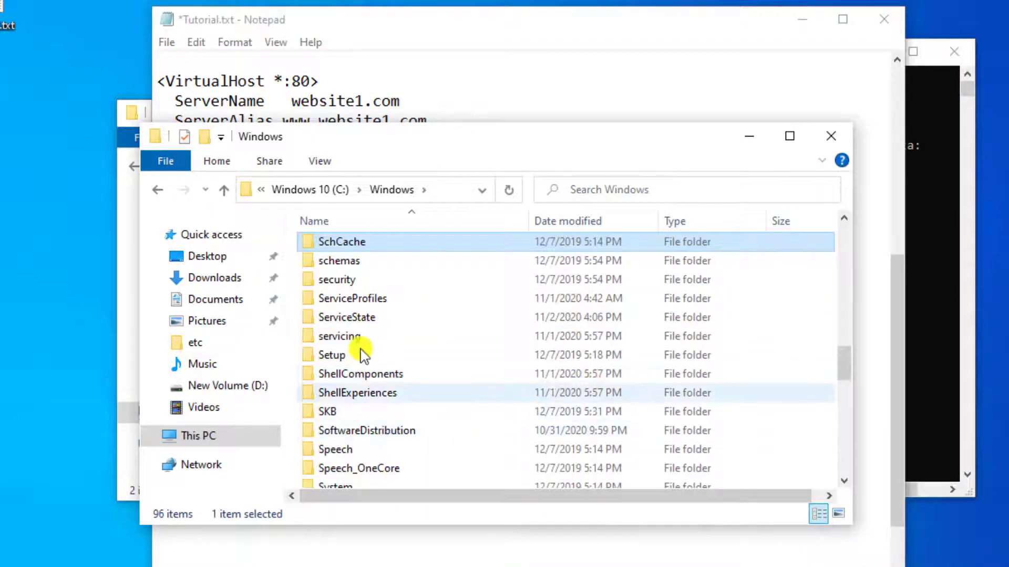
scroll(362, 350, down, 3)
click(382, 348)
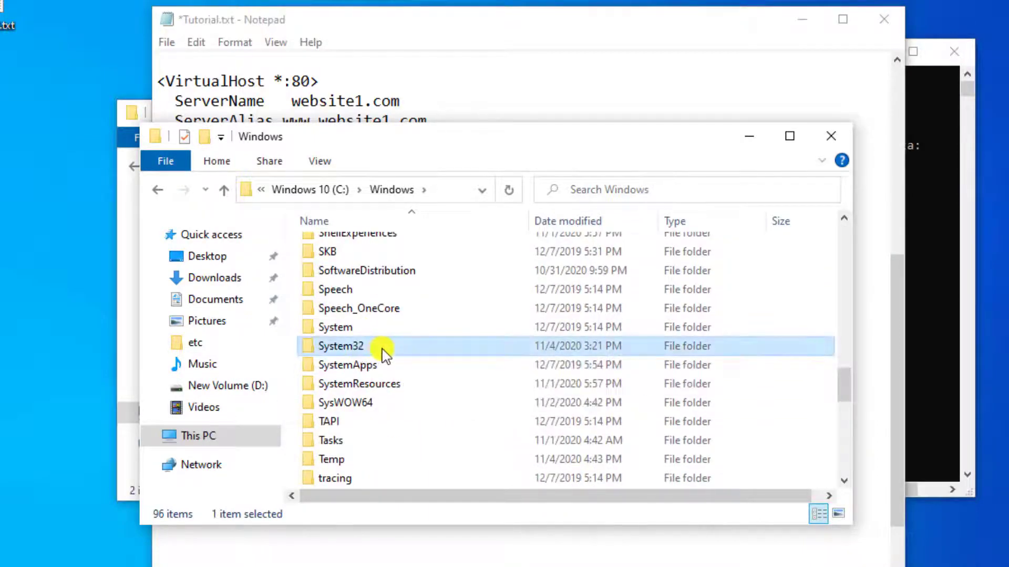
double_click(382, 349)
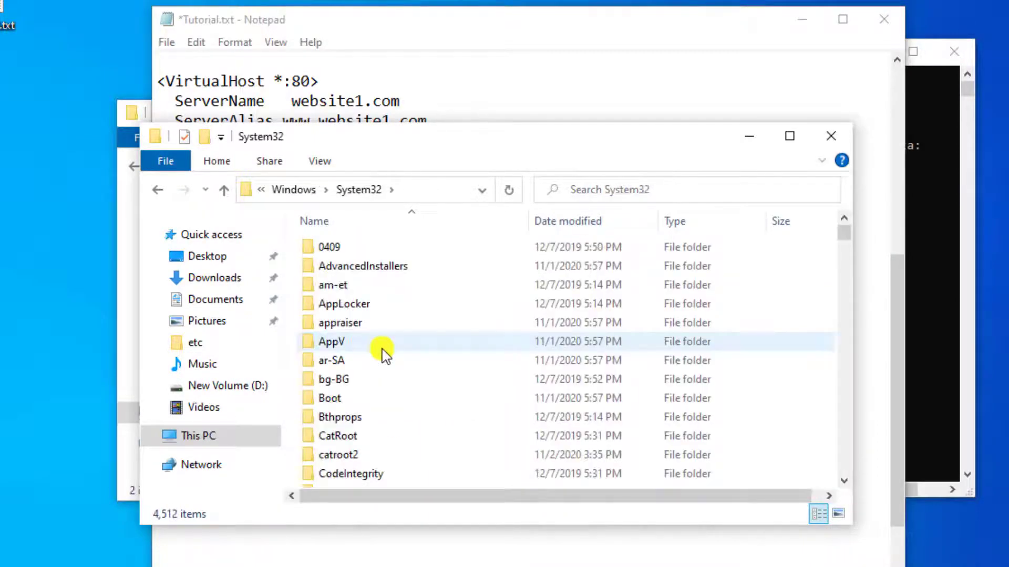
Step: Go into drivers\etc and open the hosts file with Notepad
click(385, 350)
text(d)
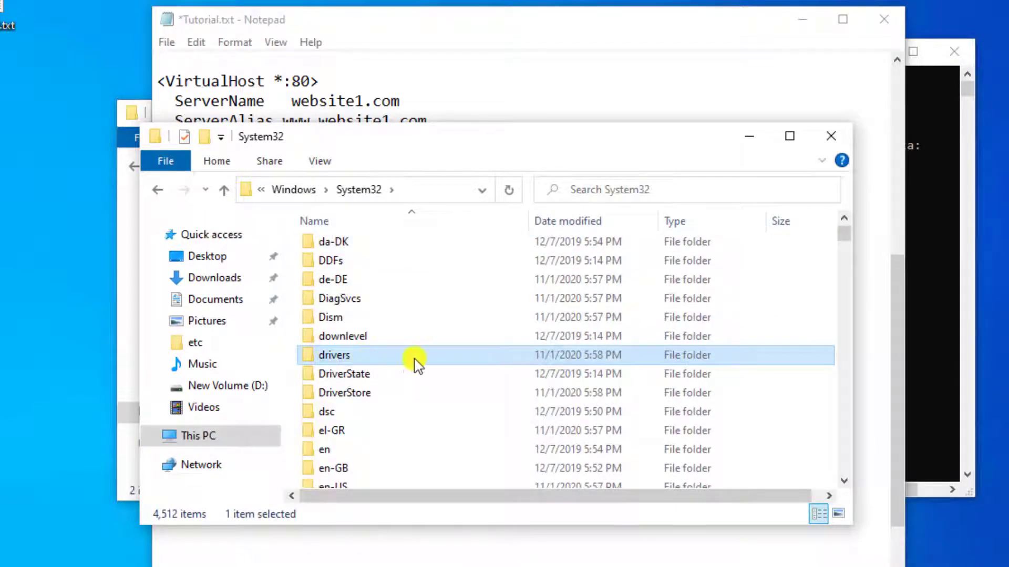
double_click(398, 360)
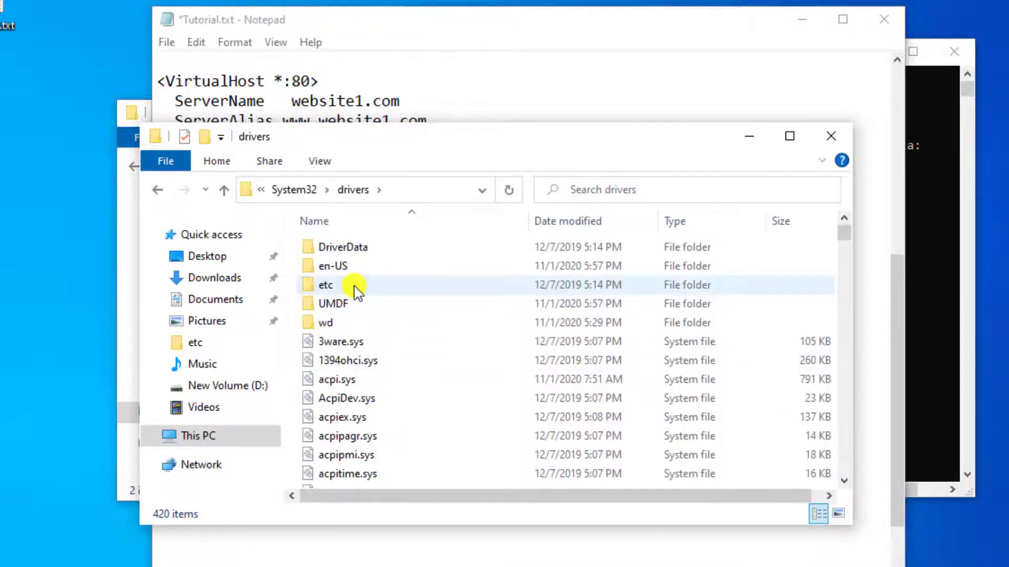
double_click(354, 288)
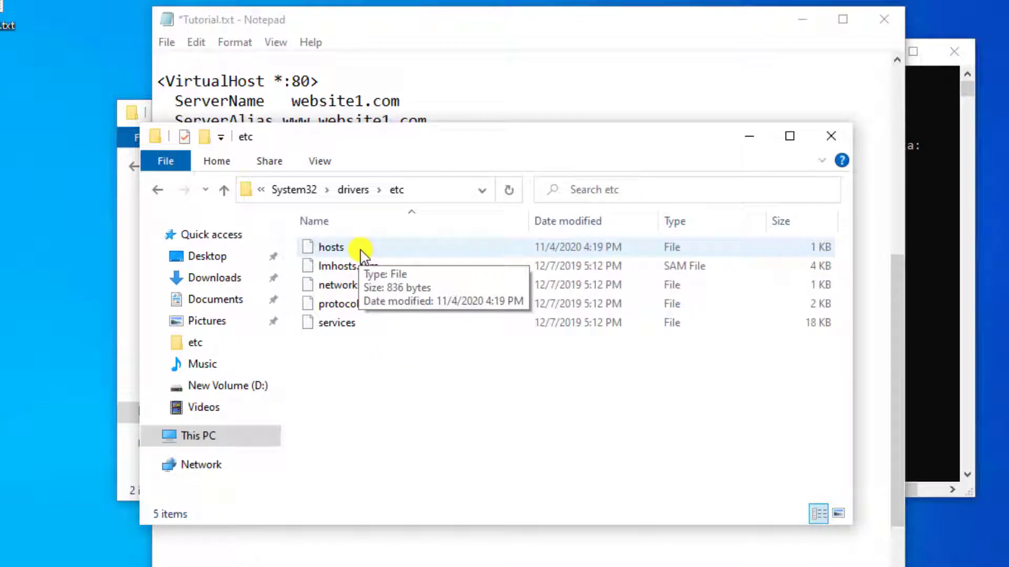
double_click(361, 250)
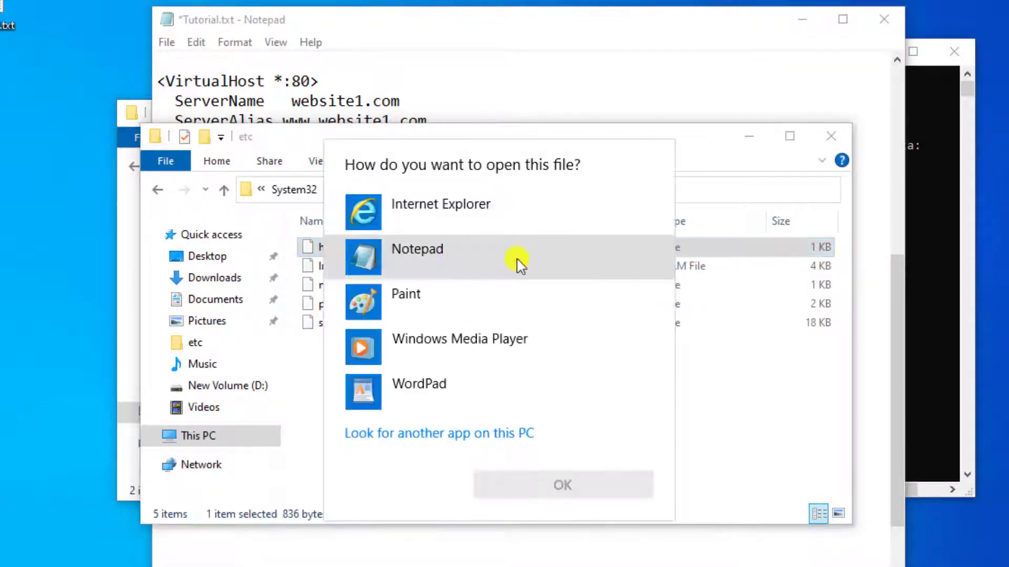
click(518, 262)
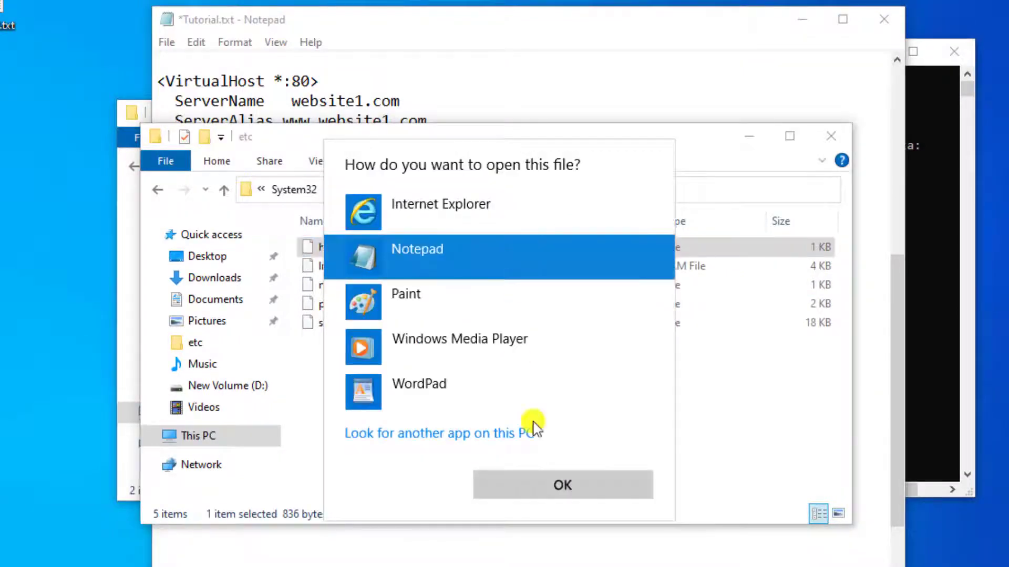
click(588, 486)
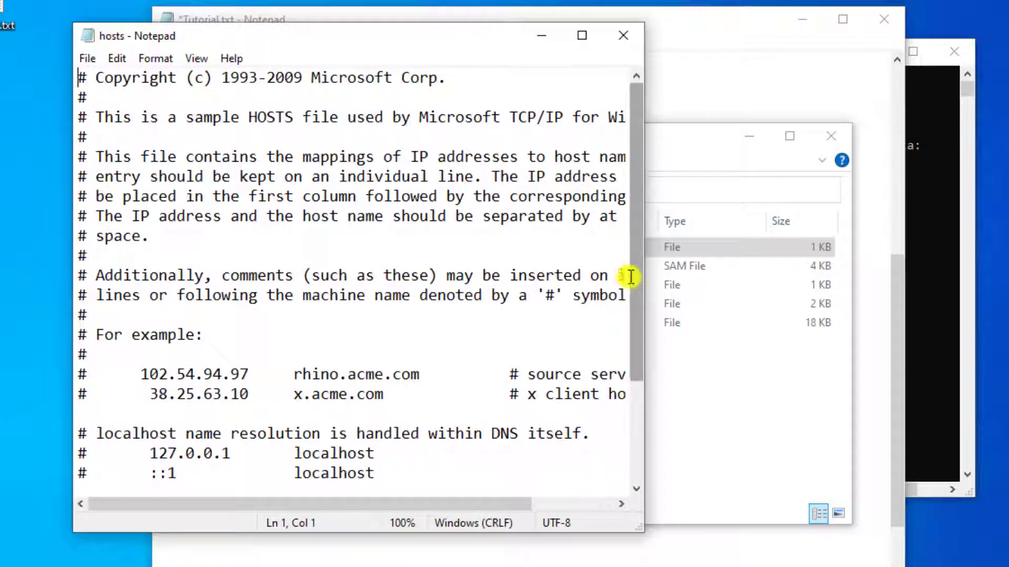
Step: Widen the hosts window and copy the 127.0.0.1 localhost example line to the file's end
drag(636, 385, 638, 459)
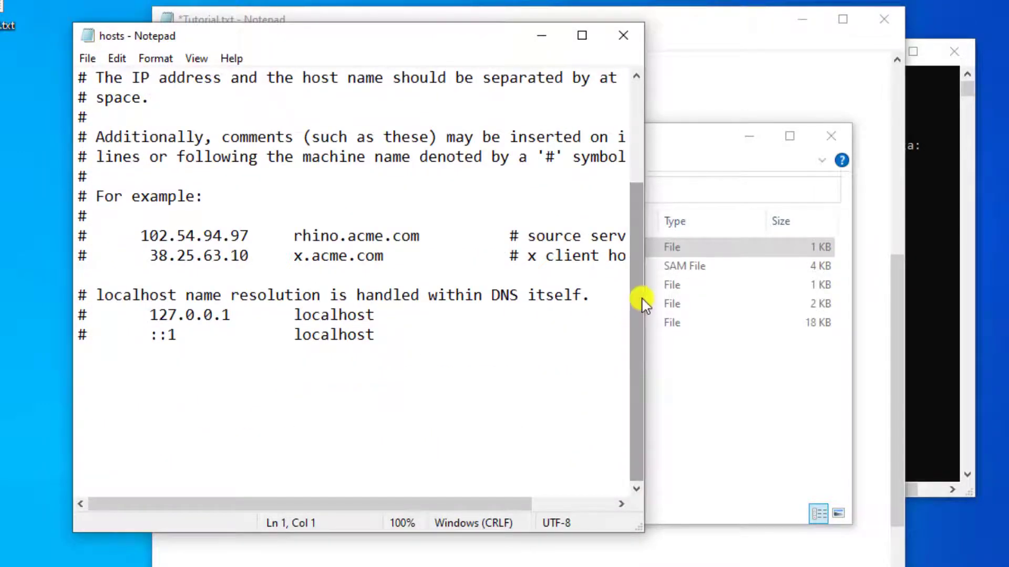
drag(644, 301, 930, 308)
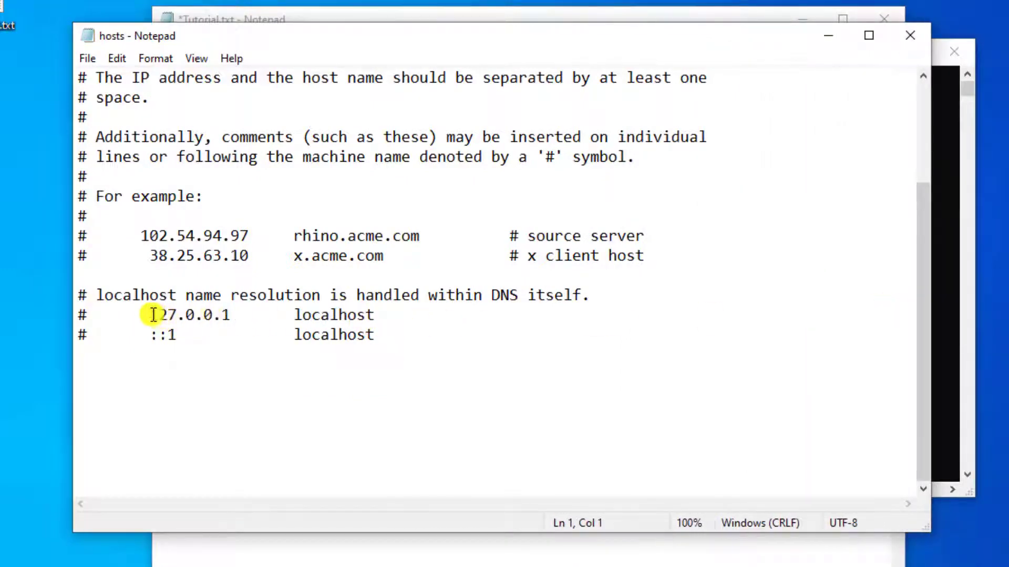
drag(153, 315, 370, 319)
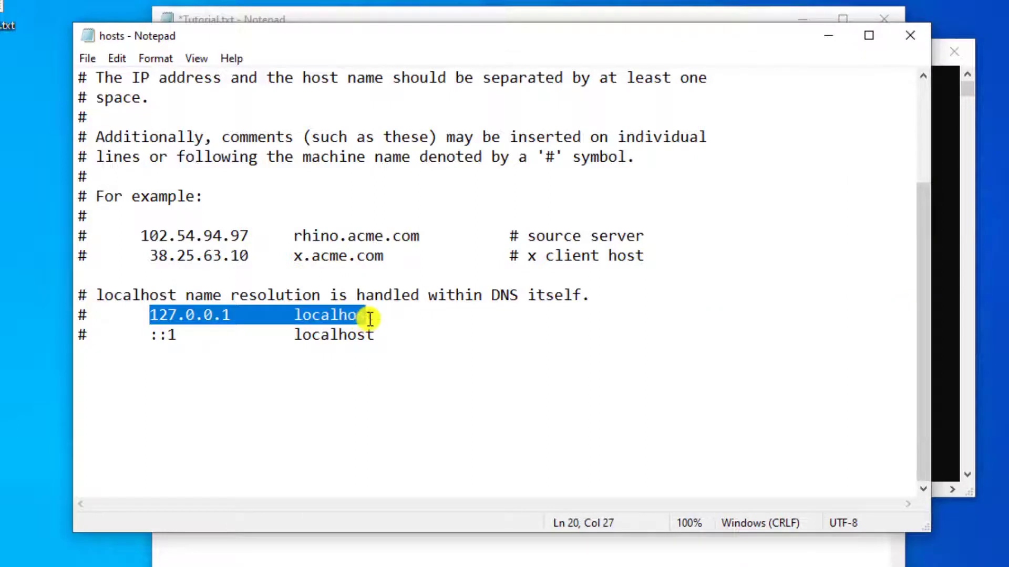
right_click(265, 316)
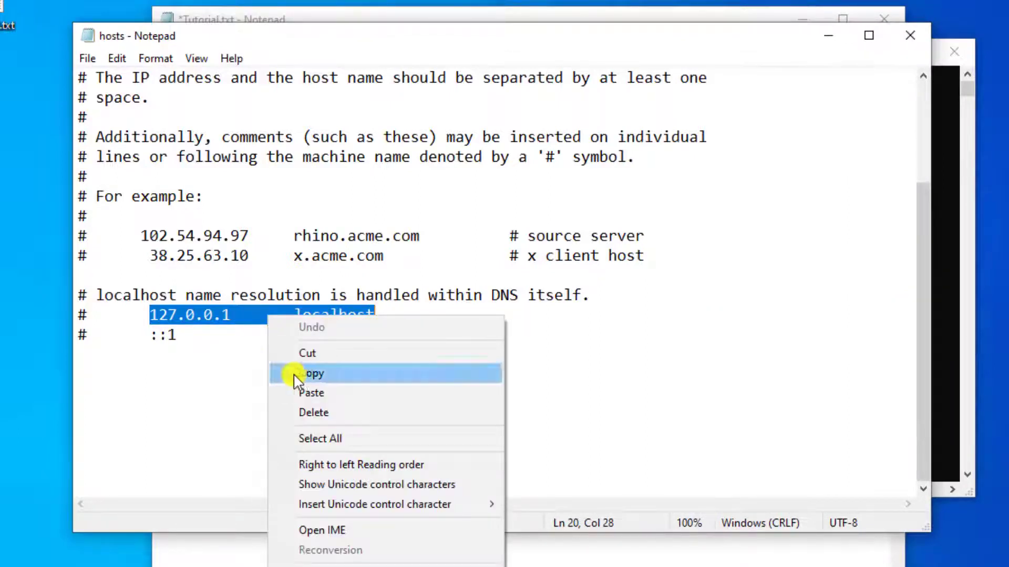
click(299, 375)
click(162, 395)
right_click(149, 401)
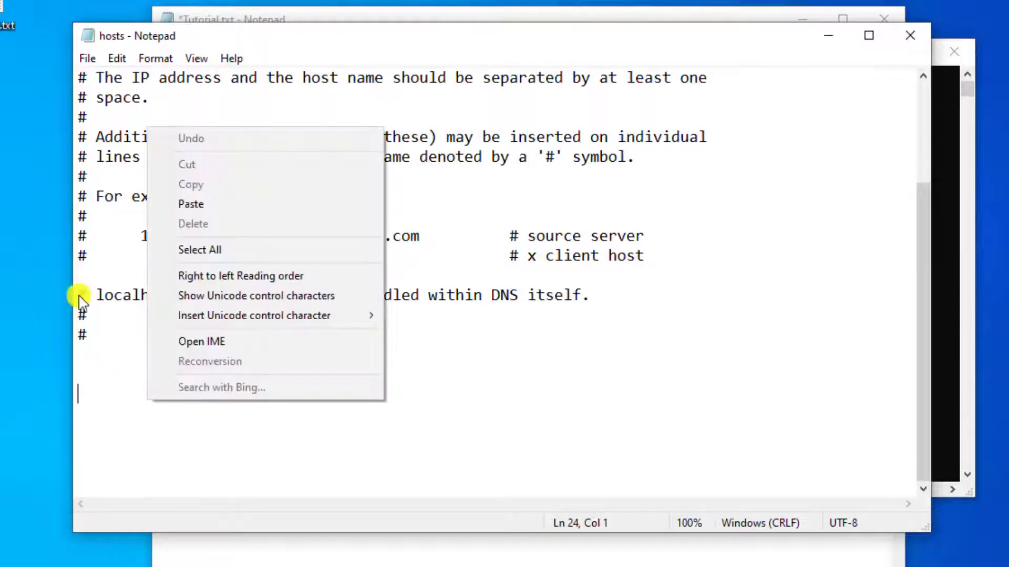
click(189, 204)
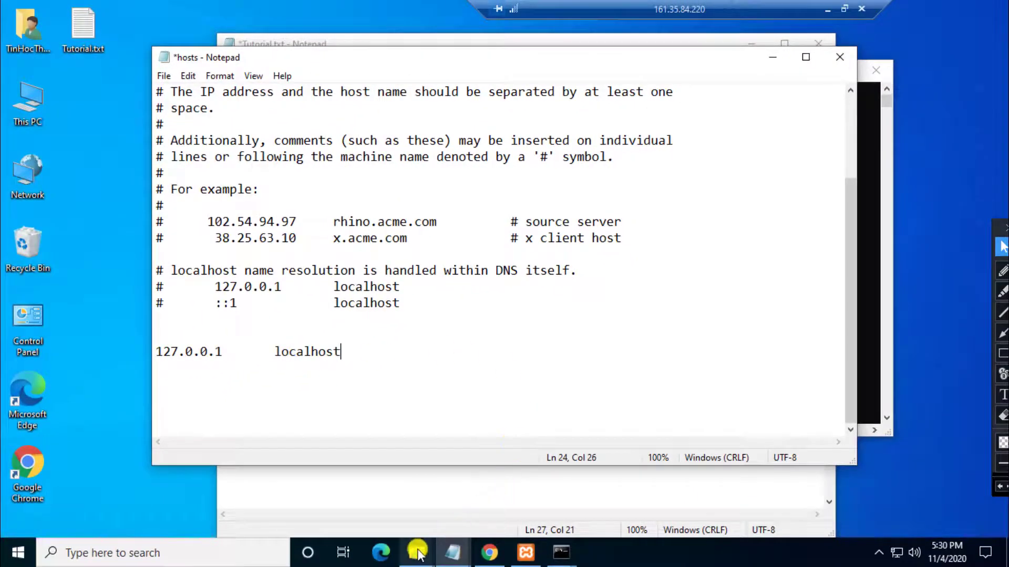
Step: Close the etc and Downloads folder windows, leaving WebServer in front
click(417, 553)
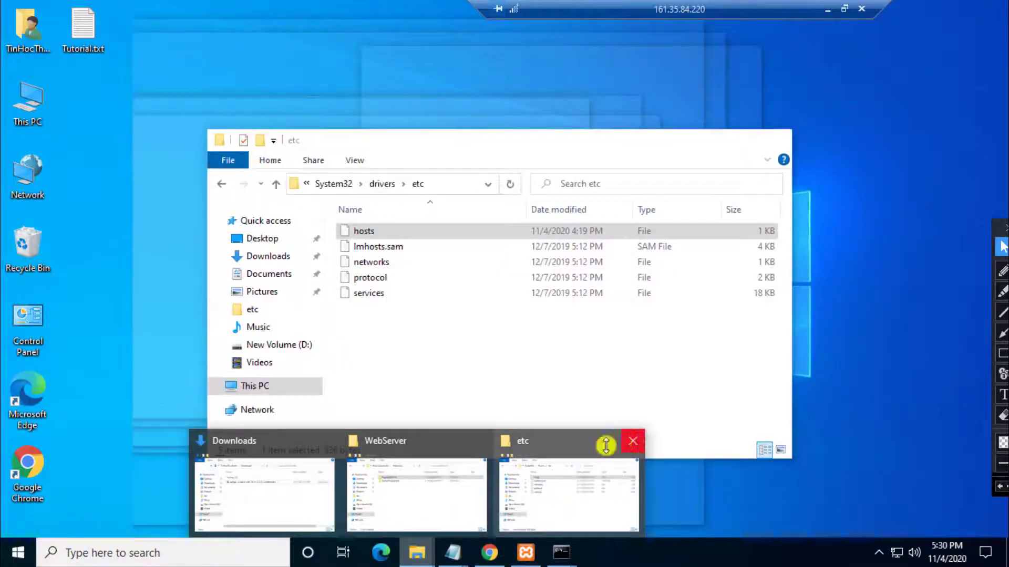
click(634, 443)
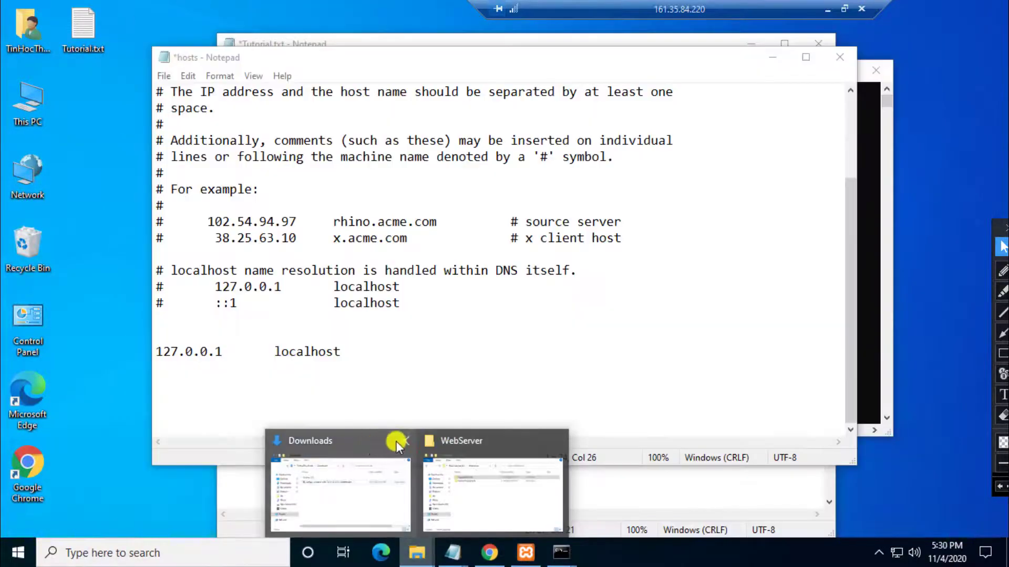
click(404, 442)
click(417, 444)
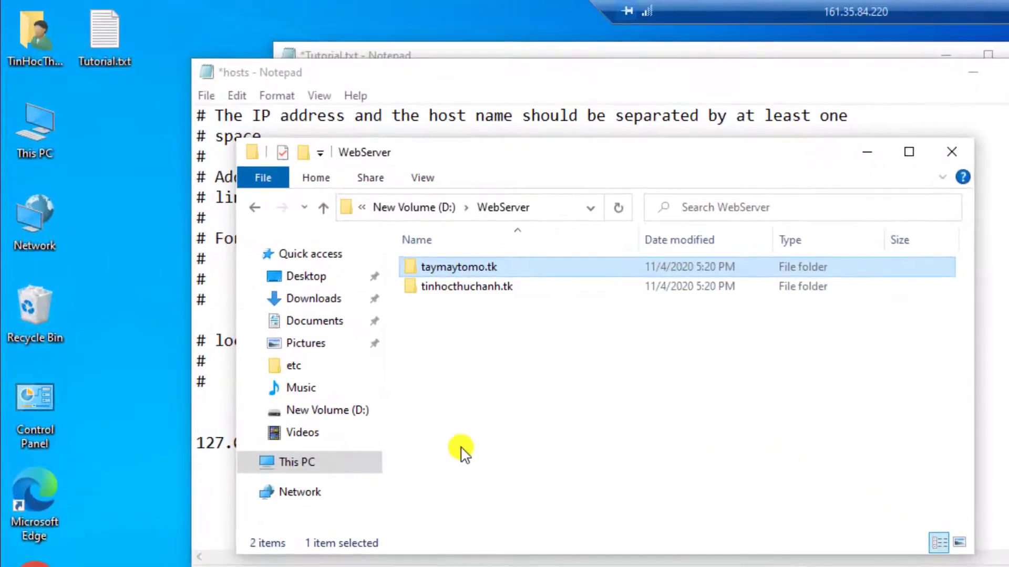
Step: Copy the tinhocthuchanh.tk folder name from WebServer
right_click(360, 213)
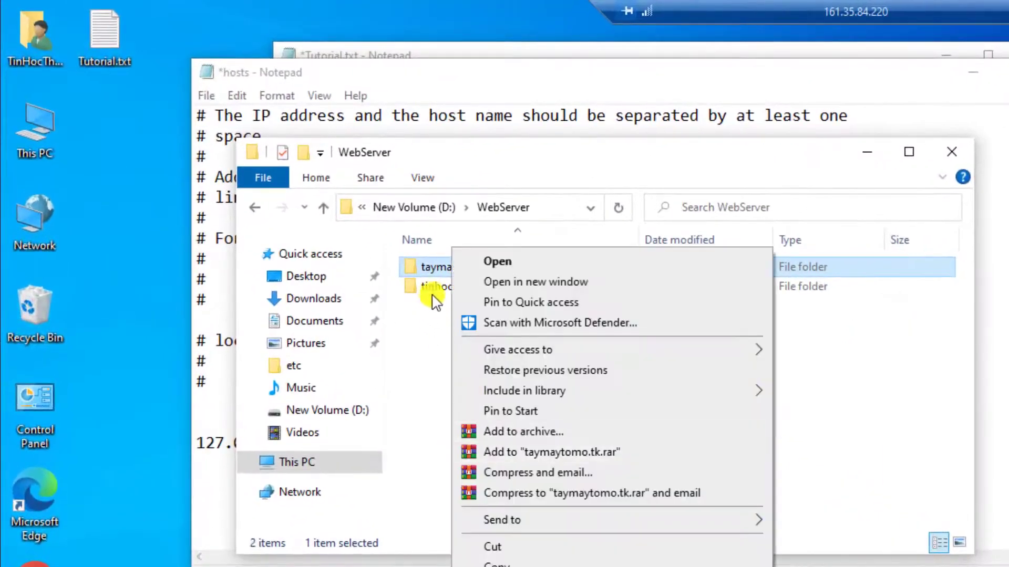
click(429, 288)
right_click(428, 288)
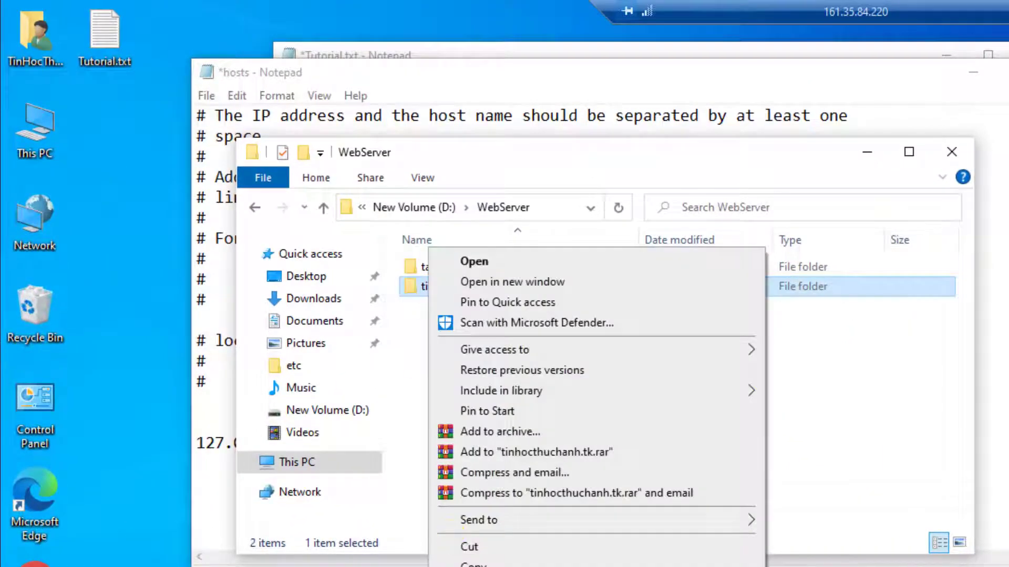
key(m)
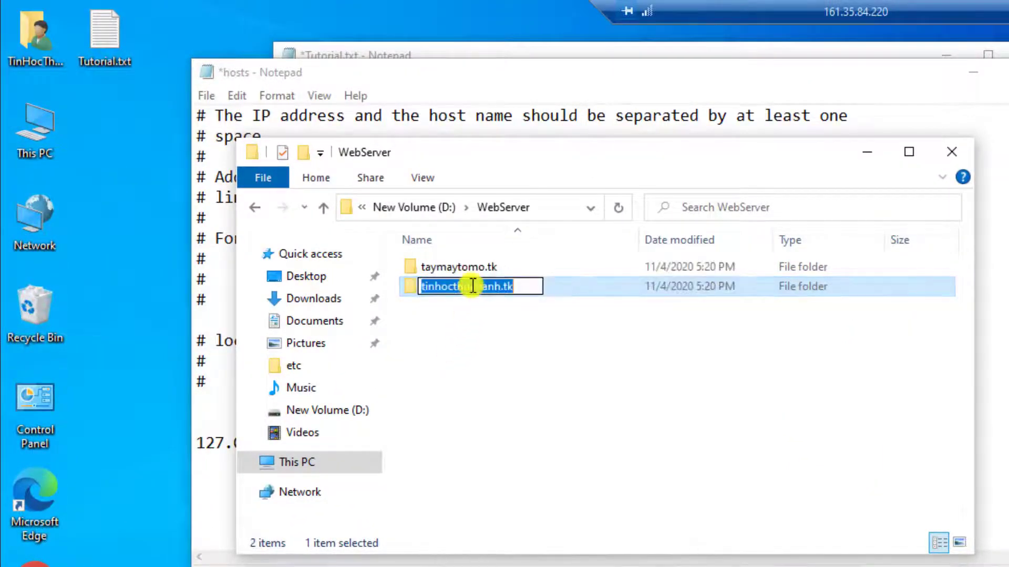
right_click(473, 286)
click(512, 346)
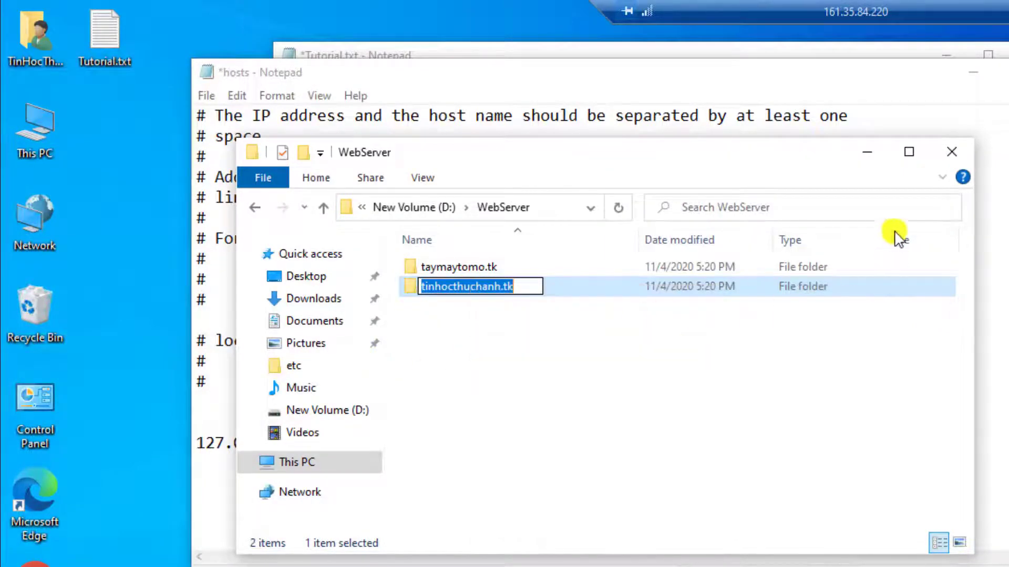
Step: Replace localhost on the new hosts line with tinhocthuchanh.tk
click(867, 154)
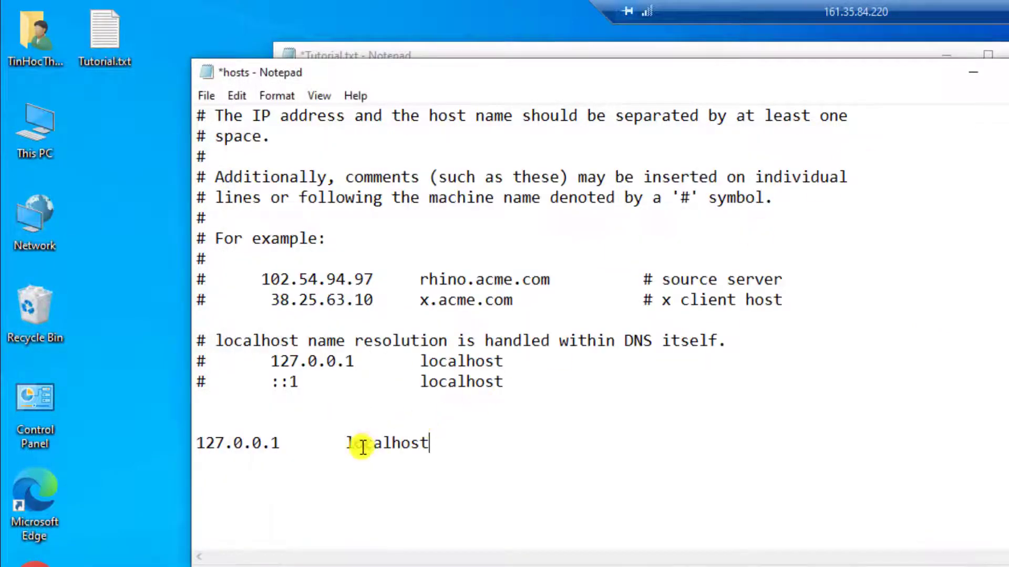
double_click(417, 443)
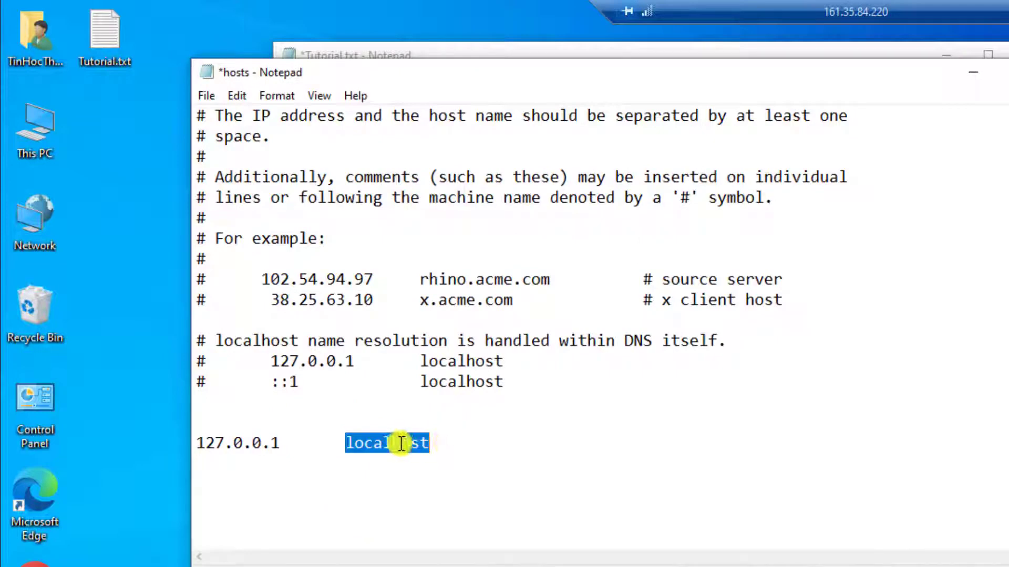
right_click(400, 443)
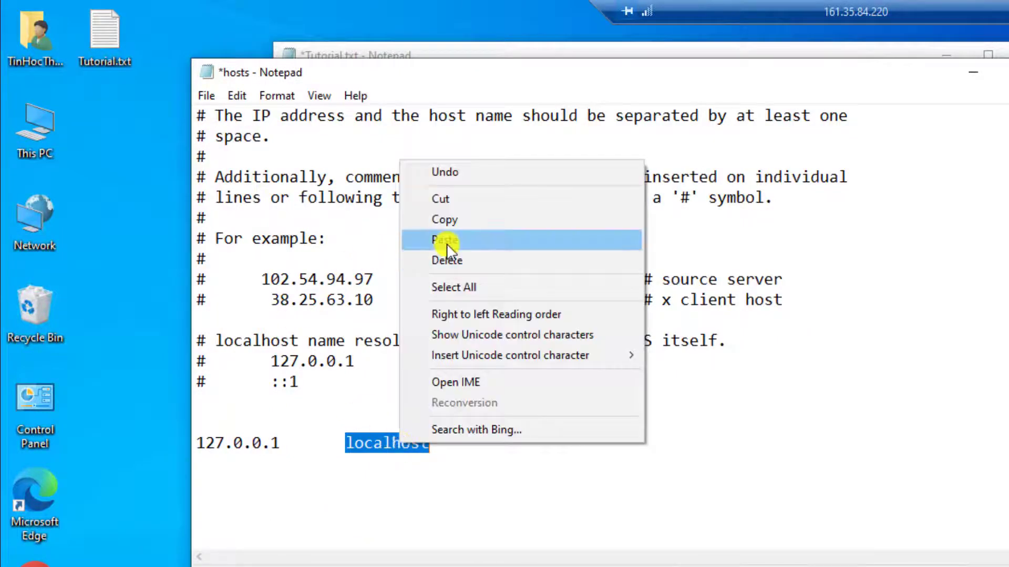
click(446, 243)
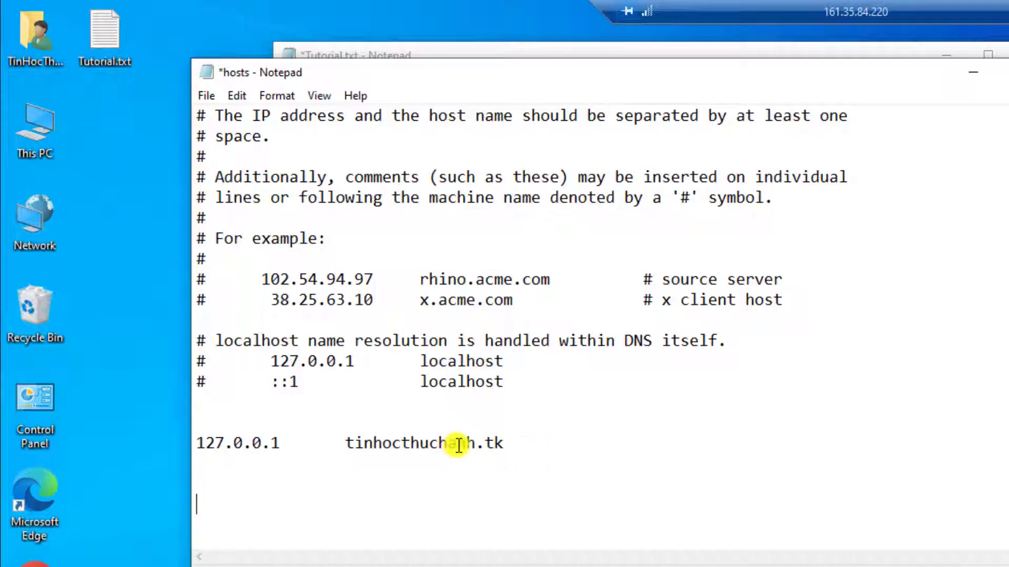
click(509, 444)
drag(238, 445, 192, 445)
click(227, 478)
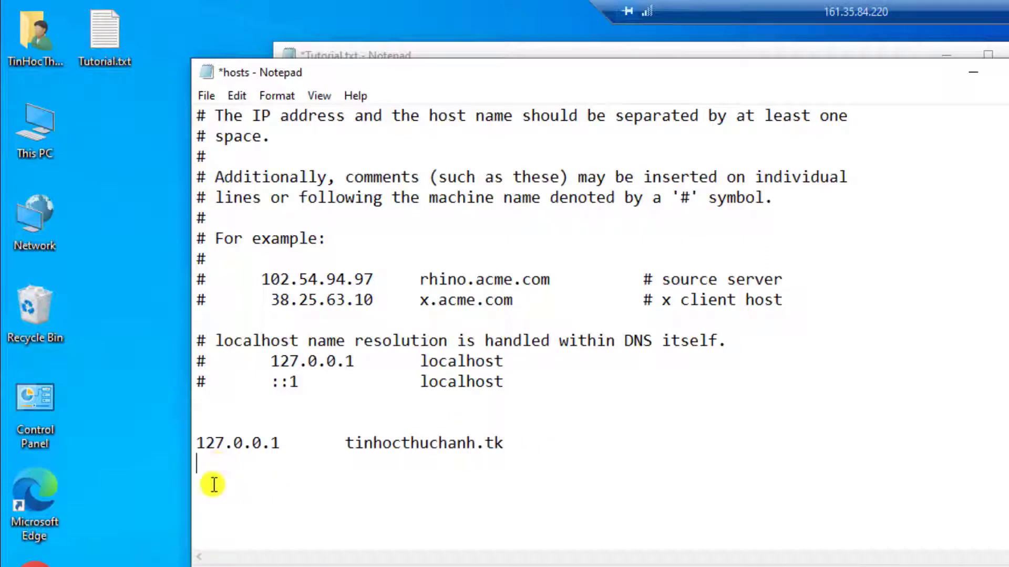
key(ctrl+v)
key(ctrl+v)
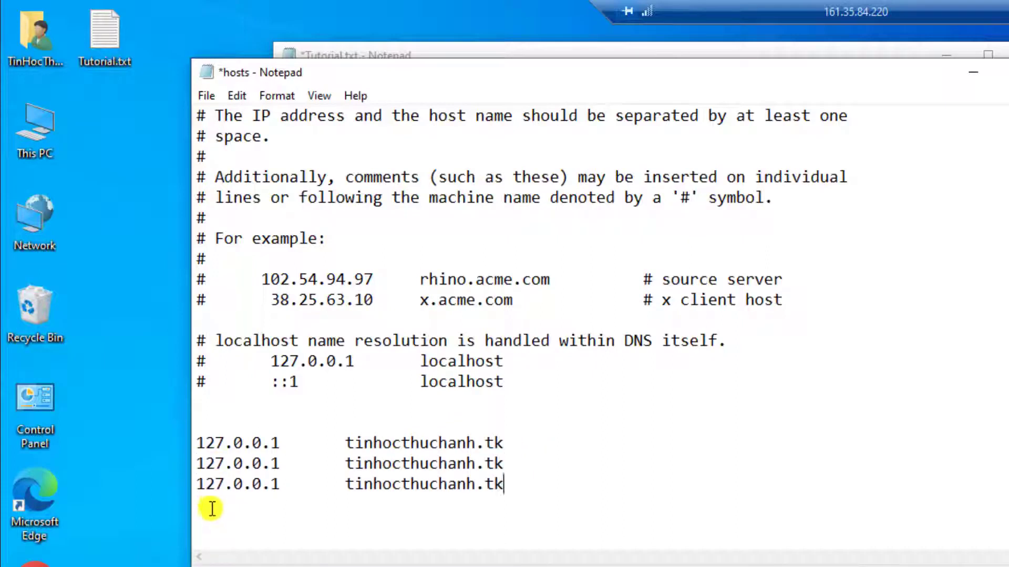
key(Return)
key(ctrl+v)
click(349, 464)
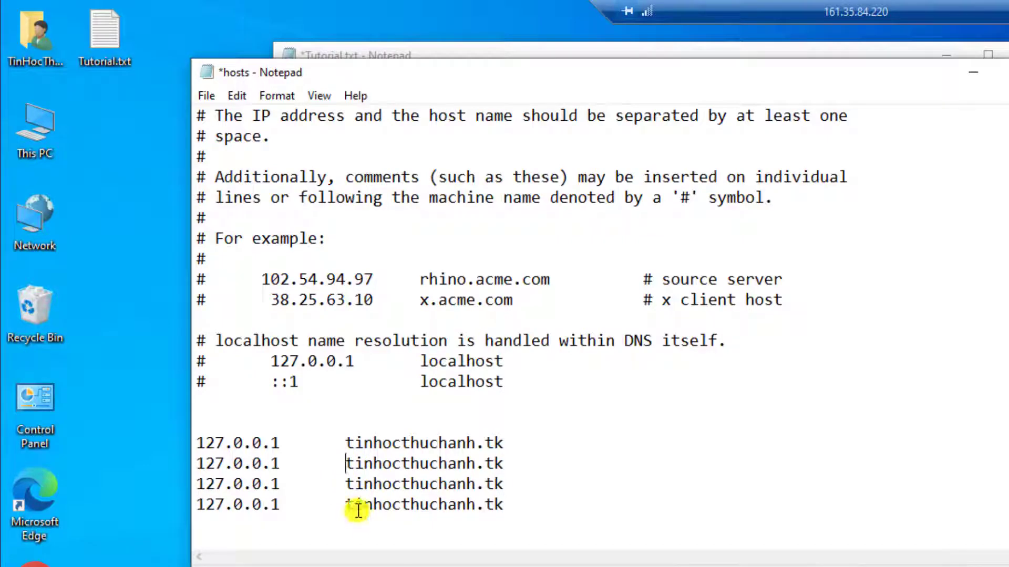
text(www)
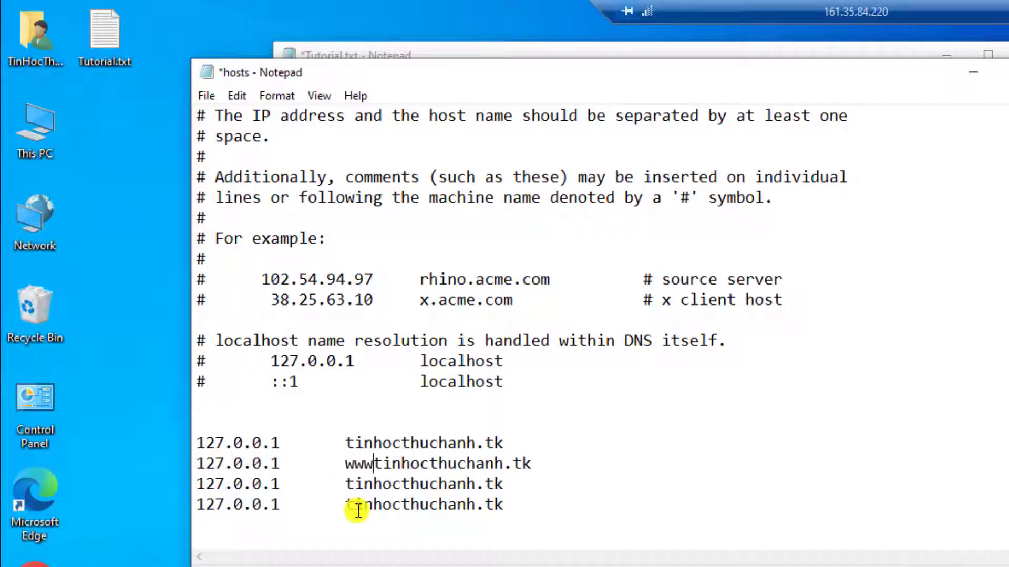
text(.)
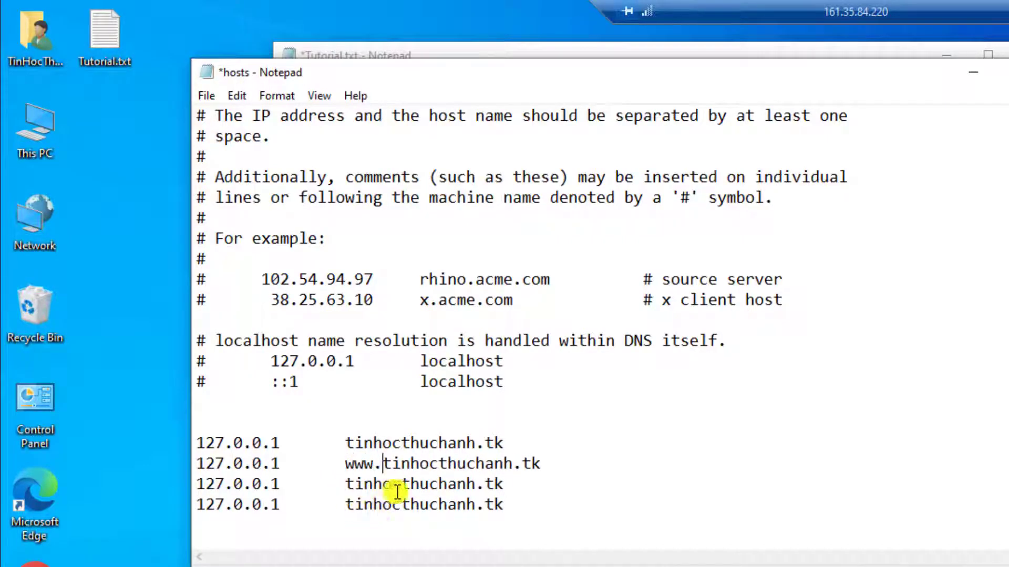
drag(353, 484, 472, 486)
text(a)
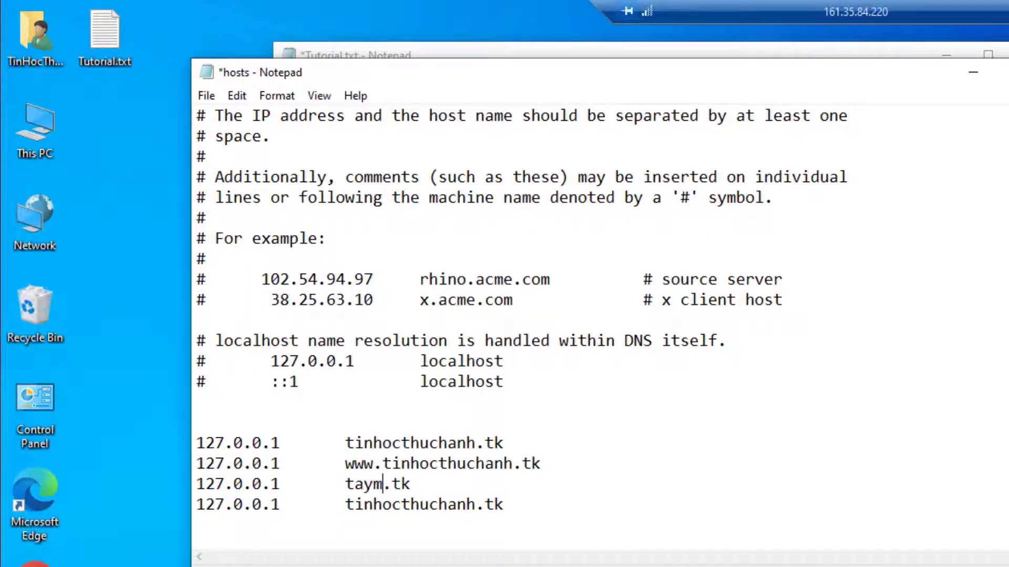
text(ymaytomo)
double_click(361, 484)
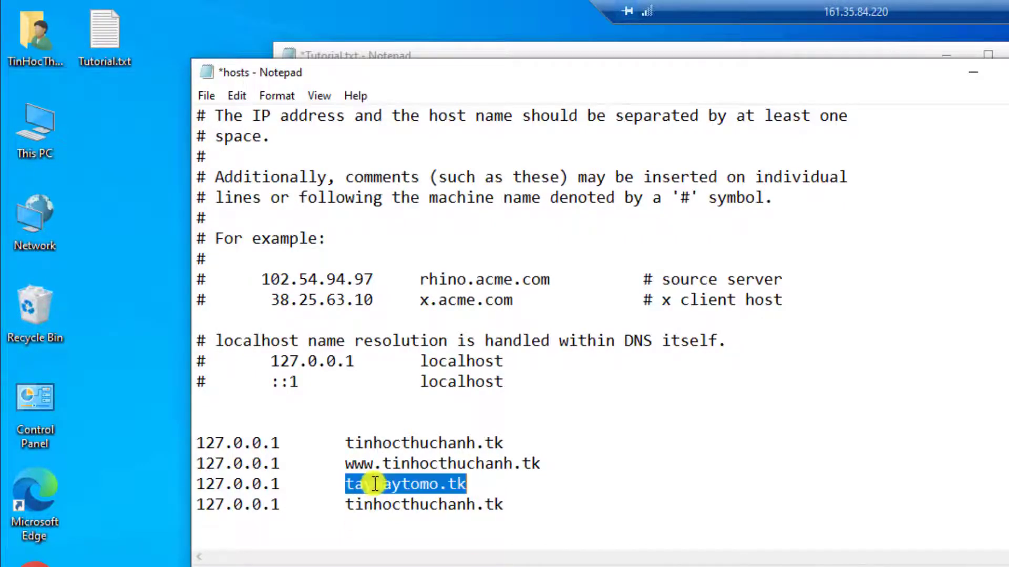
double_click(402, 504)
key(ctrl+v)
click(344, 504)
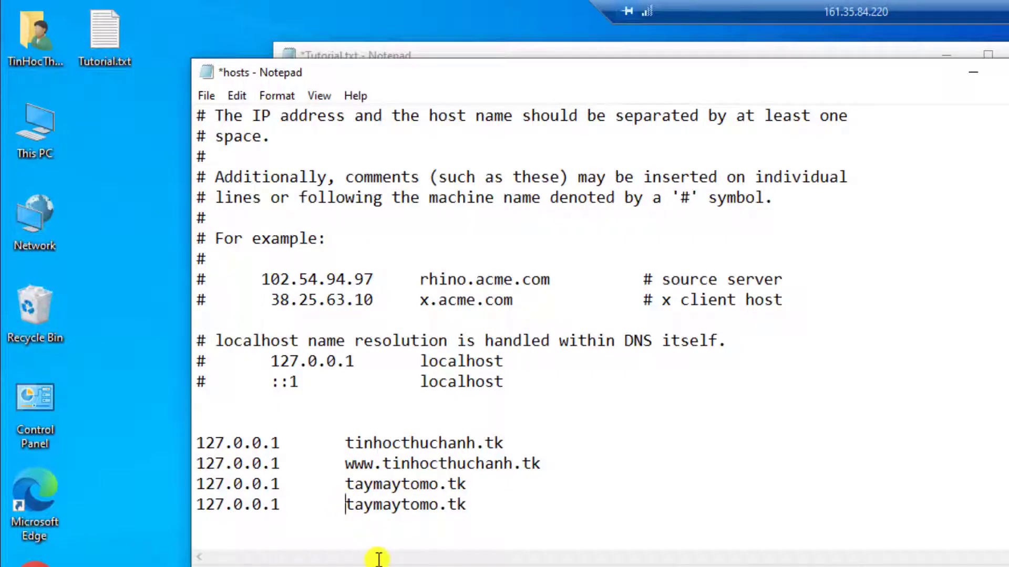
text(www)
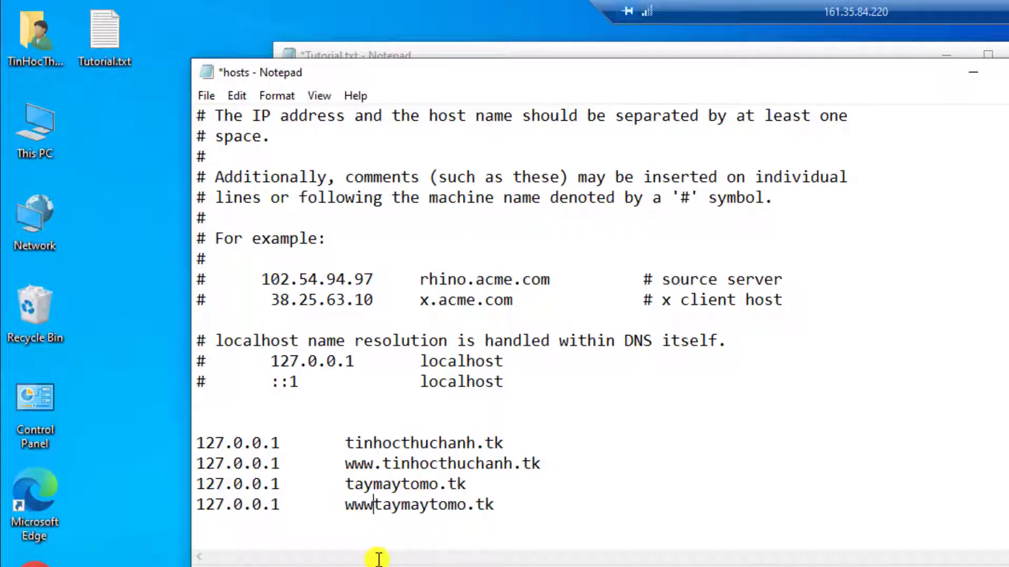
text(.)
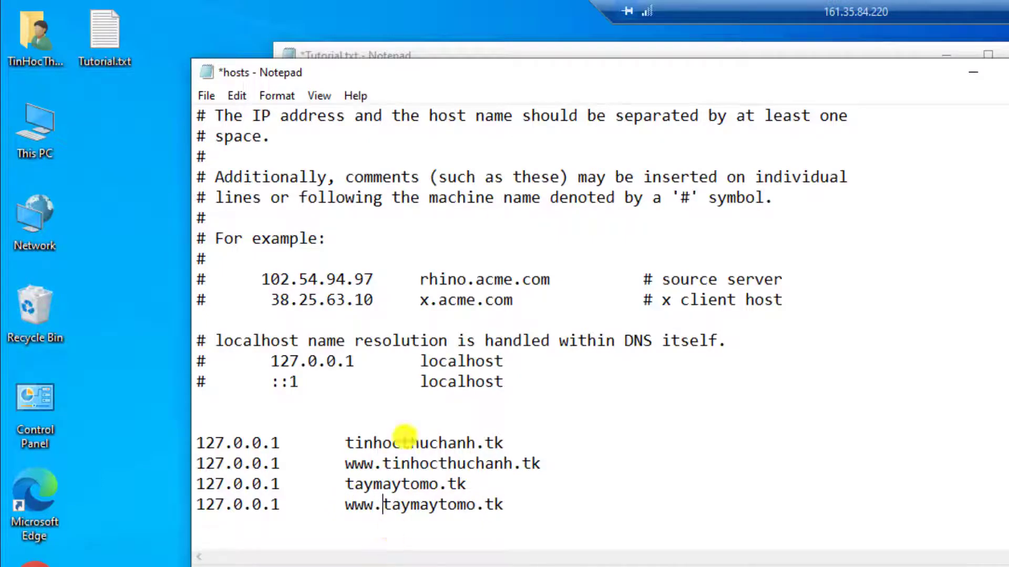
Step: Save and close the hosts file, then reload tinhocthuchanh.tk in Chrome
click(207, 96)
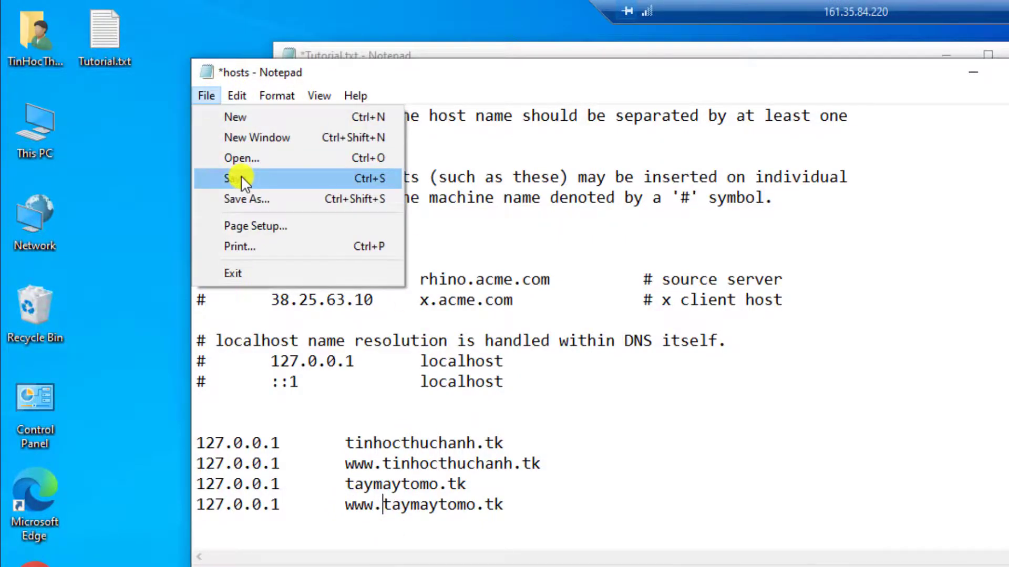
click(239, 178)
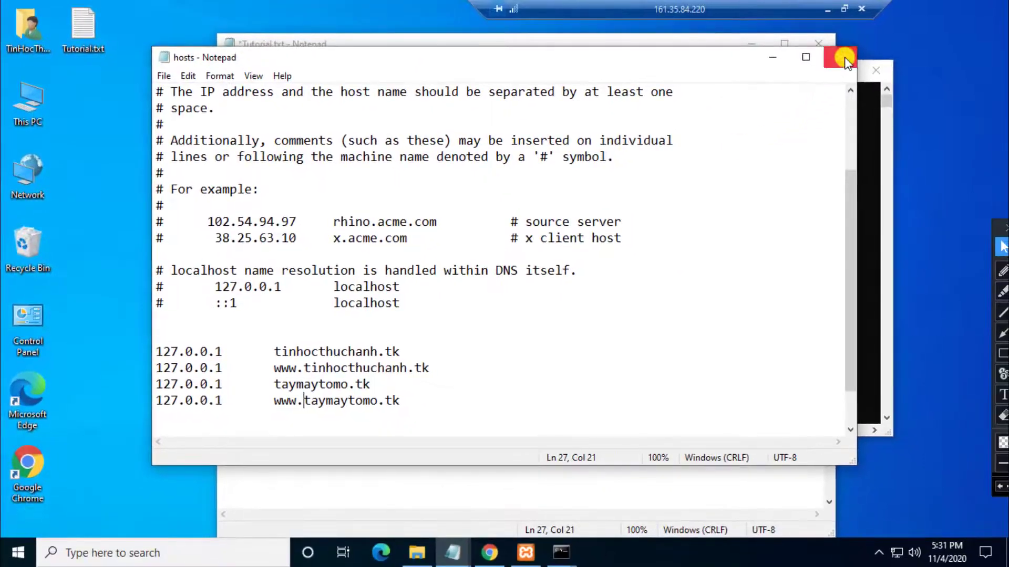
click(844, 57)
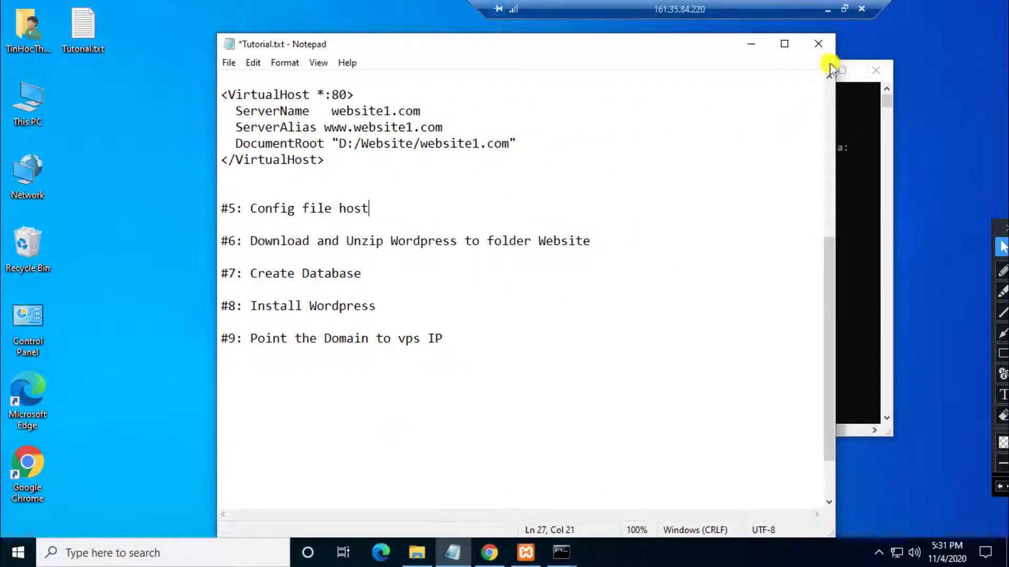
click(489, 552)
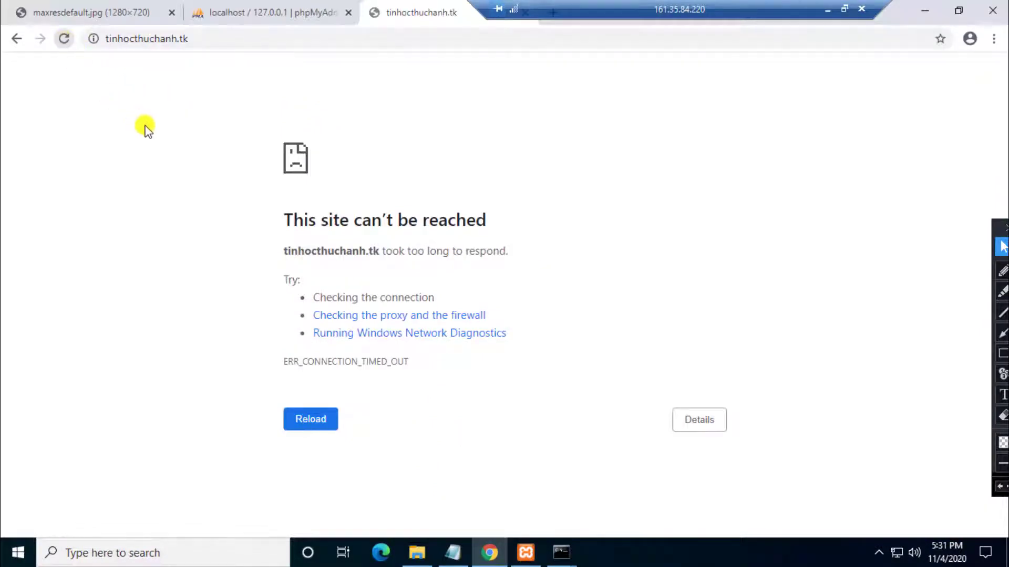
key(F5)
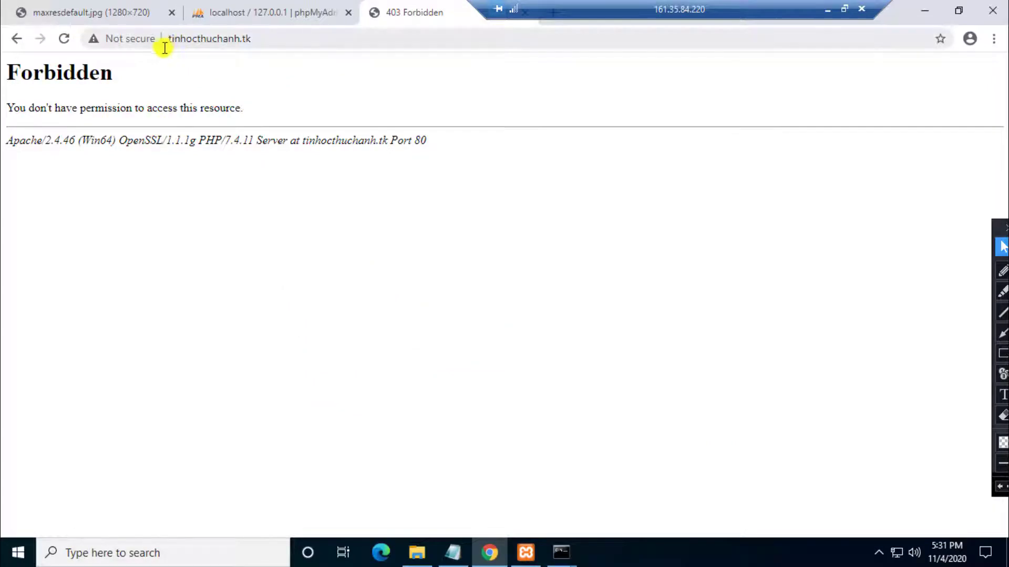
Step: Load taymaytomo.tk in a new tab using the 'tay' address-bar suggestion
drag(665, 21, 782, 21)
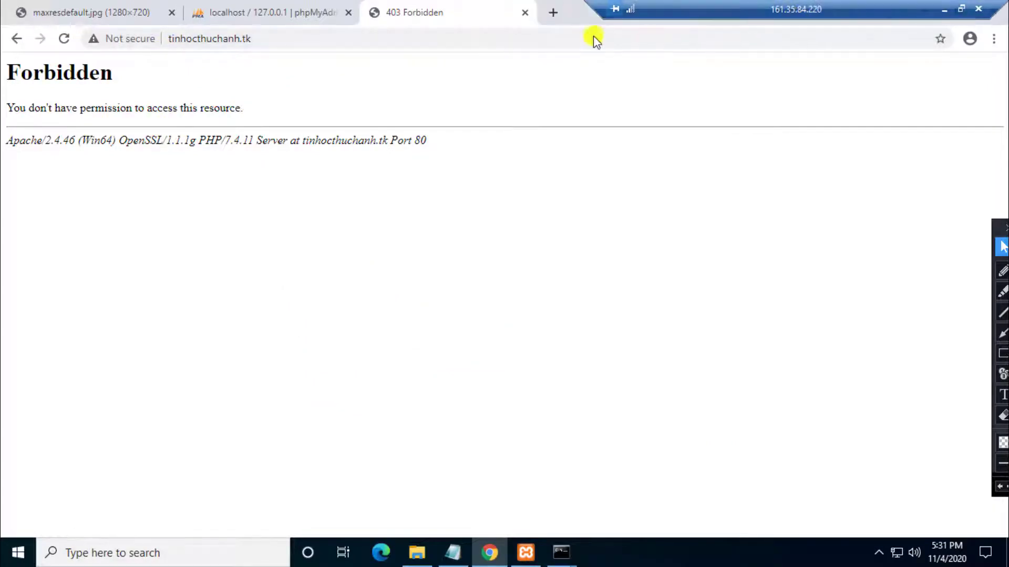
click(552, 17)
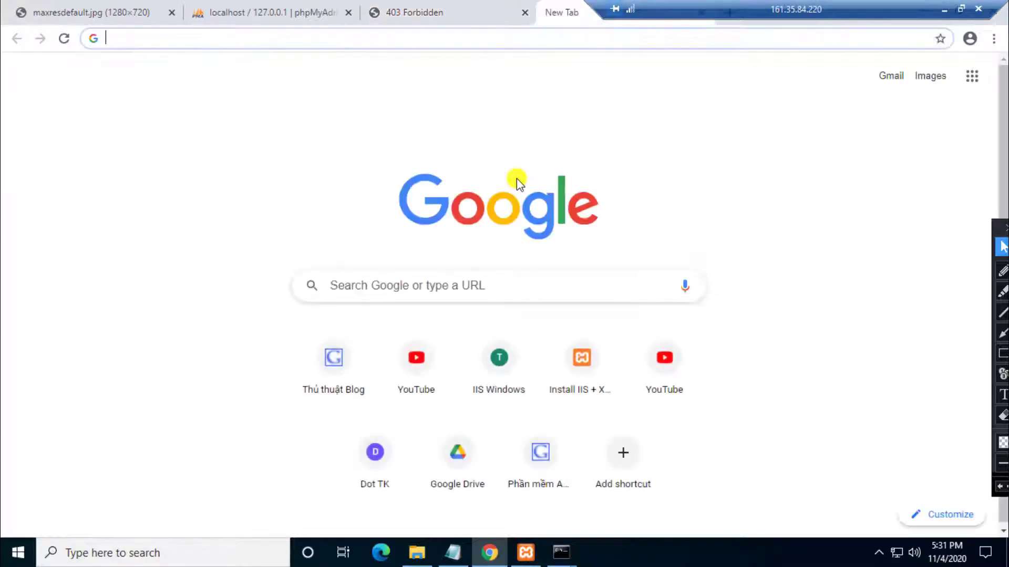
text(taymaytomo.tk)
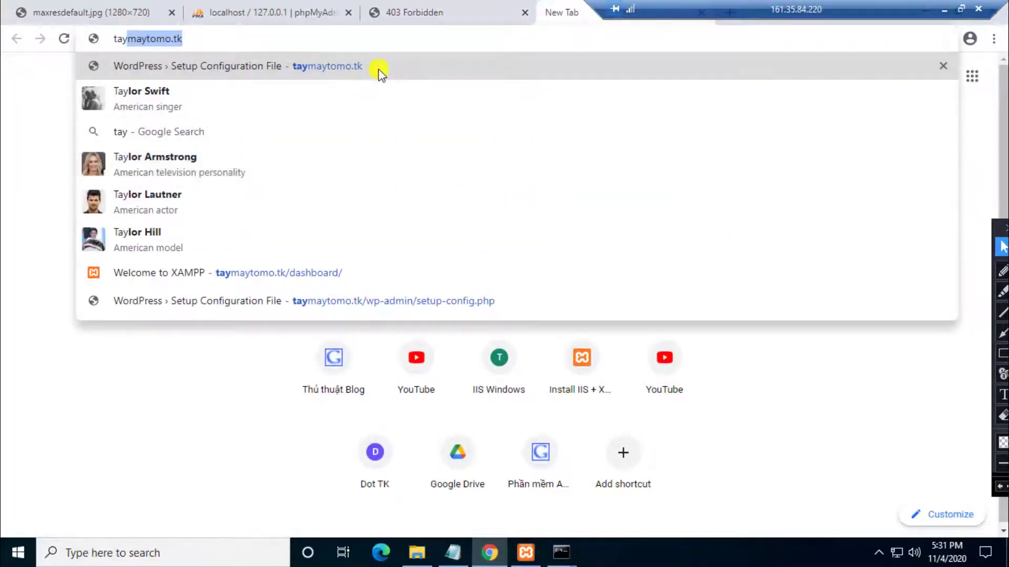
click(378, 69)
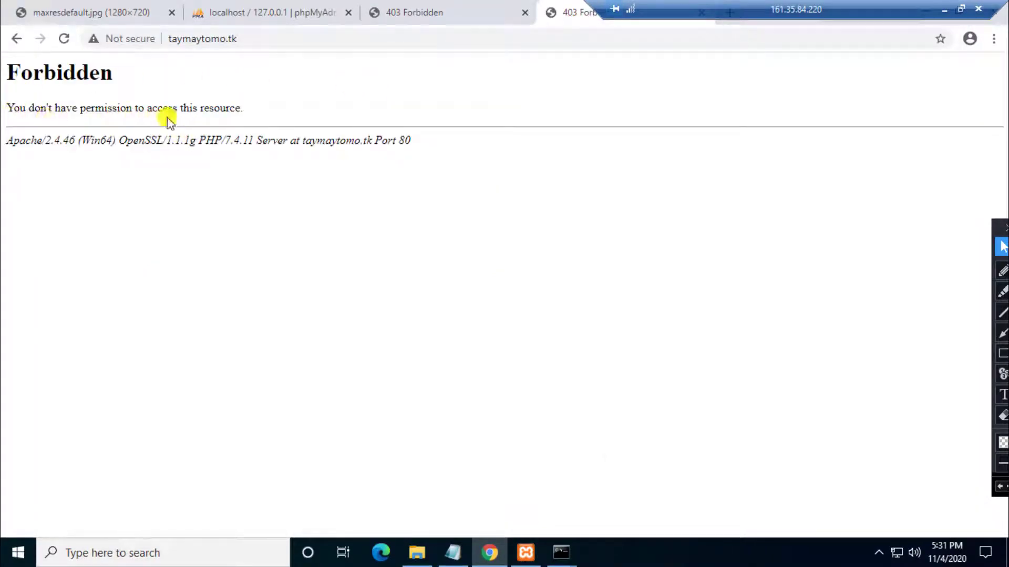
click(436, 17)
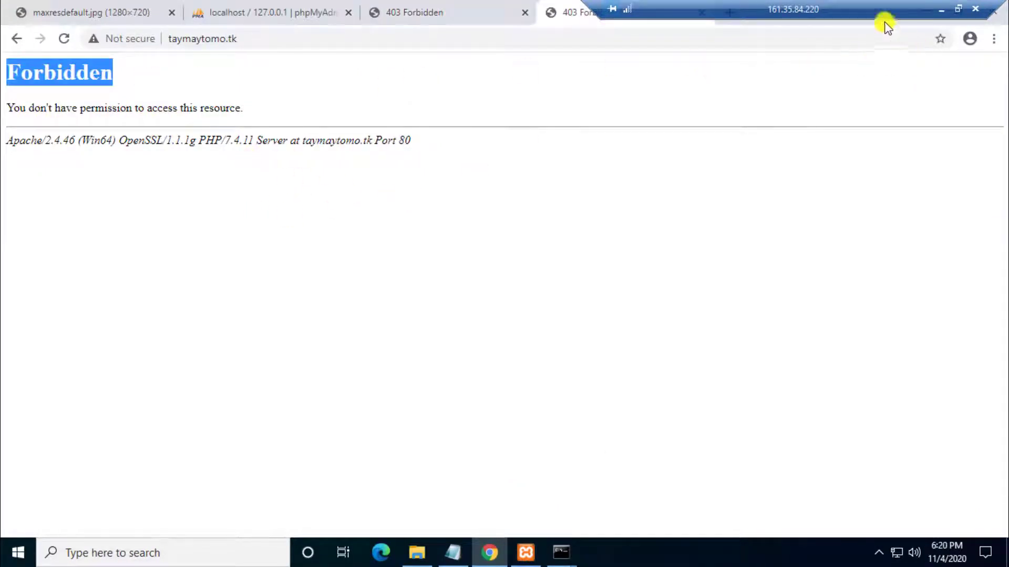
drag(849, 8, 670, 9)
Step: In a maximized This PC window, extract wordpress-5.5.3.zip in Downloads and open the wordpress folder
click(928, 12)
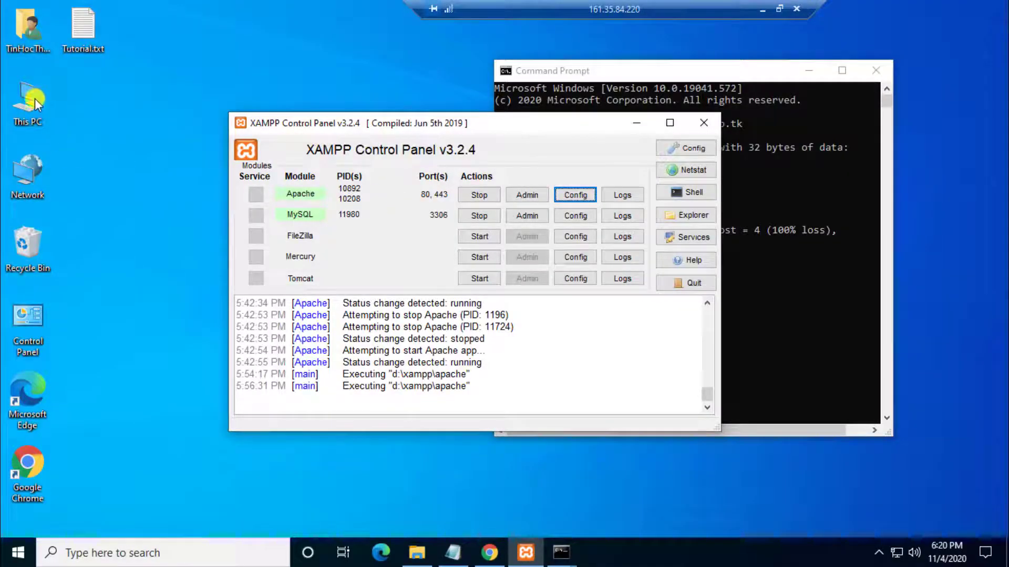
click(32, 99)
double_click(32, 99)
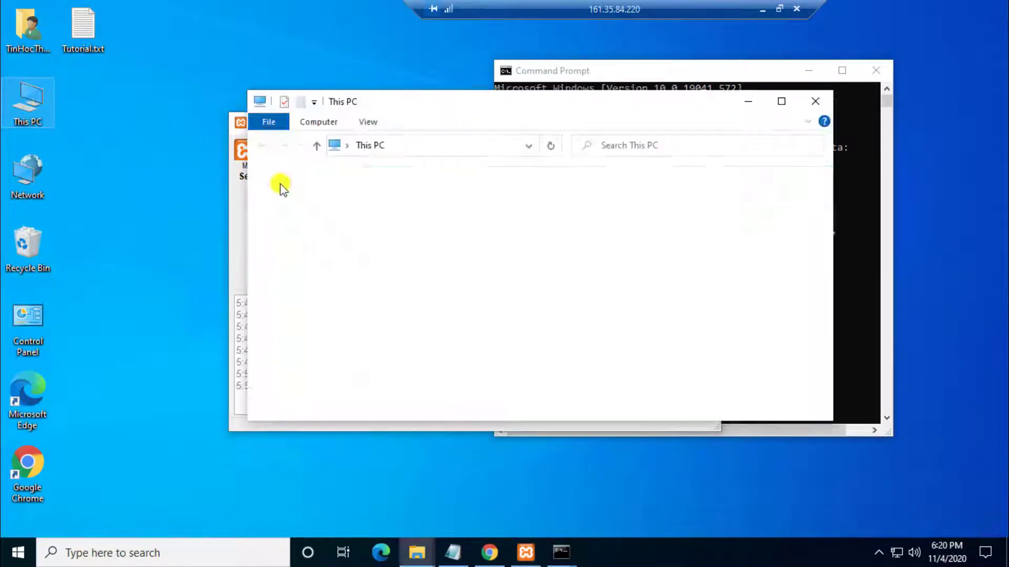
click(781, 102)
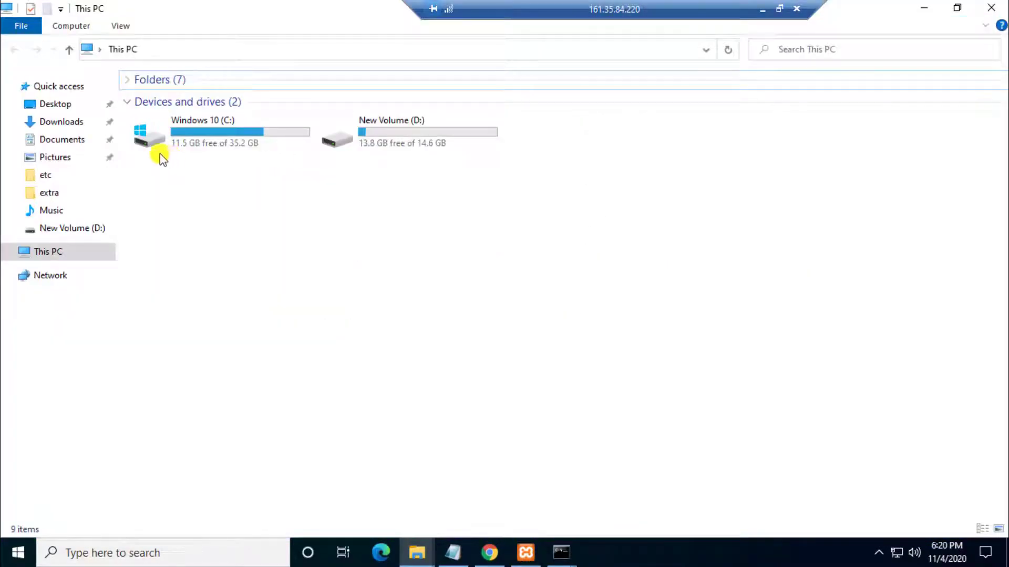
click(49, 123)
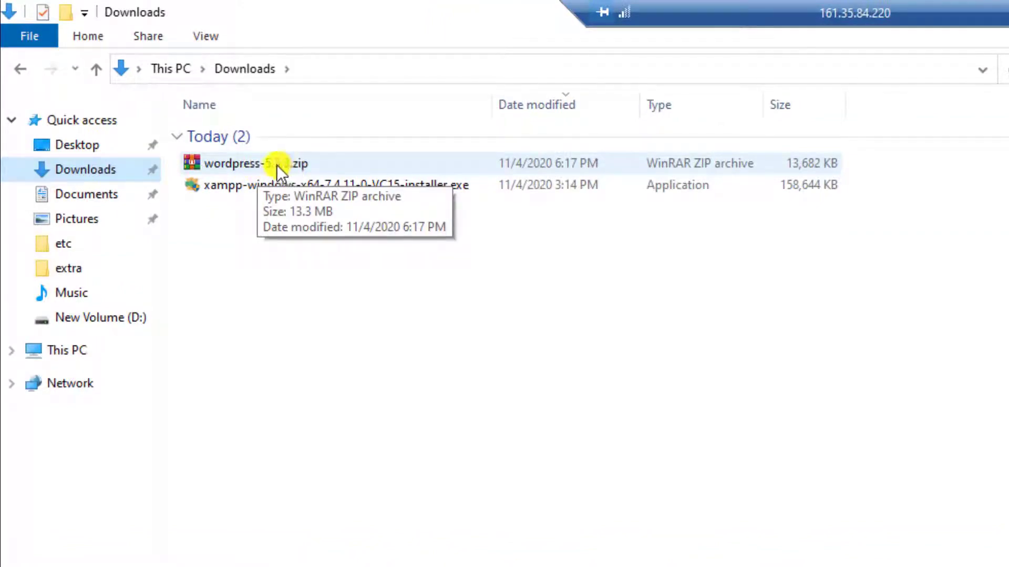
click(233, 165)
right_click(233, 165)
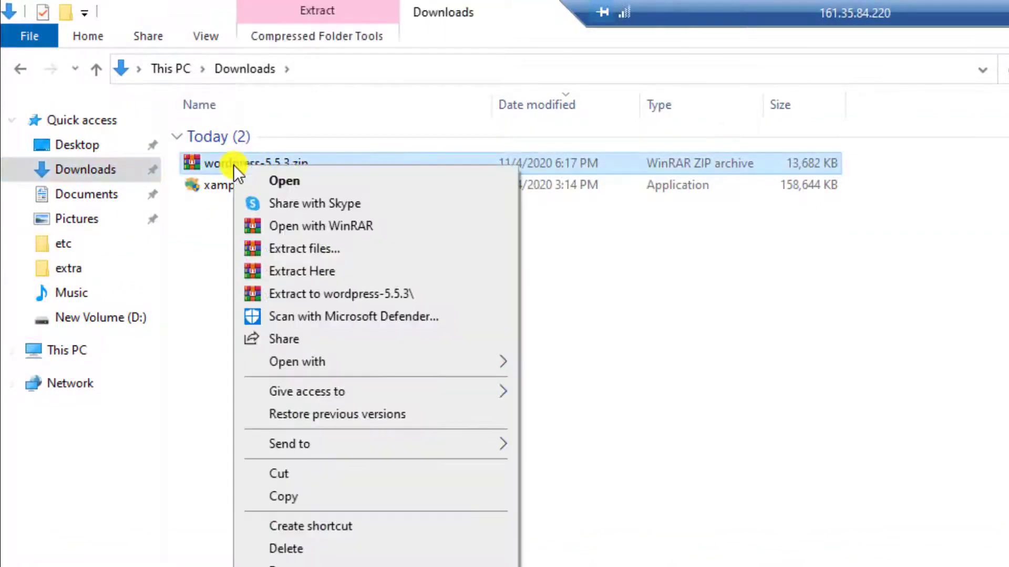
click(352, 271)
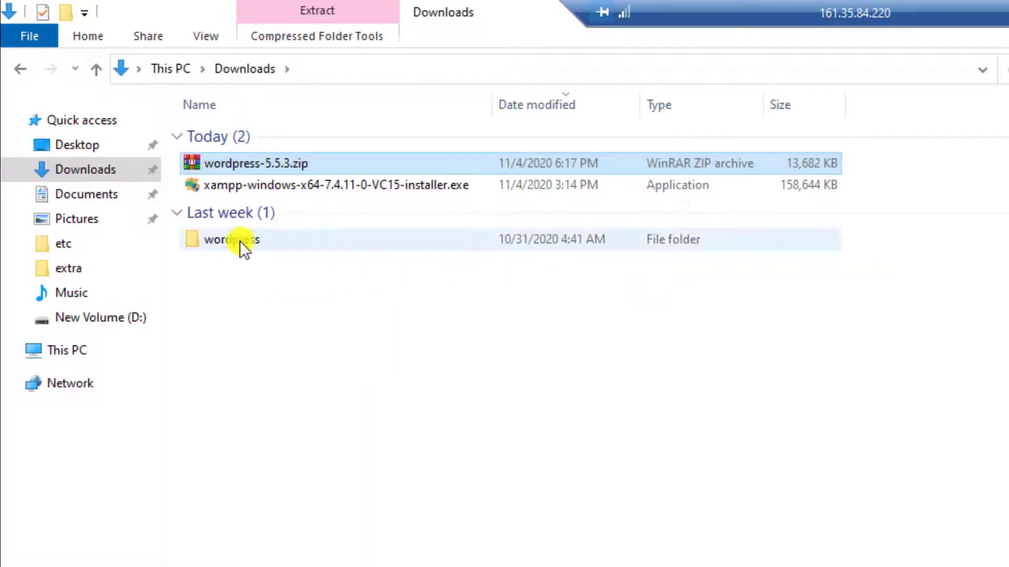
double_click(222, 243)
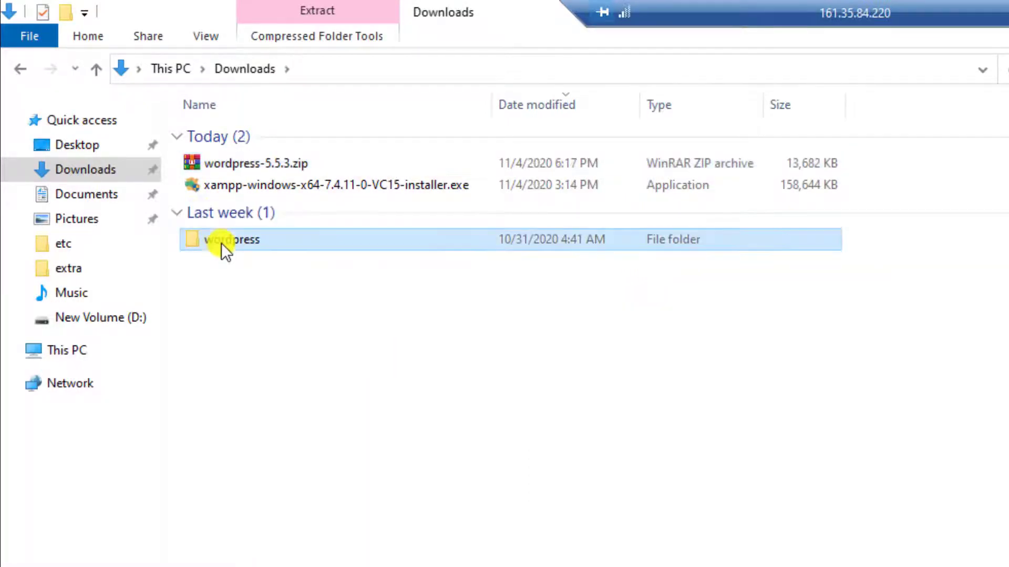
Step: Copy all files from the extracted wordpress folder into D:\WebServer\taymaytomo.tk
drag(268, 565, 226, 85)
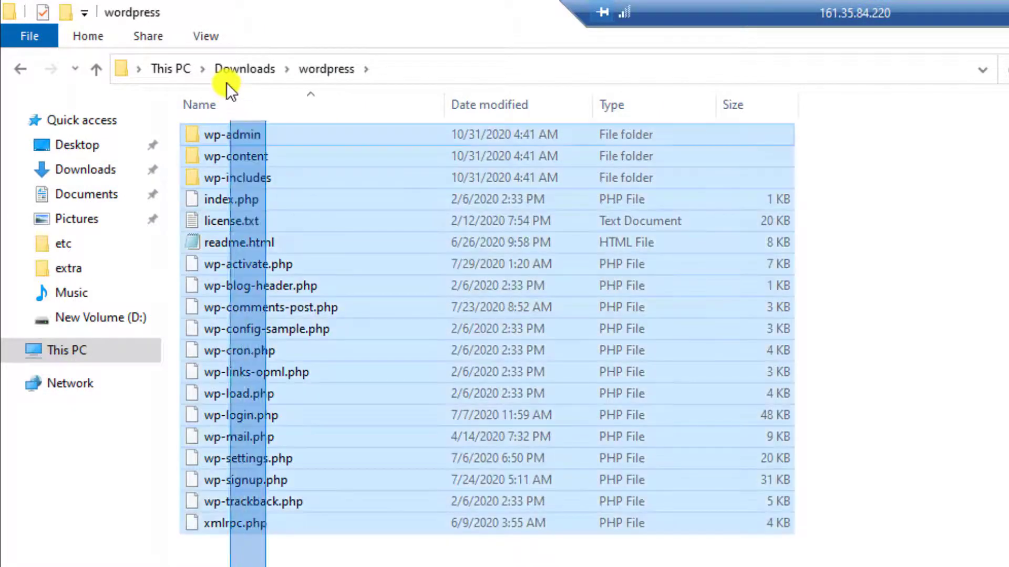
right_click(266, 212)
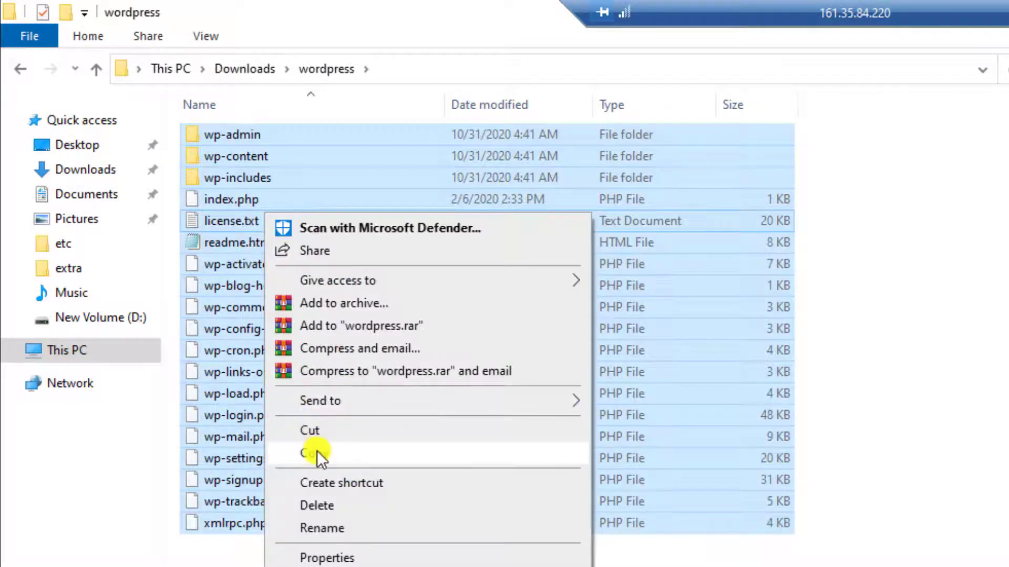
click(317, 452)
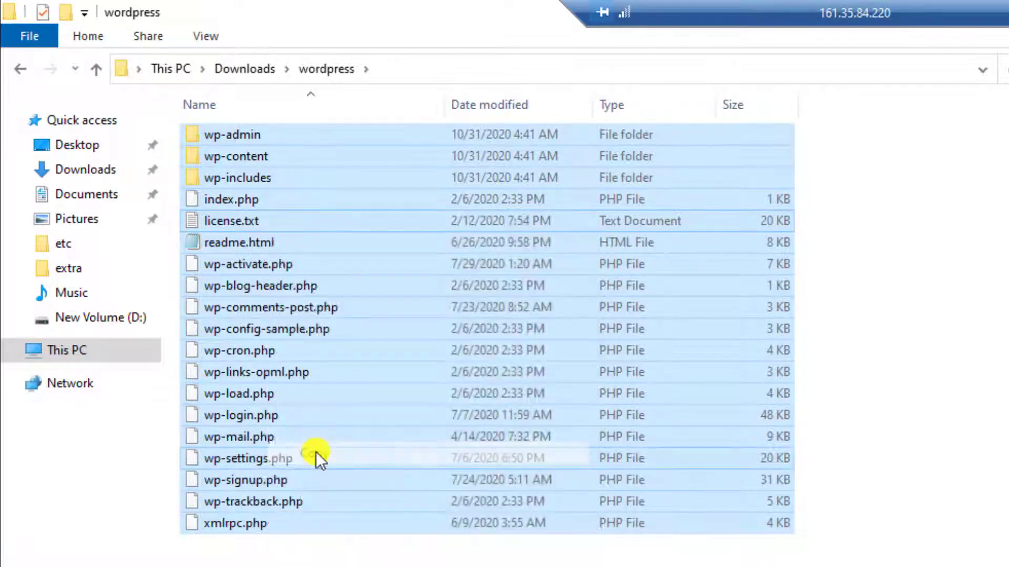
click(68, 318)
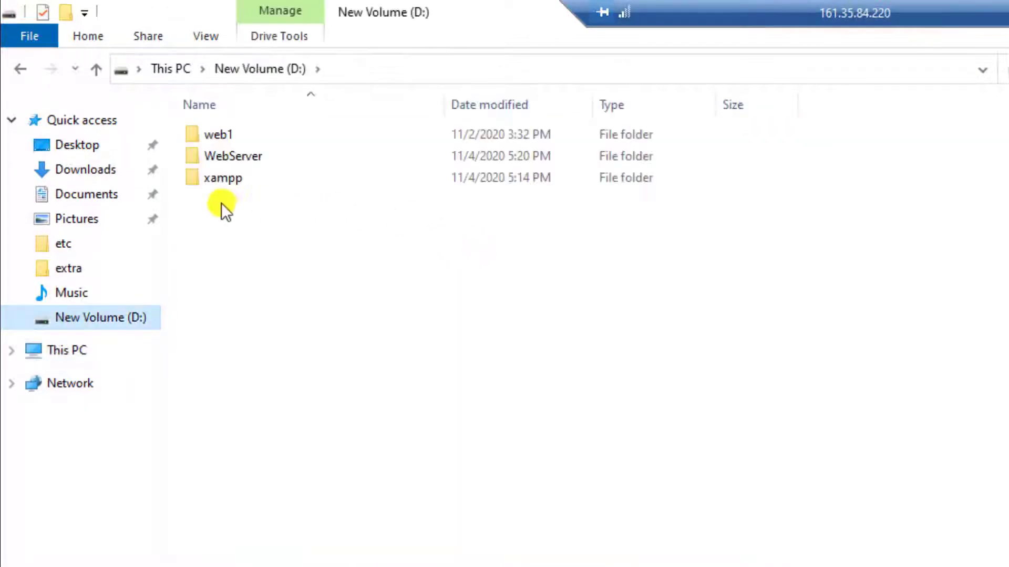
double_click(249, 157)
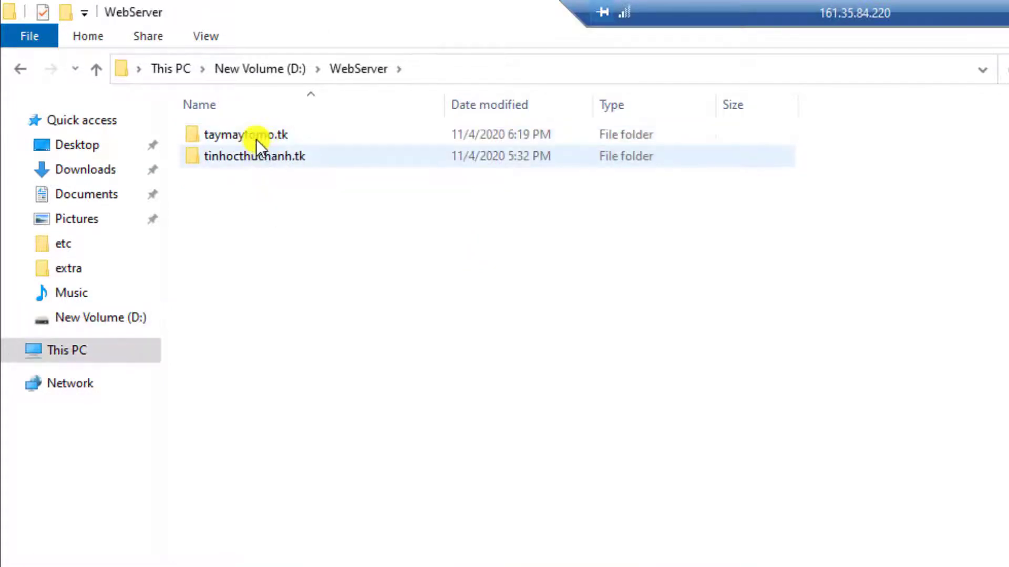
double_click(257, 138)
right_click(322, 227)
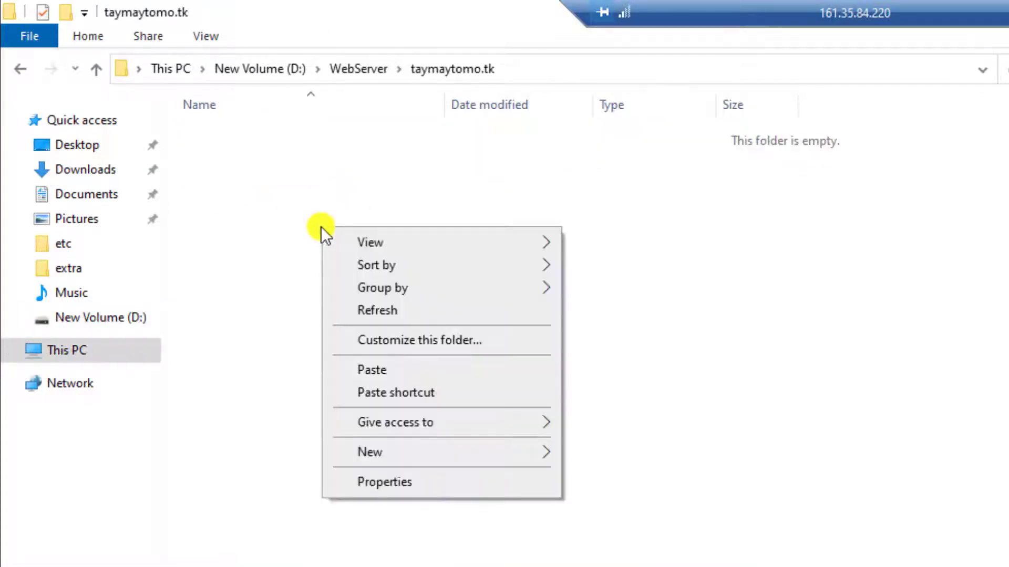
click(379, 374)
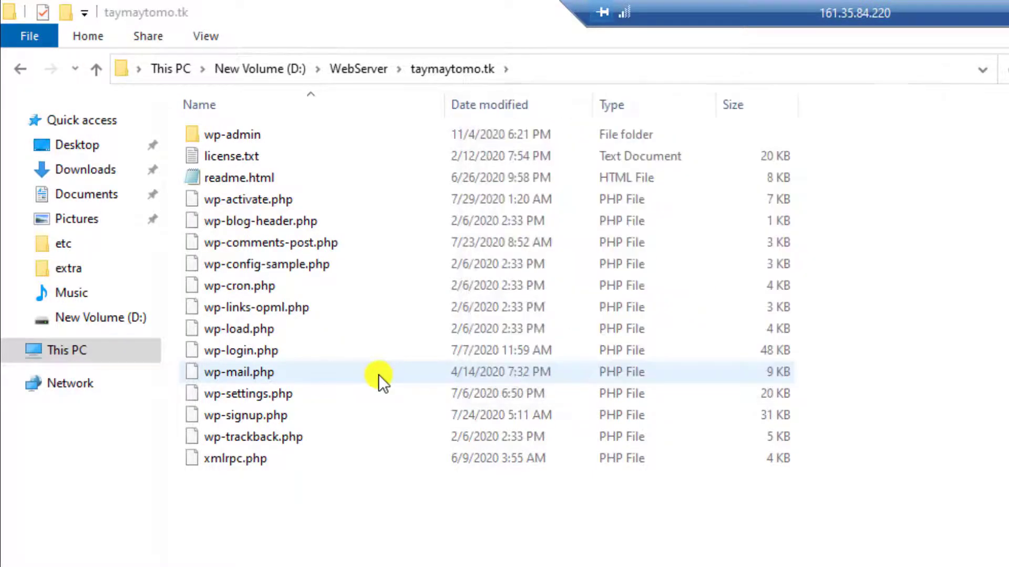
key(ctrl+a)
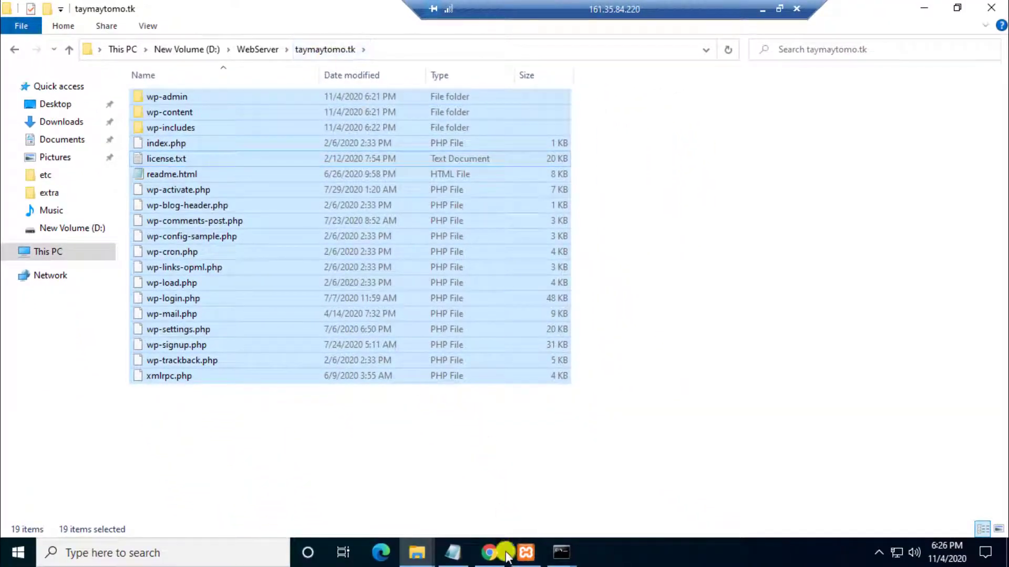
Step: Reload taymaytomo.tk in Chrome, continue setup in English, and reach the database details form
click(493, 554)
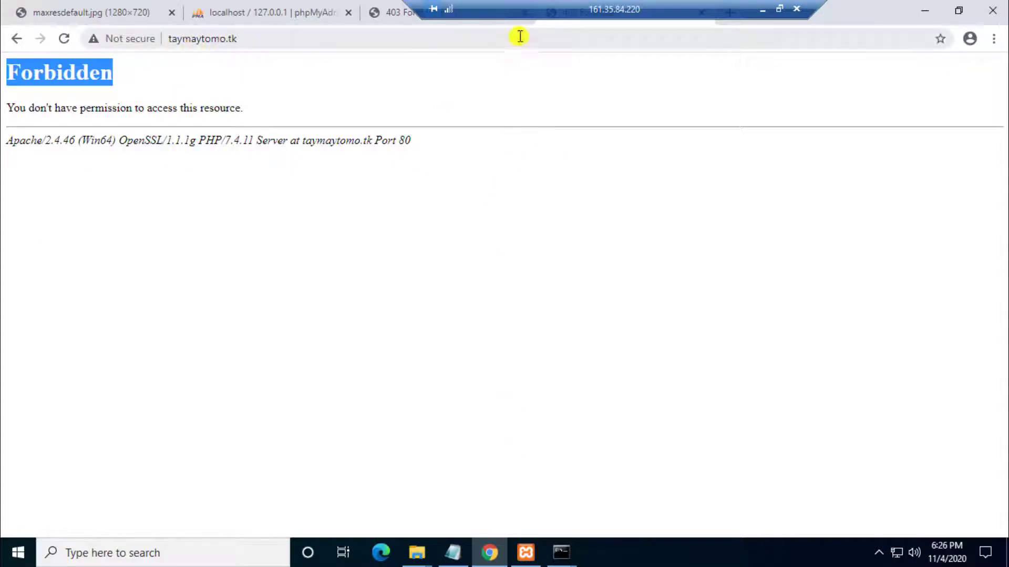
drag(499, 17, 682, 16)
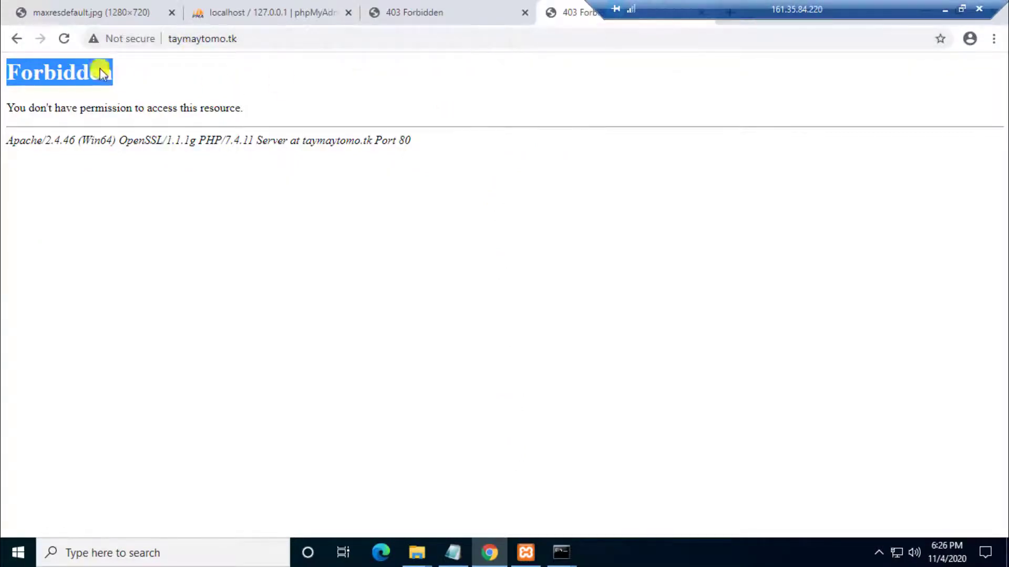
click(65, 39)
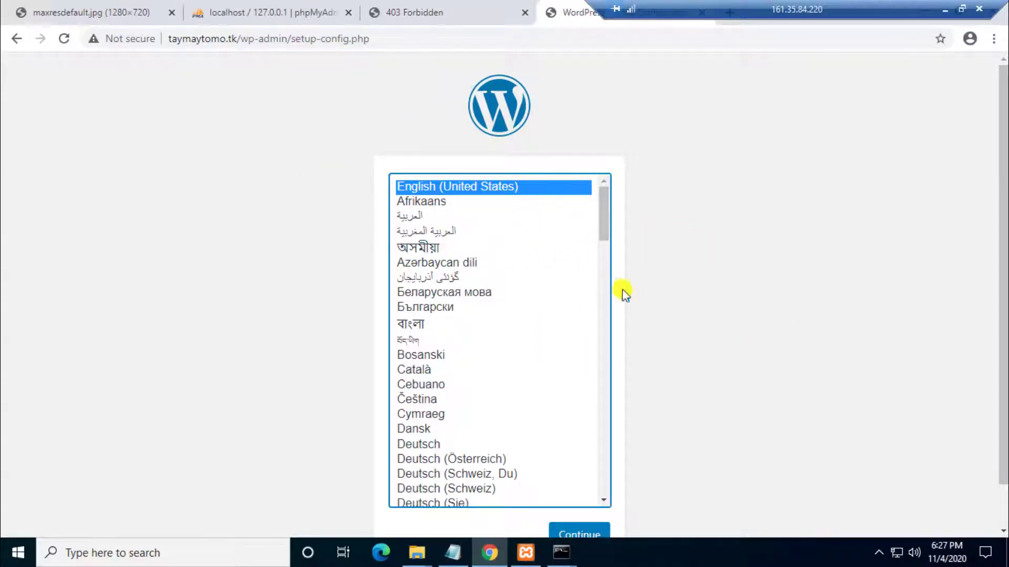
click(655, 325)
scroll(651, 329, down, 1)
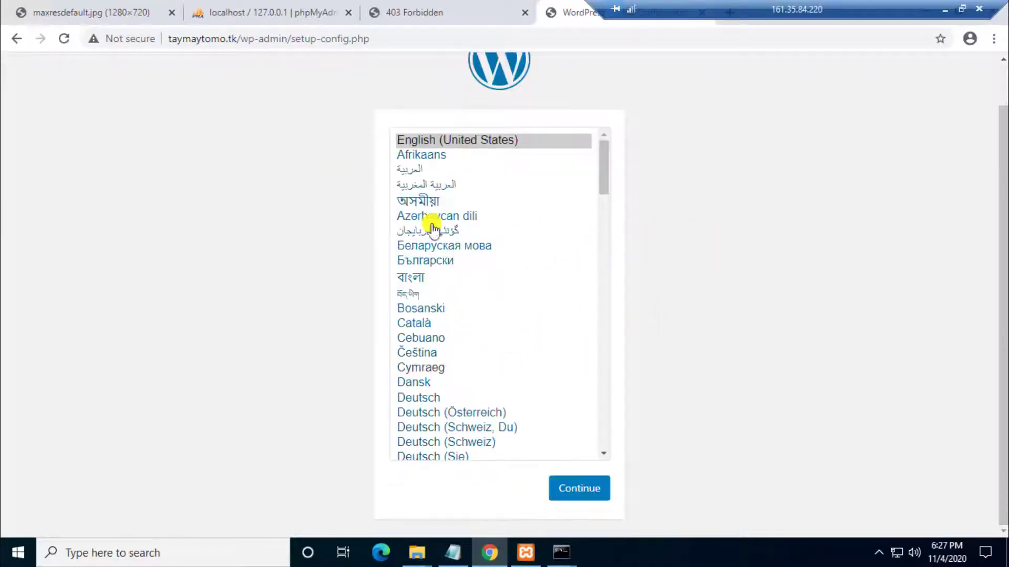
click(578, 490)
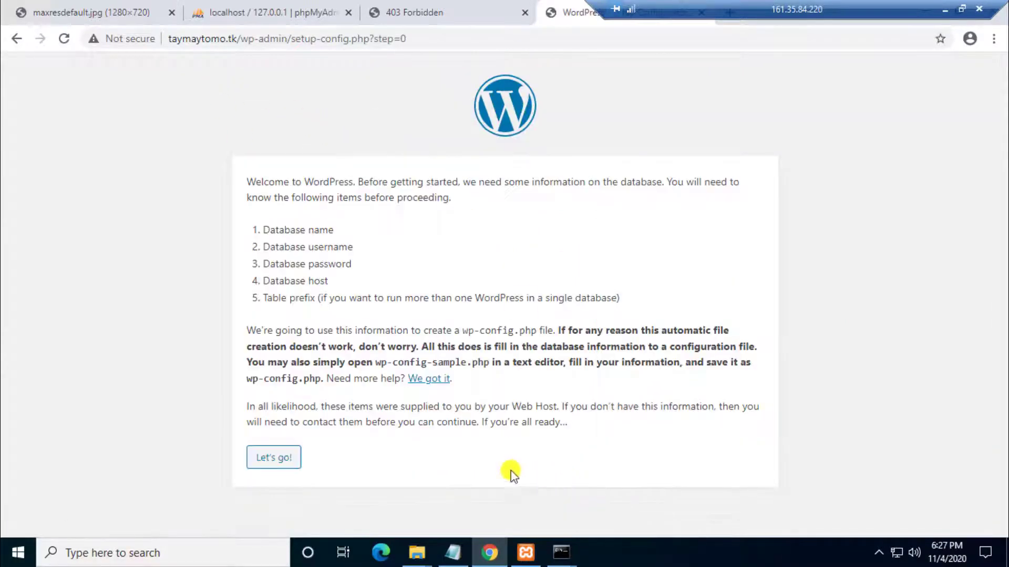
click(279, 459)
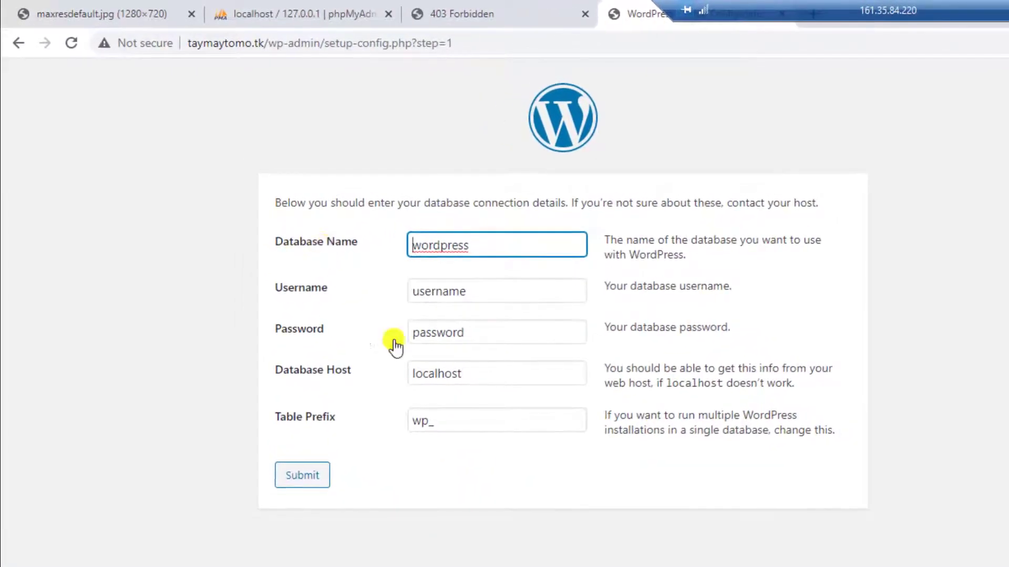
click(474, 566)
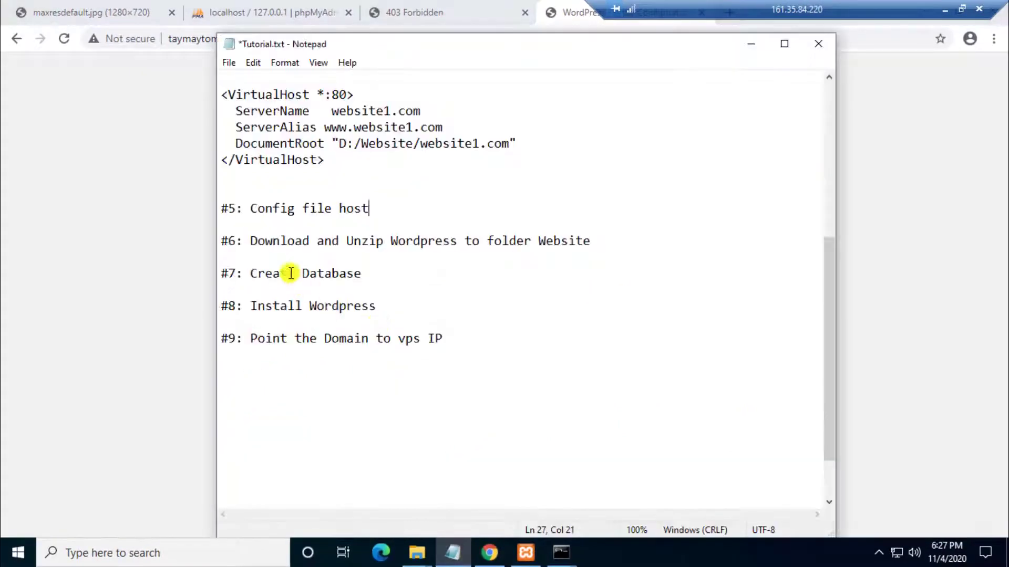
drag(250, 273, 358, 275)
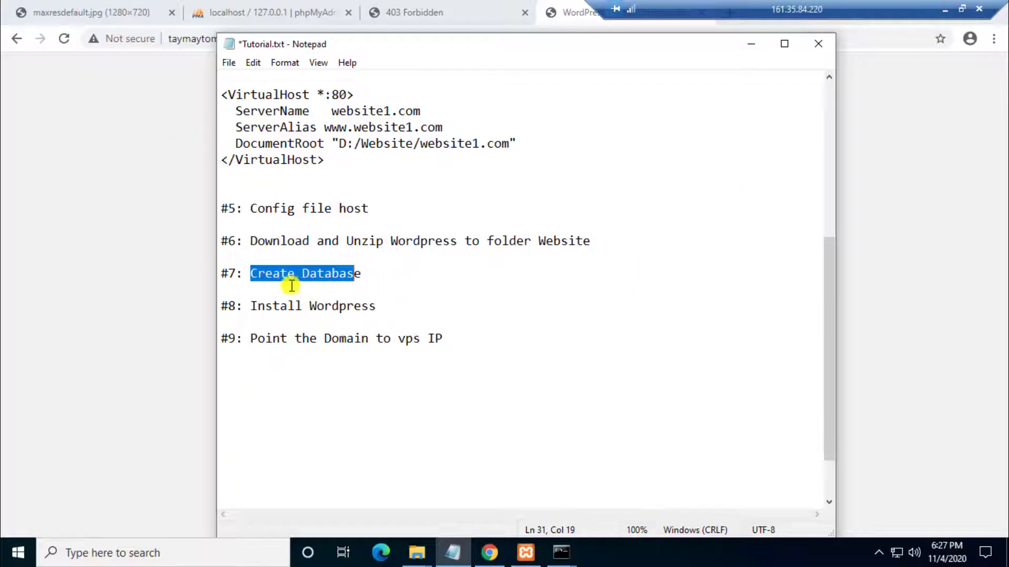
click(128, 187)
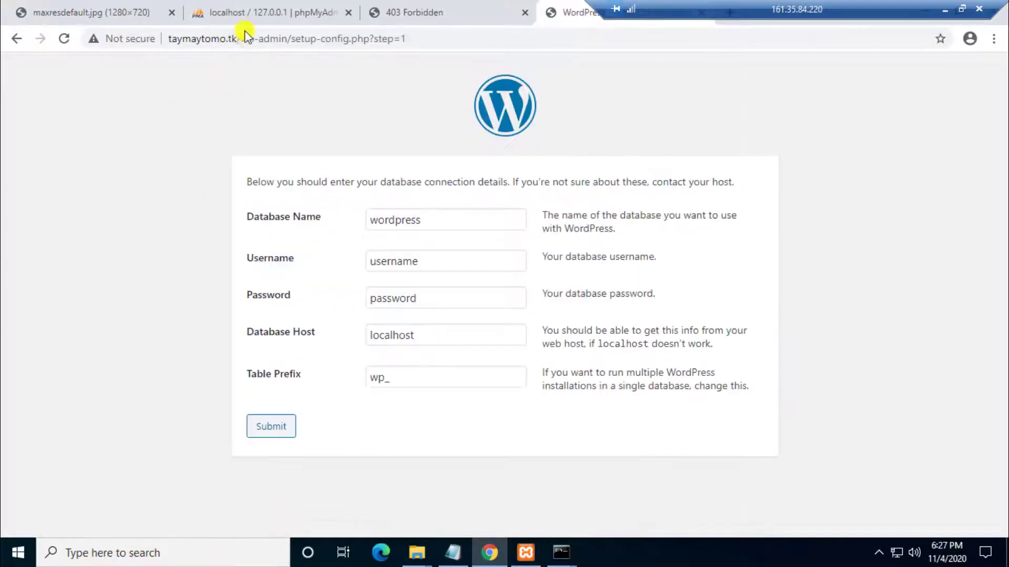
Step: Create a new empty phpMyAdmin database named taymaytomo with utf8mb4_general_ci collation
click(310, 23)
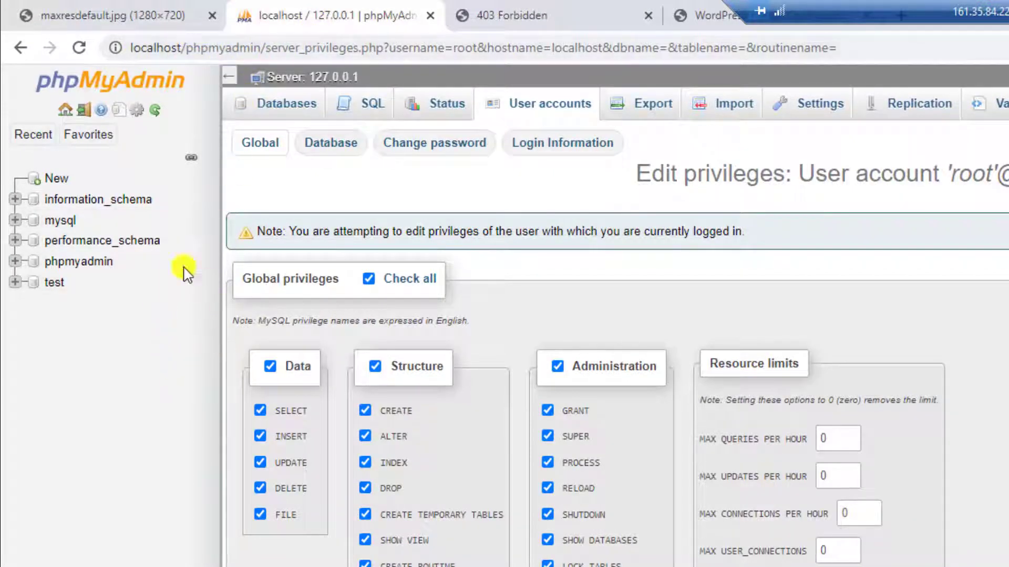
click(55, 181)
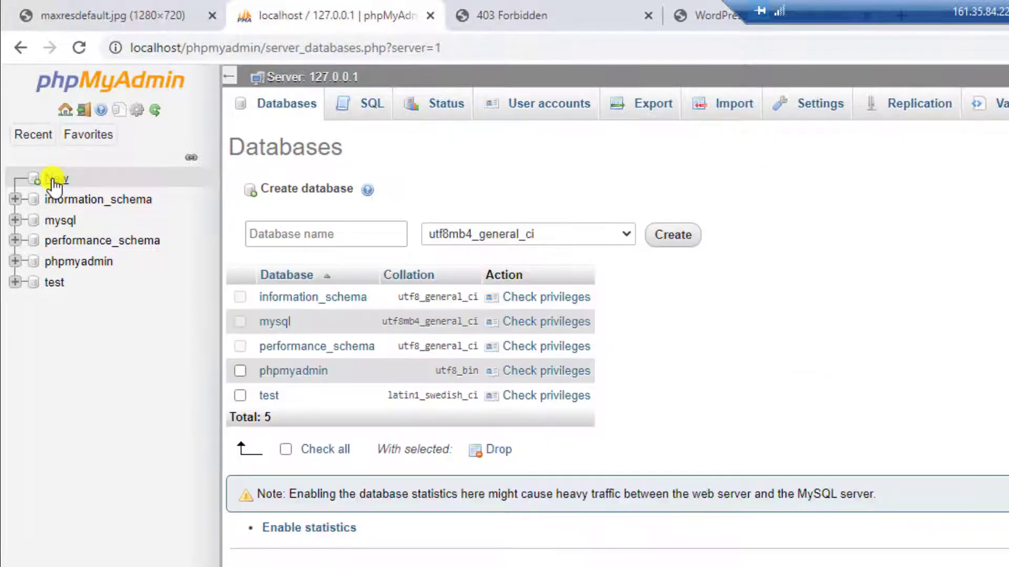
click(266, 234)
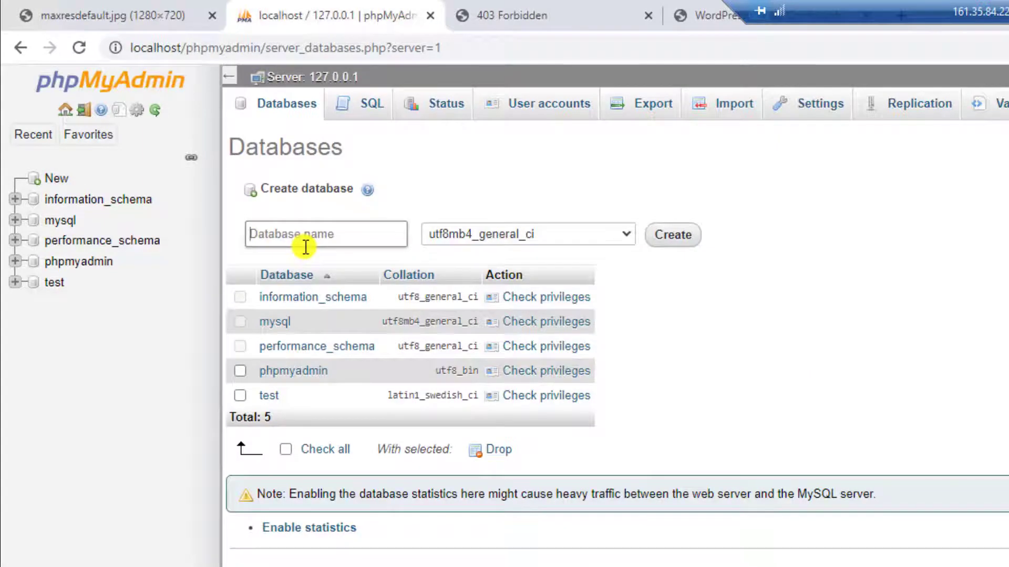
text(taymaytomo)
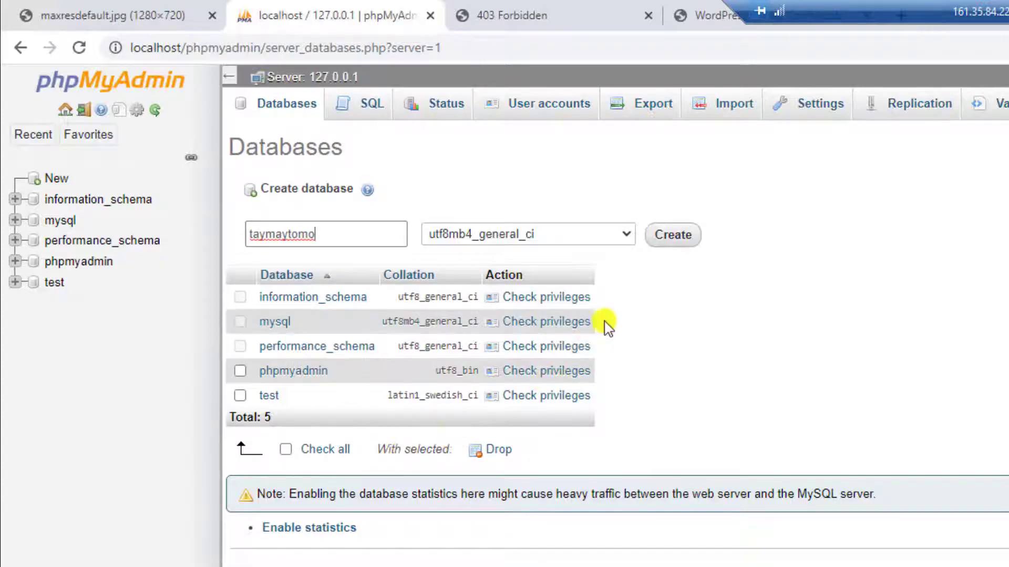
click(681, 242)
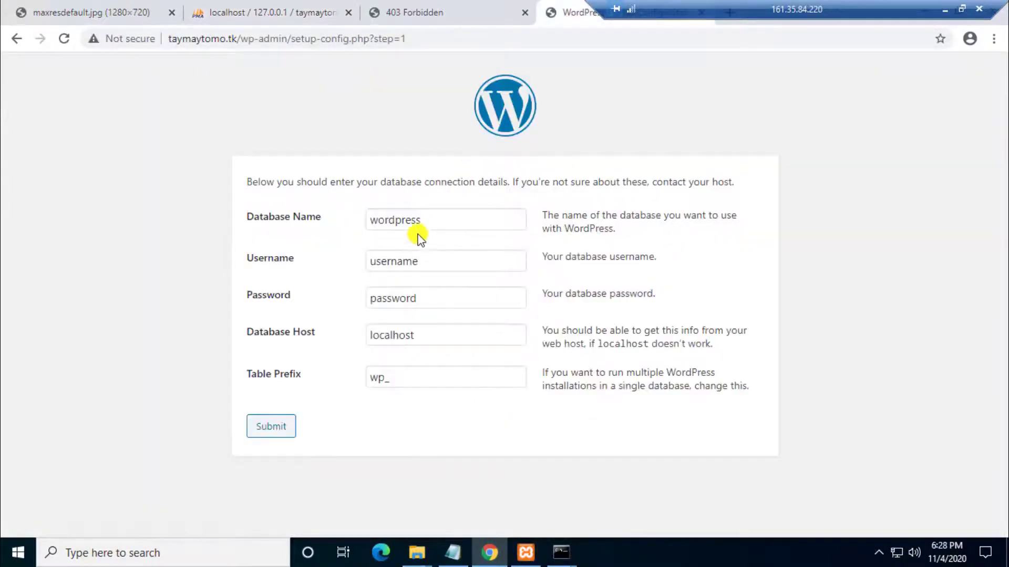
Step: Connect WordPress to the taymaytomo database as root with its password, then run the installer
double_click(439, 221)
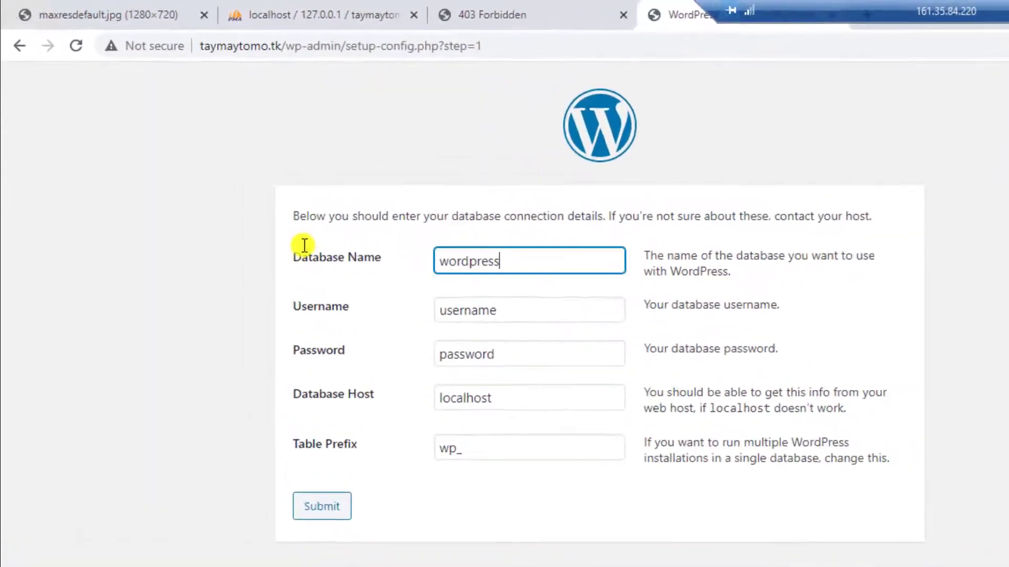
text(taymaytomo)
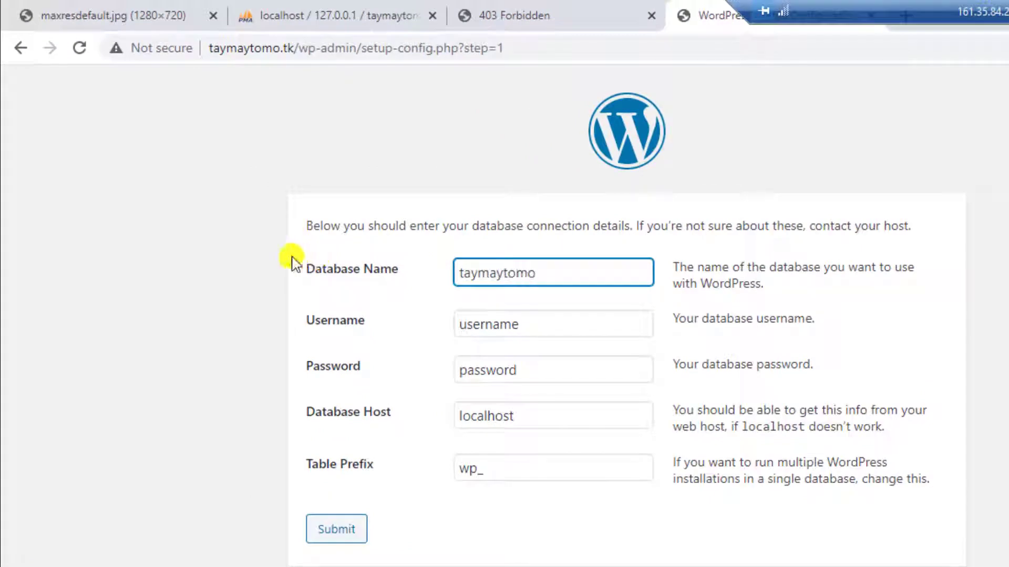
key(Tab)
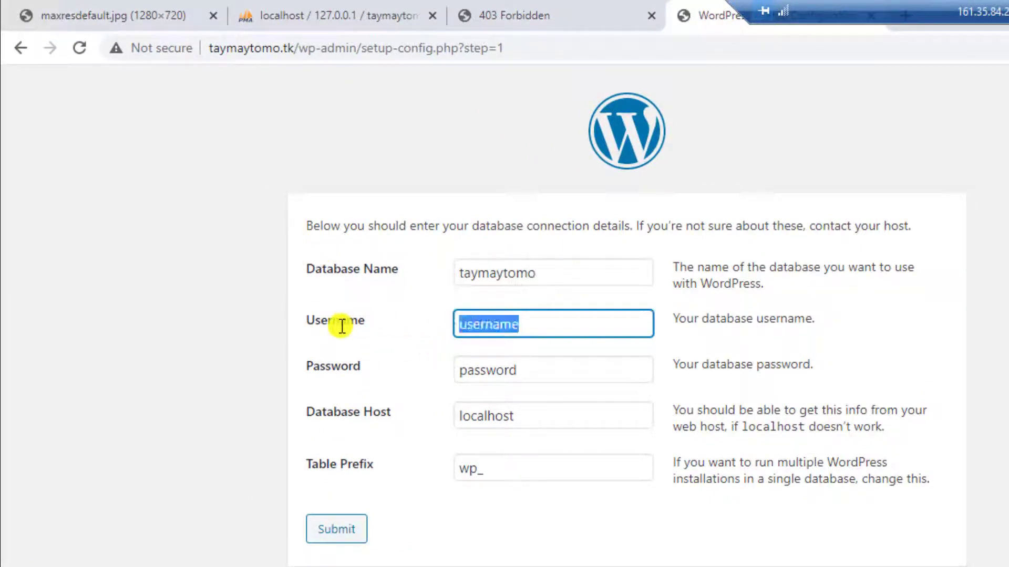
text(root)
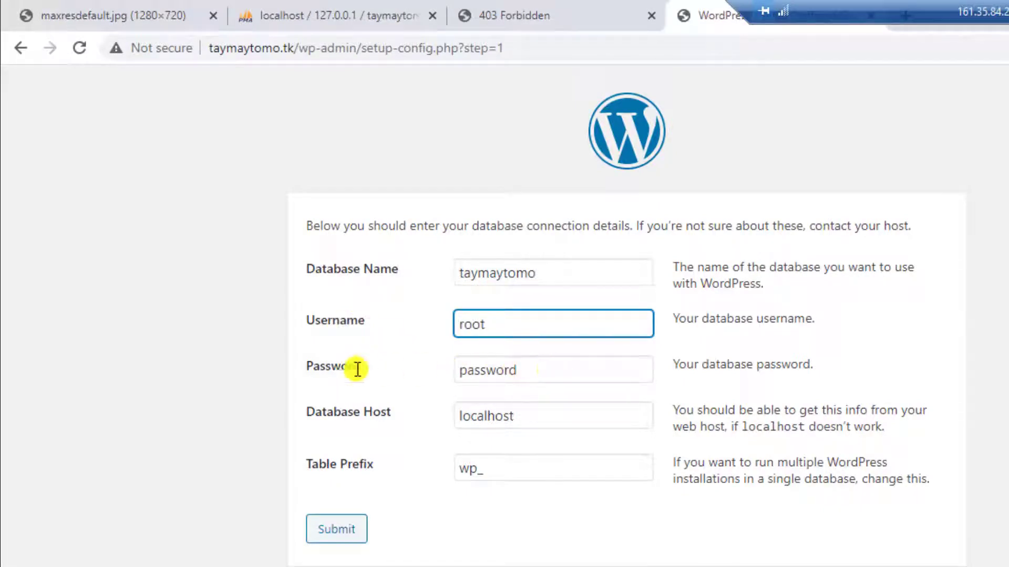
key(Tab)
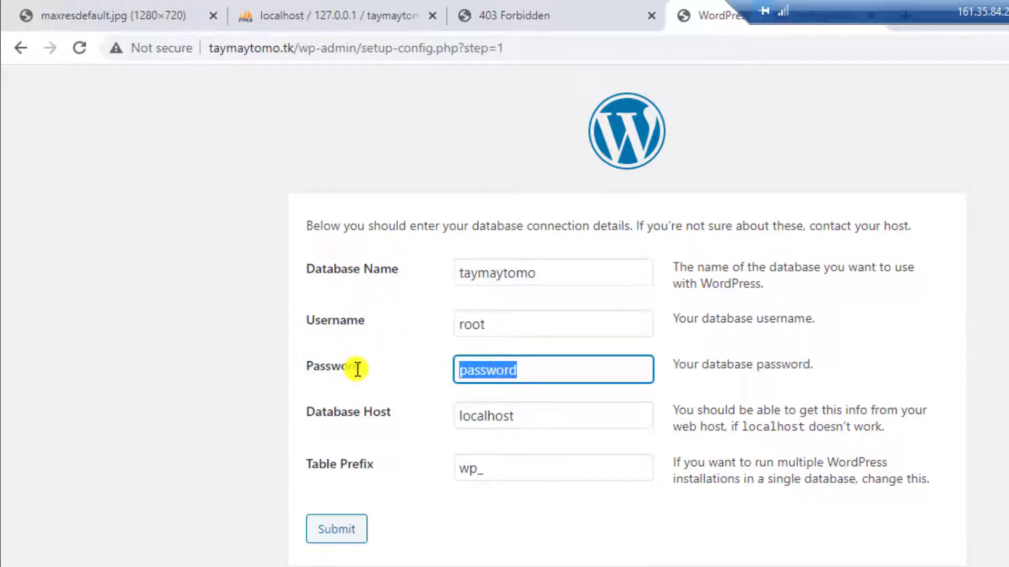
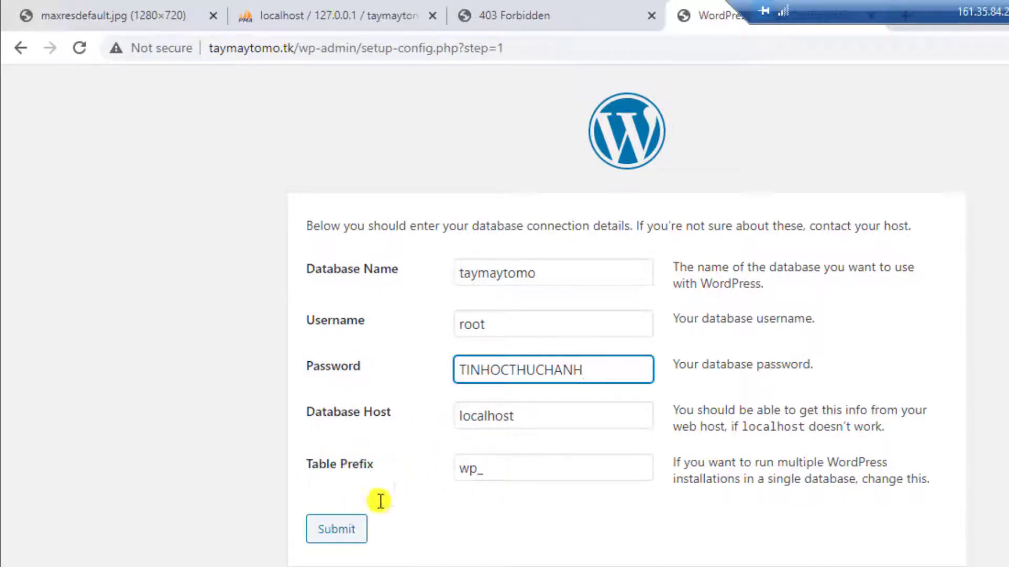
click(341, 528)
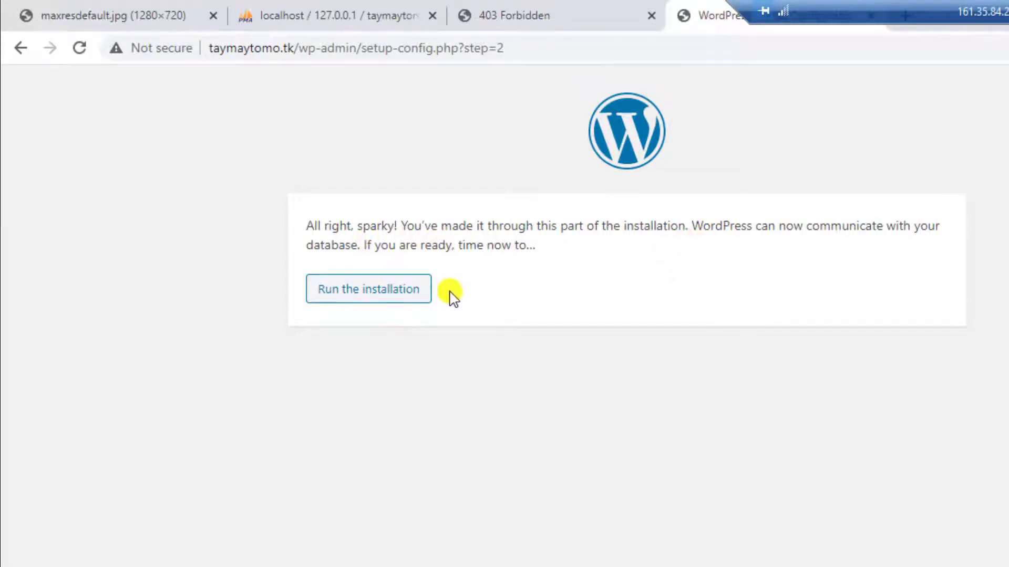
click(350, 295)
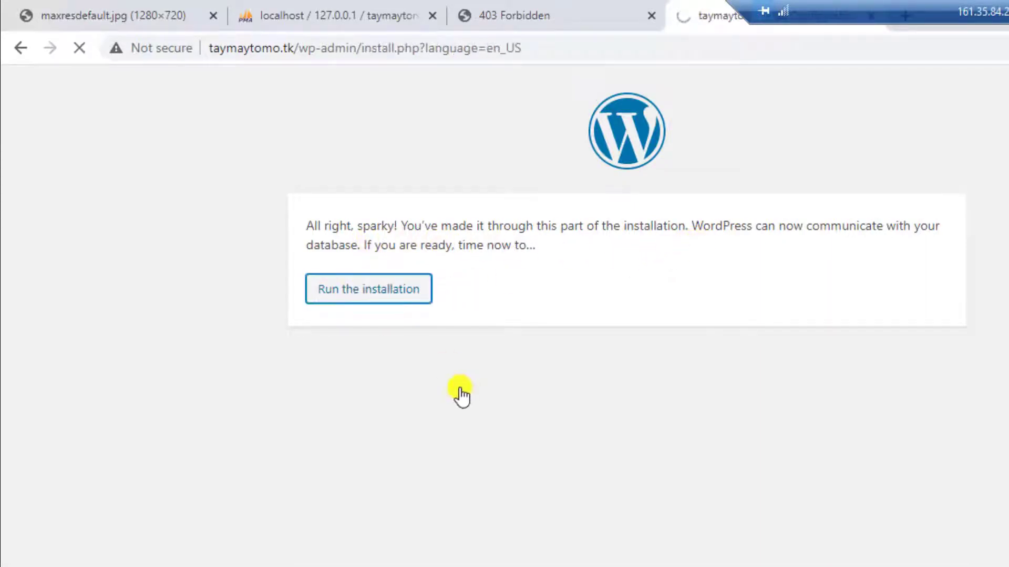
Step: Install the TAY MAY TO MO site with admin user admintaymaytomo, an admin password and e-mail
scroll(382, 359, down, 2)
scroll(382, 359, down, 2)
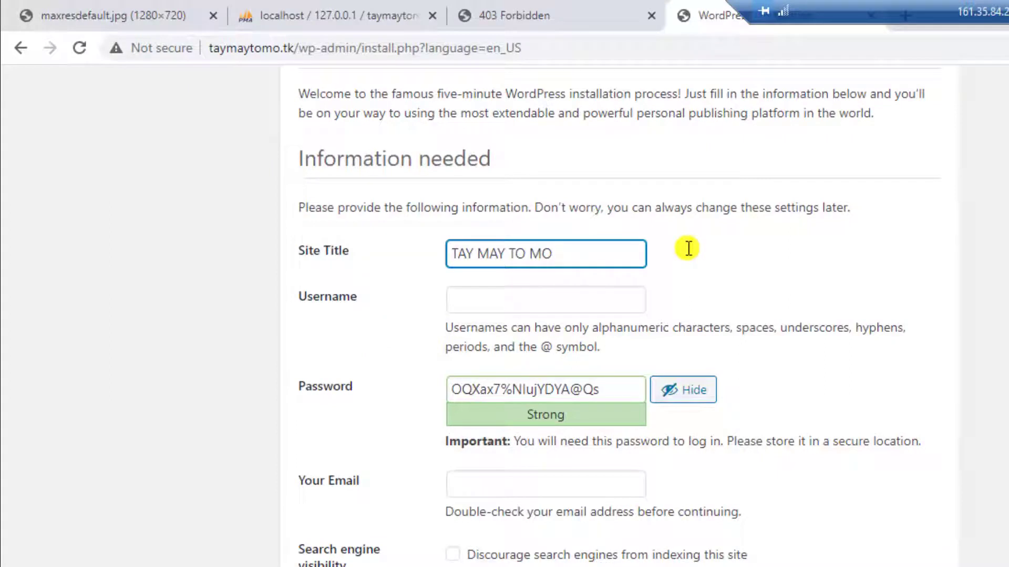
key(Tab)
text(admin)
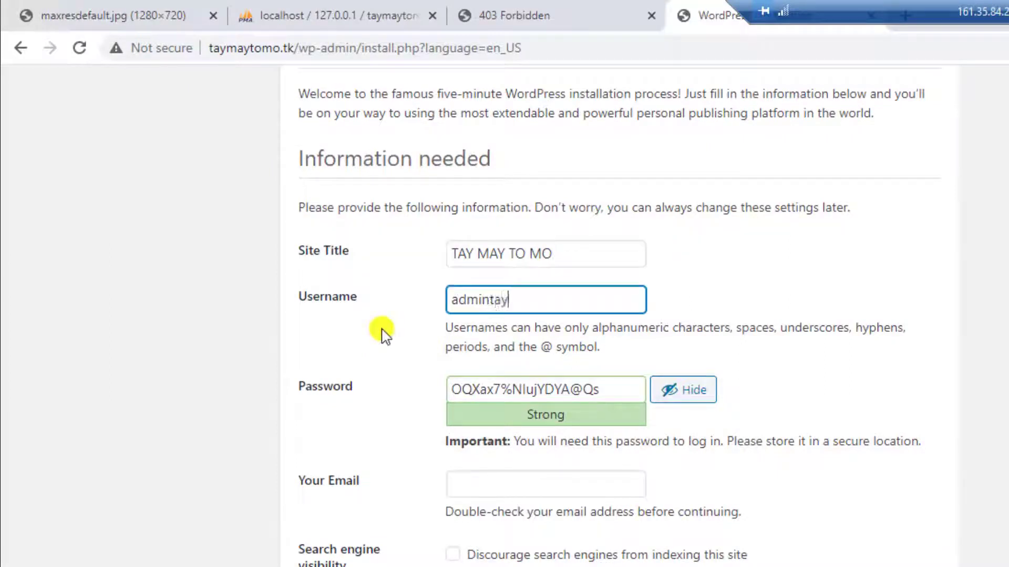
text(taymaytomo)
drag(610, 390, 417, 386)
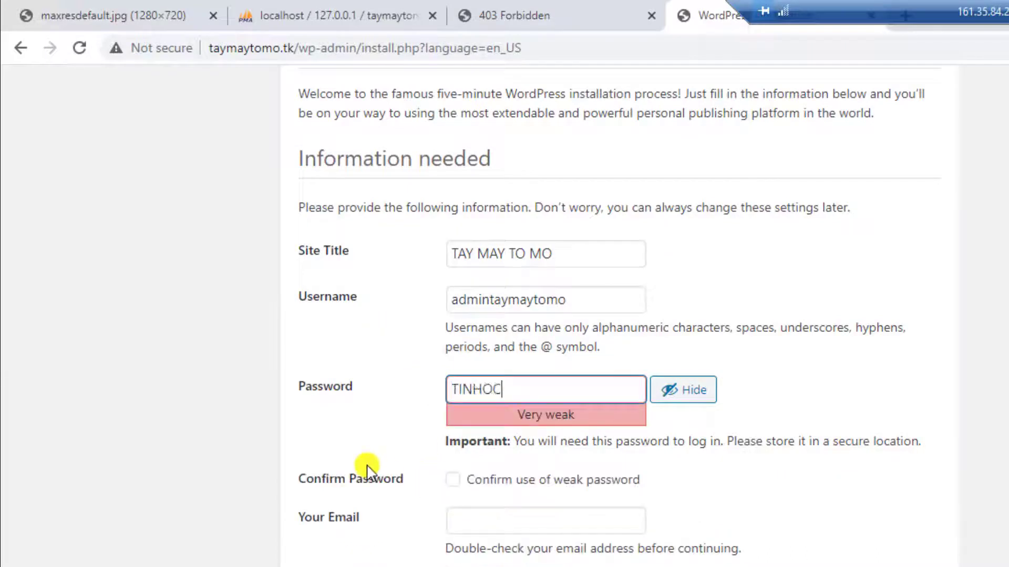
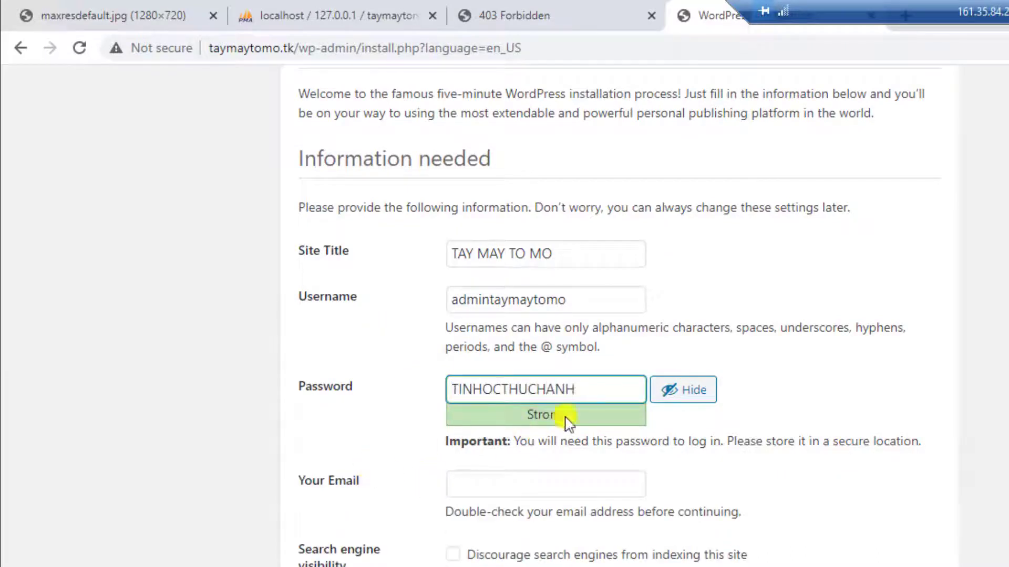
click(526, 481)
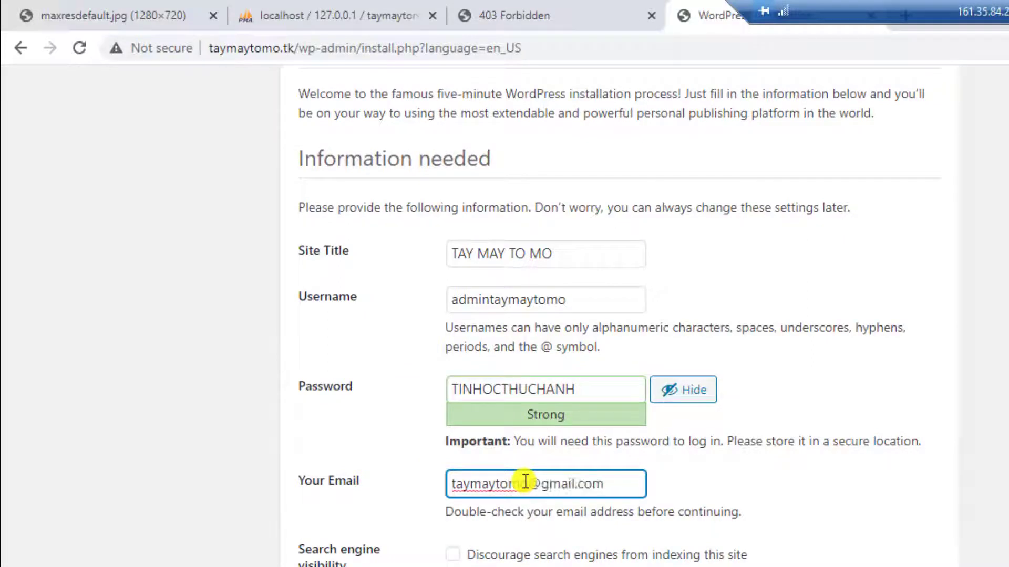
key(Return)
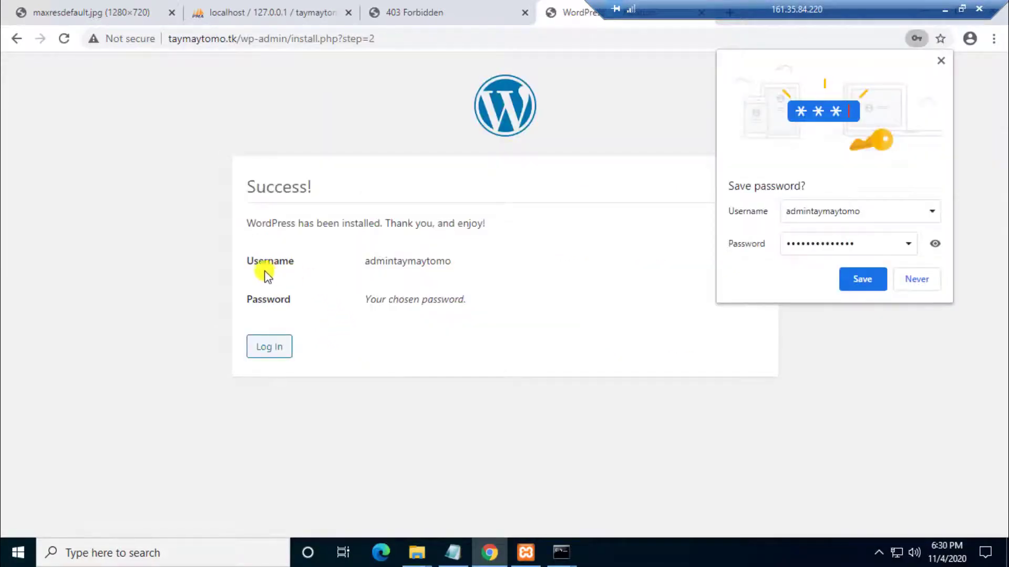
Step: Log in to the taymaytomo.tk dashboard as admintaymaytomo with the admin password
click(935, 244)
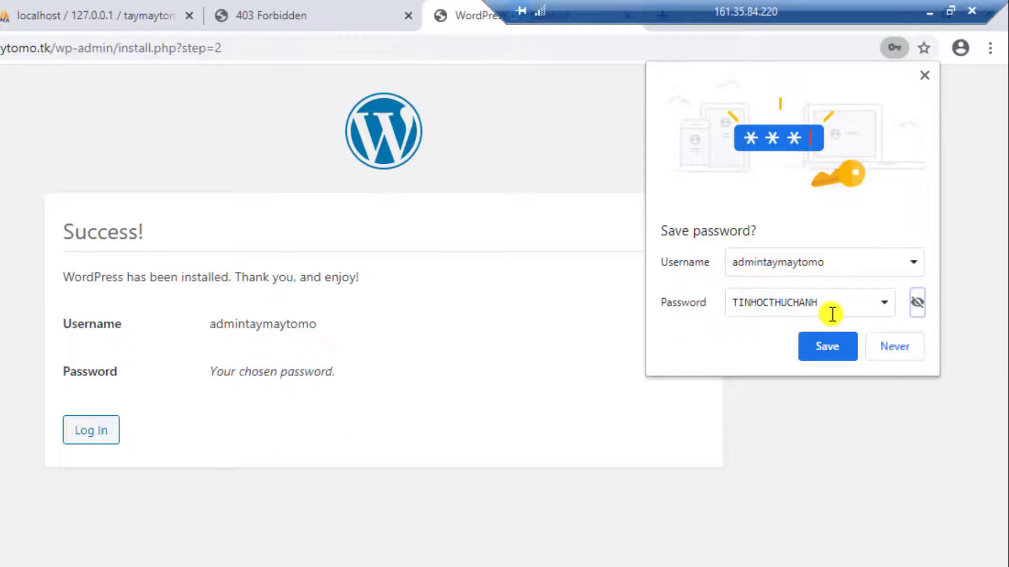
click(92, 435)
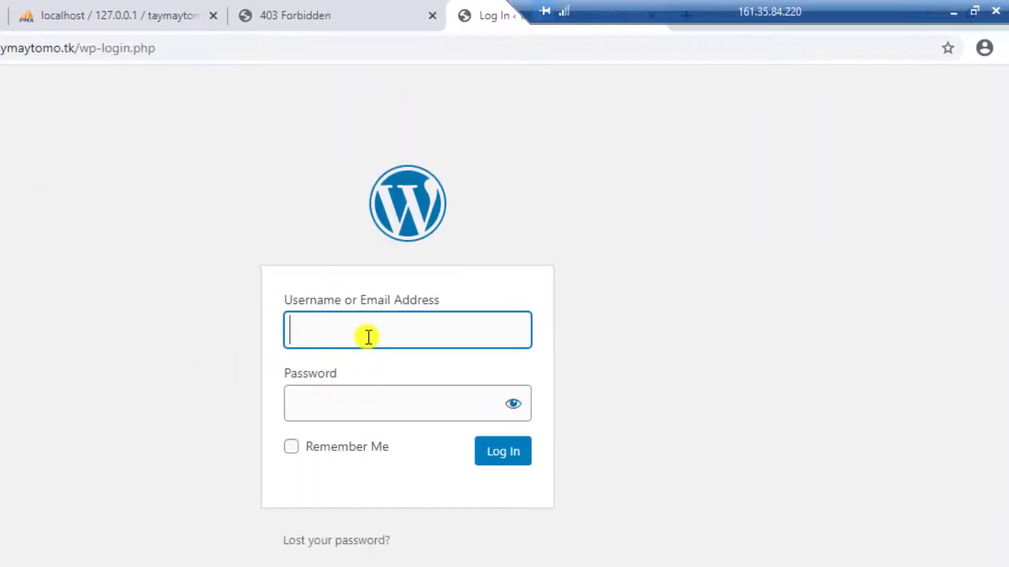
text(admin)
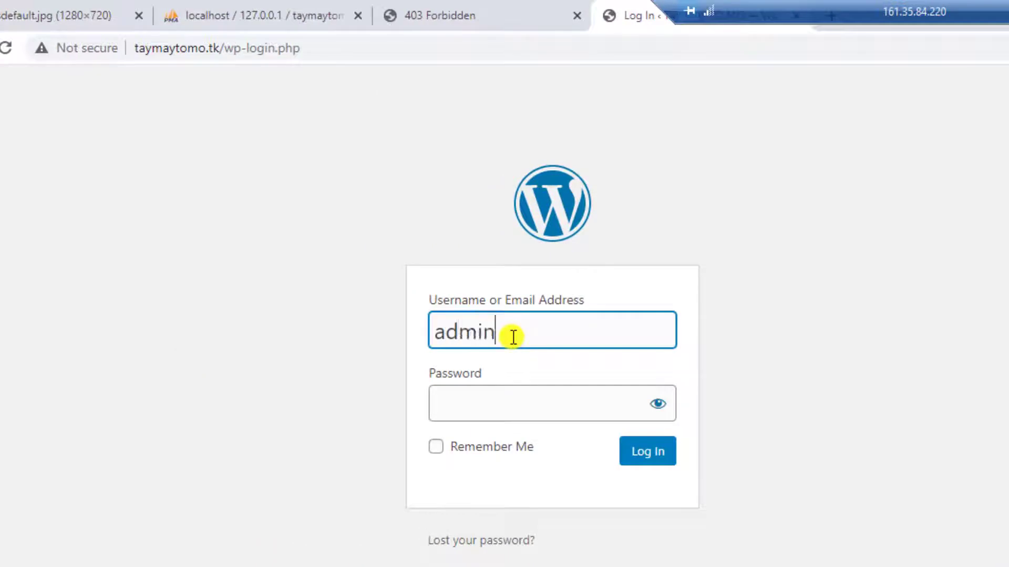
text(taymaytom)
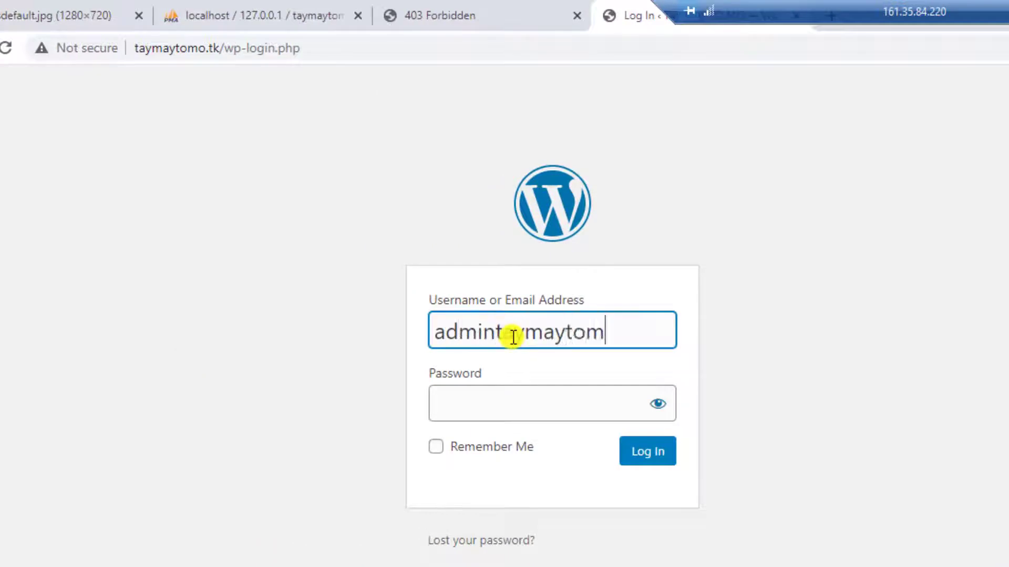
text(o)
key(Tab)
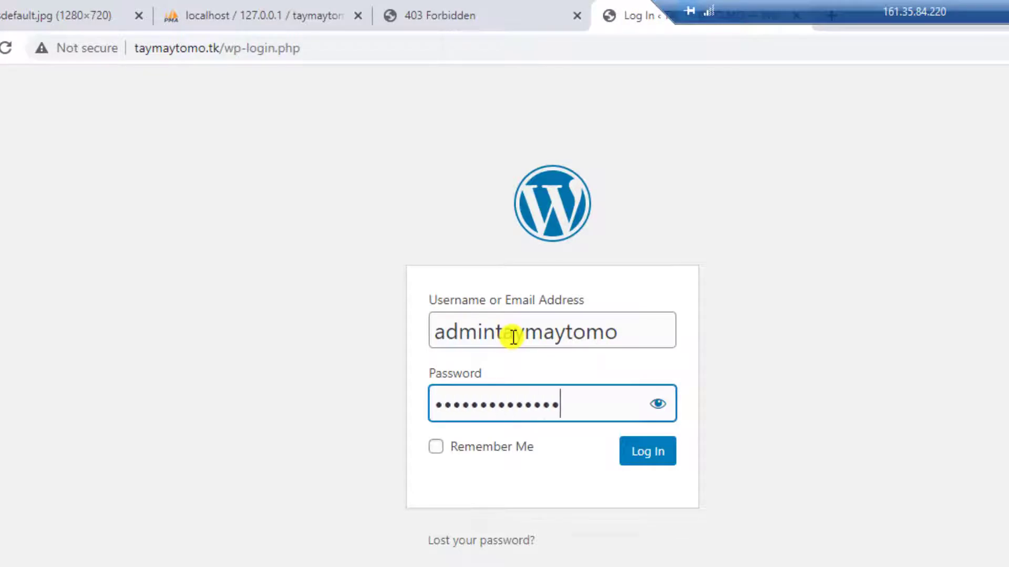
click(659, 410)
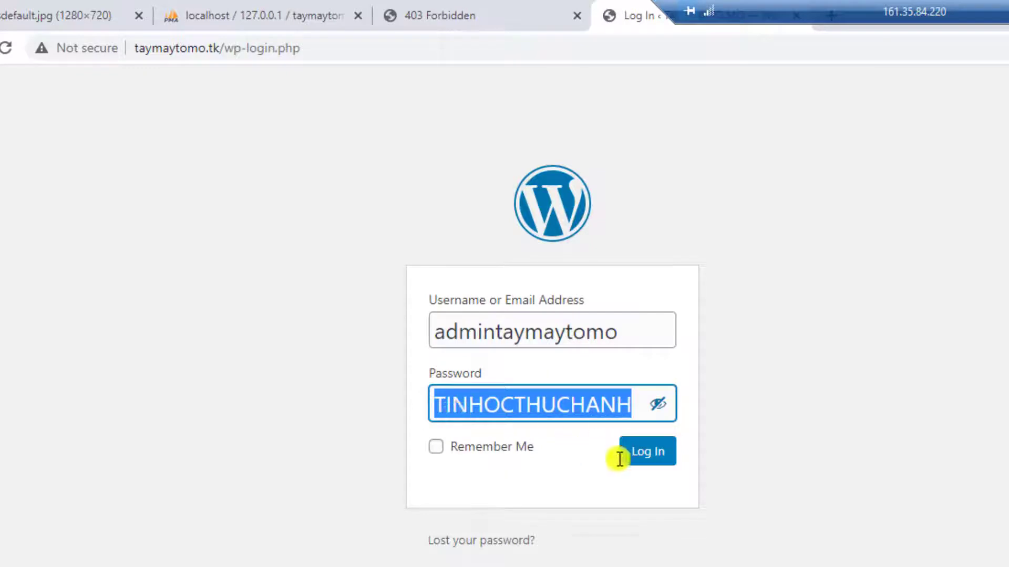
click(648, 453)
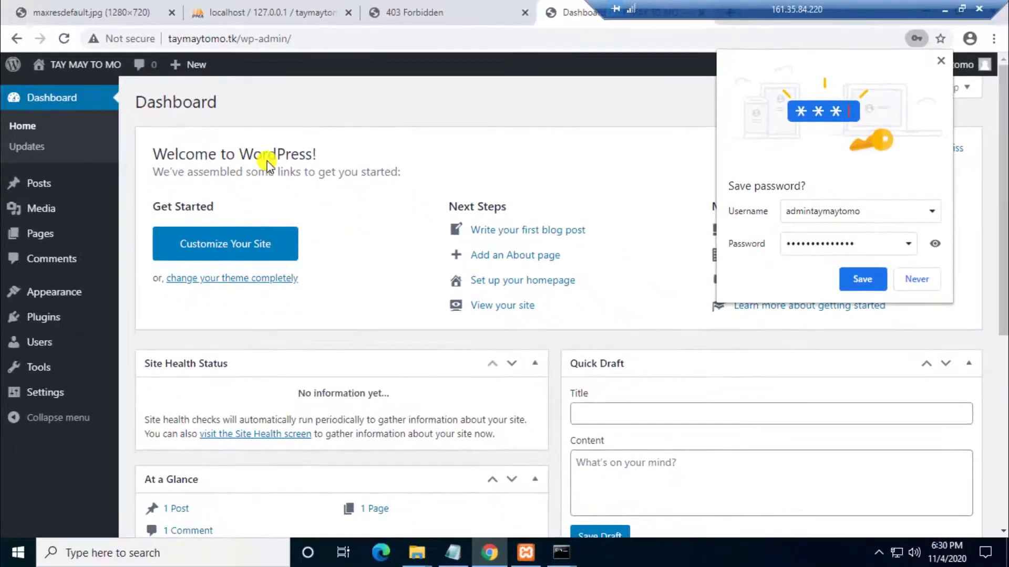
Step: View the site's Hello world! front page, then return to the tinhocthuchanh.tk Forbidden tab
click(848, 282)
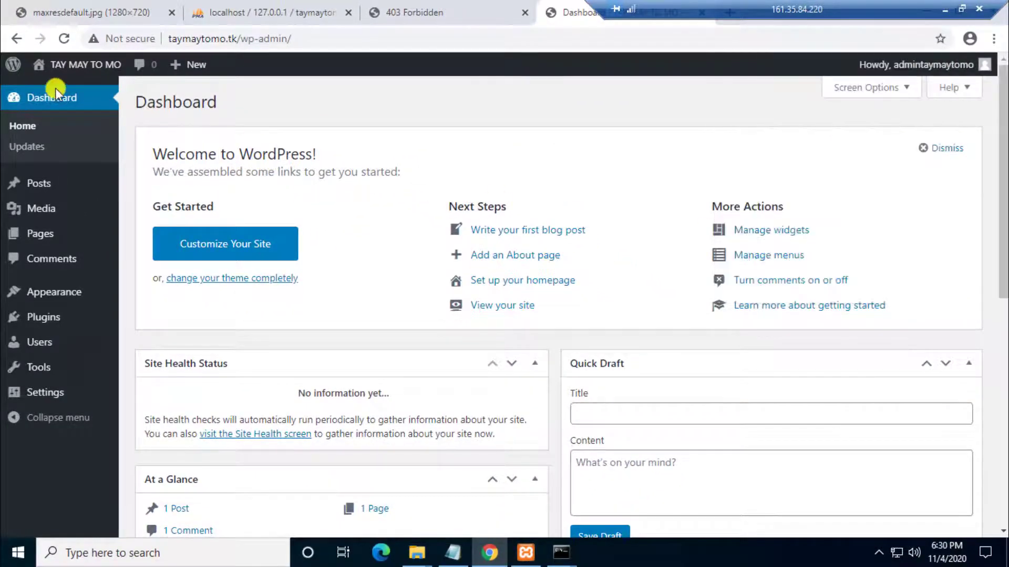
mouse_move(82, 64)
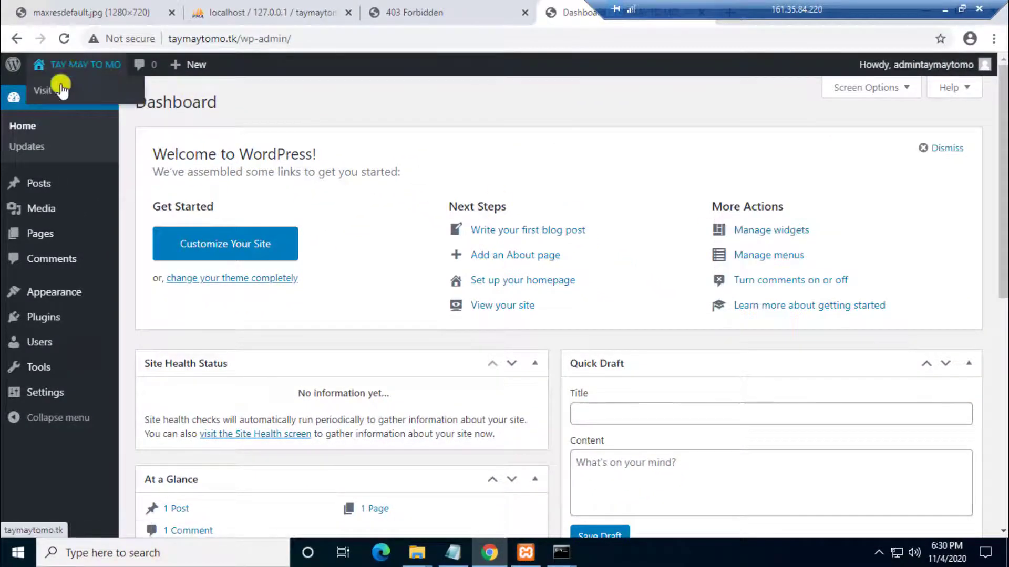
click(44, 95)
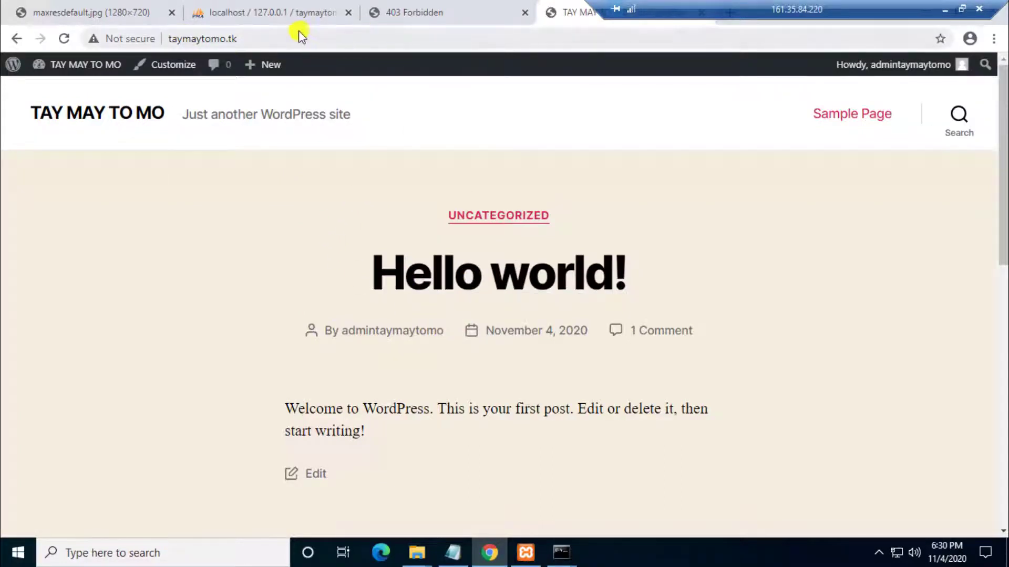
click(402, 13)
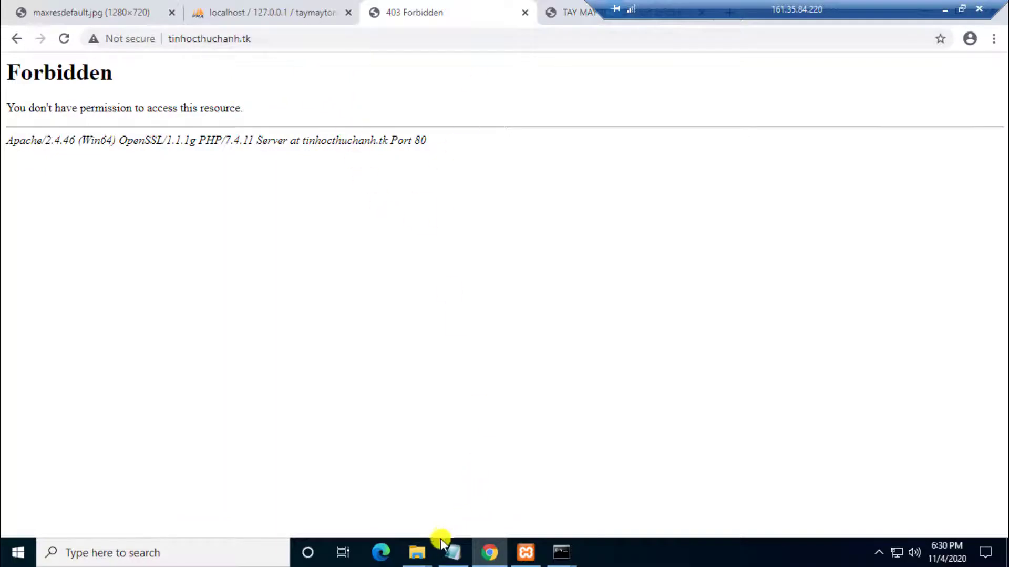
Step: Copy all the WordPress files from the Downloads\wordpress folder
mouse_move(425, 549)
click(448, 502)
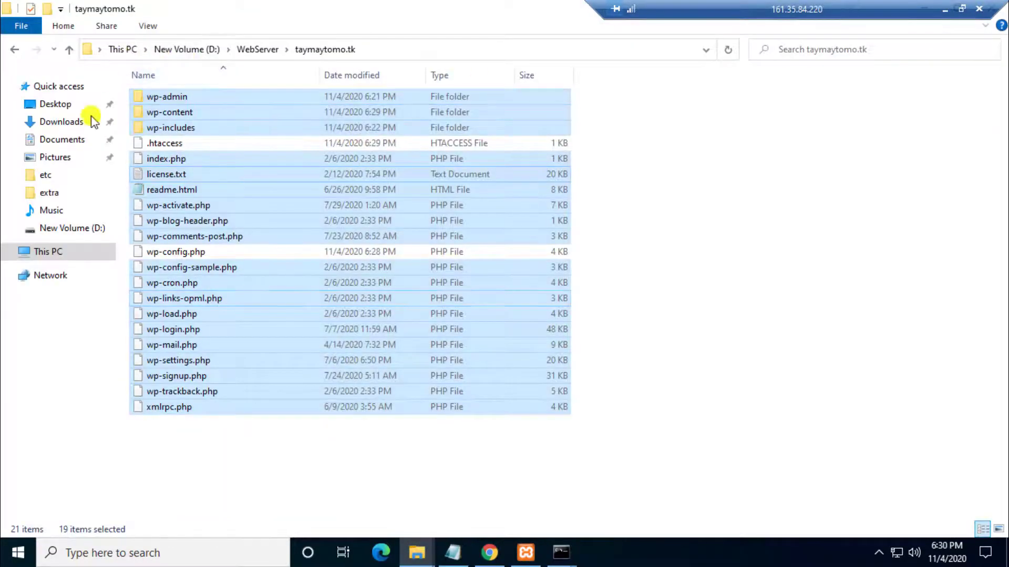
click(57, 123)
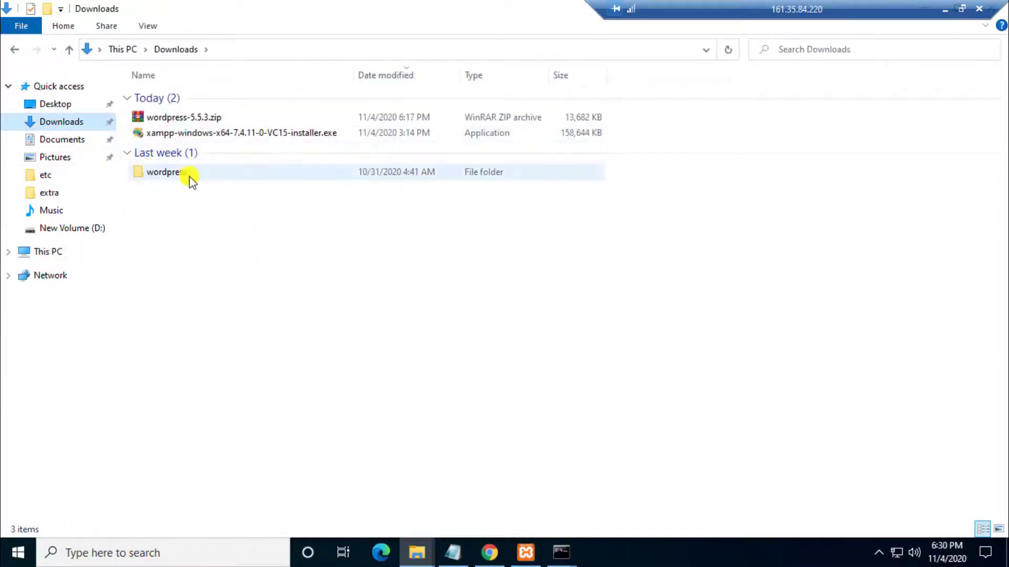
double_click(190, 174)
drag(197, 420, 179, 85)
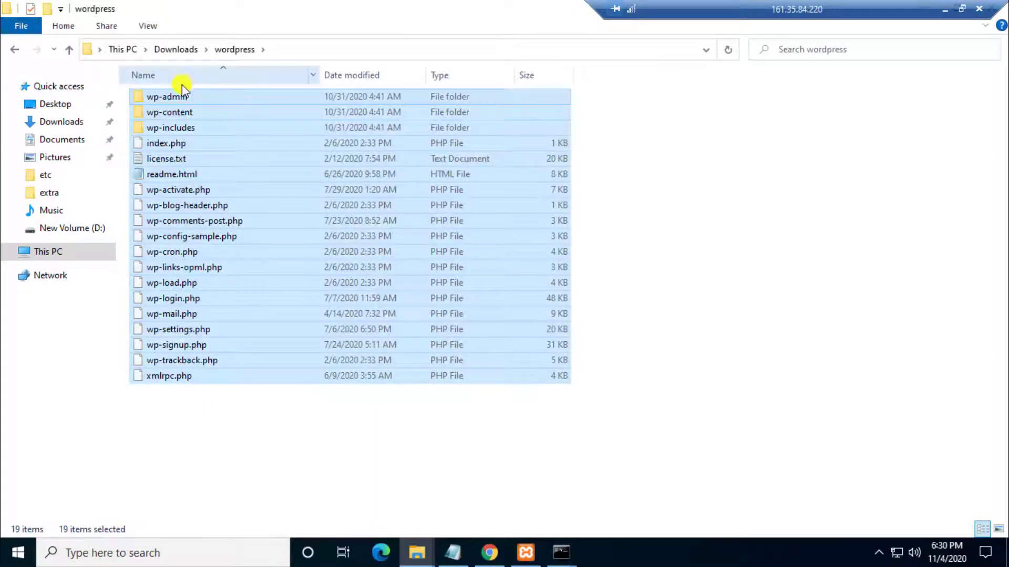
right_click(198, 166)
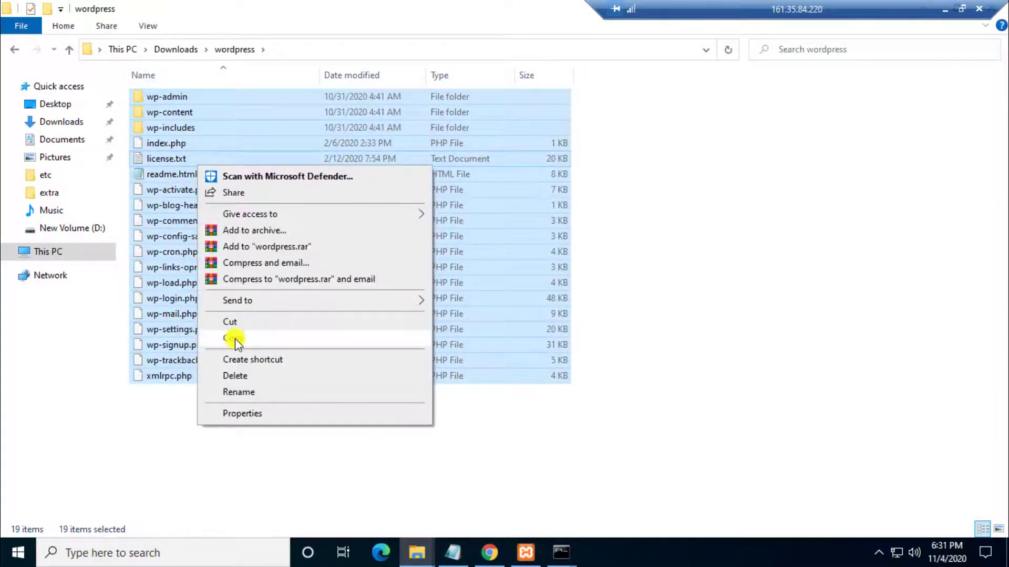
click(235, 338)
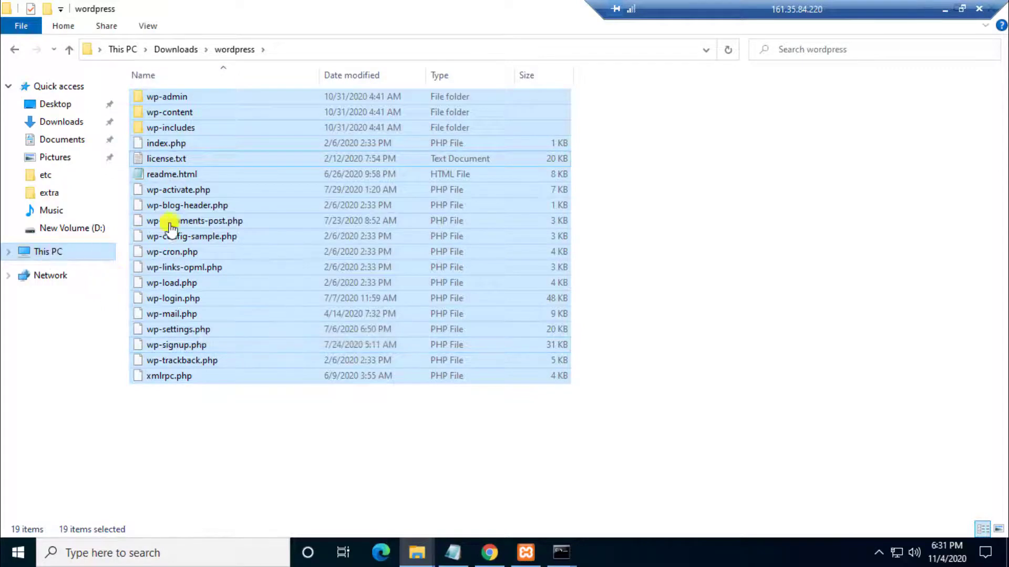
Step: Paste the WordPress files into D:\WebServer\tinhocthuchanh.tk and return to Chrome
click(351, 219)
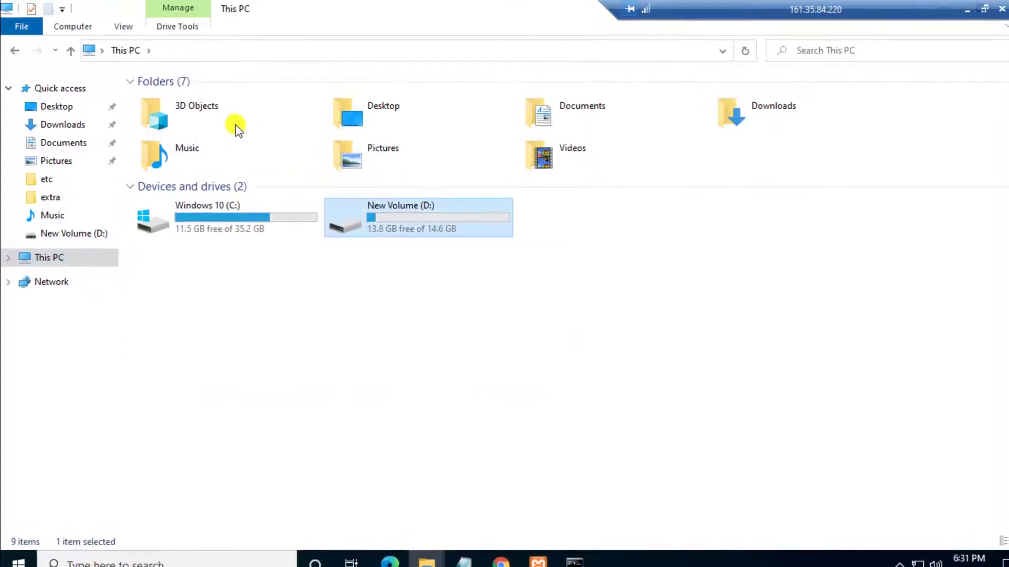
double_click(272, 164)
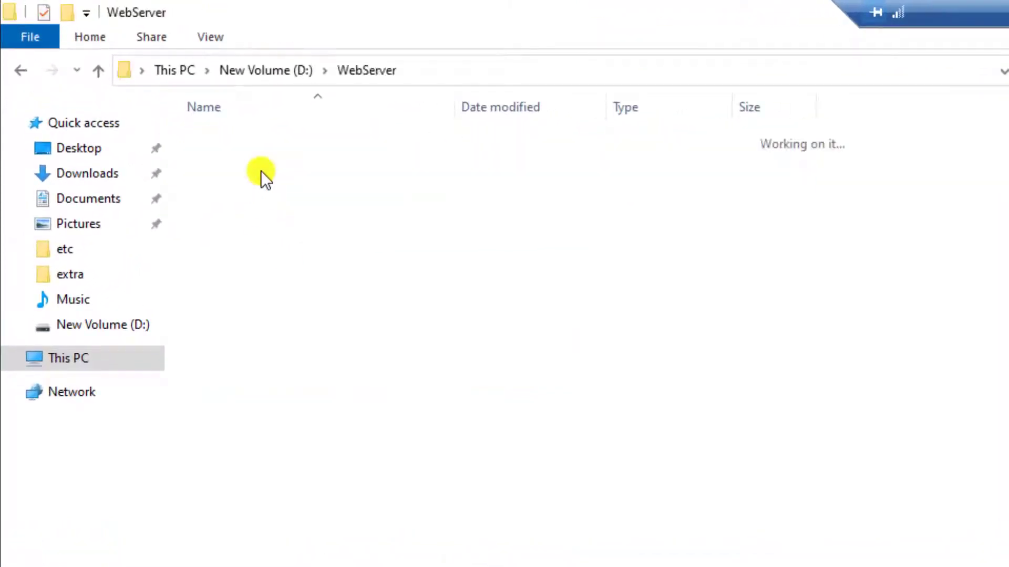
click(269, 162)
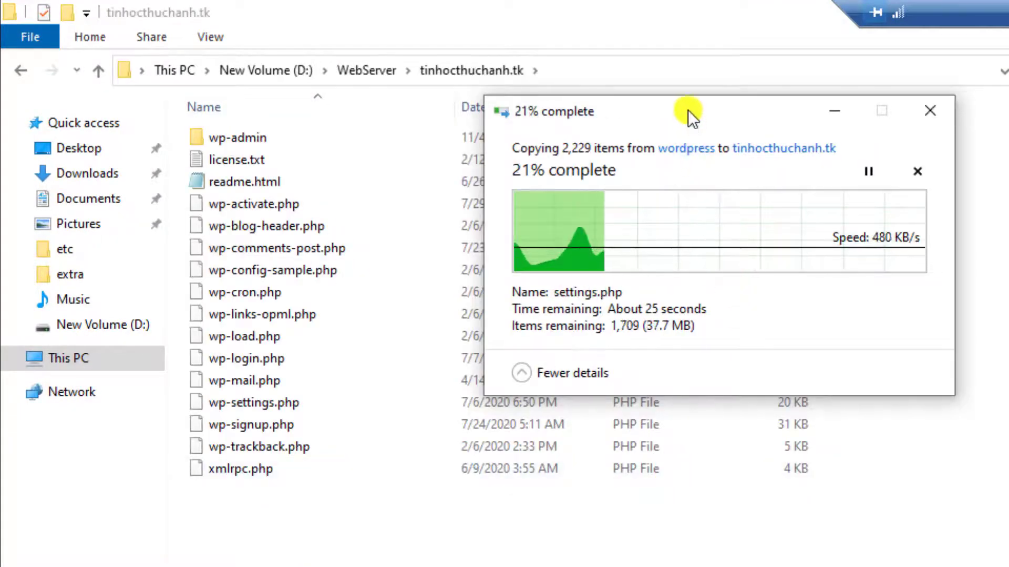
drag(689, 109, 686, 363)
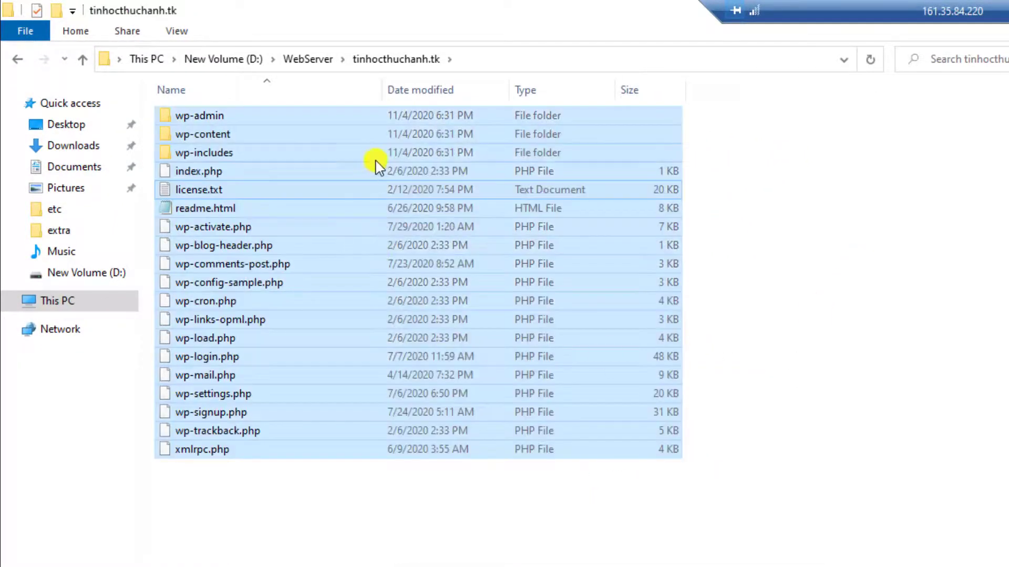
drag(779, 14, 667, 13)
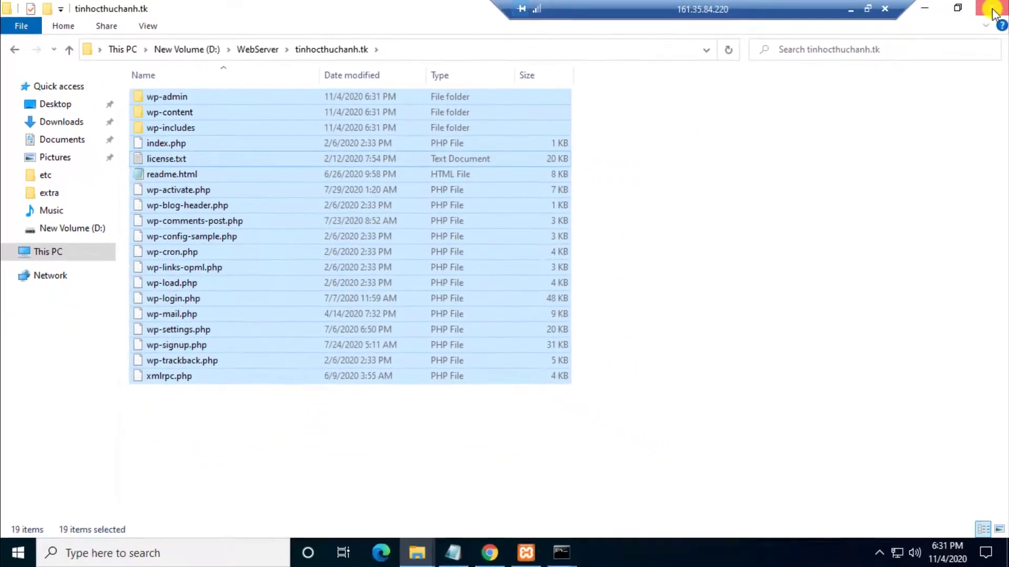
key(alt+Tab)
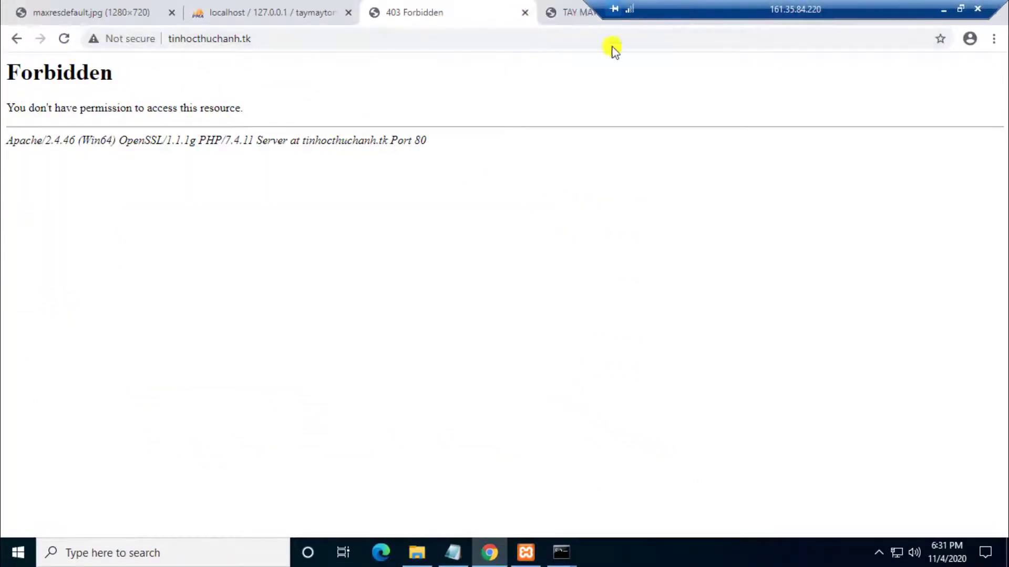
Step: Reload tinhocthuchanh.tk and start WordPress setup in English (United States)
click(64, 39)
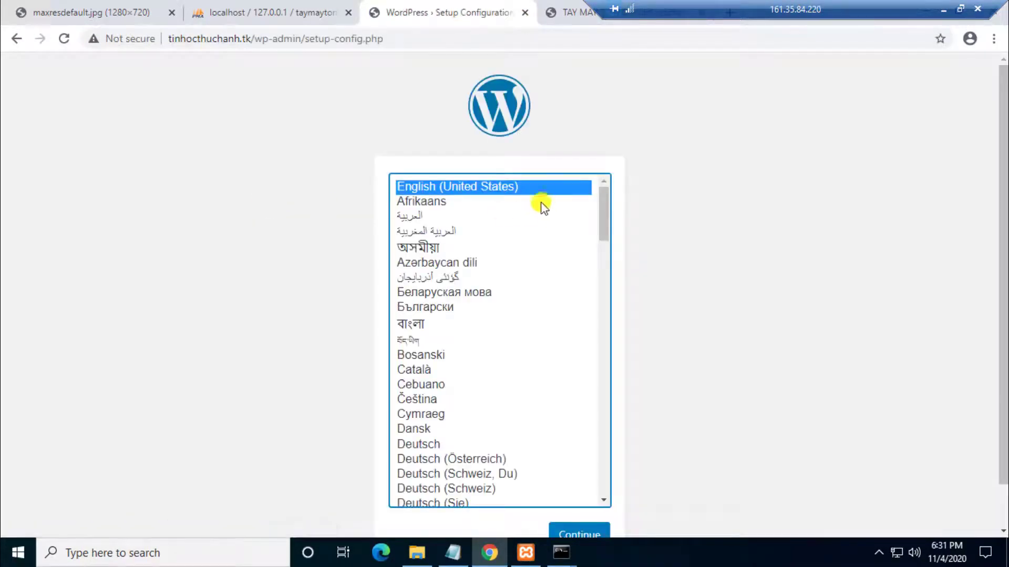
click(594, 528)
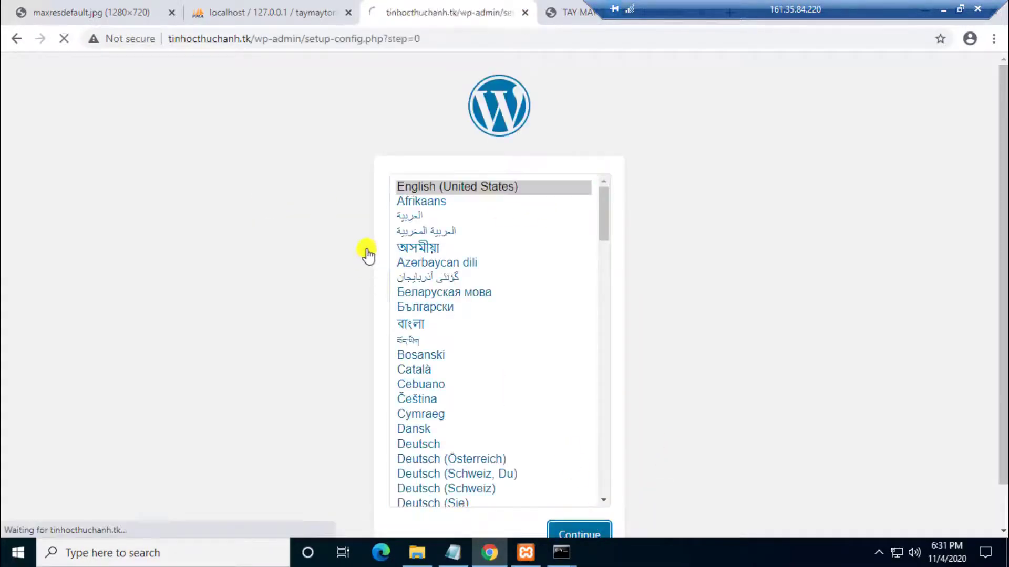
click(277, 459)
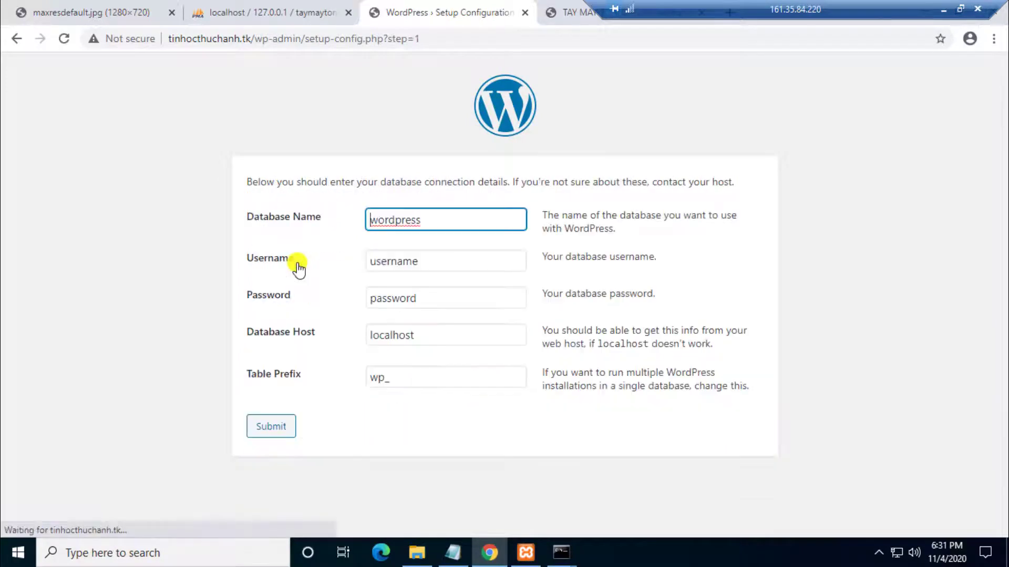
Step: Create an empty tinhocthuchanhdb database in phpMyAdmin and return to the setup form
click(246, 17)
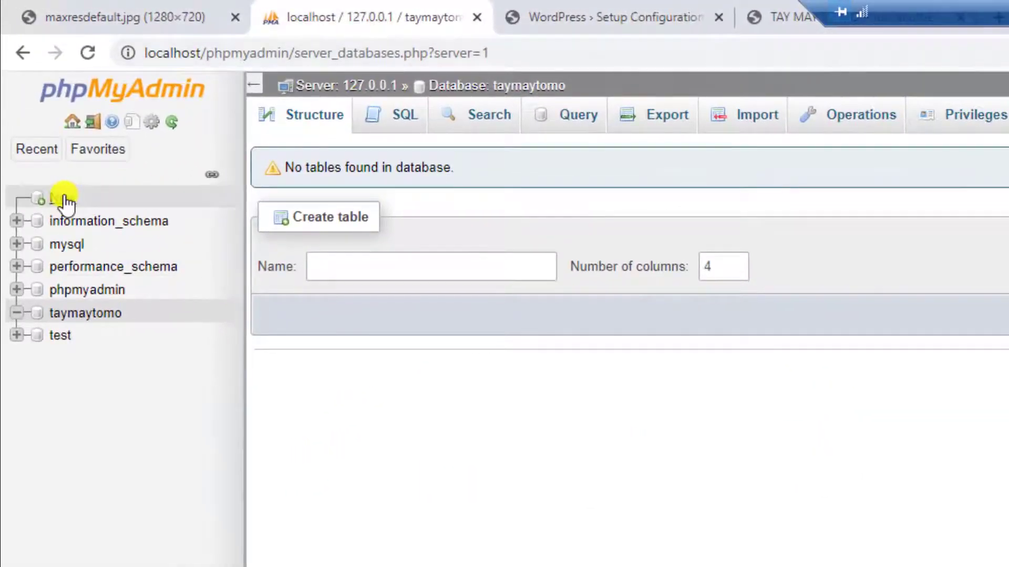
click(63, 198)
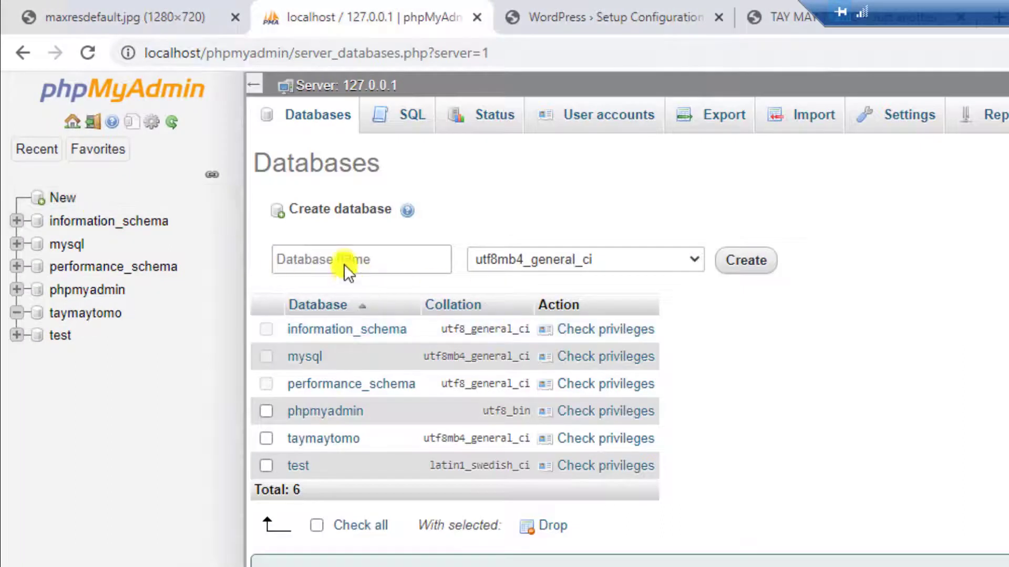
click(348, 270)
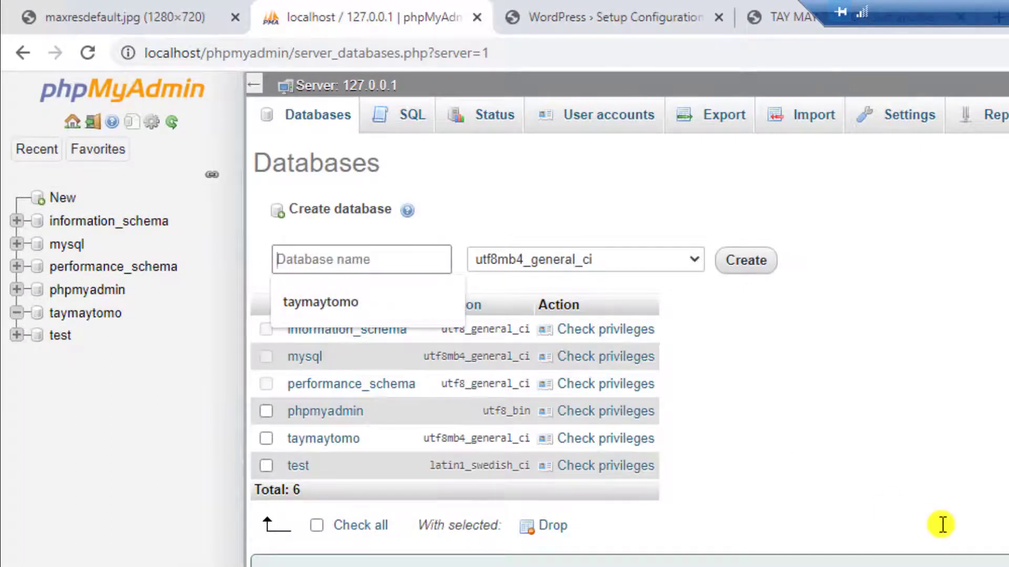
text(tinhocthuchanhdb)
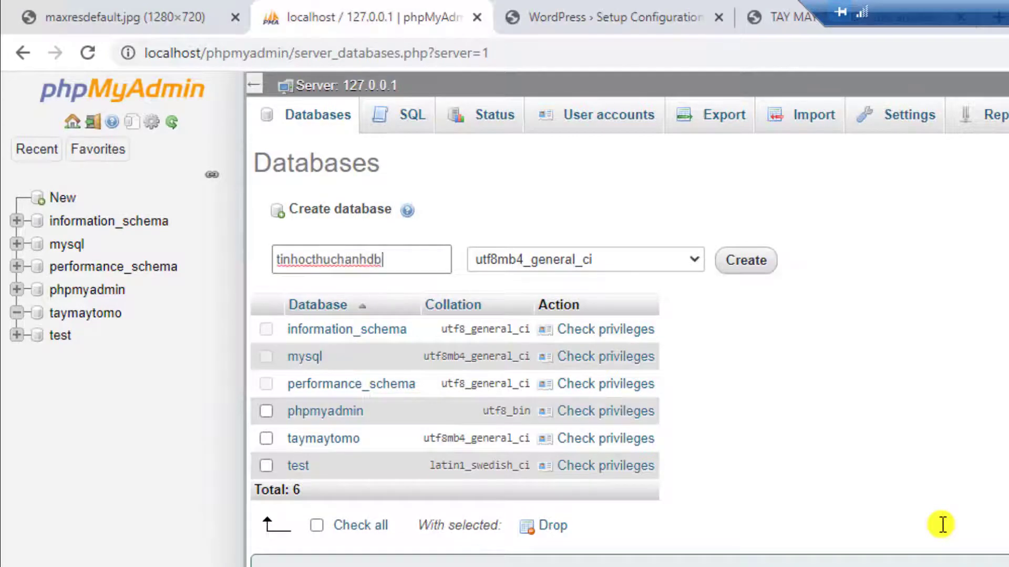
click(747, 265)
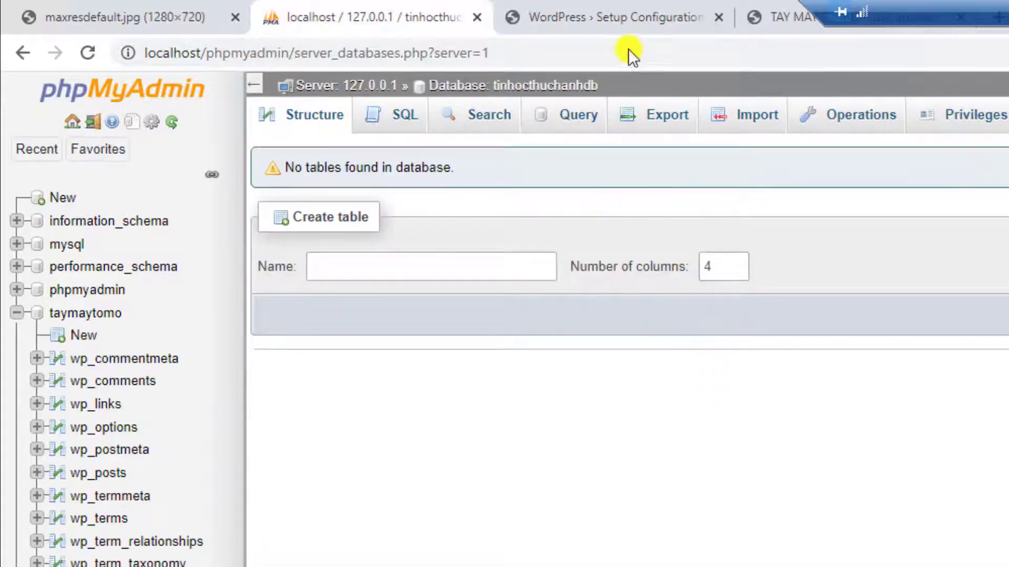
click(616, 18)
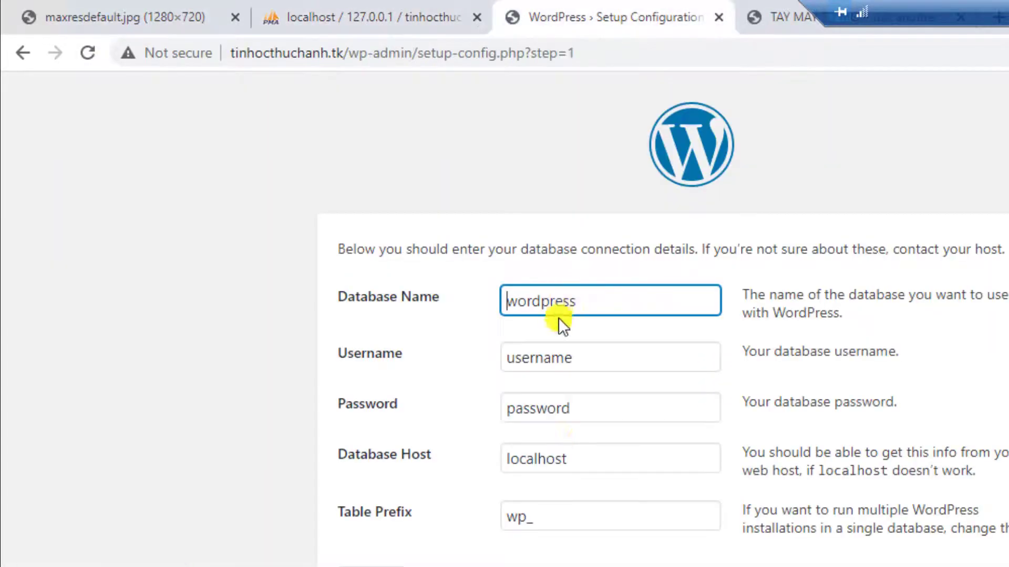
Step: Connect tinhocthuchanh.tk's WordPress to tinhocthuchanhdb as root with its password and run the installation
click(589, 303)
key(ctrl+a)
text(t)
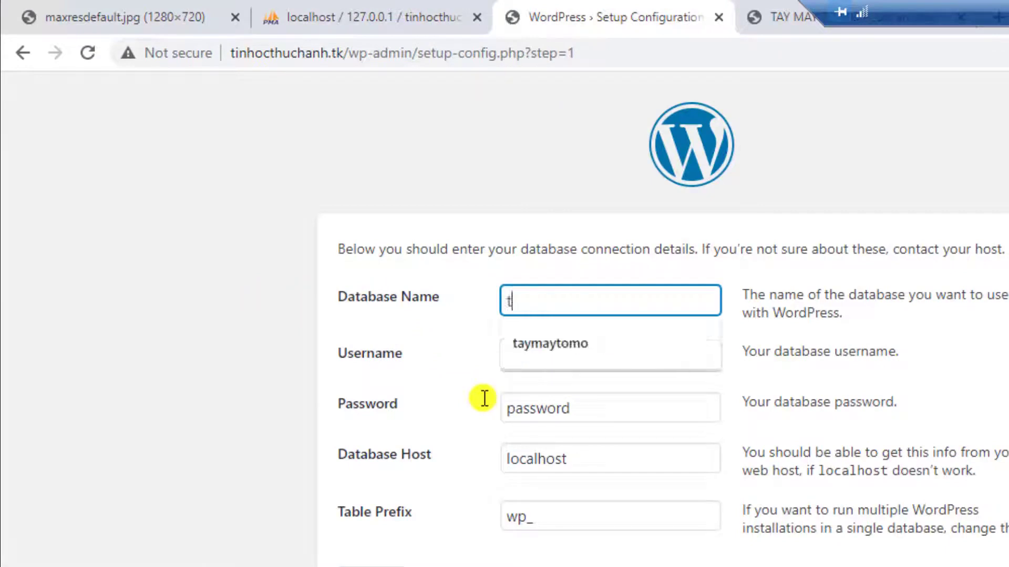
text(ainhocthuchanhdb)
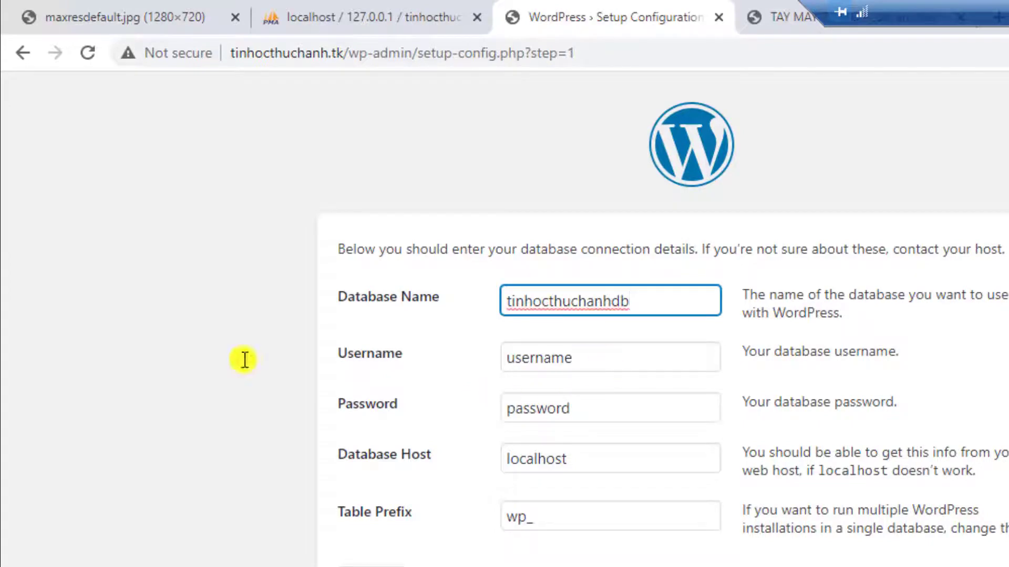
key(Tab)
text(r)
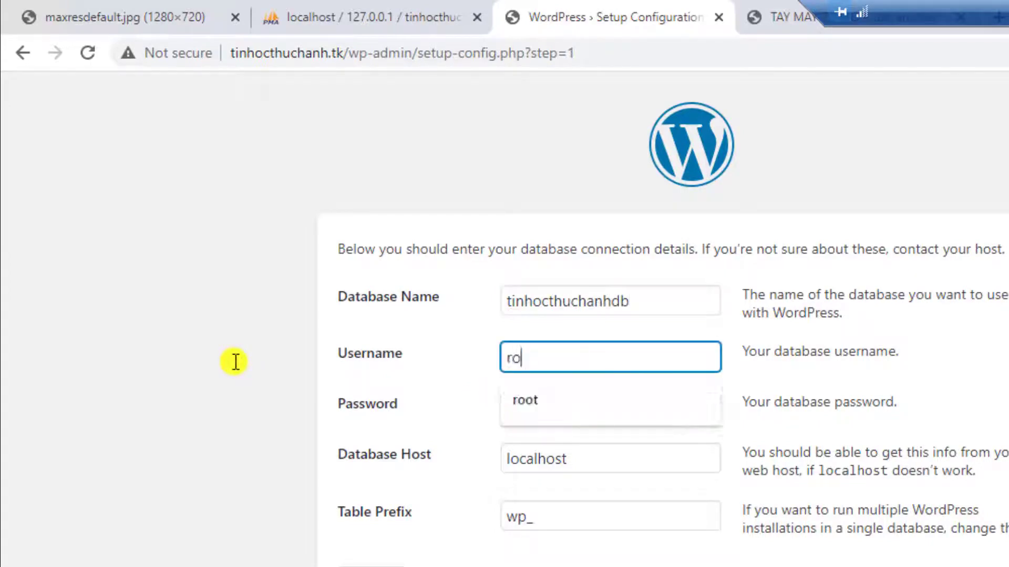
text(oot)
key(Tab)
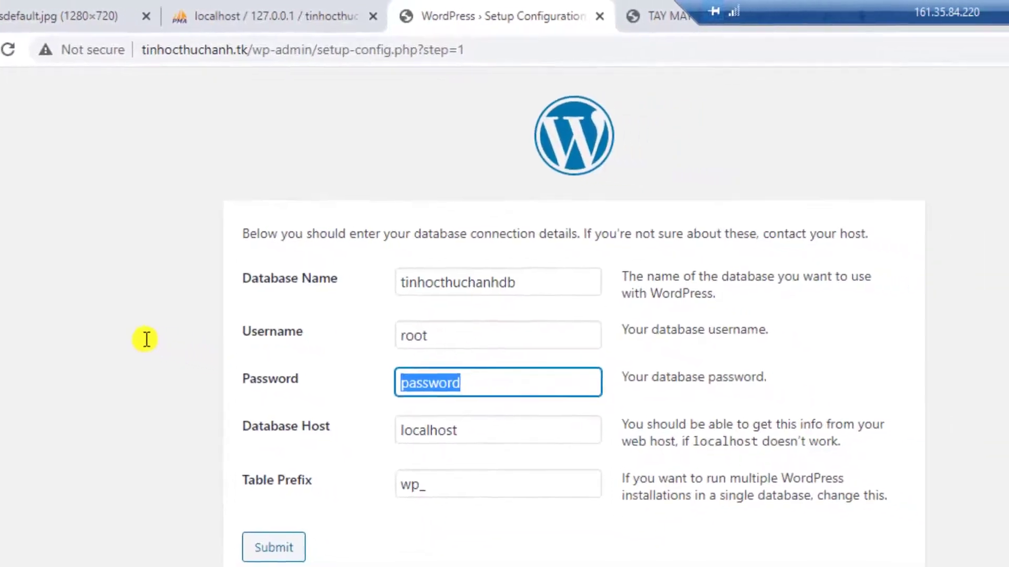
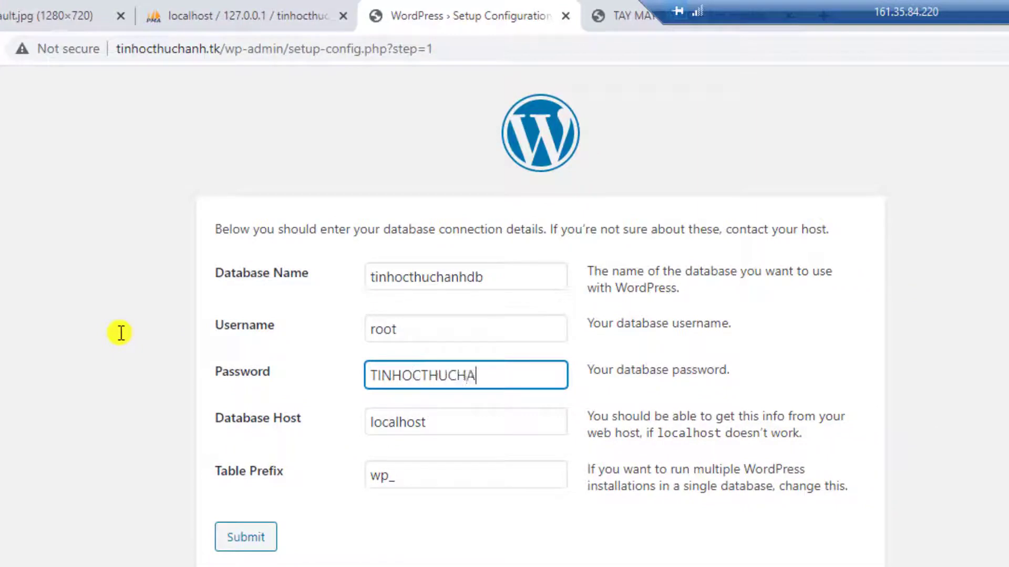
click(243, 541)
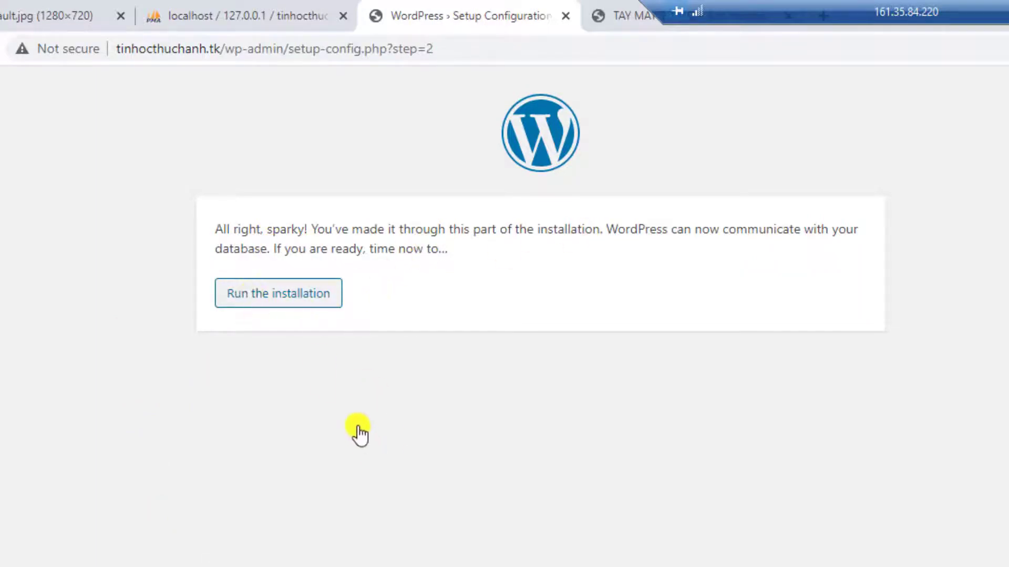
key(Tab)
key(Return)
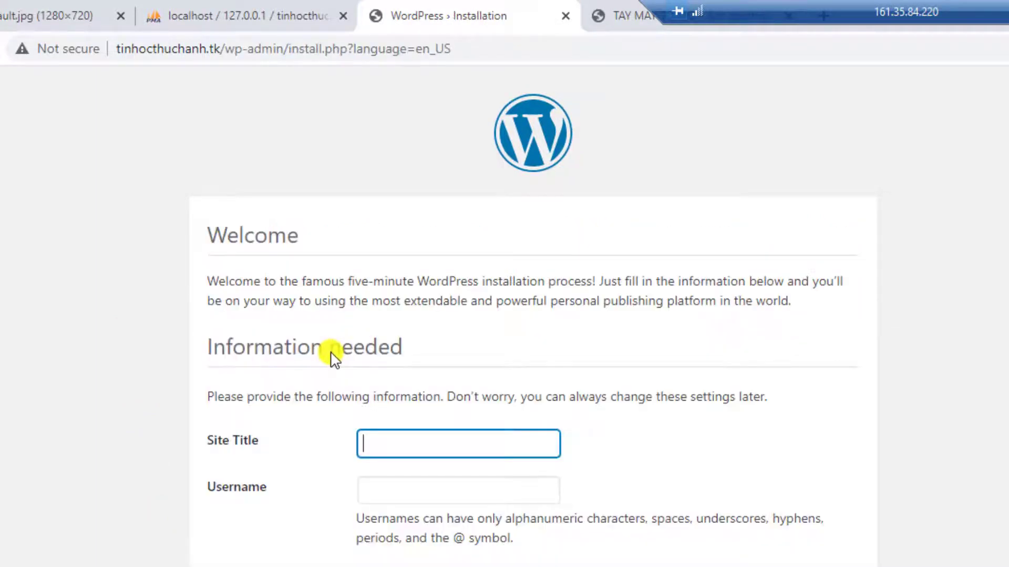
Step: Install the TIN HOC THUC HANH site with an admin username, password and e-mail
scroll(332, 357, down, 2)
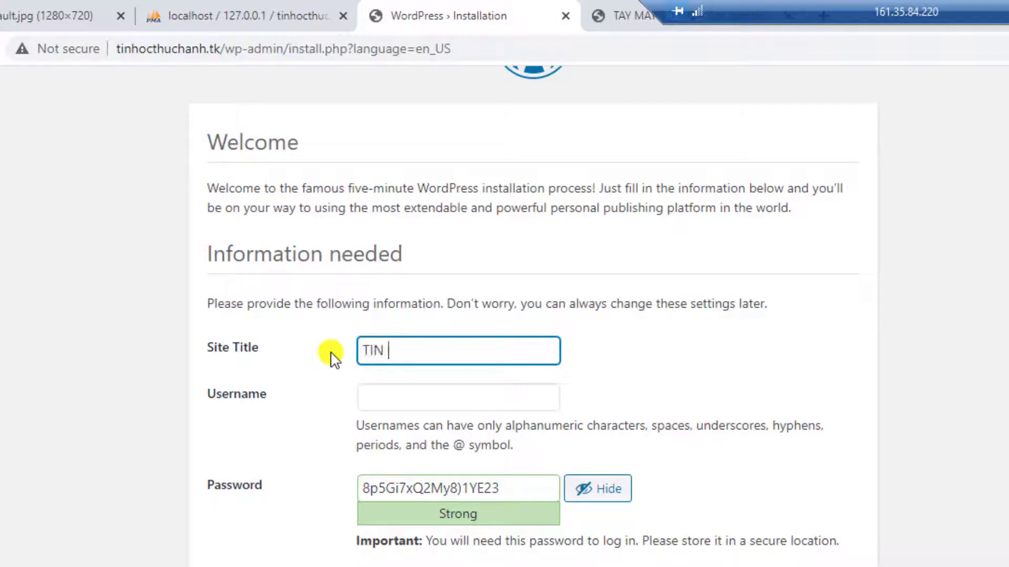
key(Tab)
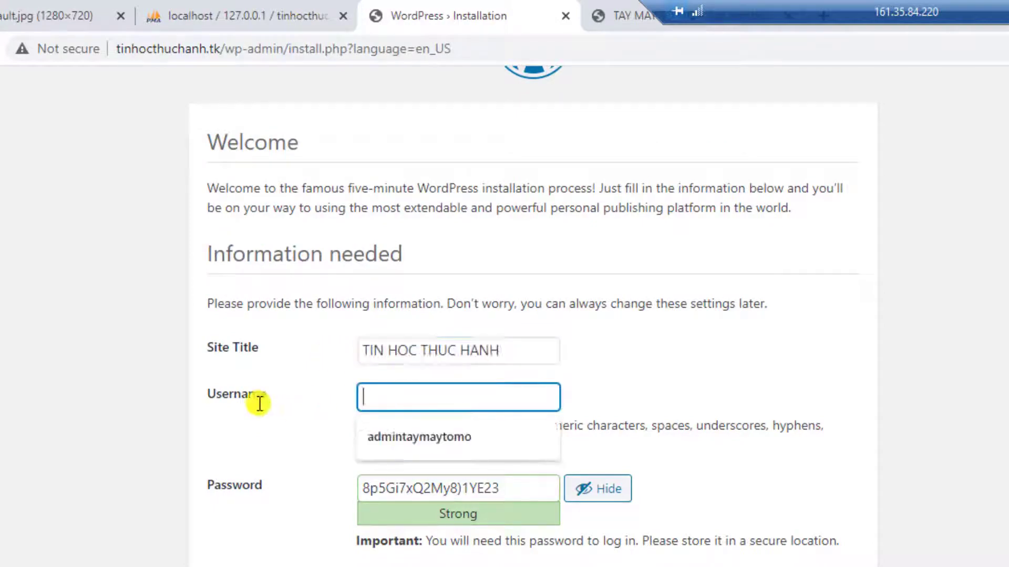
click(547, 500)
key(ctrl+a)
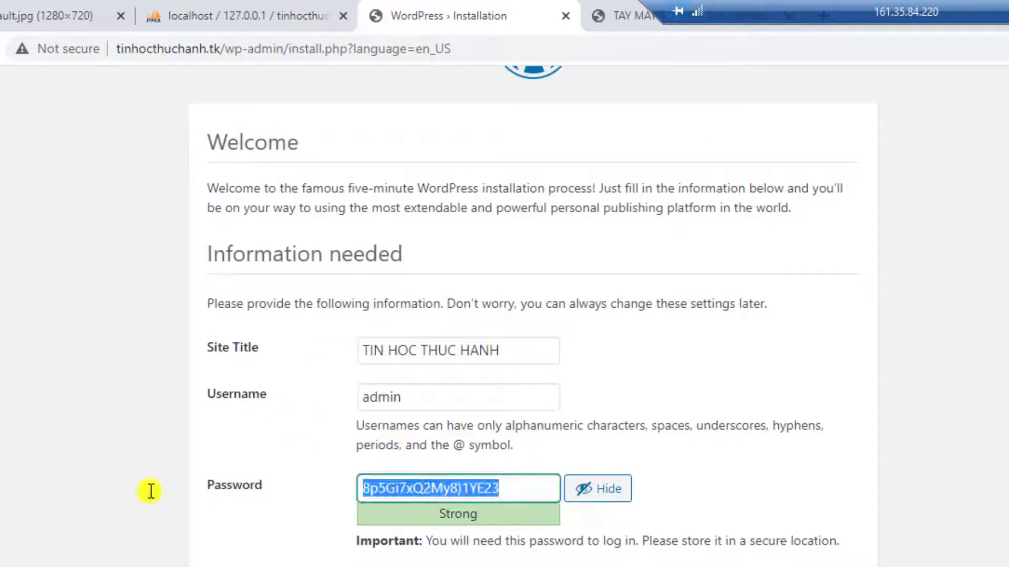
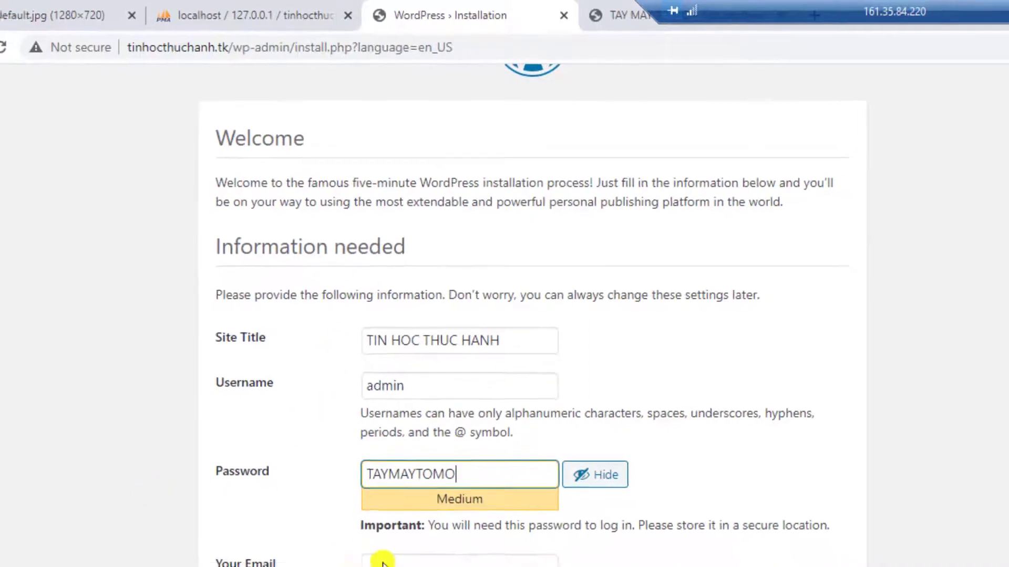
key(Tab)
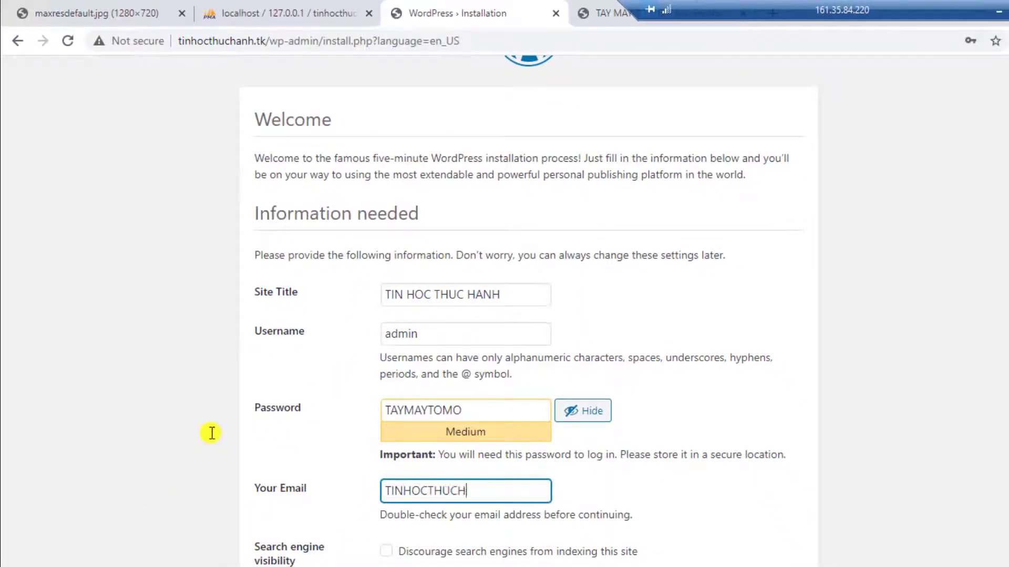
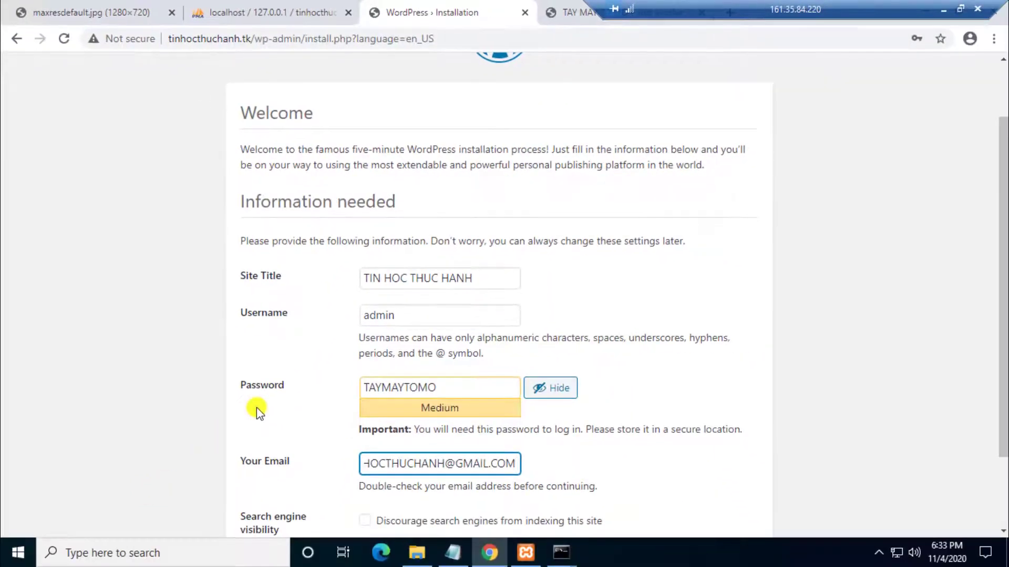
click(312, 421)
scroll(292, 395, down, 1)
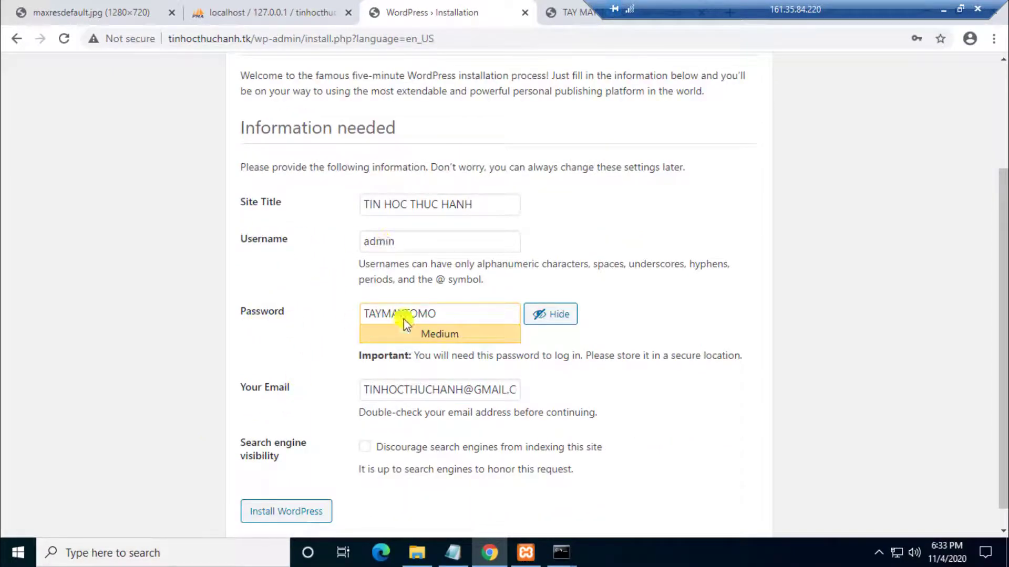
click(296, 512)
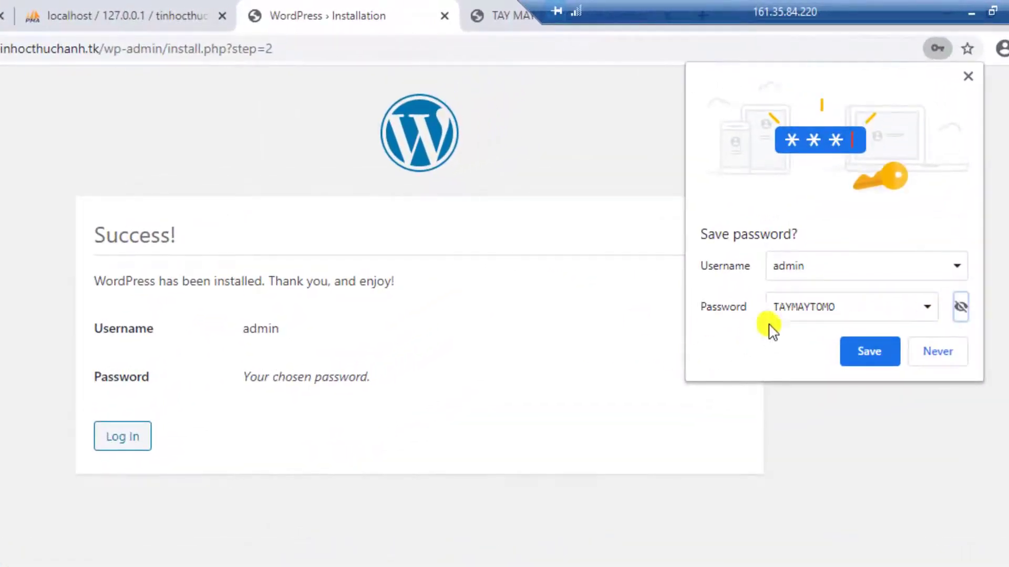
Step: Go to the WordPress login page and start entering the admin username
click(112, 437)
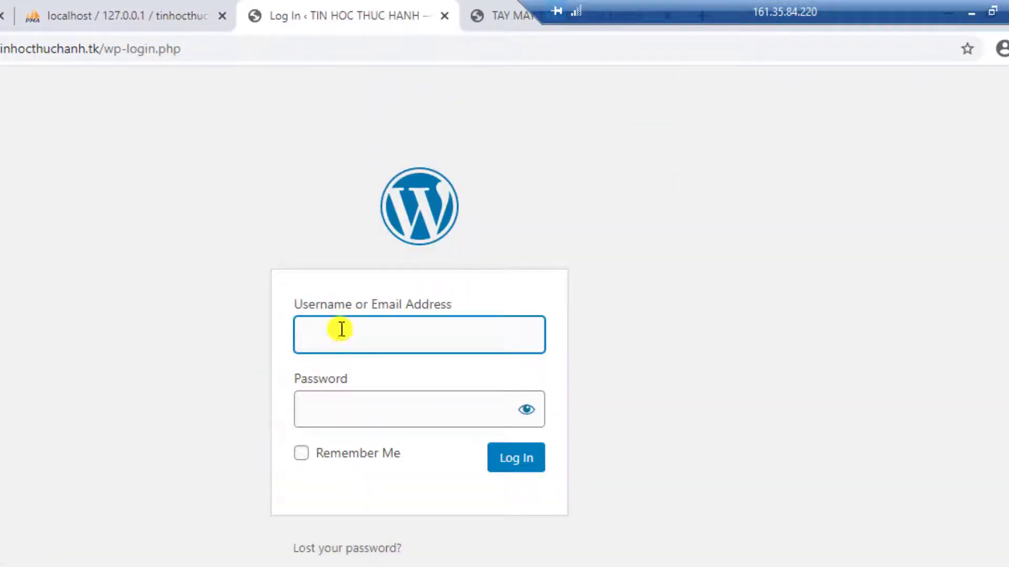
click(341, 329)
text(admin)
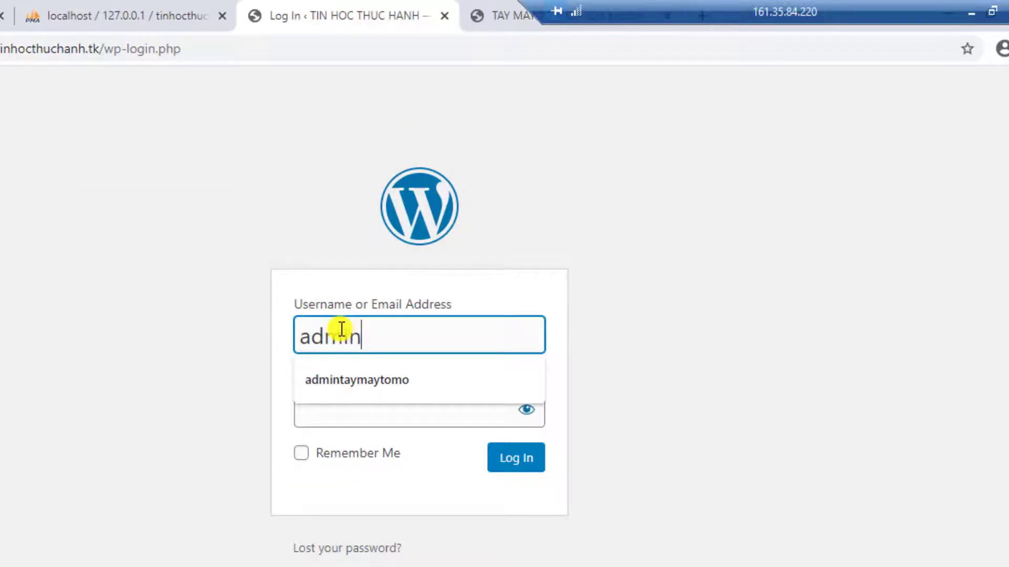
Step: Log in to the TIN HOC THUC HANH dashboard with the admin password
key(Tab)
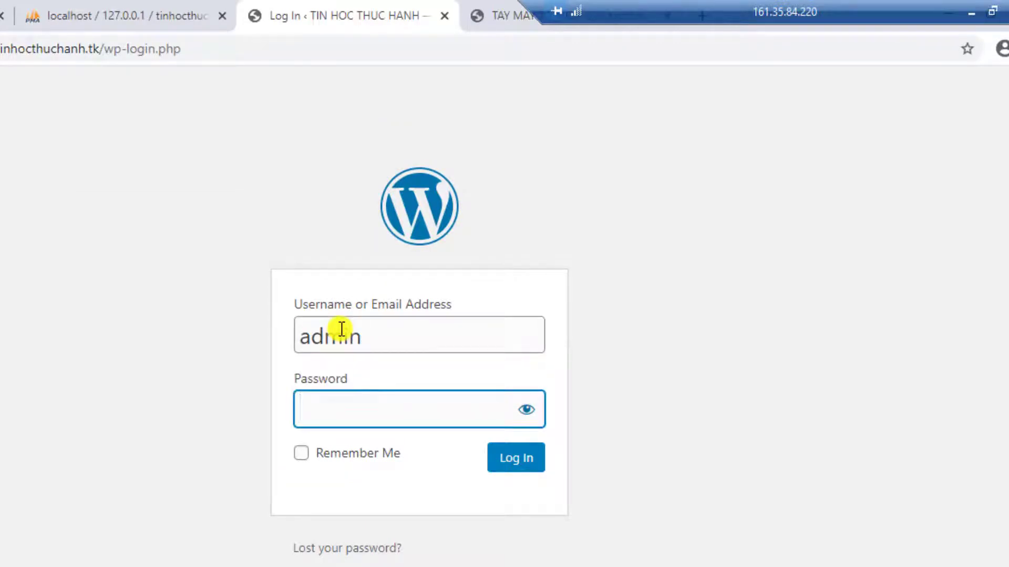
text(••••••••••)
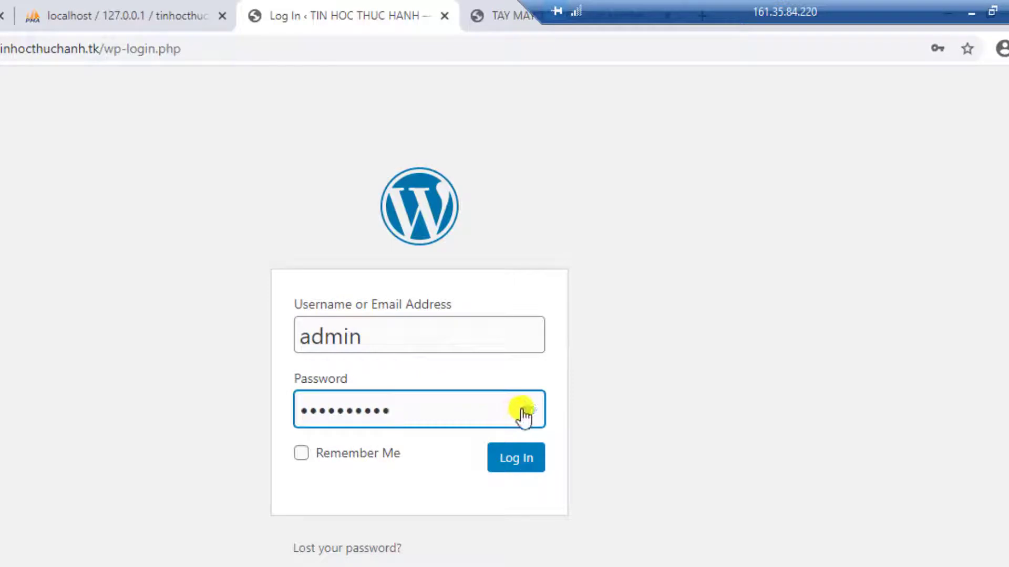
click(526, 412)
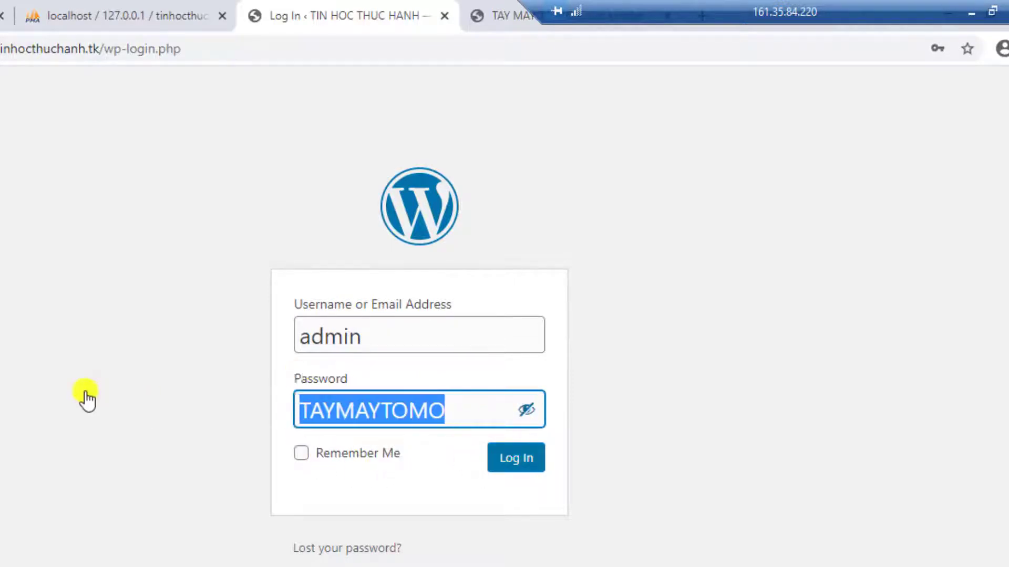
key(Return)
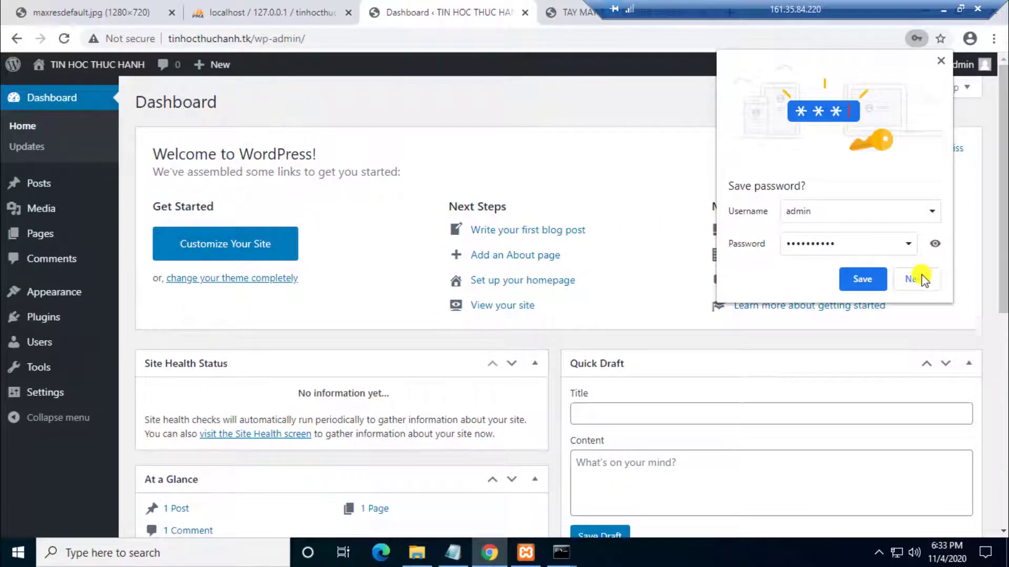
Step: View the site's Hello world! front page at tinhocthuchanh.tk, then bring up the tutorial notes
click(650, 83)
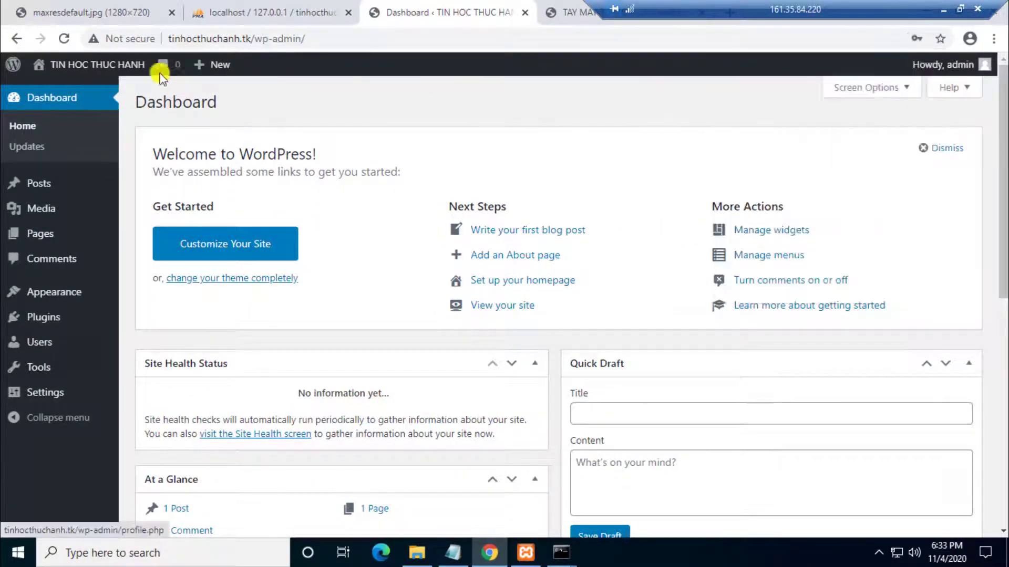
mouse_move(97, 64)
click(48, 94)
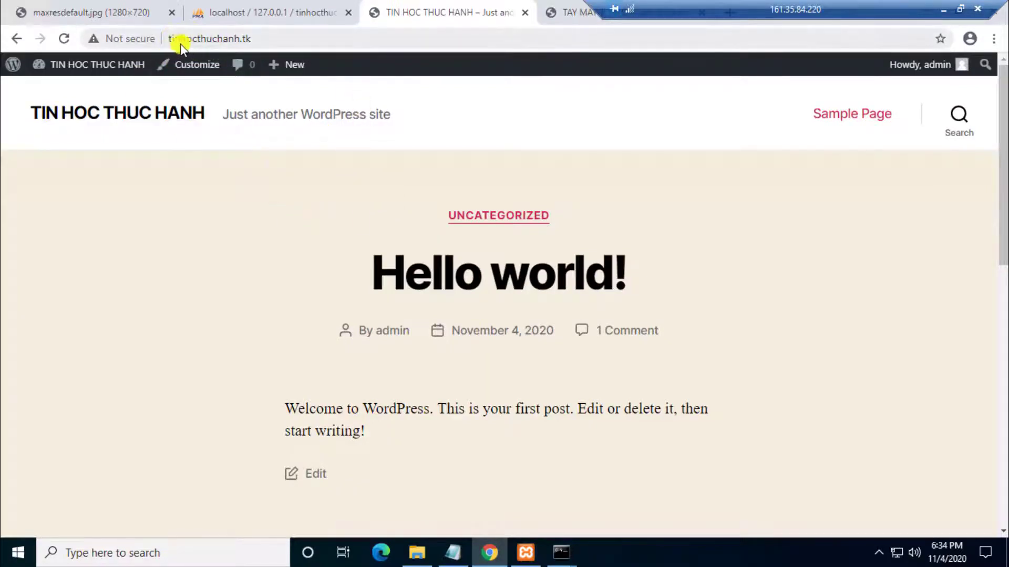
click(453, 553)
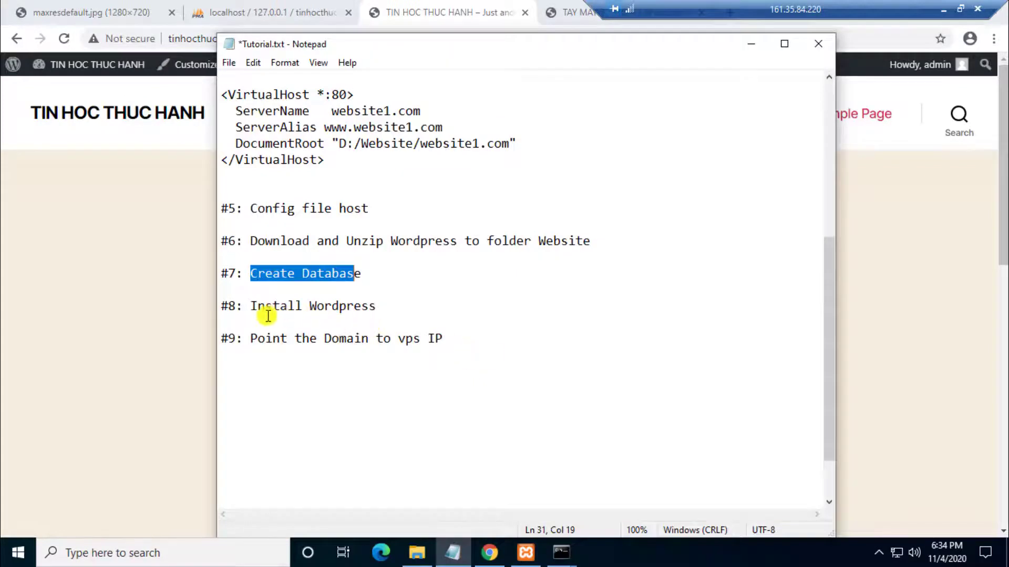
Step: Review step #9 'Point the Domain to vps IP' in Tutorial.txt, then minimize Notepad
drag(251, 338, 436, 339)
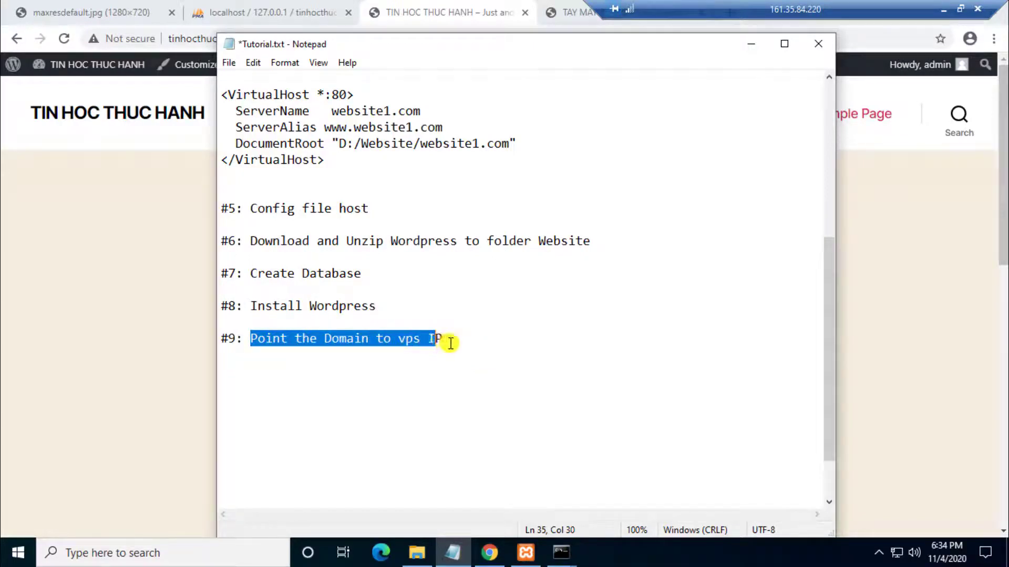
click(450, 343)
click(751, 44)
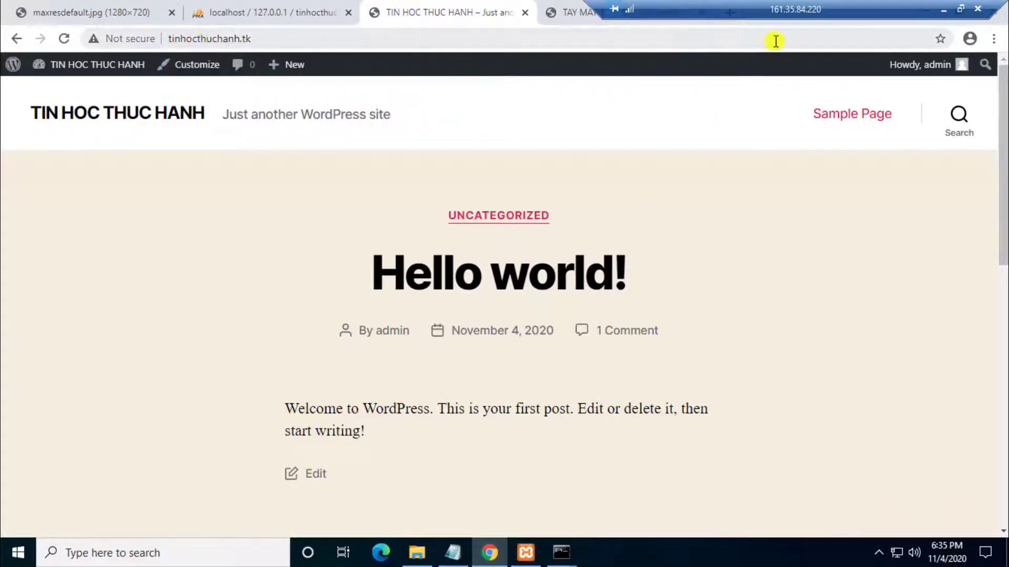
Step: Reload taymaytomo.tk in local Cốc Cốc, which still fails with DNS not found, then restore Remote Desktop full screen
click(959, 9)
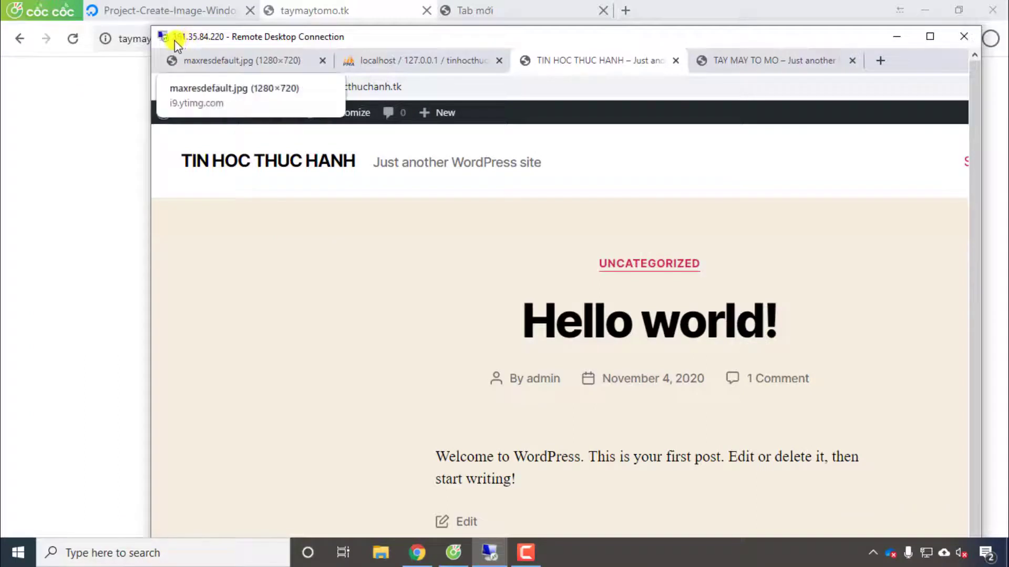
click(103, 84)
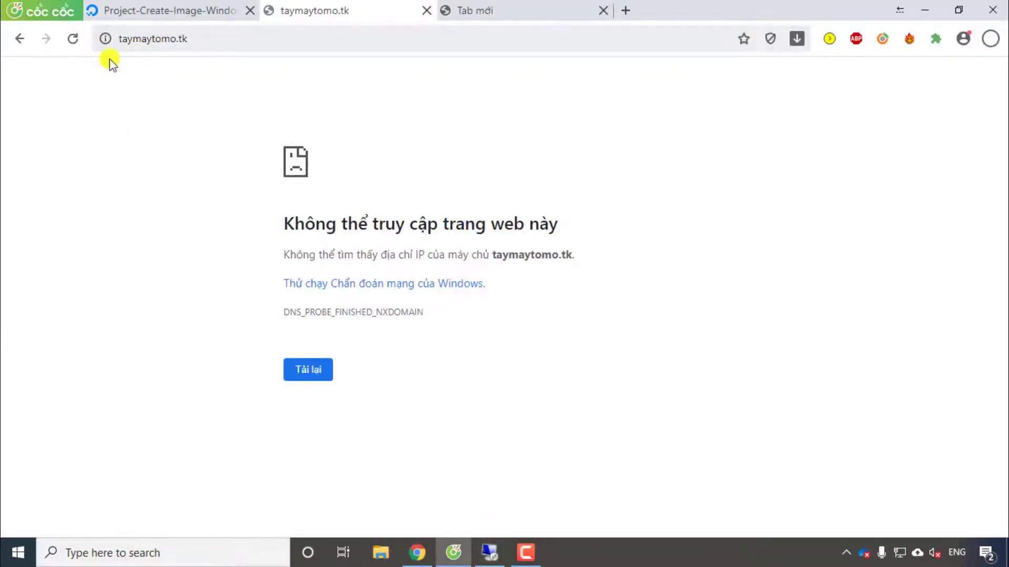
click(73, 39)
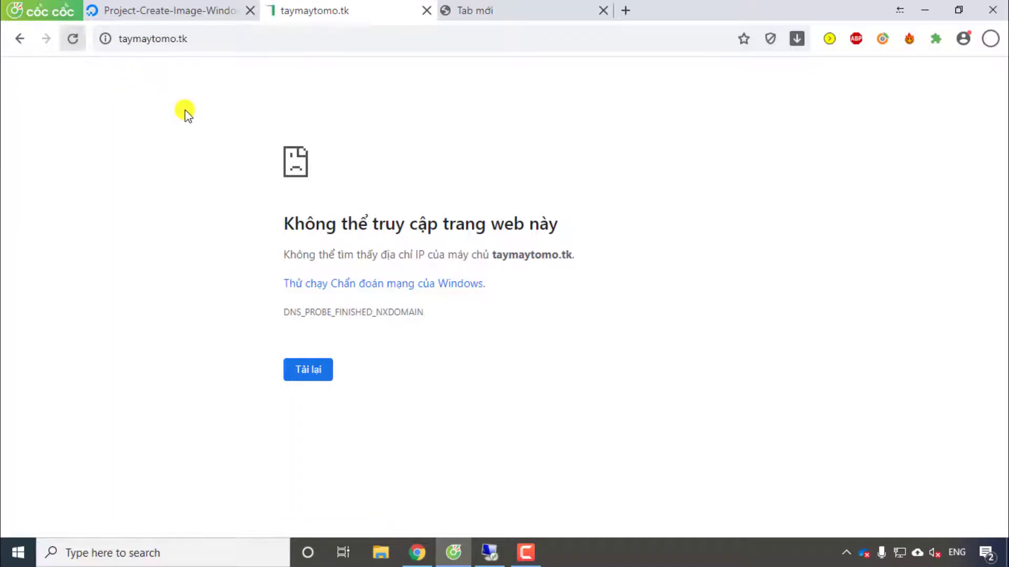
click(72, 40)
click(72, 40)
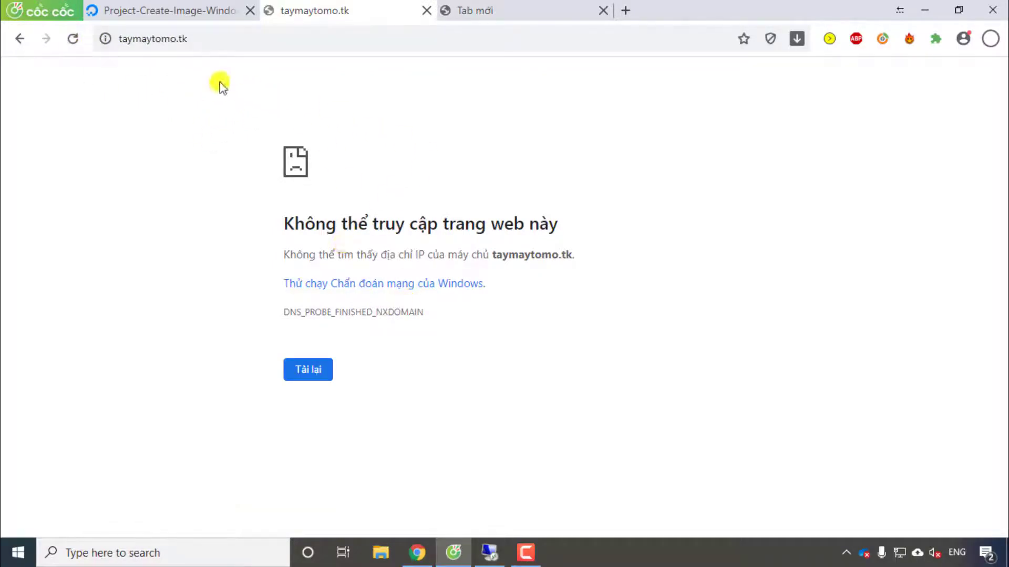
click(491, 549)
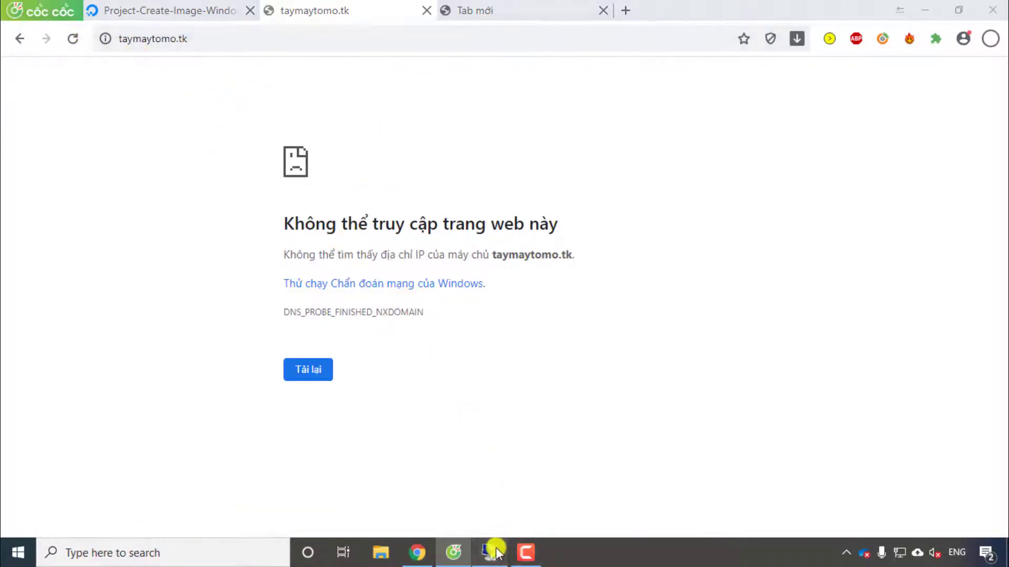
click(930, 38)
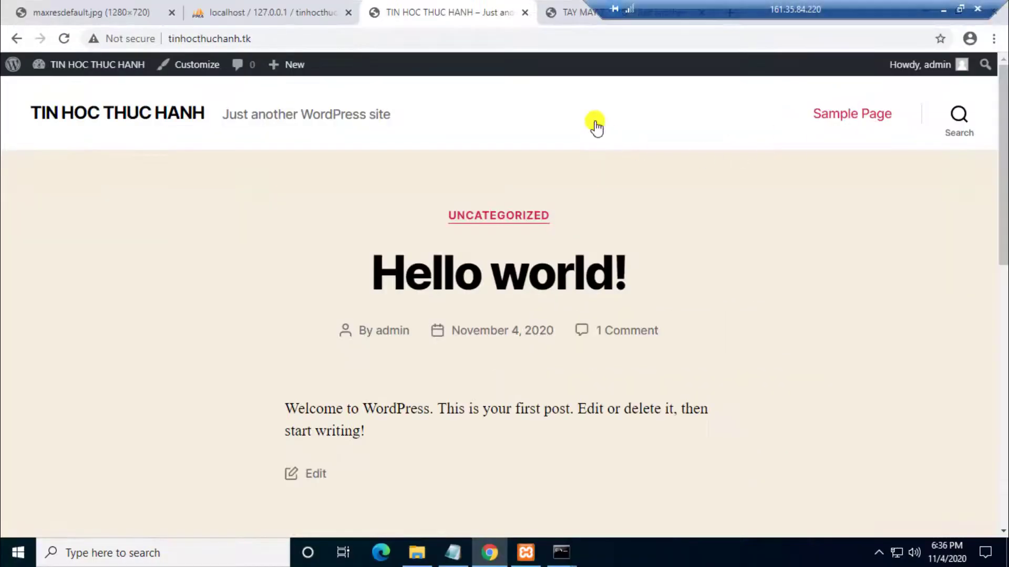
Step: Go to the dot.tk free domain site in the XAMPP & WordPress tab
click(132, 13)
click(225, 37)
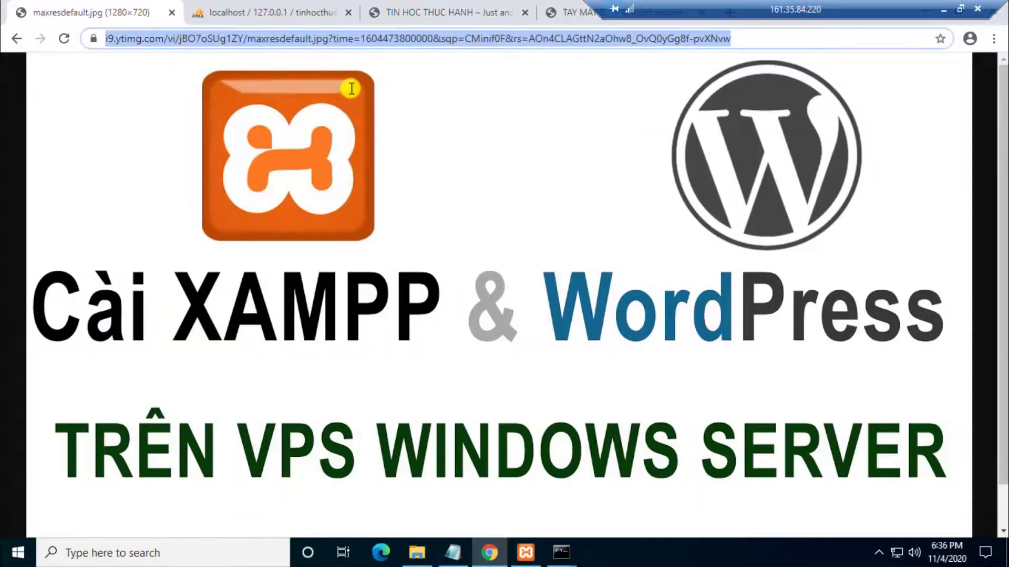
text(do)
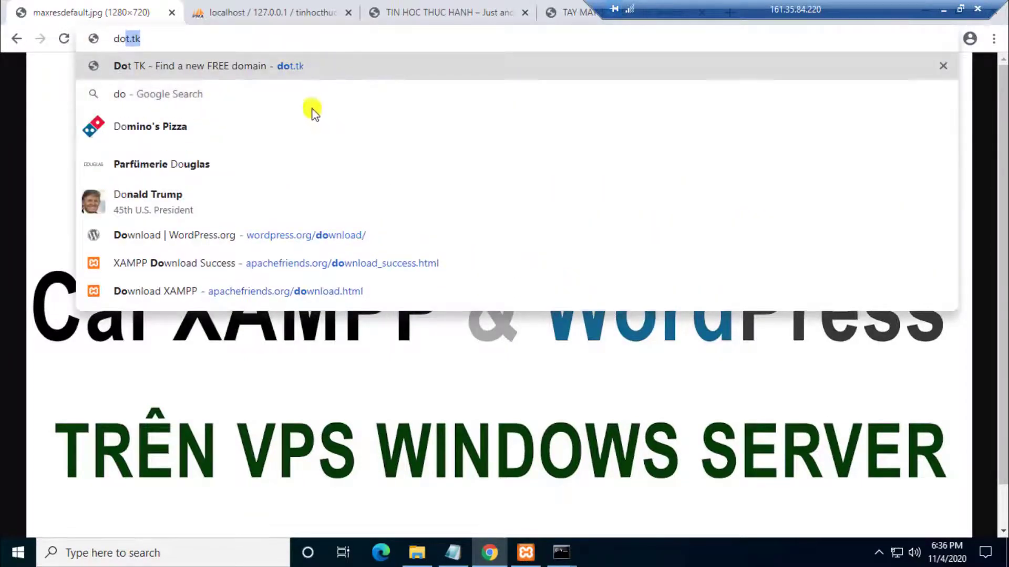
key(Return)
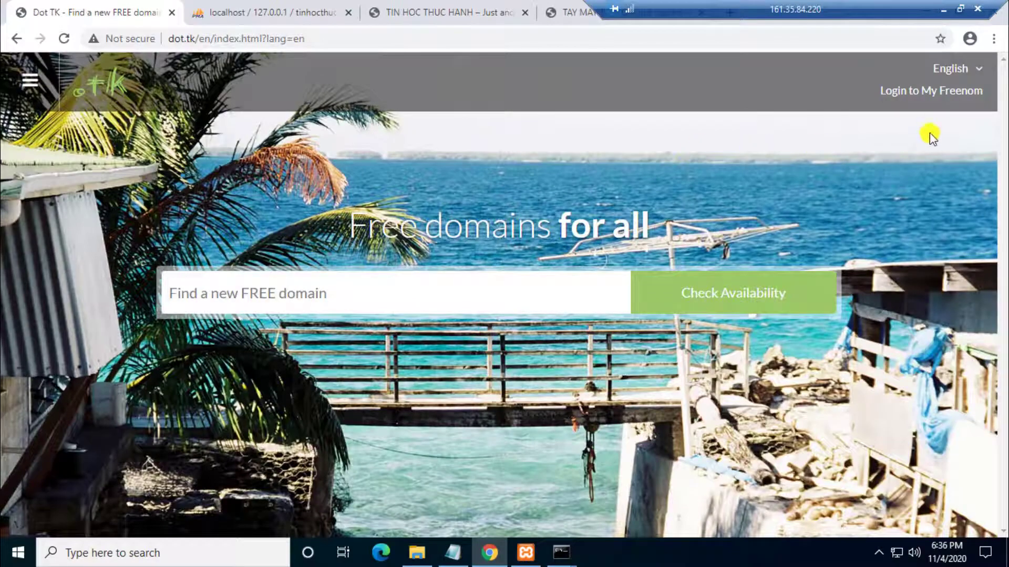
Step: Sign in to the Freenom account with the account e-mail and password
click(903, 92)
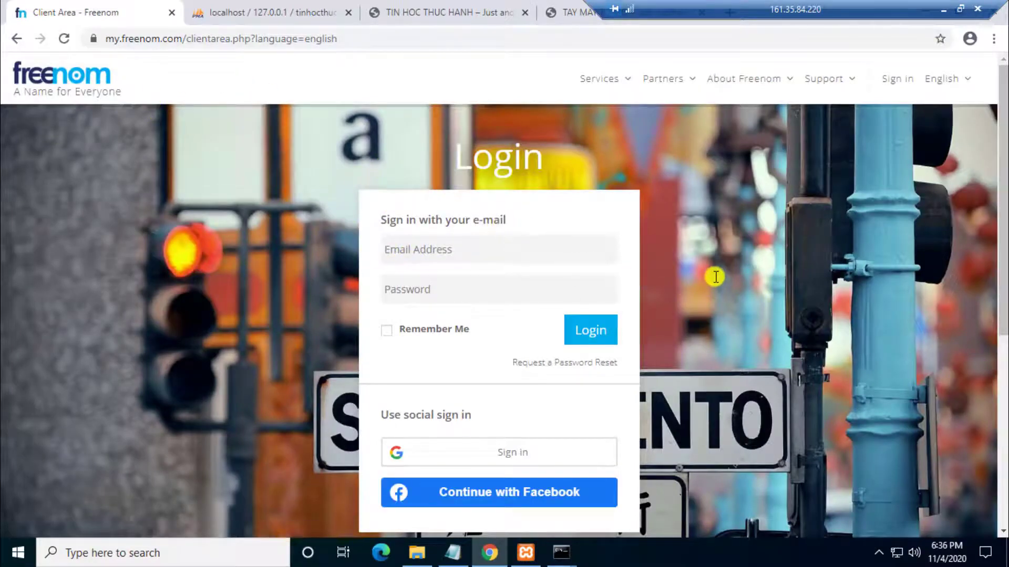
key(BackSpace)
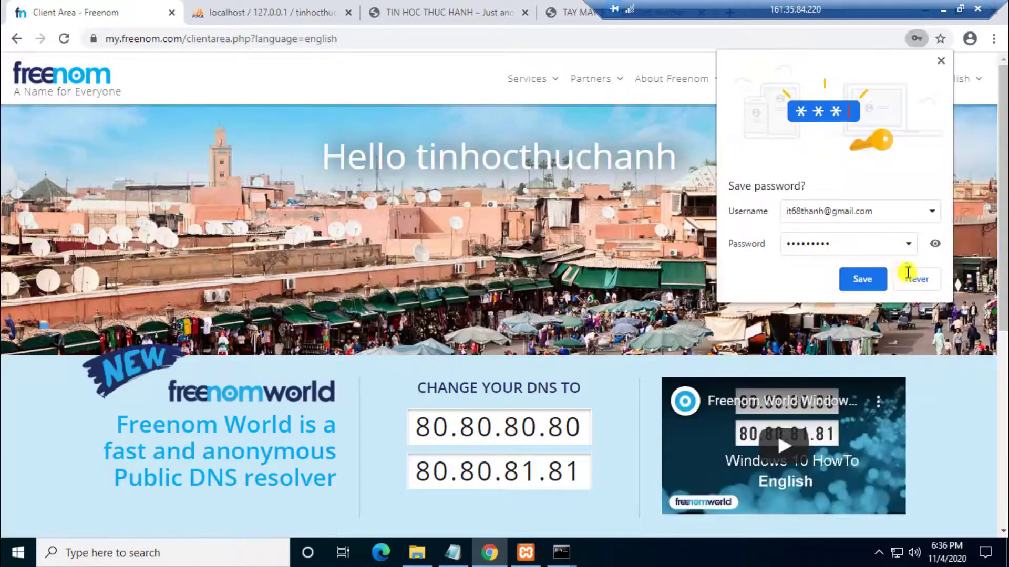
click(929, 284)
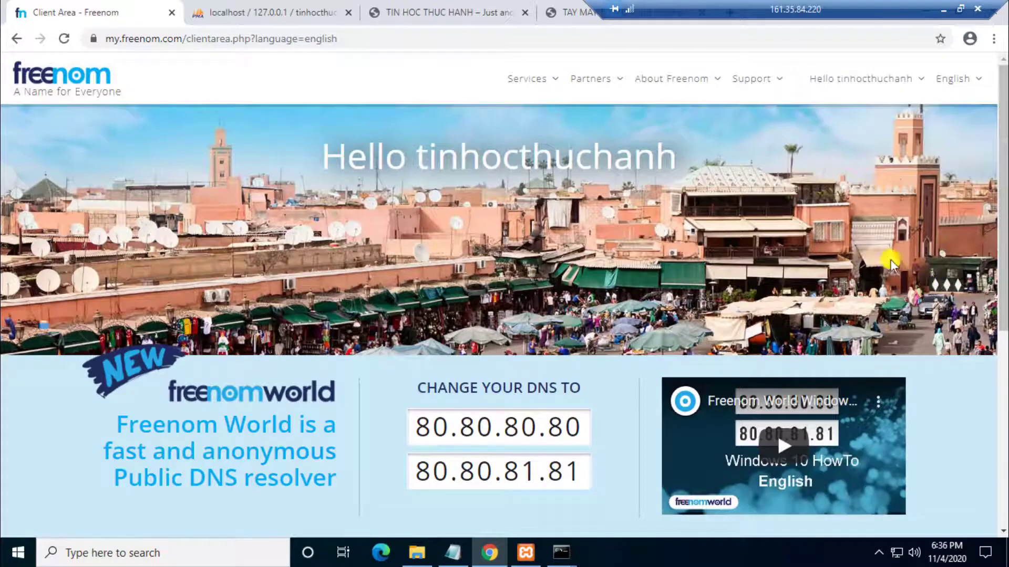
Step: Open Manage Freenom DNS for tinhocthuchanh.tk from My Domains
click(523, 85)
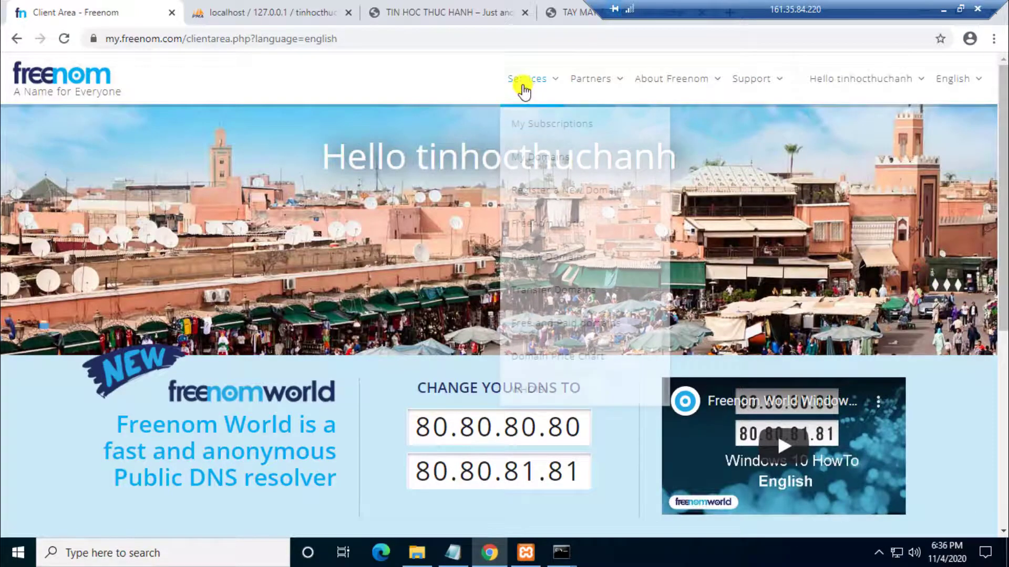
click(551, 165)
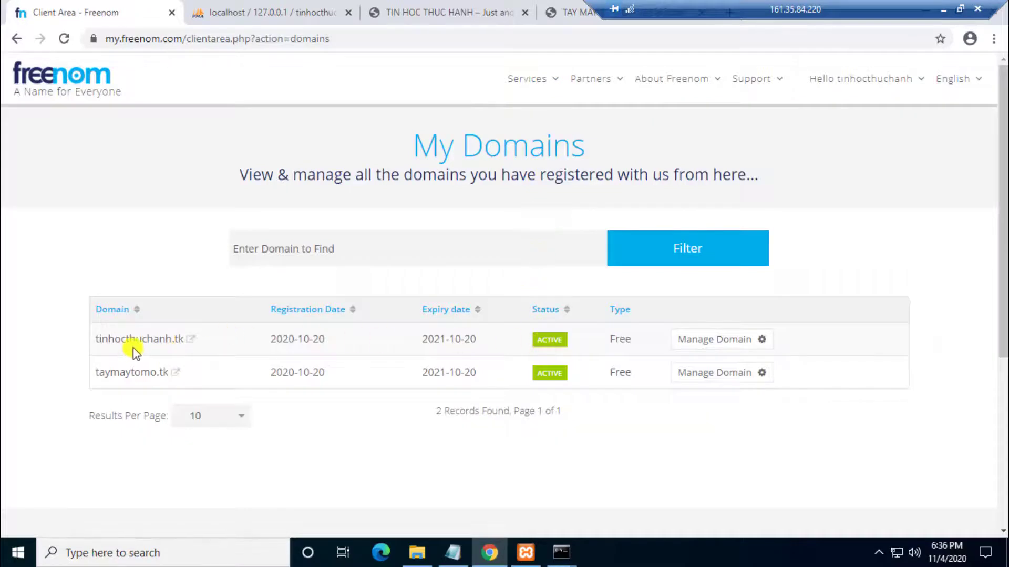
click(691, 342)
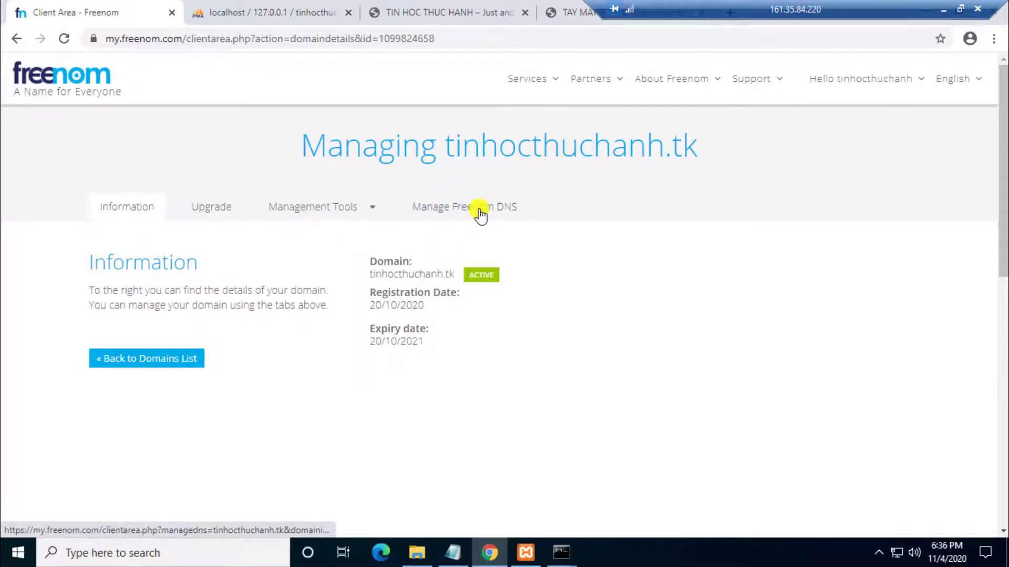
click(505, 212)
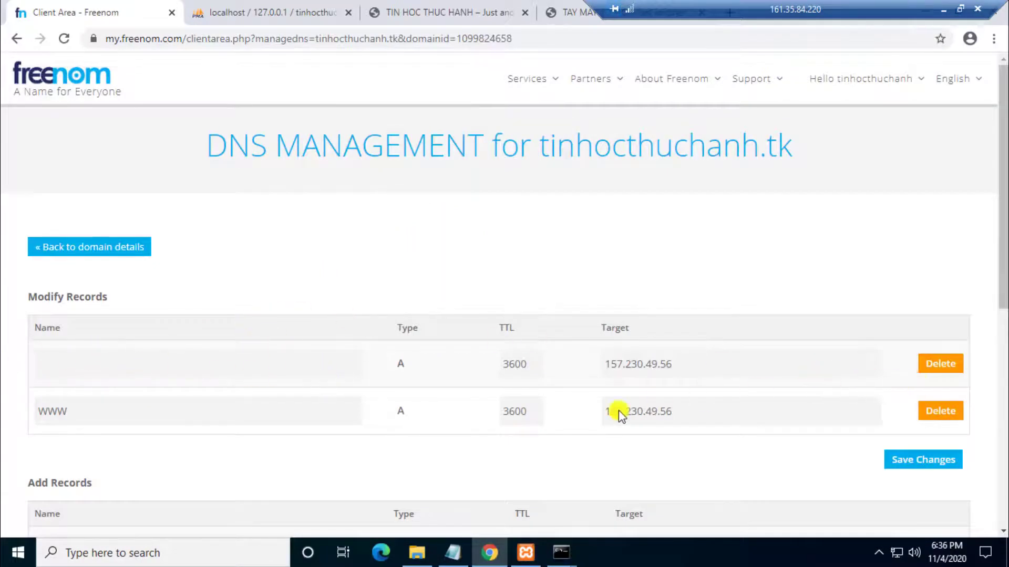
Step: Delete the root and www A records pointing to 157.230.49.56
drag(610, 364, 711, 373)
click(927, 371)
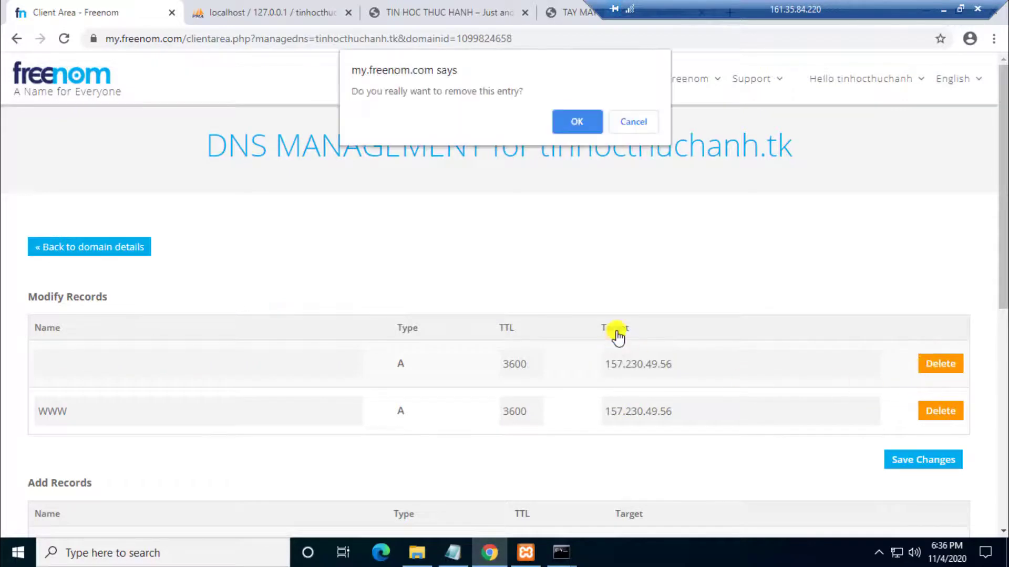
click(576, 119)
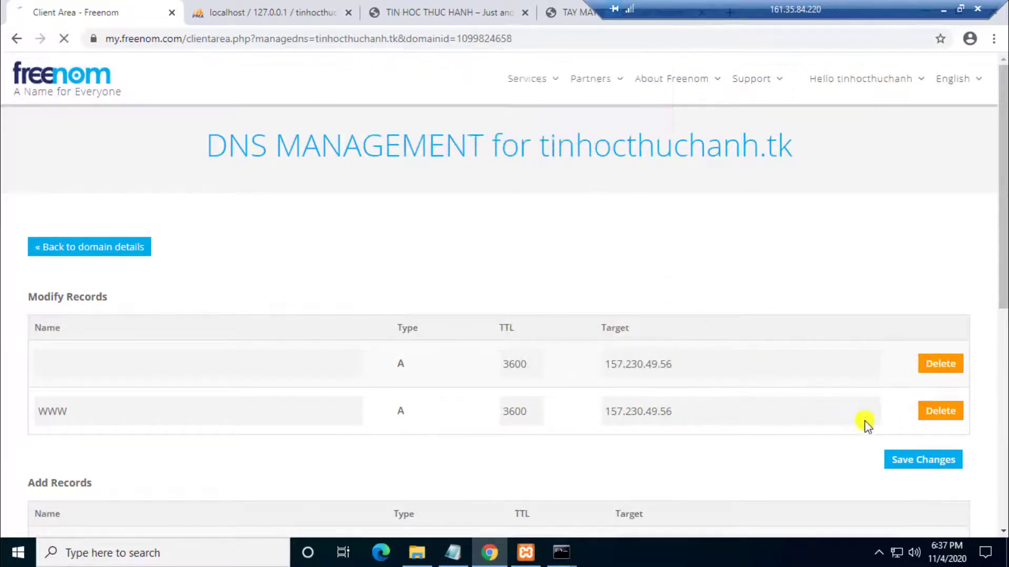
click(939, 417)
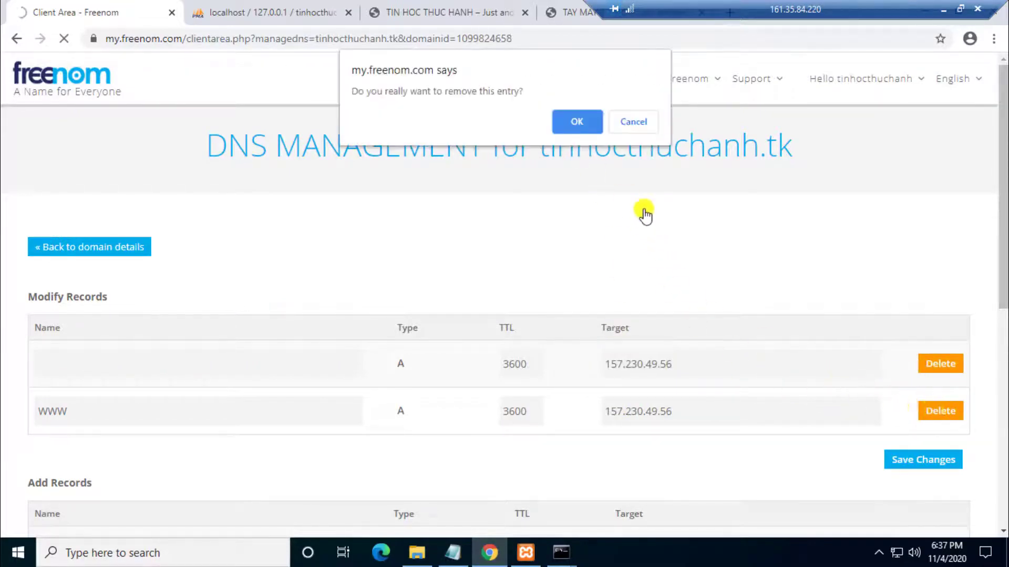
click(579, 123)
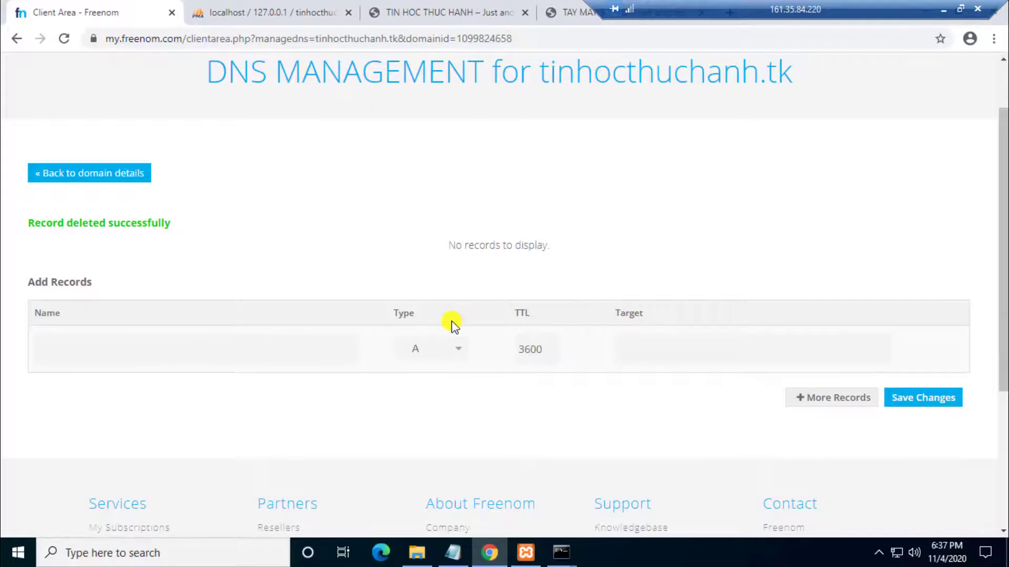
Step: Add a new A record targeting 161.35.84.220 and copy that address
click(418, 349)
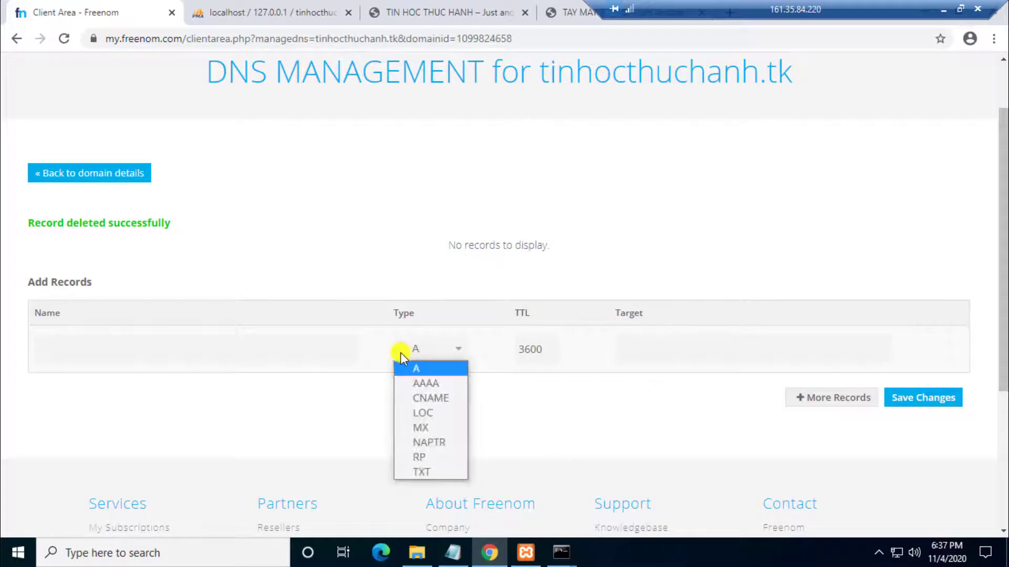
click(419, 367)
click(61, 343)
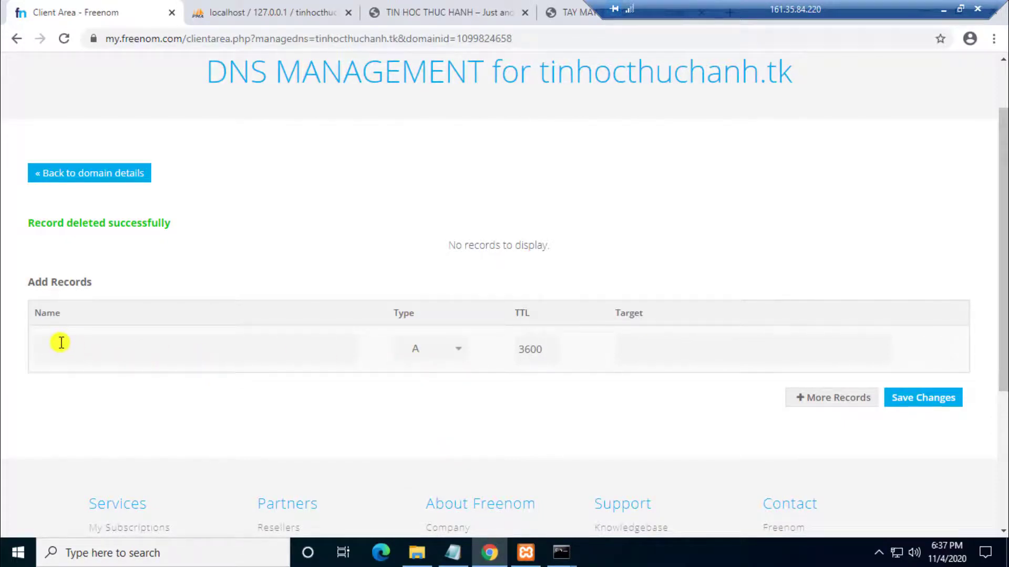
text(@)
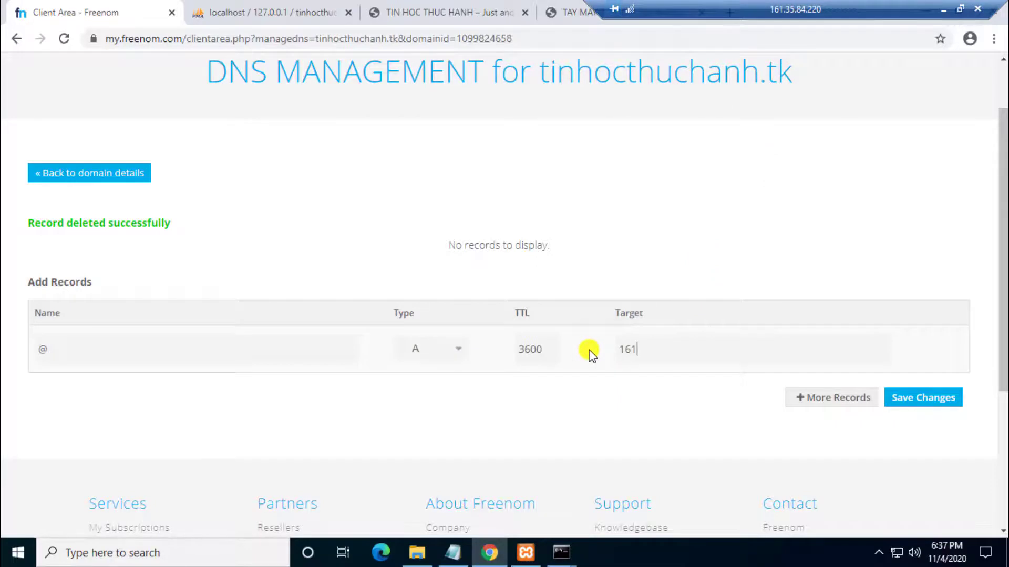
text(.35)
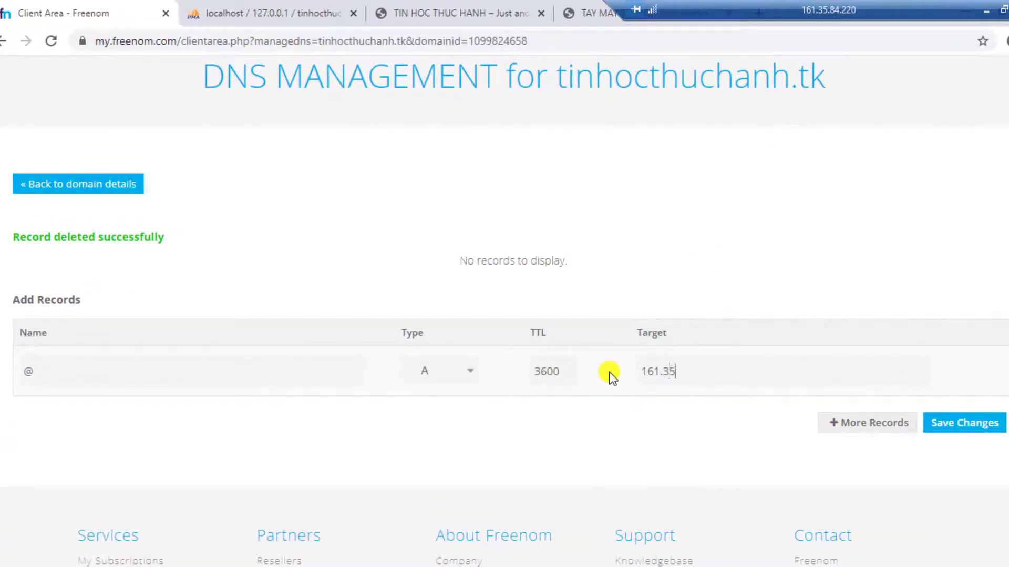
text(.84.220)
double_click(683, 370)
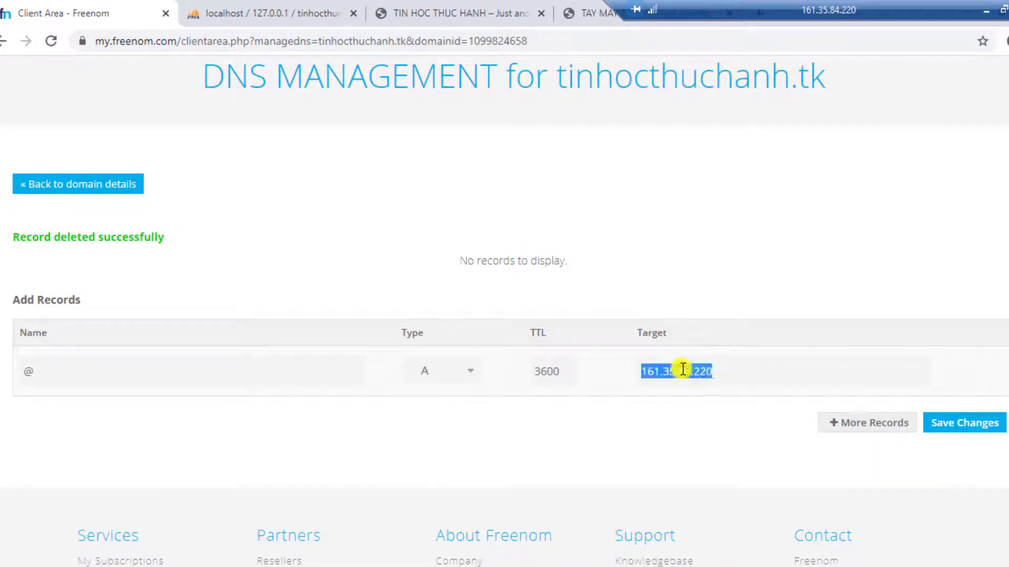
right_click(683, 370)
click(734, 180)
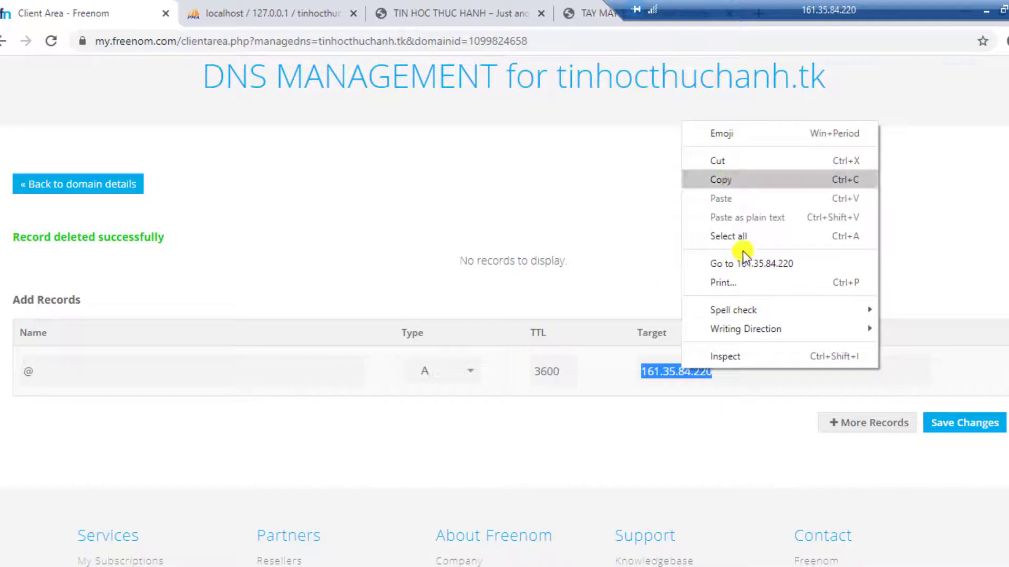
click(738, 411)
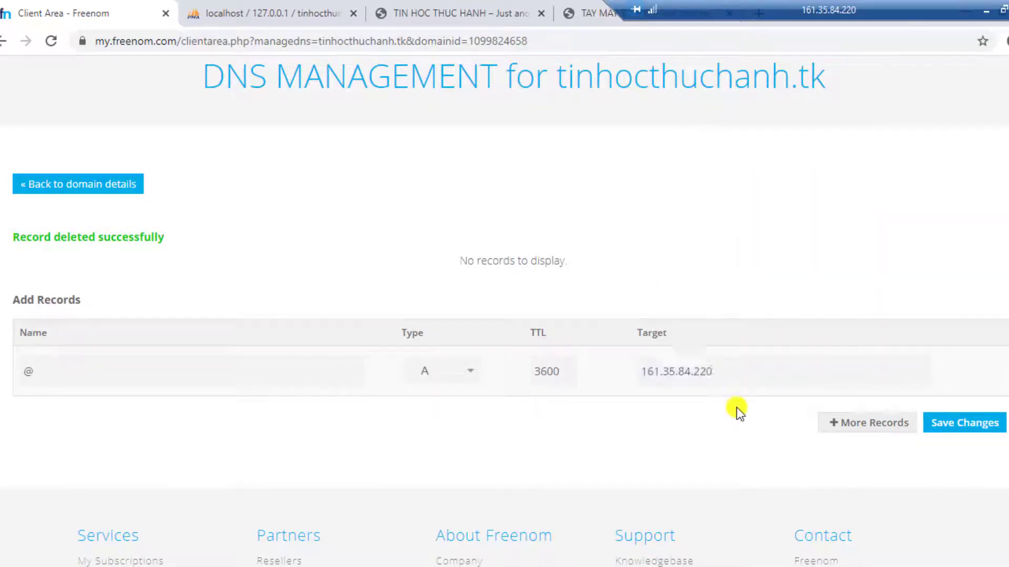
Step: Add a second A record with the pasted 161.35.84.220 target and save
click(857, 424)
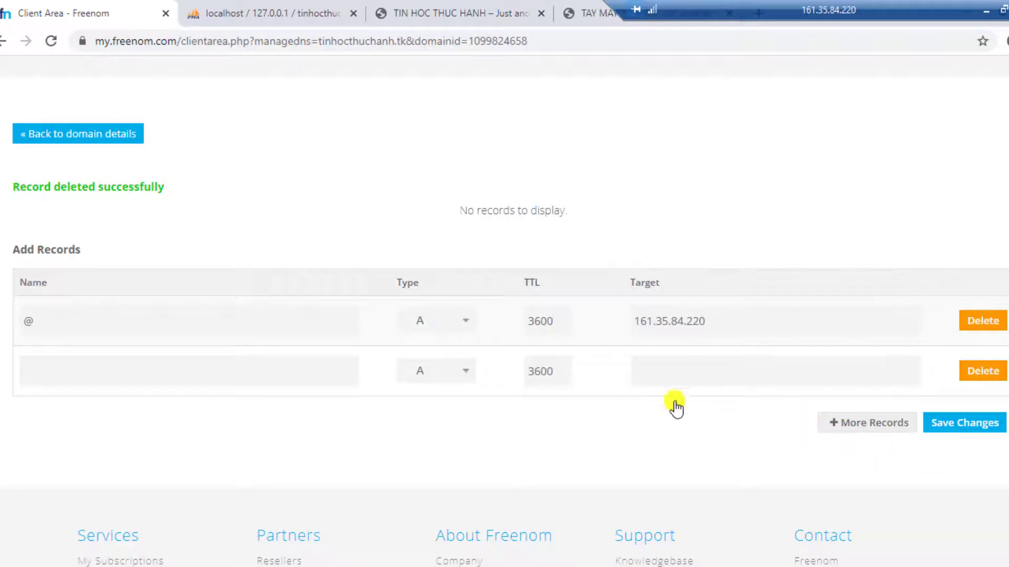
right_click(671, 366)
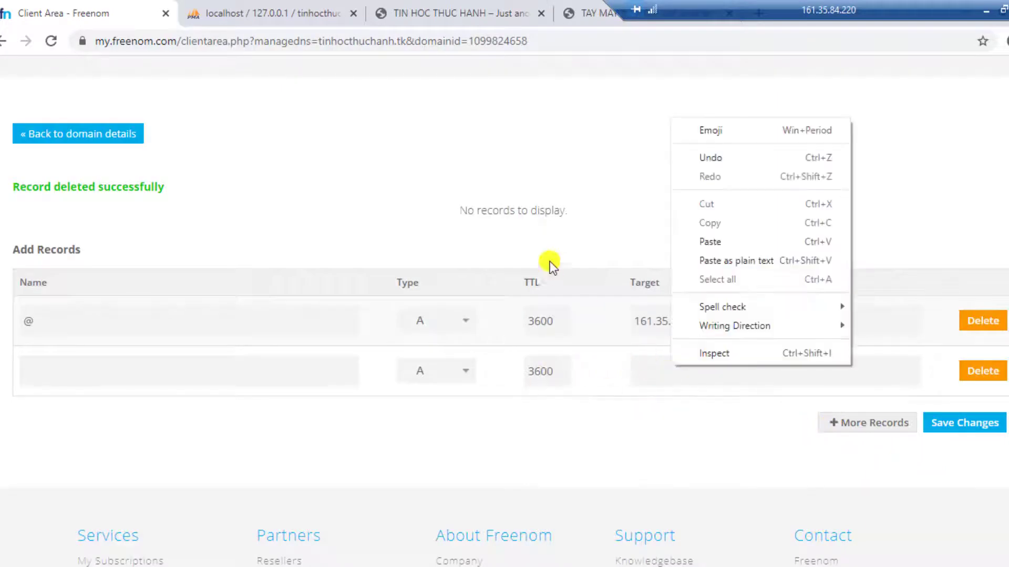
click(714, 242)
click(135, 380)
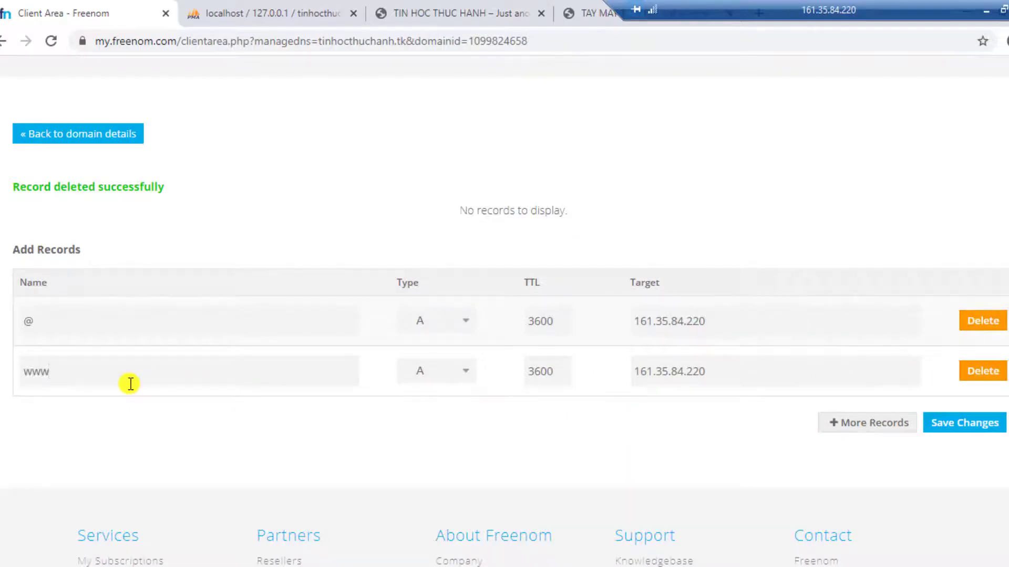
click(966, 423)
Step: Re-add the blank-name root A record targeting 161.35.84.220 and save it
click(675, 432)
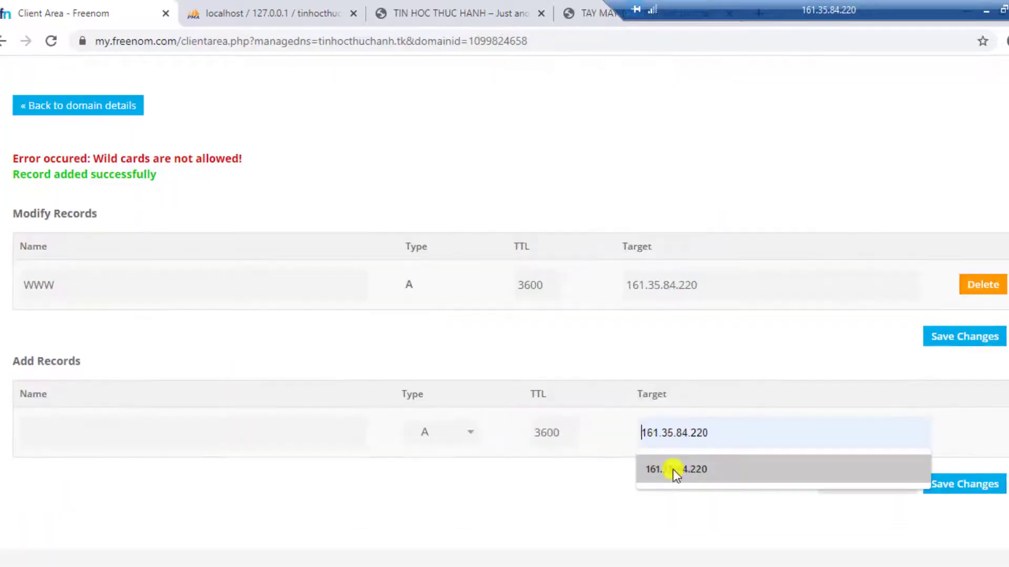
click(675, 469)
click(55, 427)
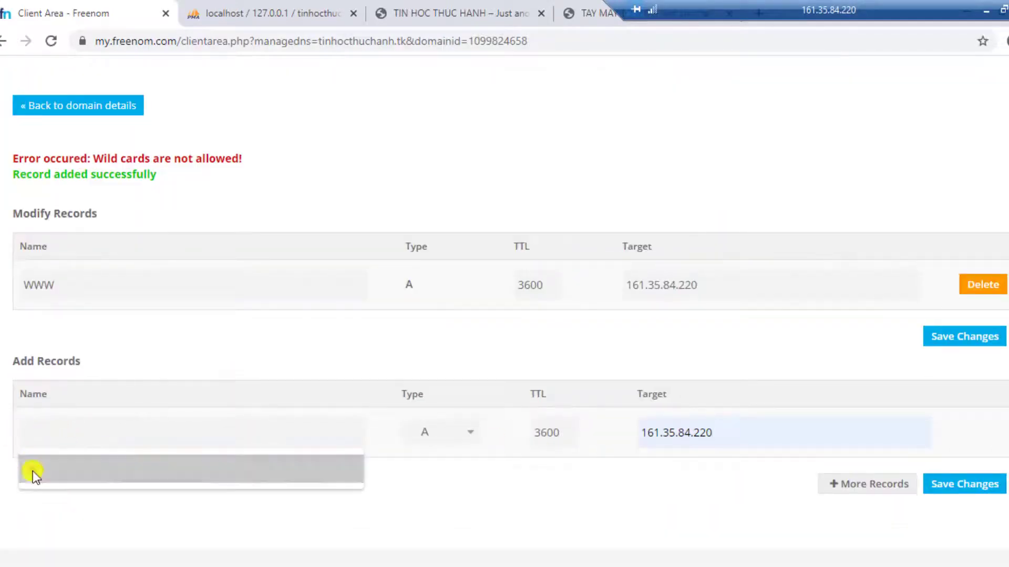
click(873, 405)
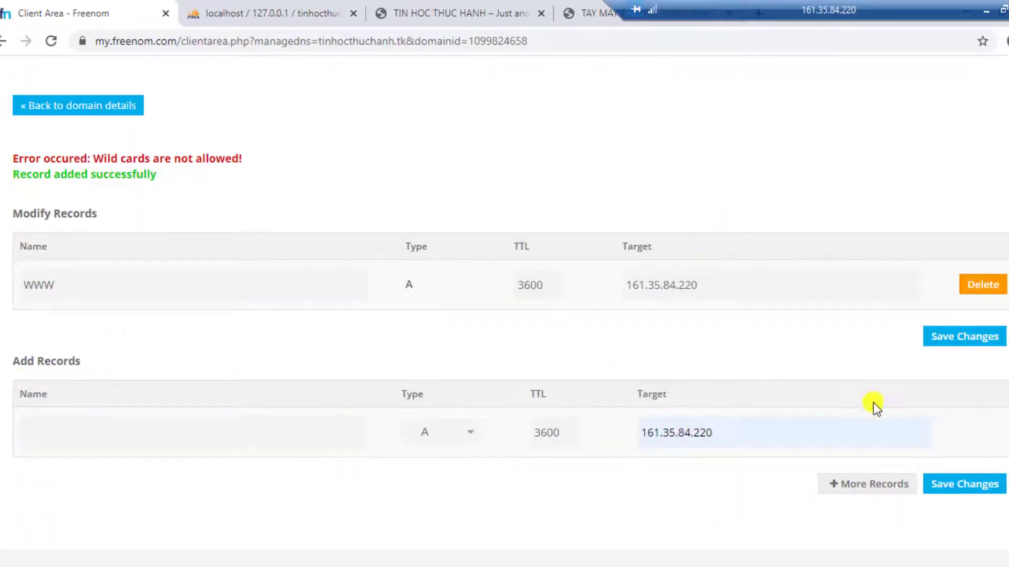
click(964, 485)
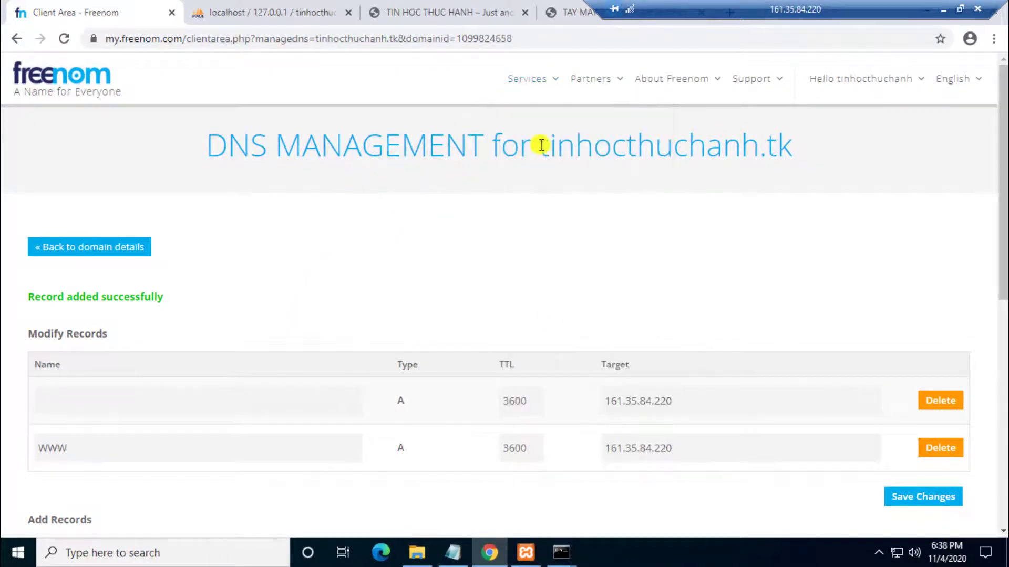
drag(541, 145, 776, 145)
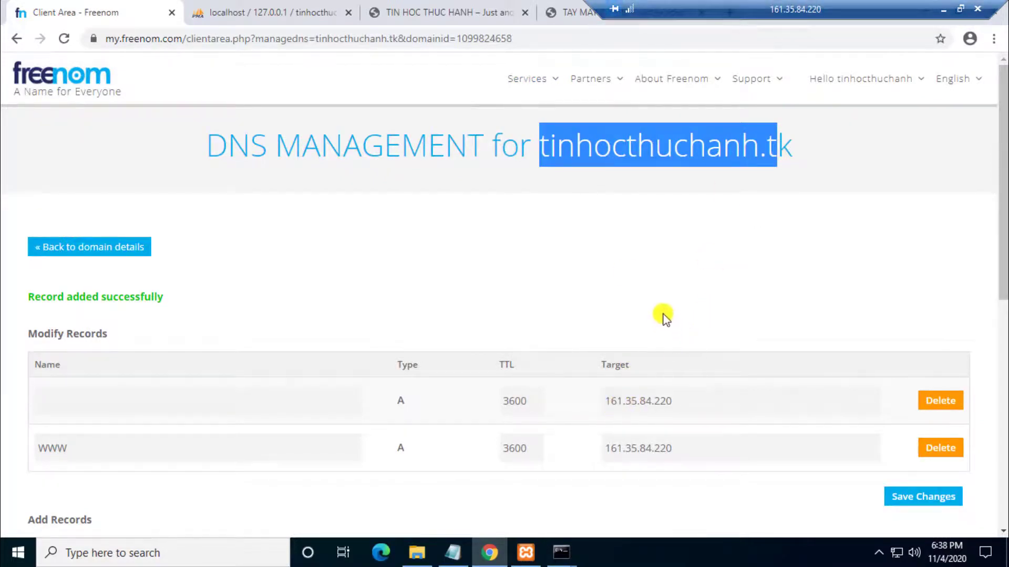
click(571, 180)
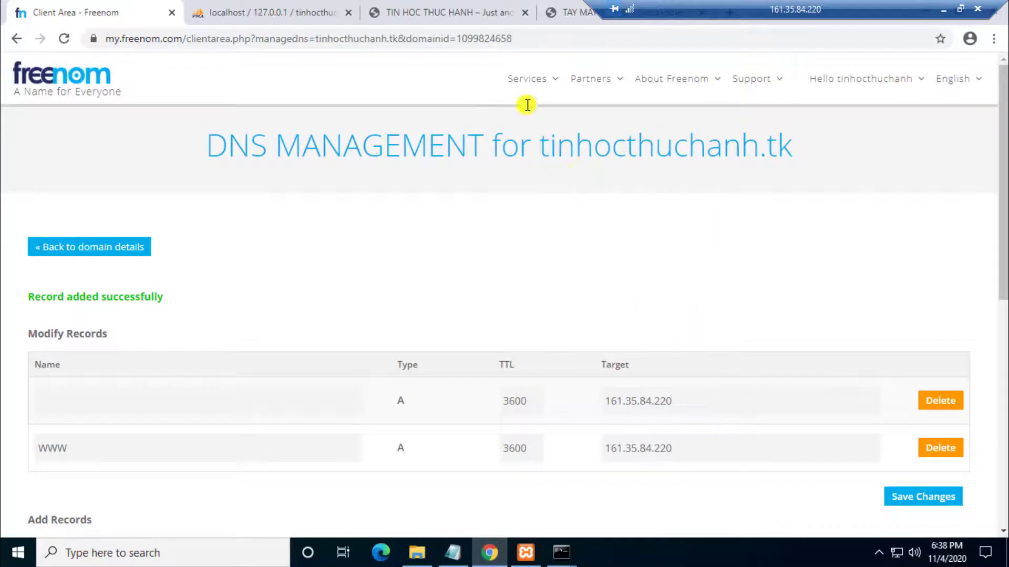
Step: Open taymaytomo.tk's DNS records and replace the root record's IP with 161.35.84.220
mouse_move(525, 80)
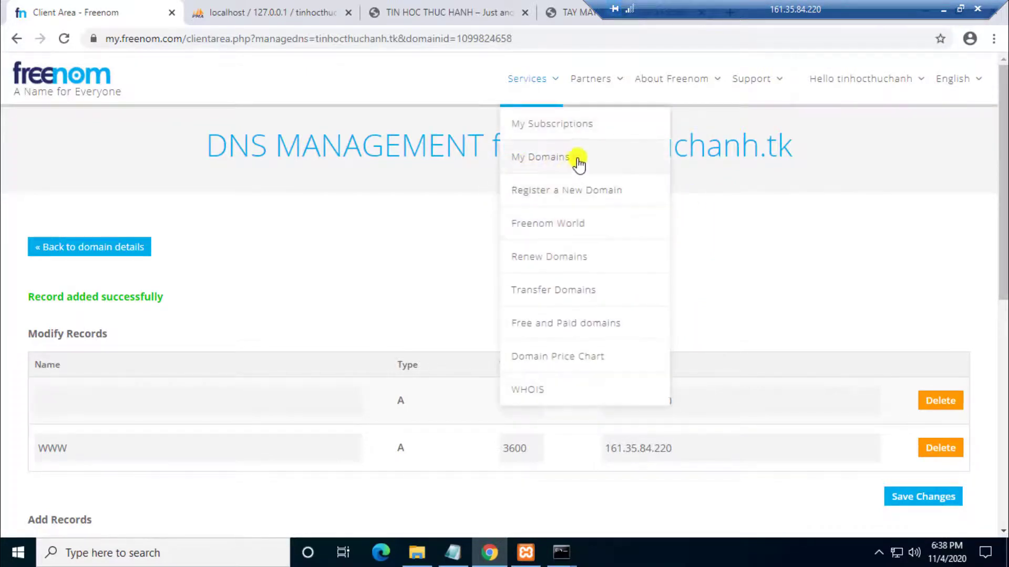
click(576, 162)
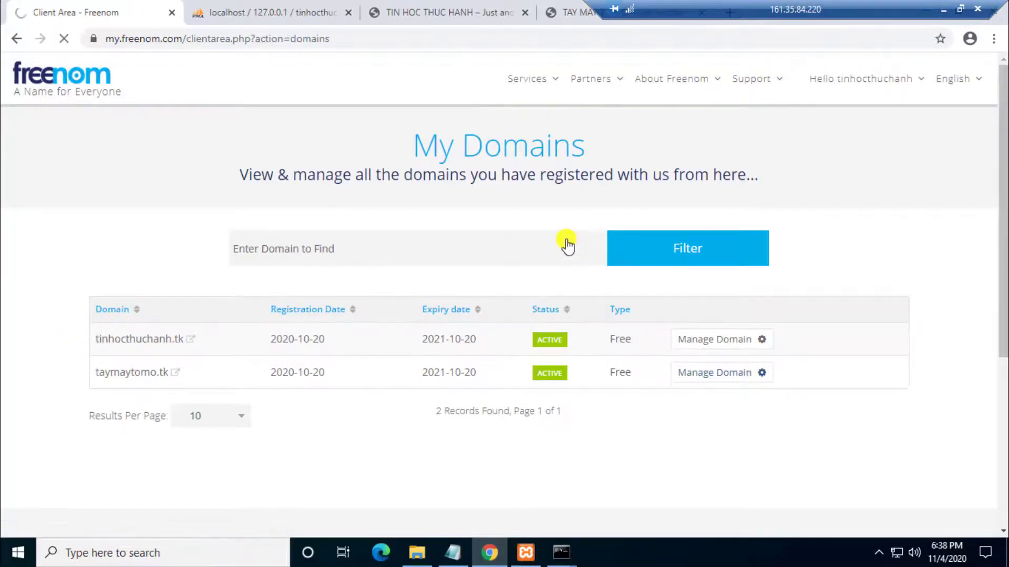
click(458, 210)
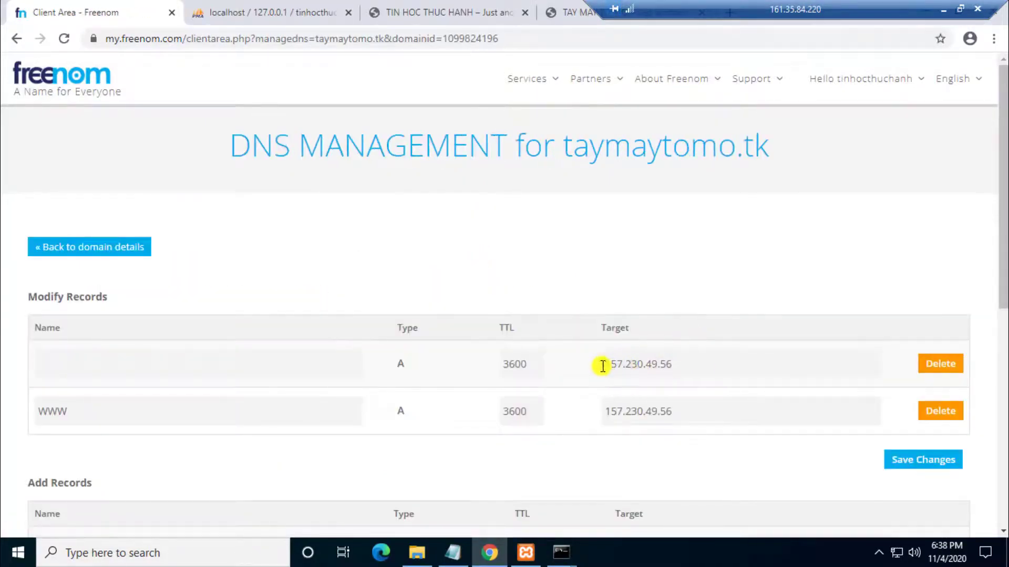
drag(617, 364, 712, 371)
scroll(712, 372, down, 1)
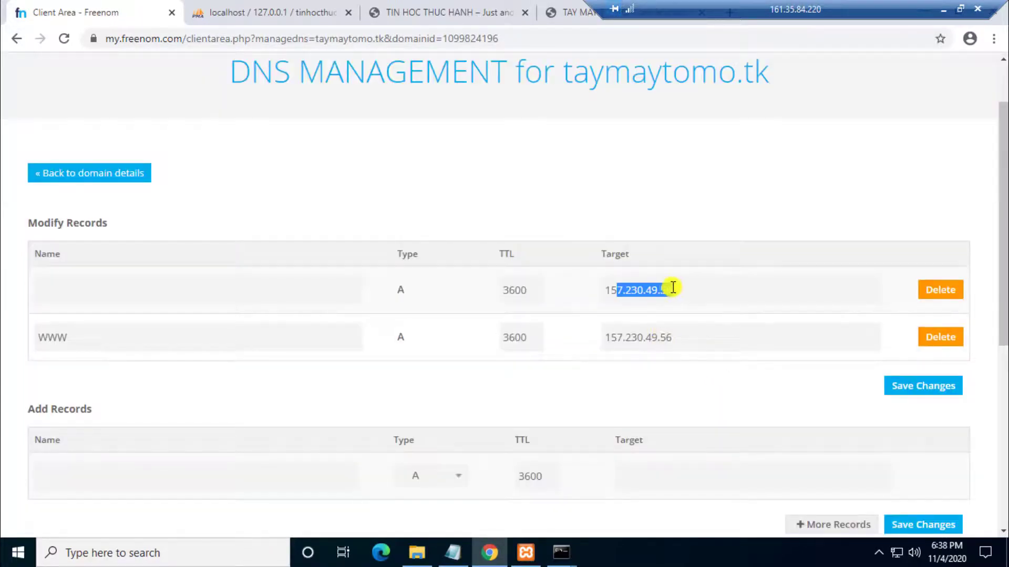
key(ctrl+v)
Step: Set the www record target to 161.35.84.220, save, and reload the DNS page
triple_click(638, 338)
right_click(620, 331)
click(651, 172)
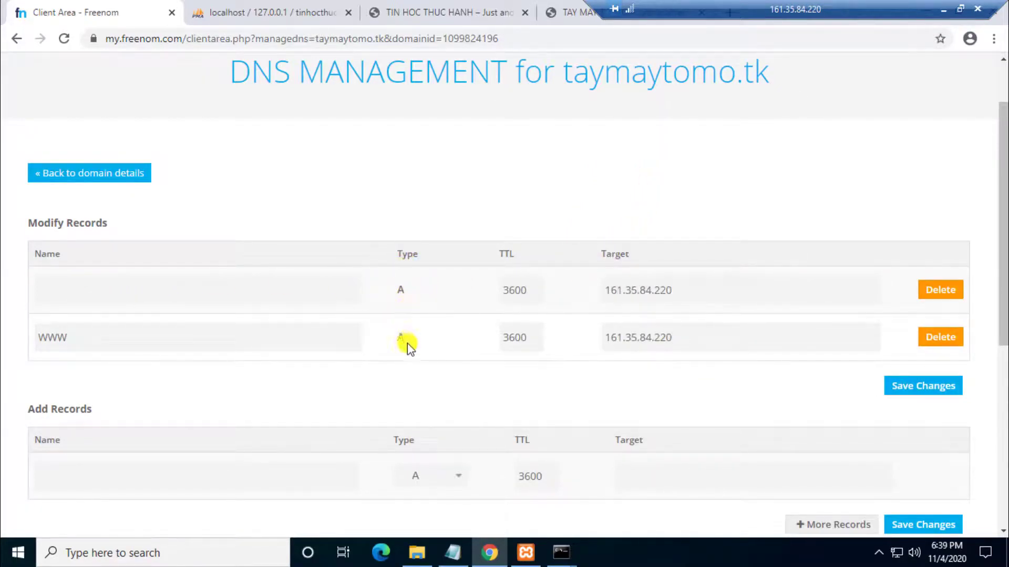
click(58, 338)
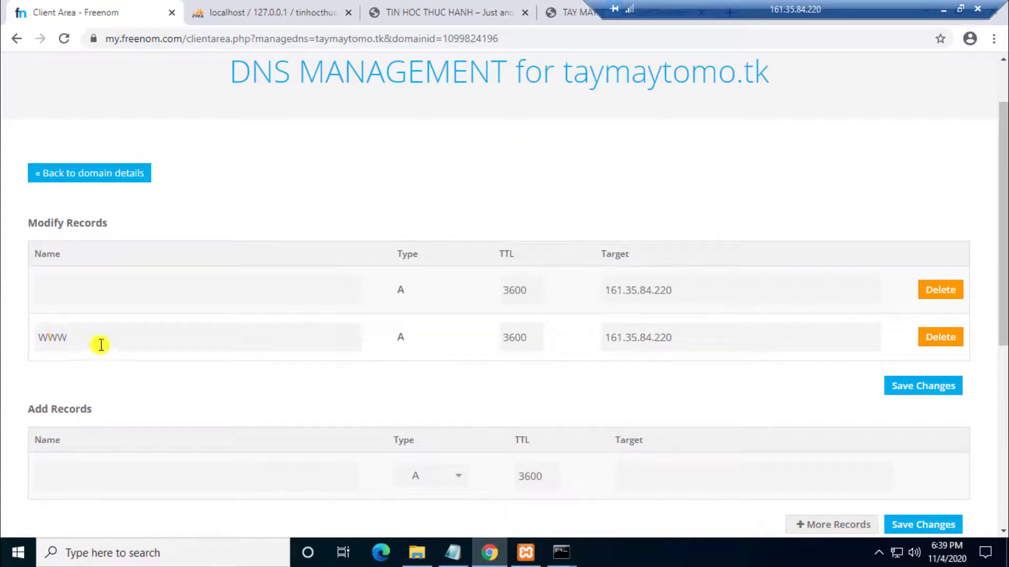
click(917, 389)
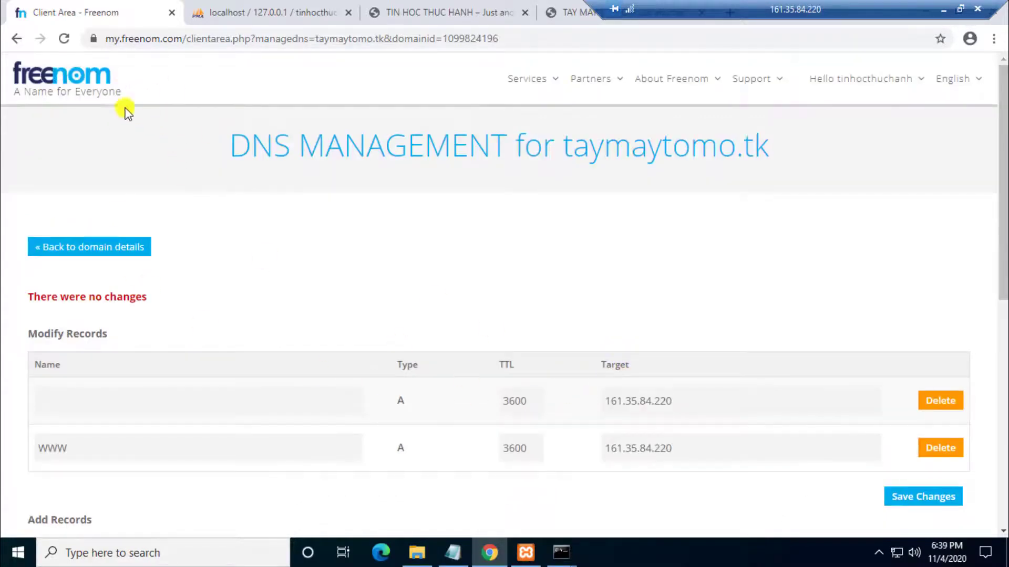
key(F5)
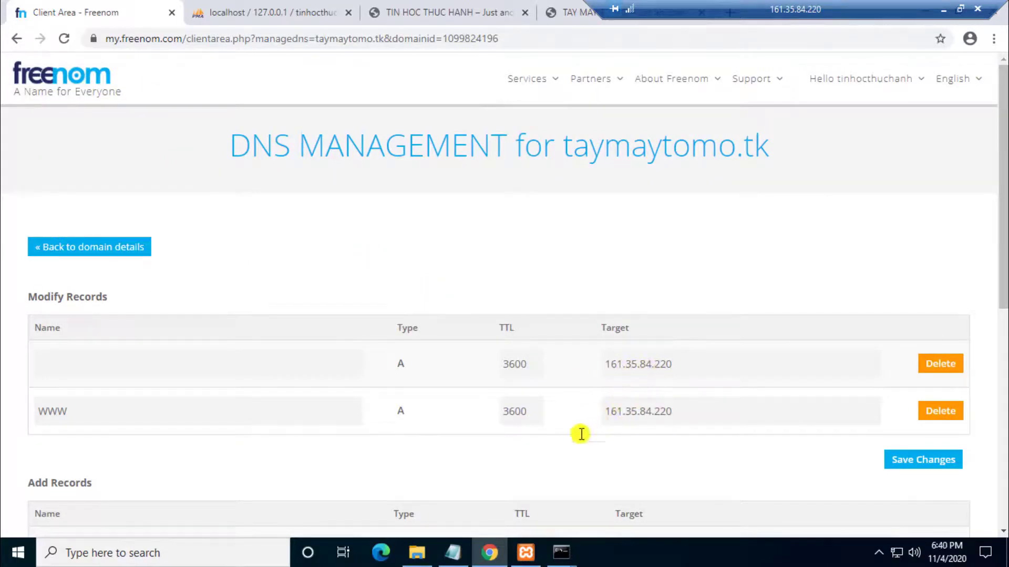
mouse_move(561, 551)
click(521, 455)
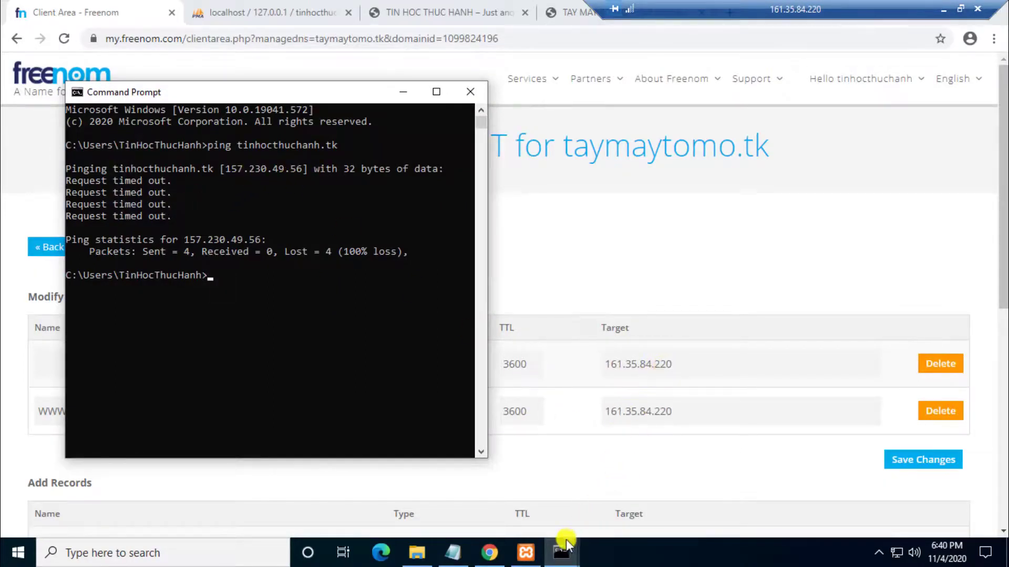
Step: Arrange the ping windows and run 'ping tinhocthuchanh.tk -t' in a new Command Prompt
mouse_move(561, 552)
click(606, 500)
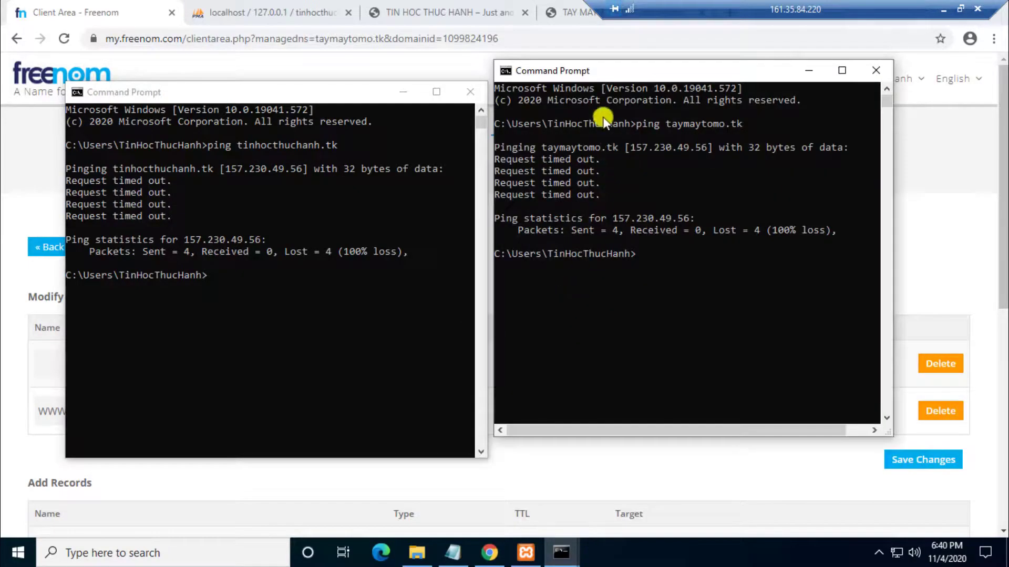
drag(600, 74, 615, 100)
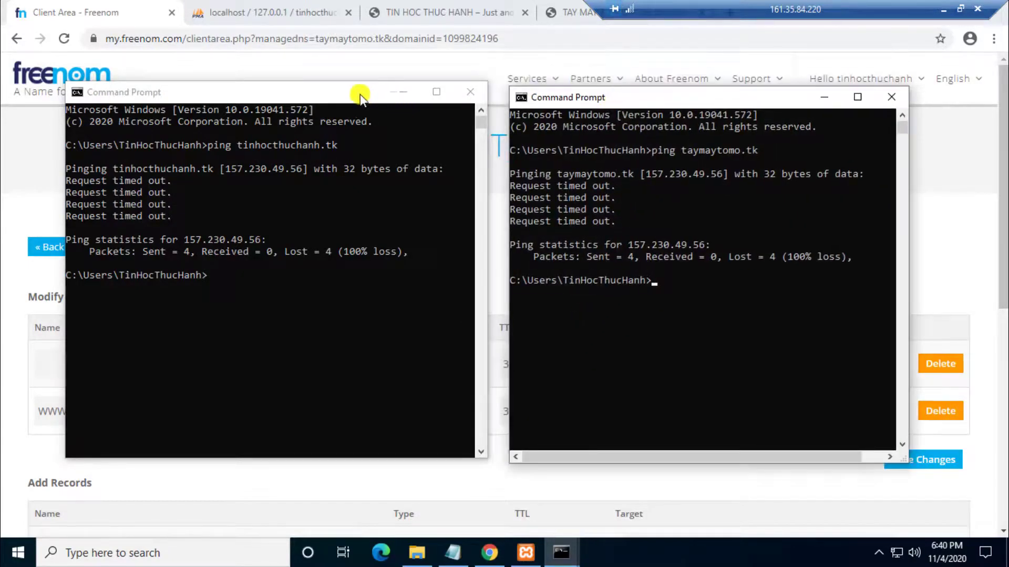
drag(344, 96, 340, 61)
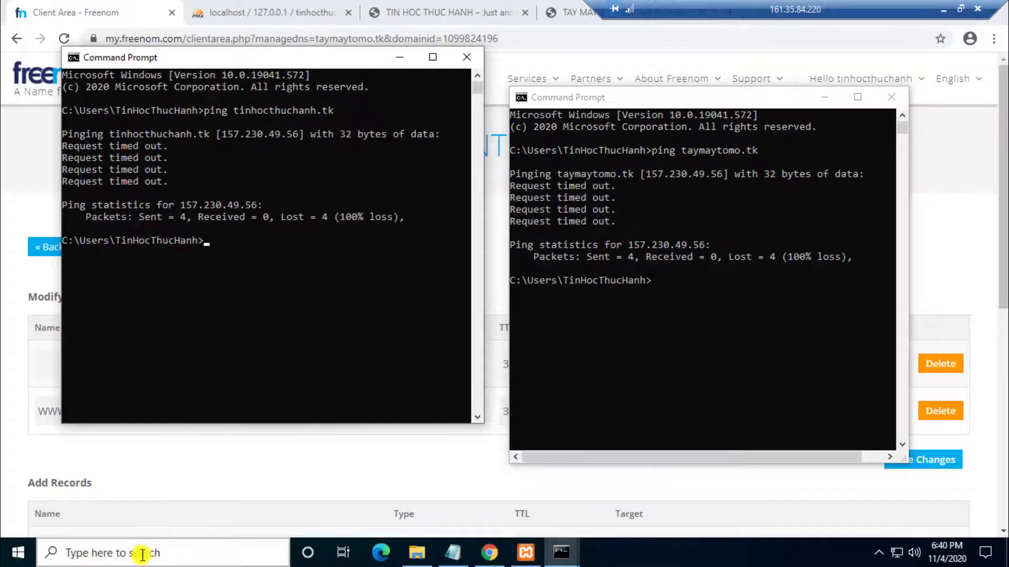
click(140, 551)
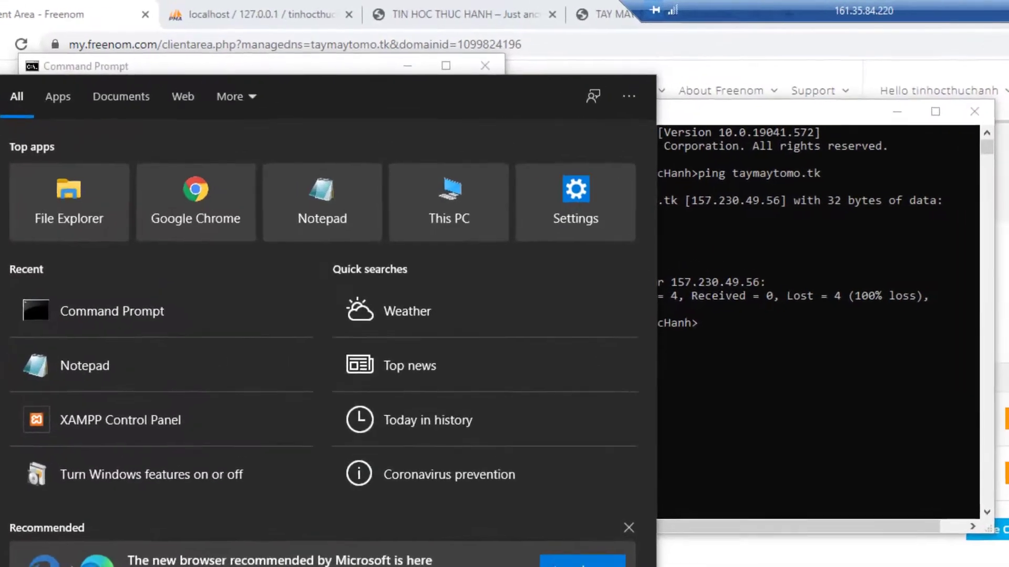
click(157, 279)
text(ping tin)
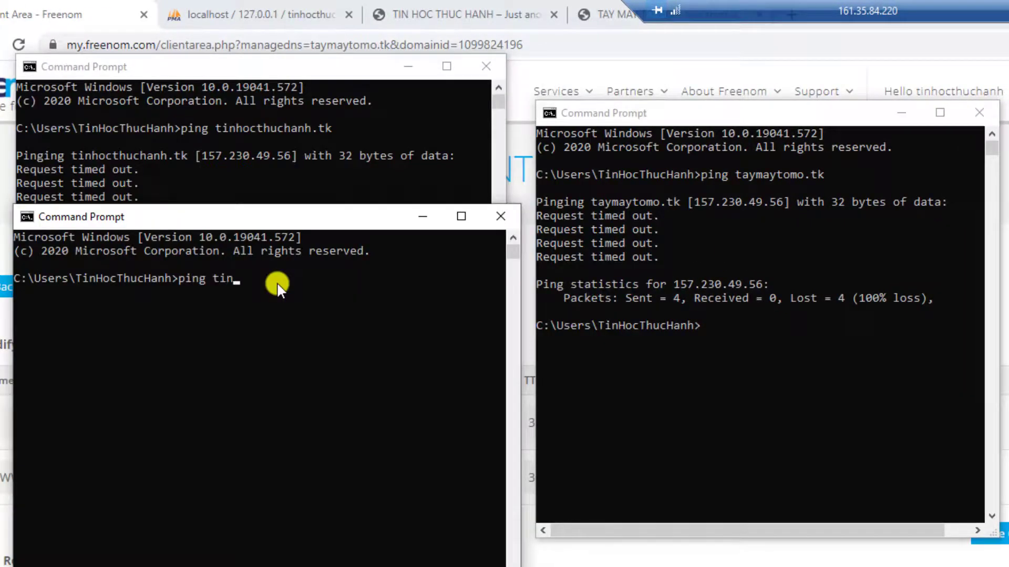
text(hocthuchanh.tk -t)
key(Return)
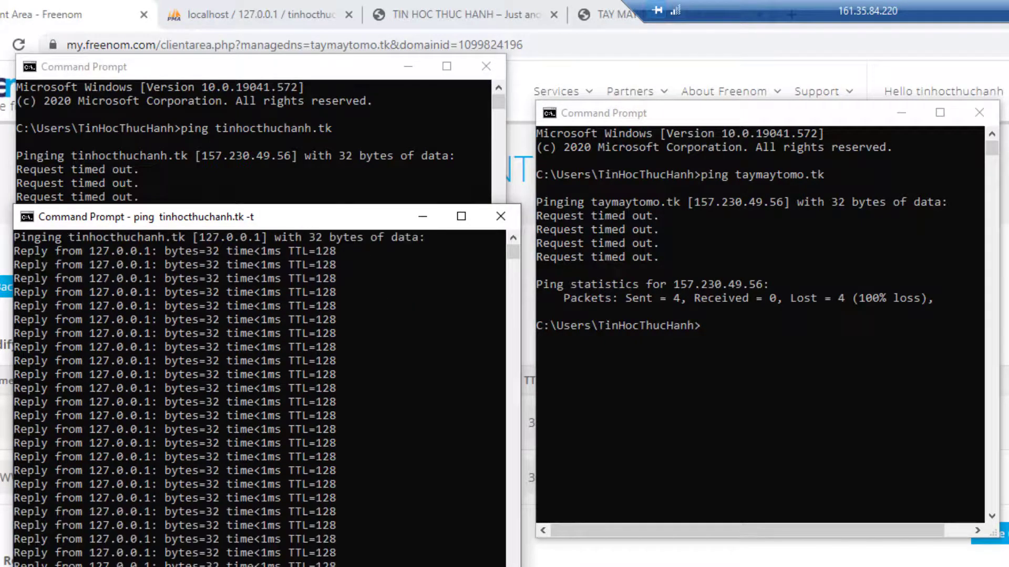
Step: Open another Command Prompt and run 'ping taymaytomo.tk -t'
click(165, 551)
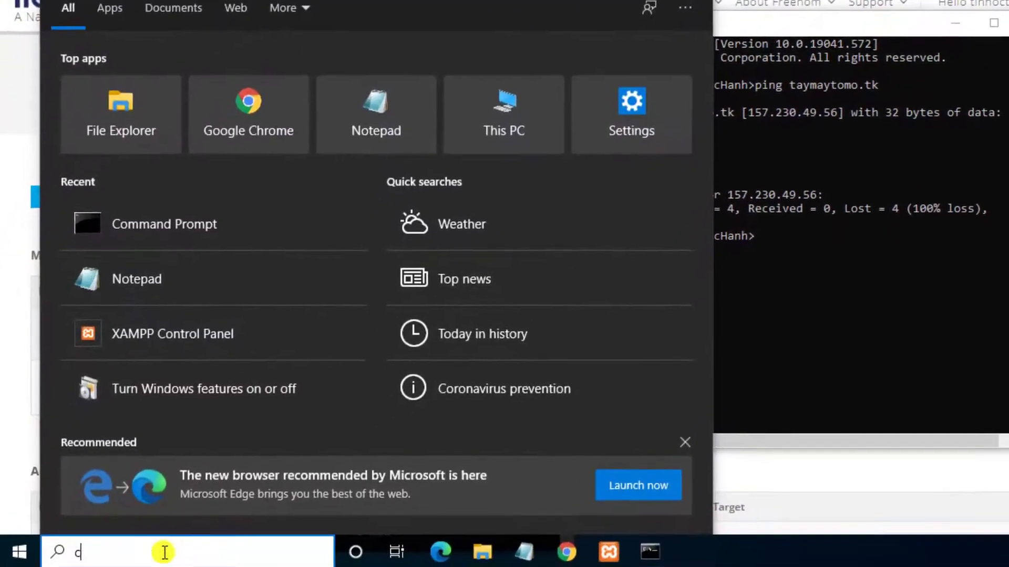
text(cmd)
key(Return)
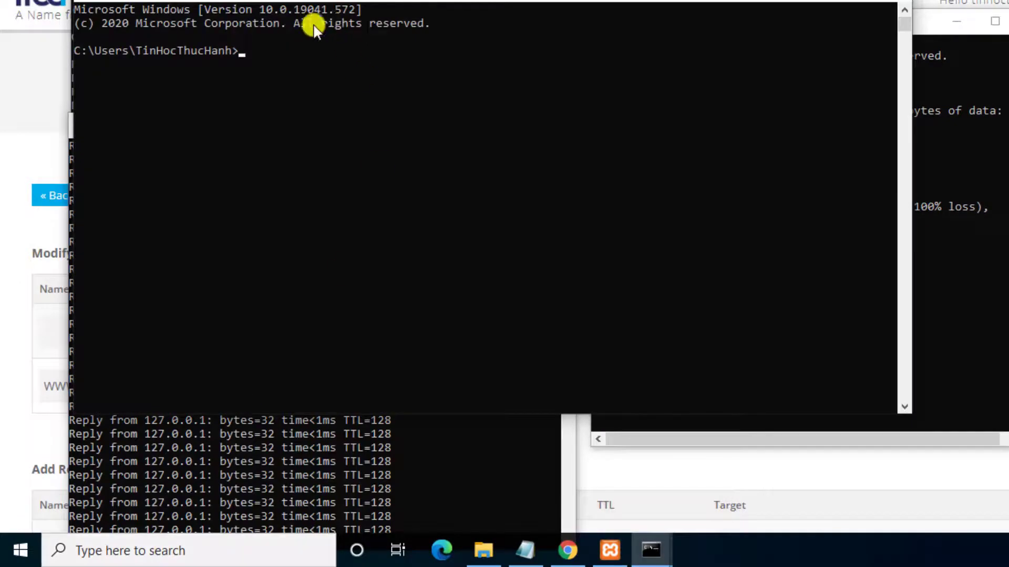
drag(71, 91, 276, 97)
key(alt+space)
key(m)
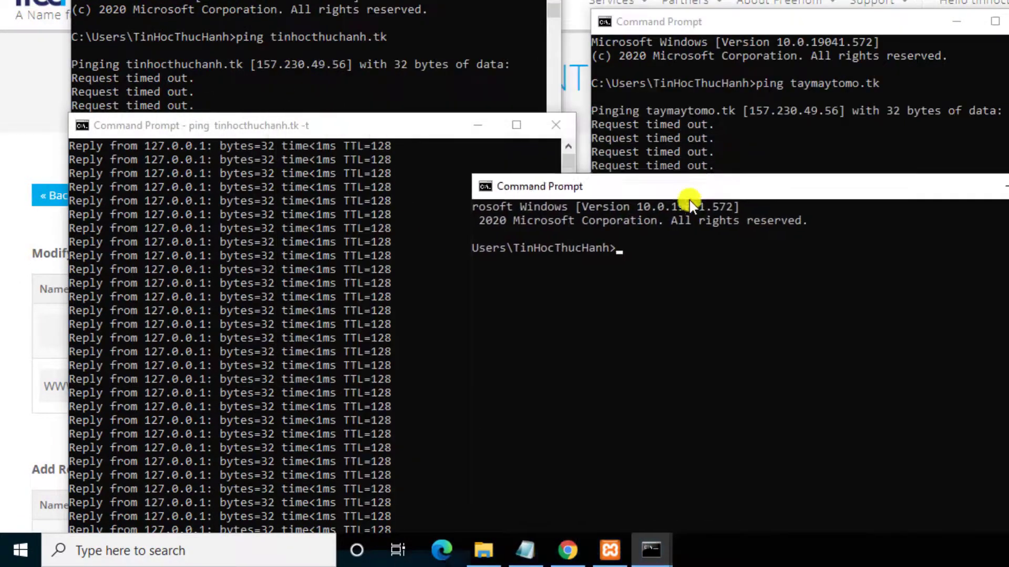
key(Return)
text(ping )
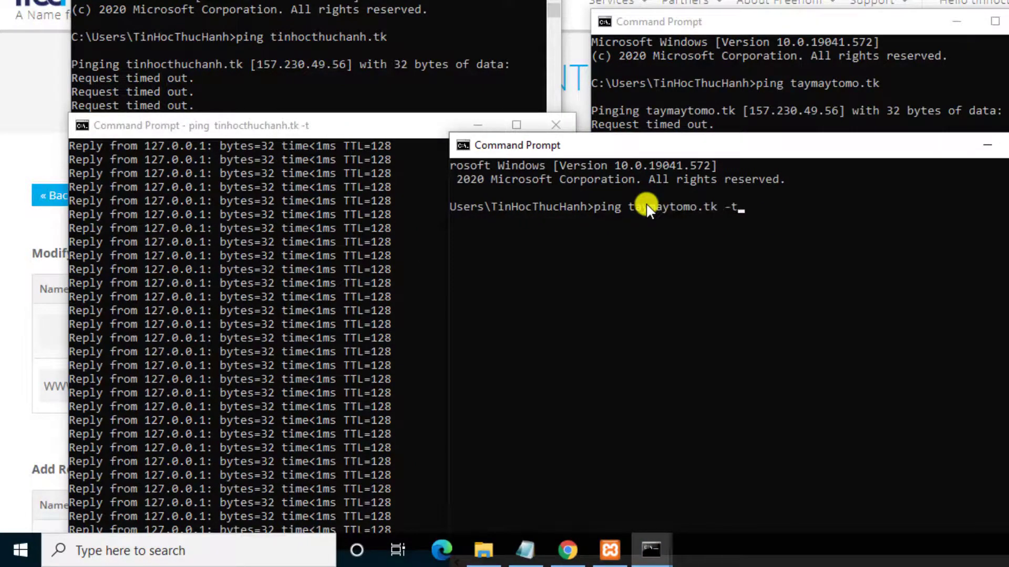
text(taymaytomo.tk -t)
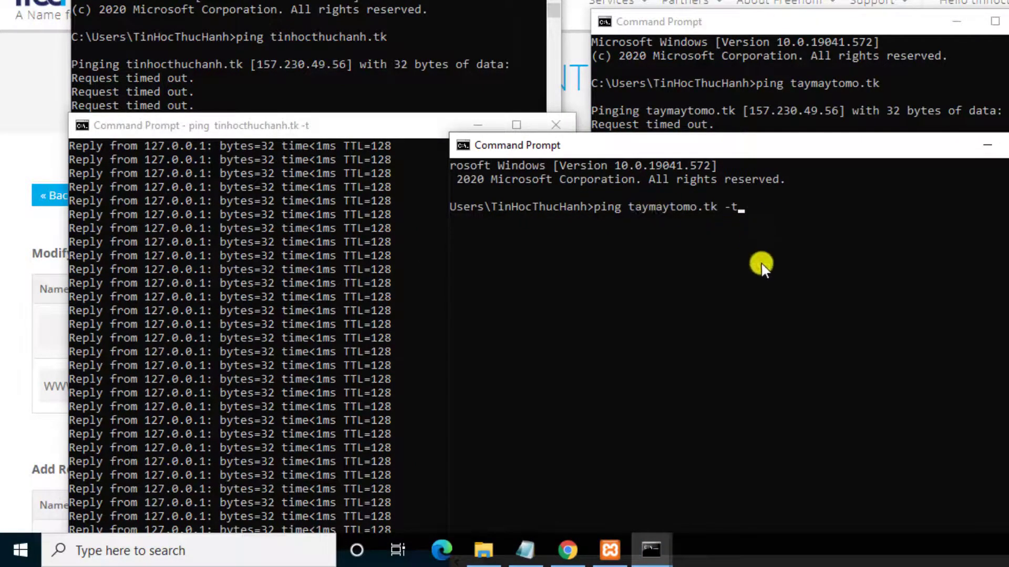
key(Return)
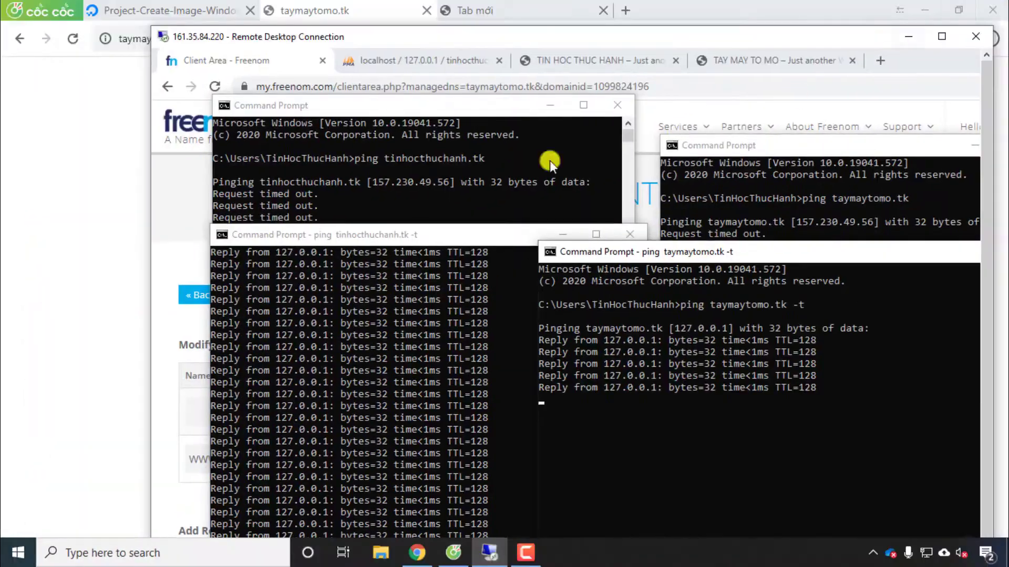
Step: On the local PC, run 'ping taymaytomo.tk -t' in a new Command Prompt
click(80, 443)
click(115, 552)
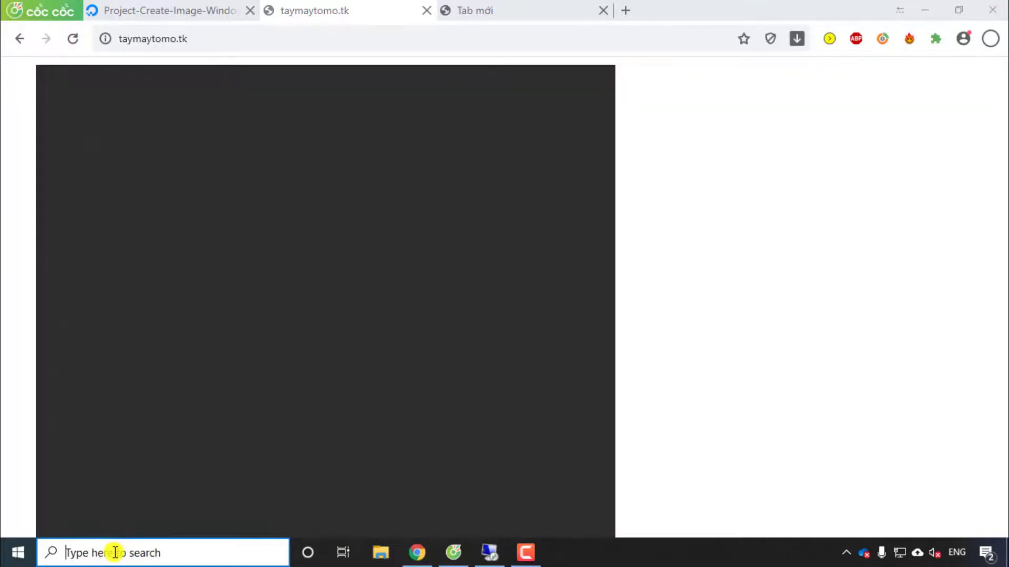
text(cmd)
key(Return)
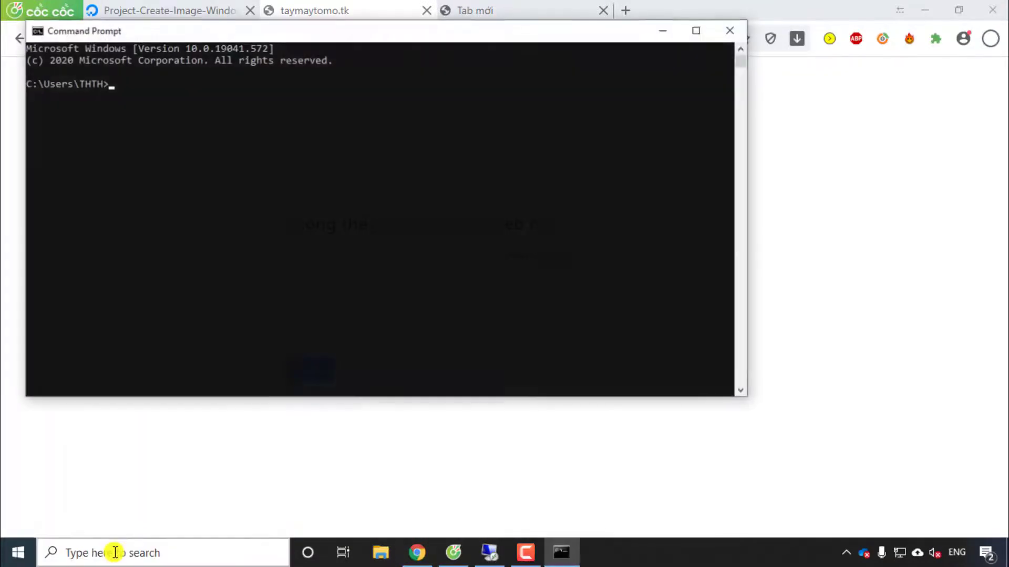
text(ping taymaytomo)
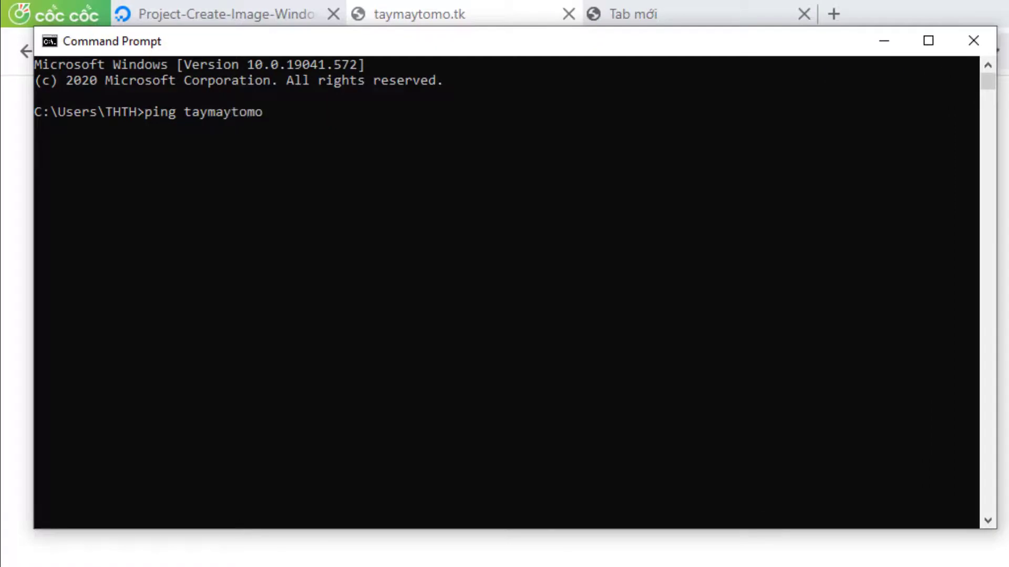
text(.tk -t)
key(Return)
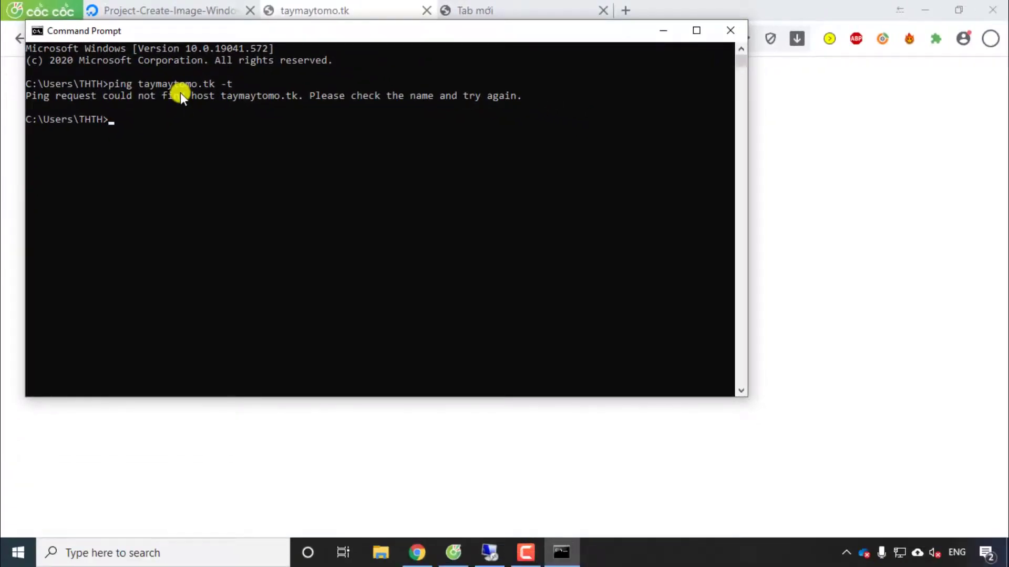
Step: Reload taymaytomo.tk in Cốc Cốc, still getting the DNS error, and return to Remote Desktop
click(288, 8)
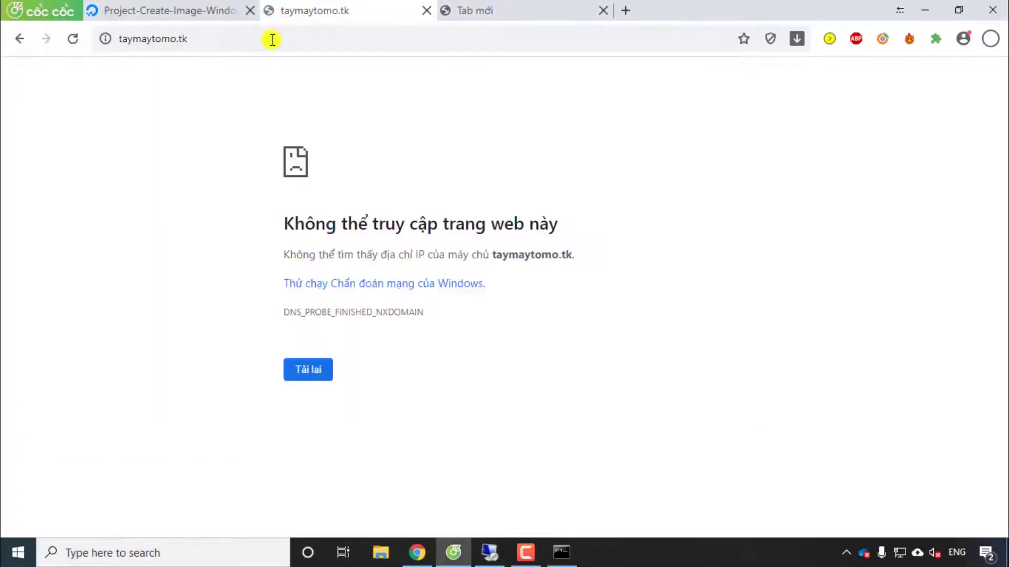
click(73, 38)
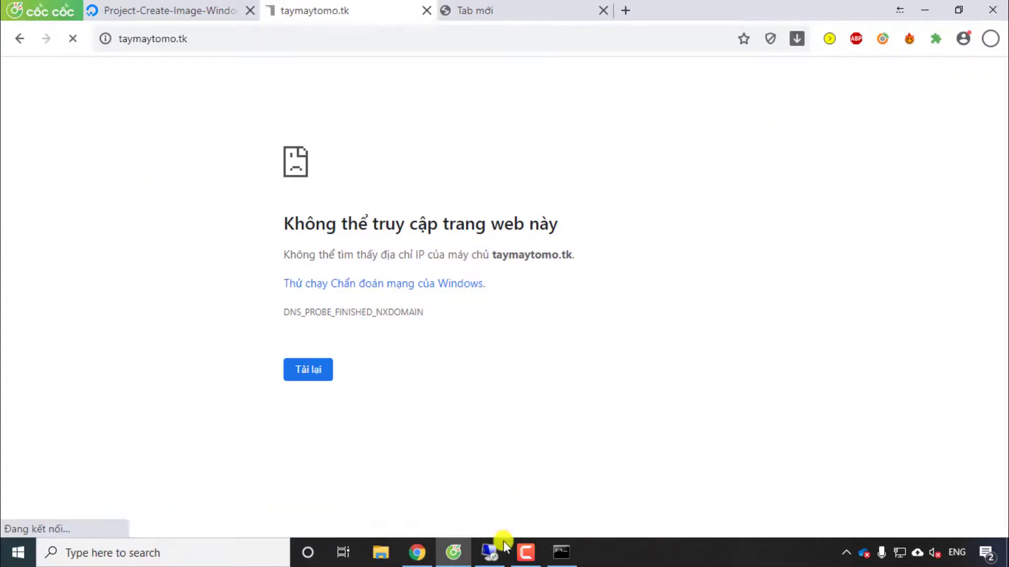
click(490, 551)
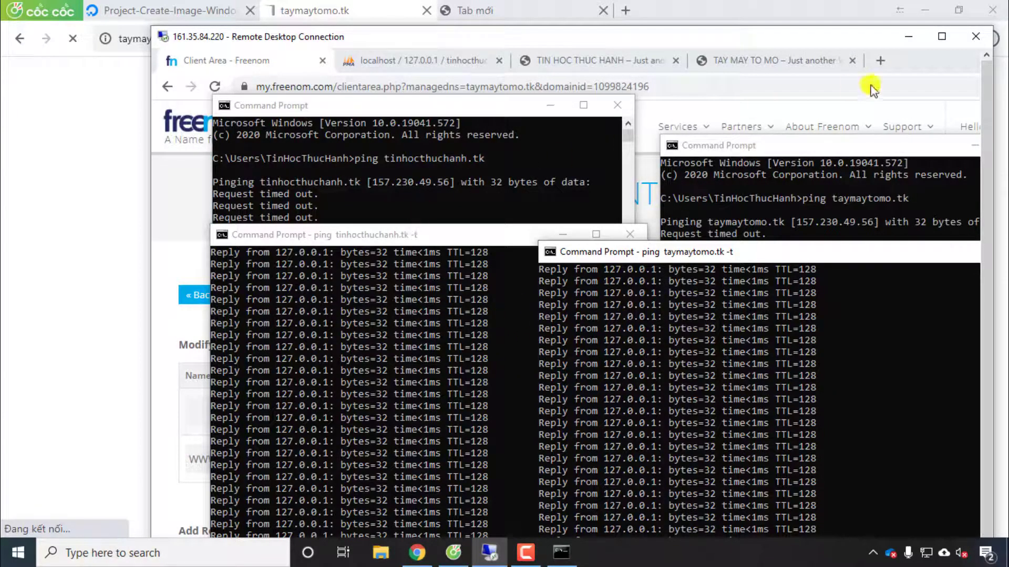
Step: Maximize Remote Desktop and browse File Explorer to C:\Windows on the server
click(942, 37)
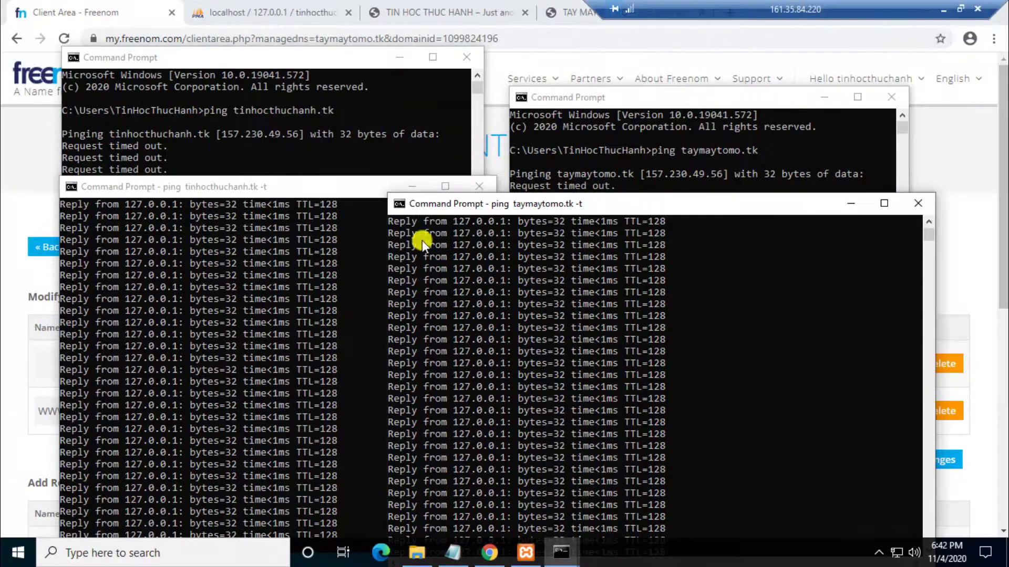
click(422, 556)
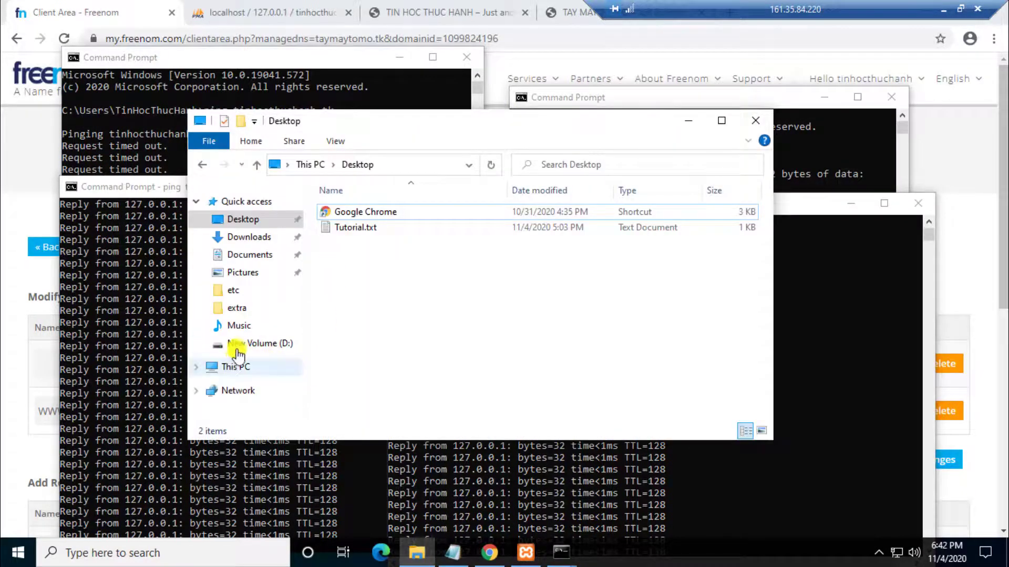
click(235, 372)
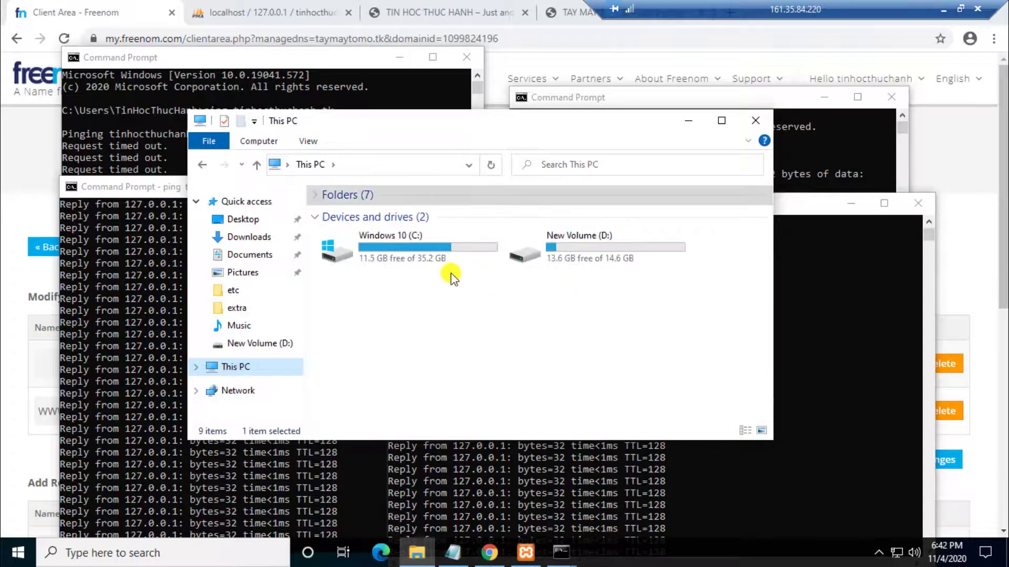
click(337, 251)
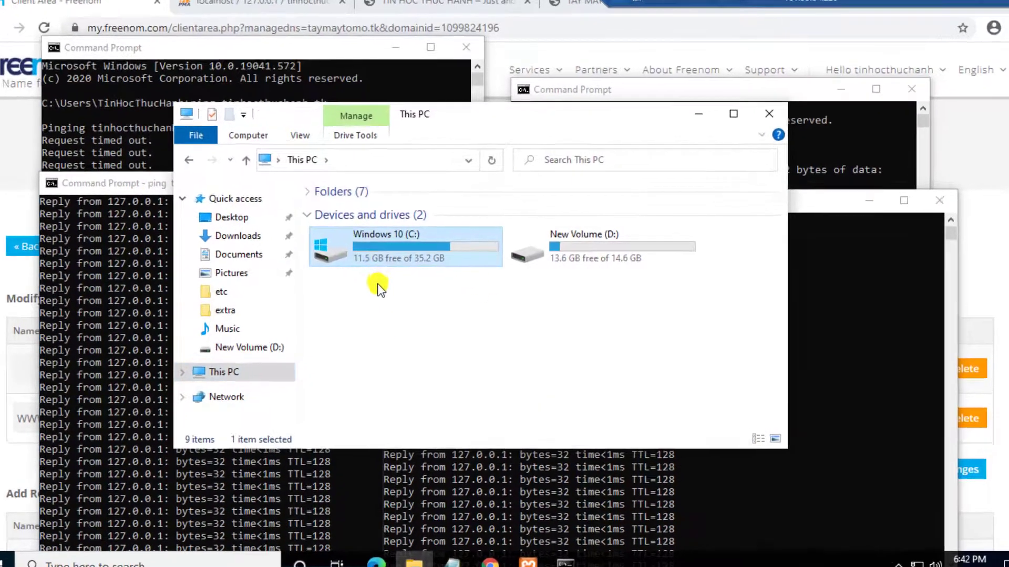
double_click(374, 260)
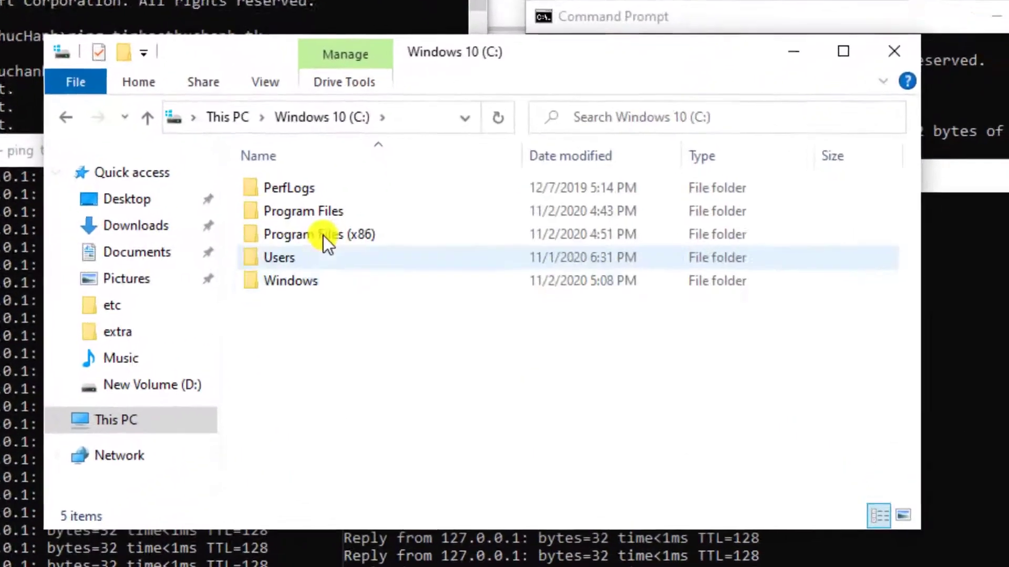
click(346, 274)
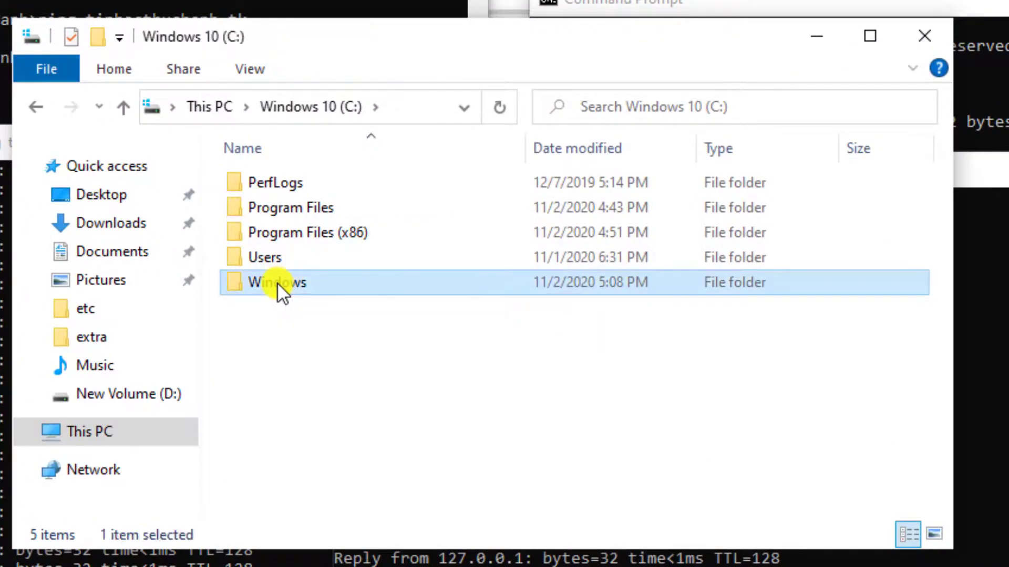
double_click(277, 282)
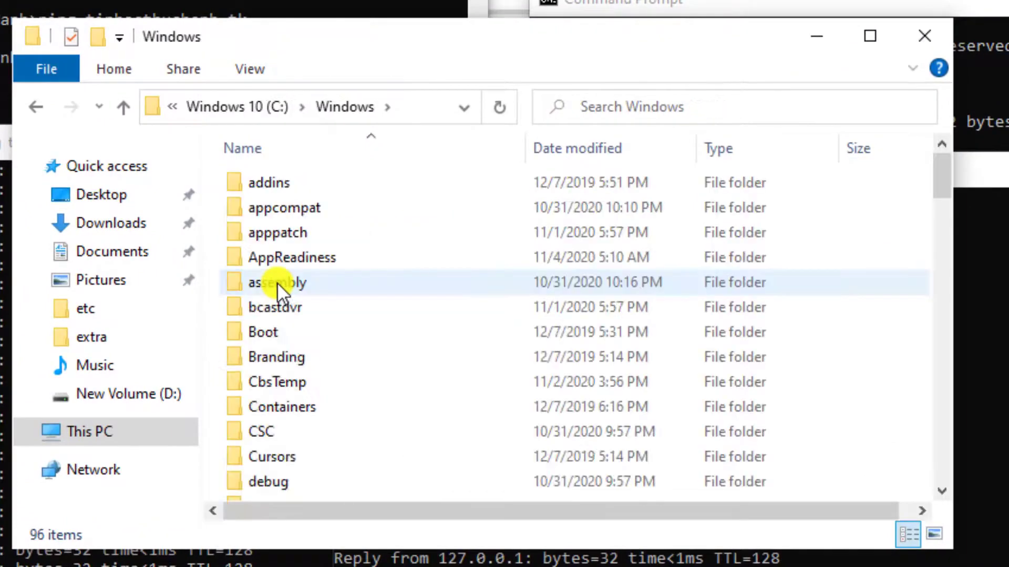
Step: Navigate to System32\drivers\etc and open the hosts file, choosing Notepad
click(272, 333)
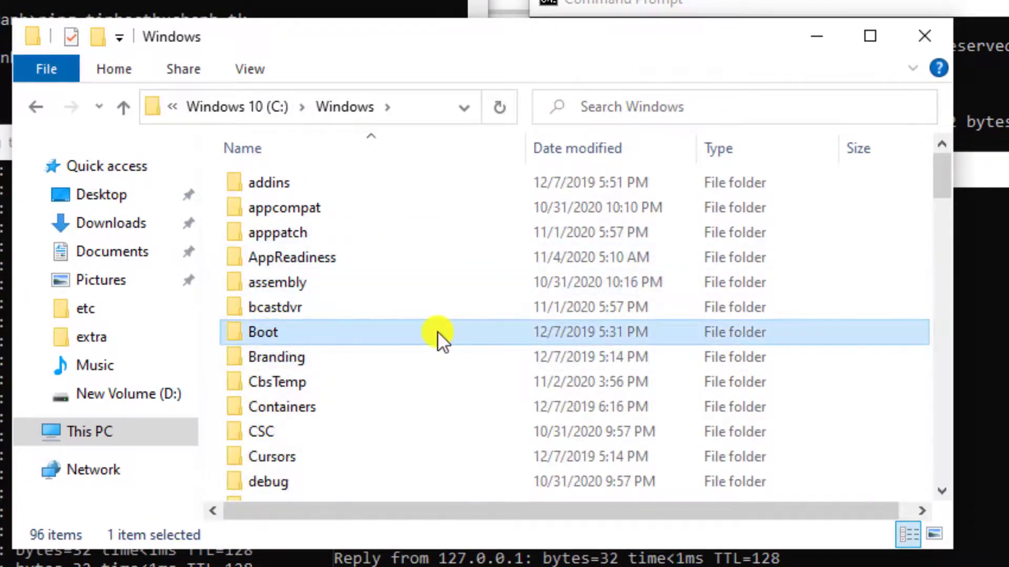
scroll(431, 337, down, 13)
scroll(424, 336, down, 12)
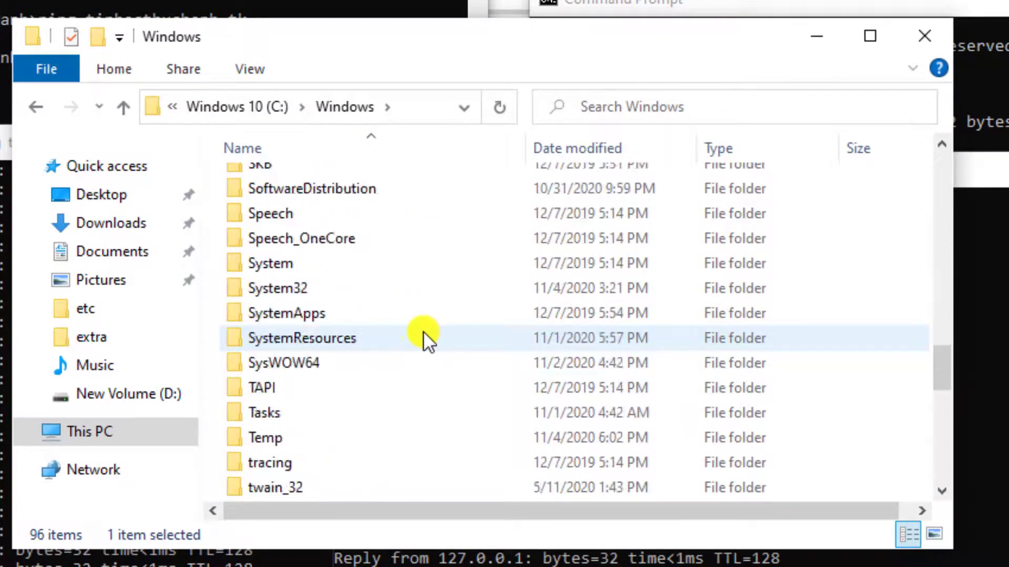
scroll(421, 336, up, 3)
scroll(421, 331, up, 2)
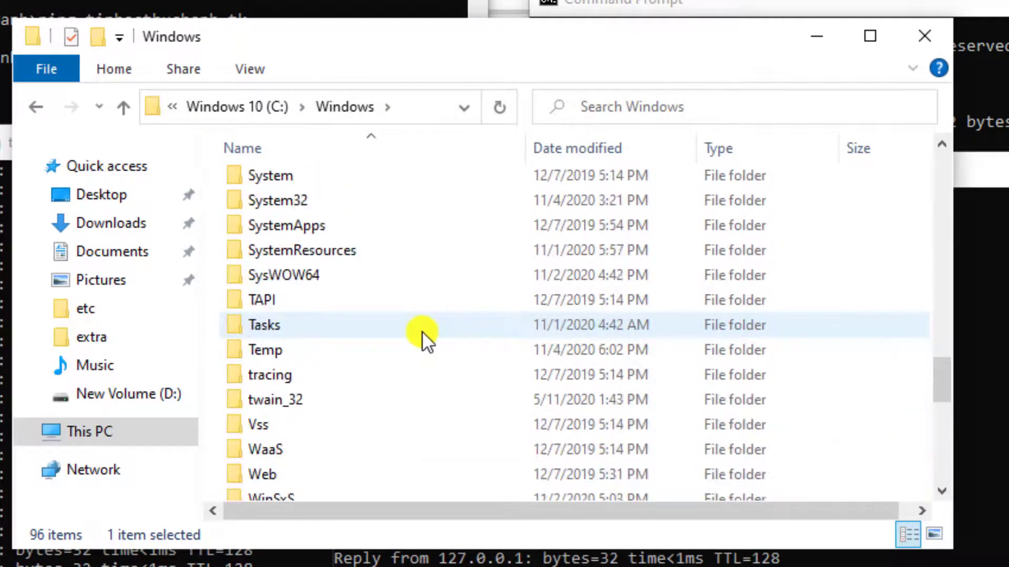
double_click(324, 203)
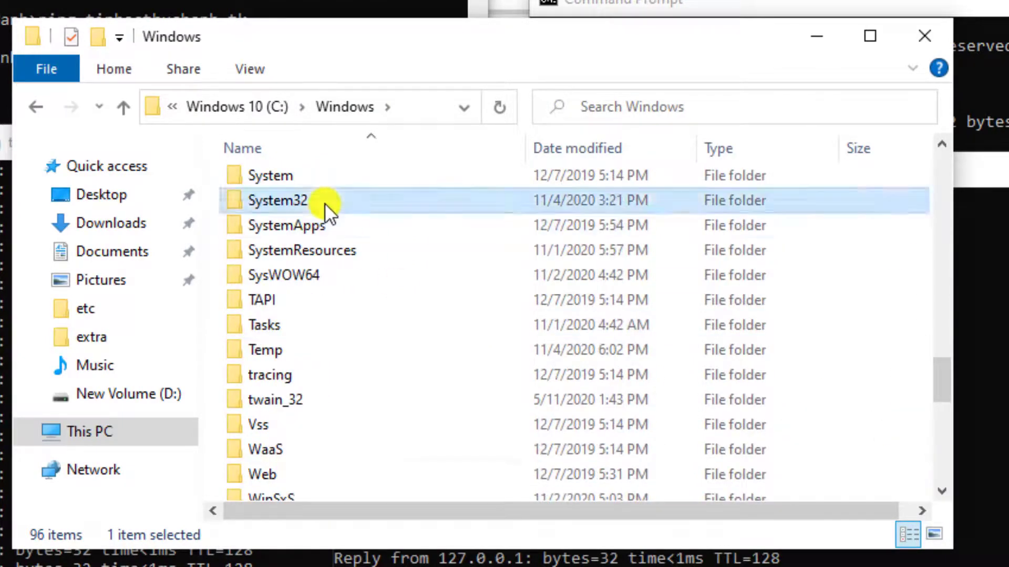
scroll(363, 369, down, 5)
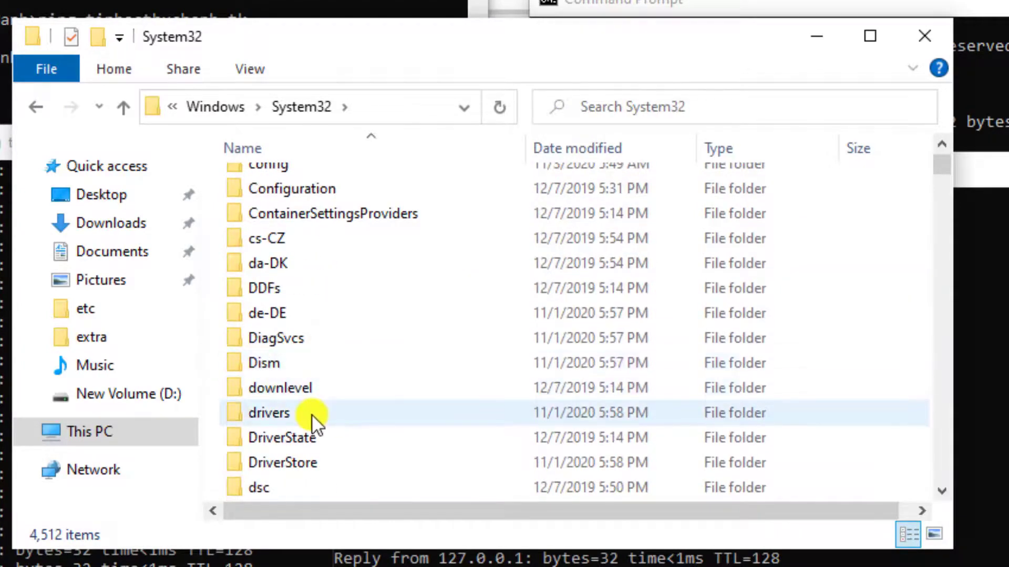
double_click(311, 414)
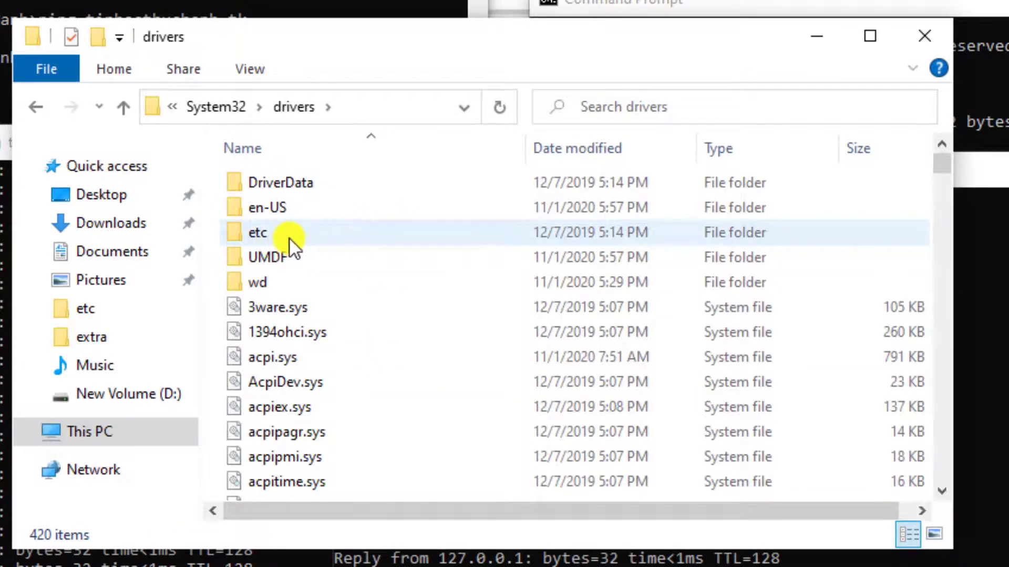
double_click(289, 237)
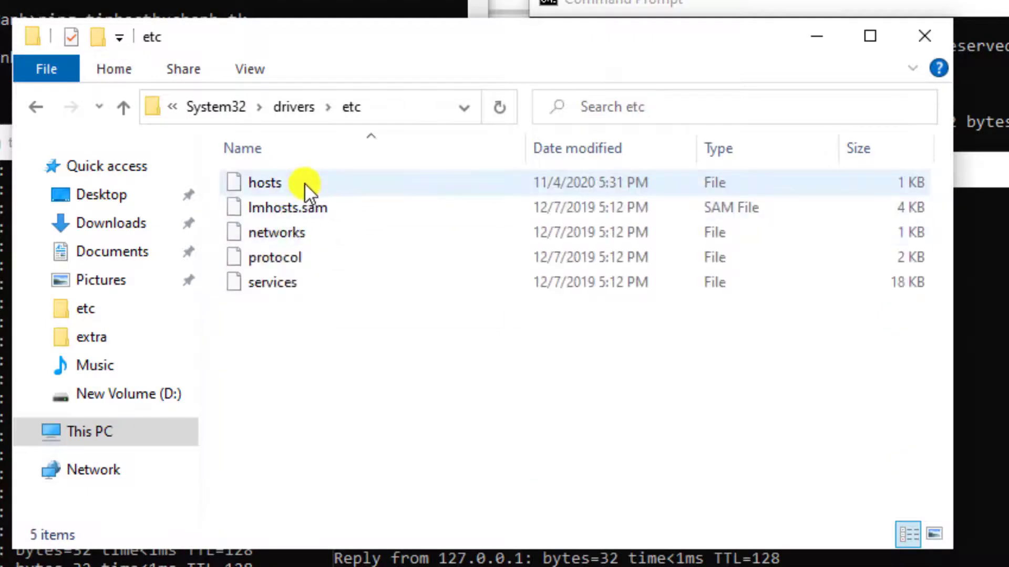
double_click(304, 183)
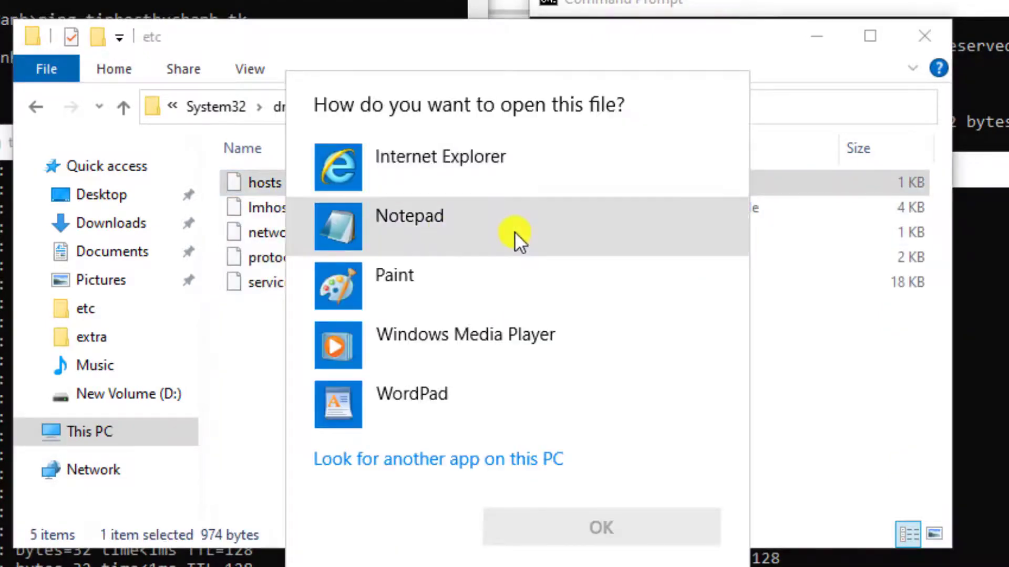
click(515, 231)
Step: Delete the four 127.0.0.1 lines for tinhocthuchanh.tk and taymaytomo.tk from hosts and save
click(651, 534)
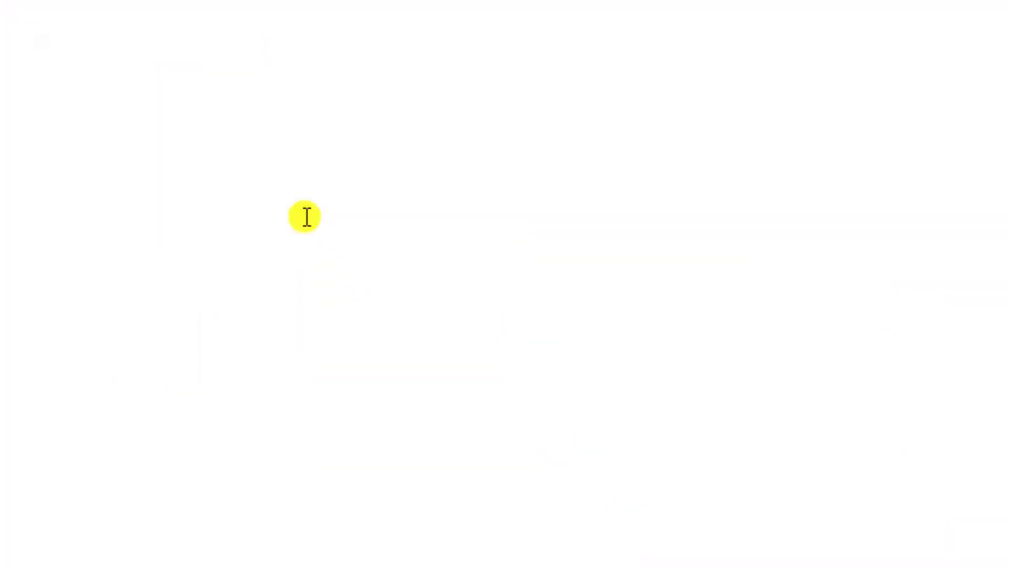
scroll(316, 246, down, 3)
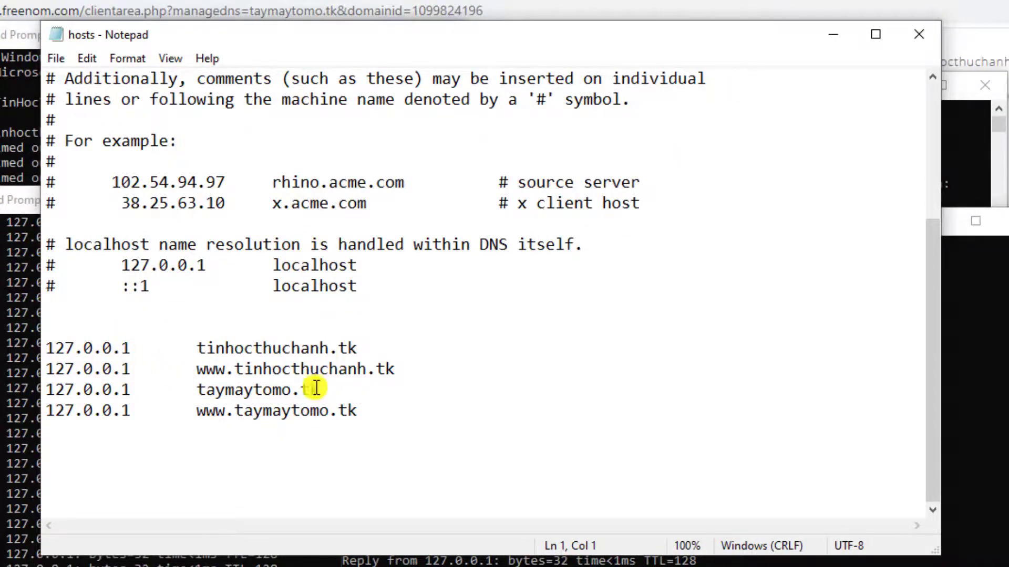
drag(378, 413, 31, 328)
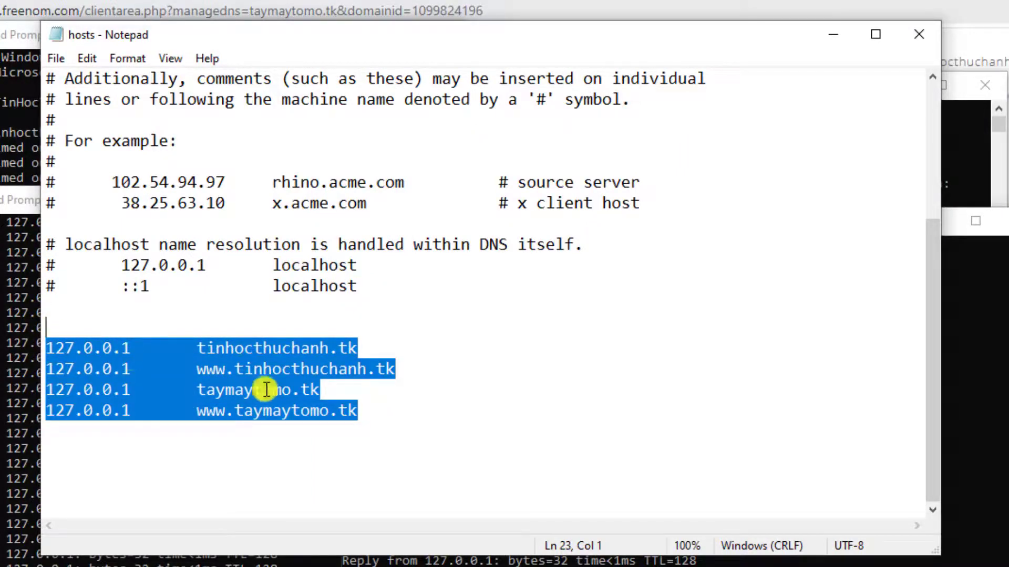
key(Delete)
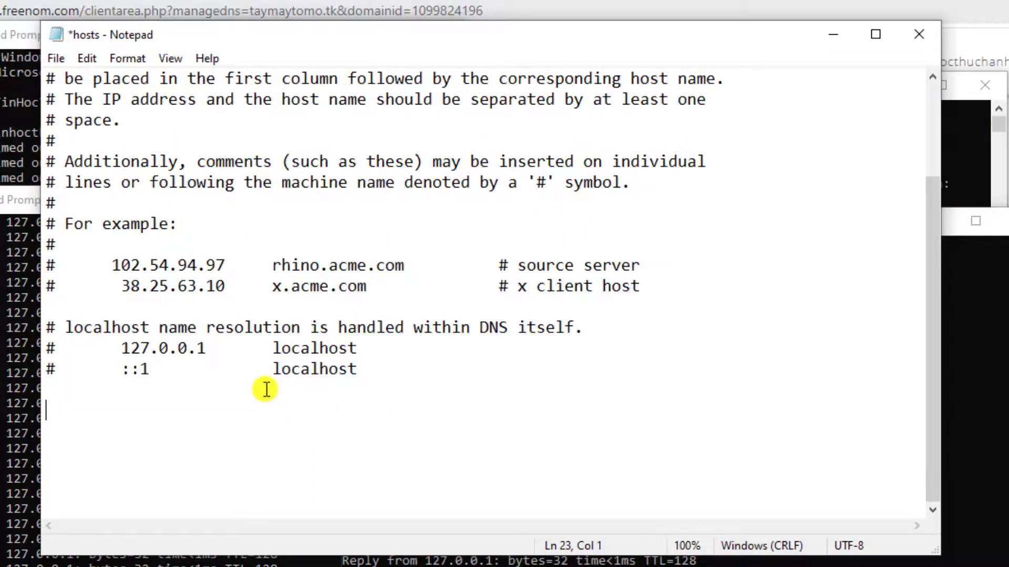
click(56, 58)
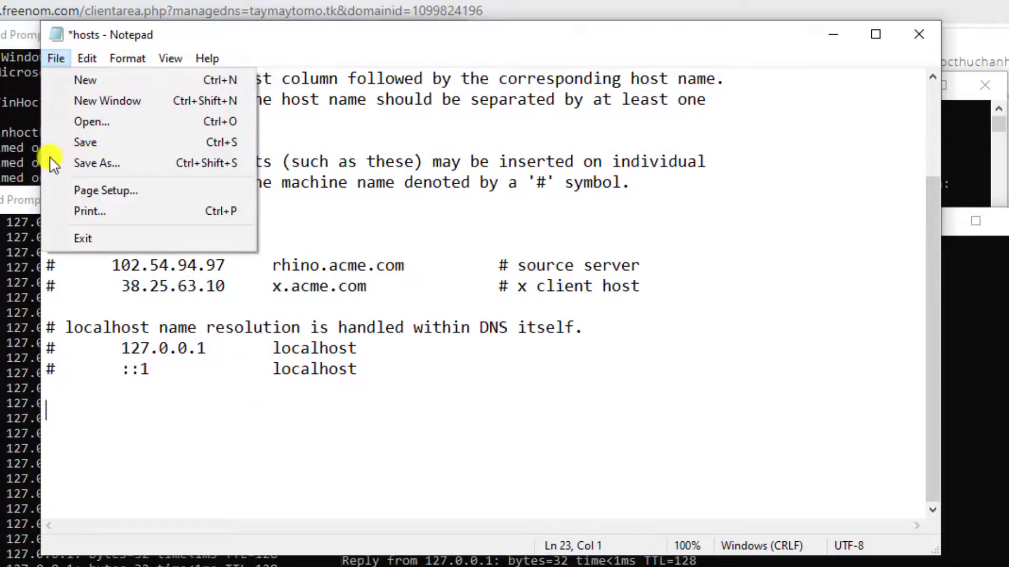
click(88, 140)
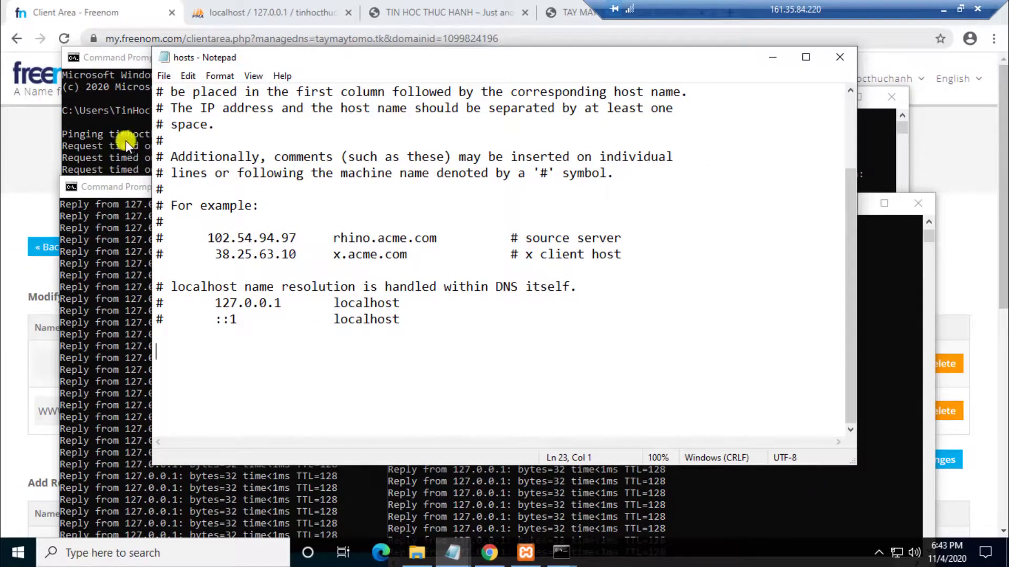
Step: Rerun the tinhocthuchanh.tk and taymaytomo.tk pings, minimizing the hosts file window
click(125, 140)
click(248, 264)
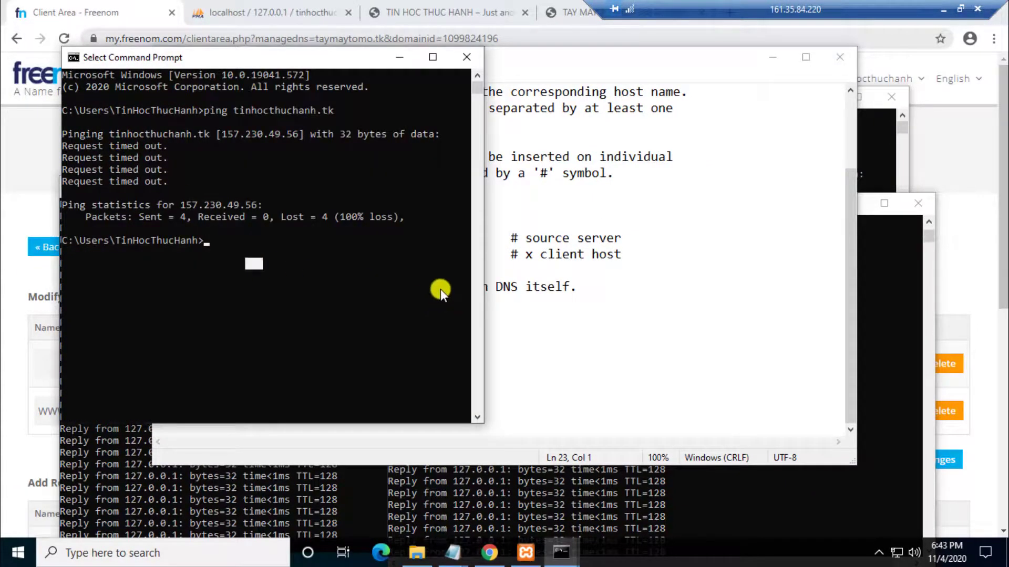
key(Up)
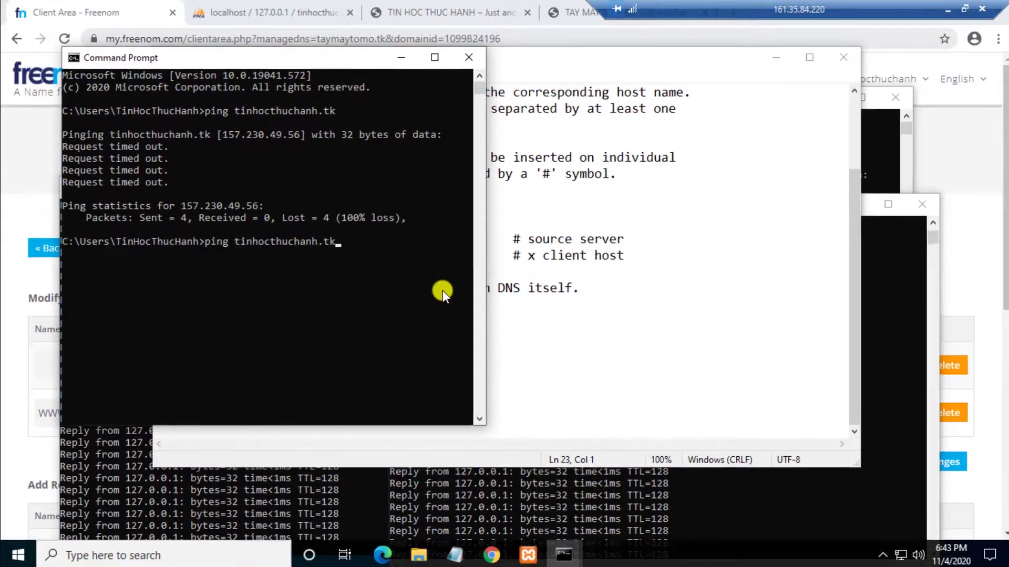
key(Return)
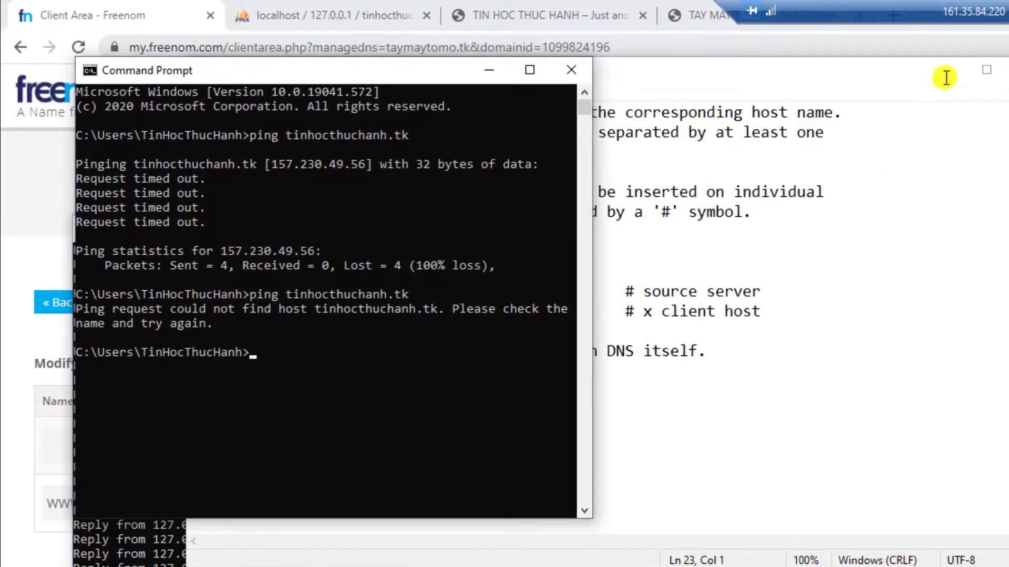
click(897, 183)
click(946, 70)
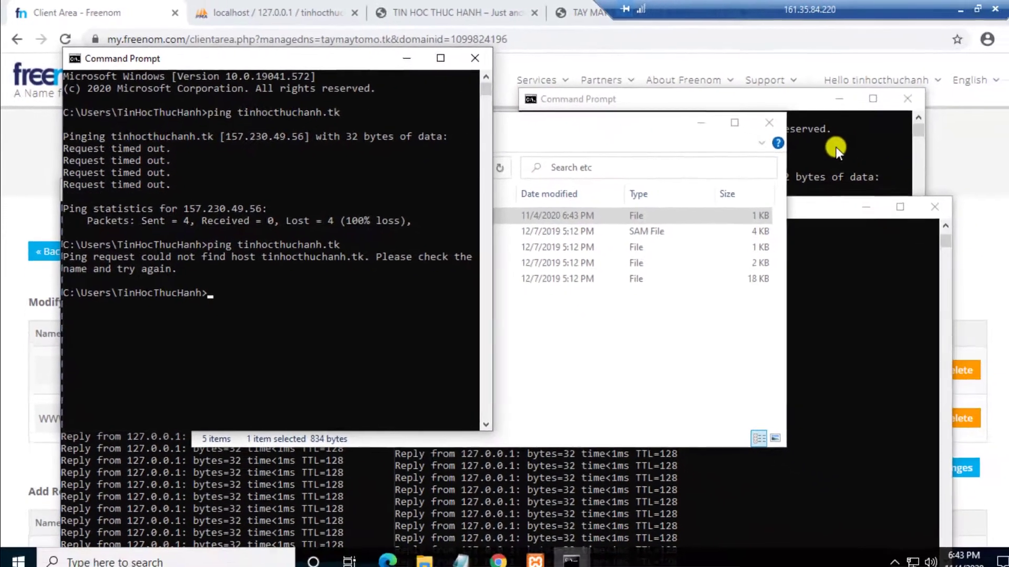
key(Up)
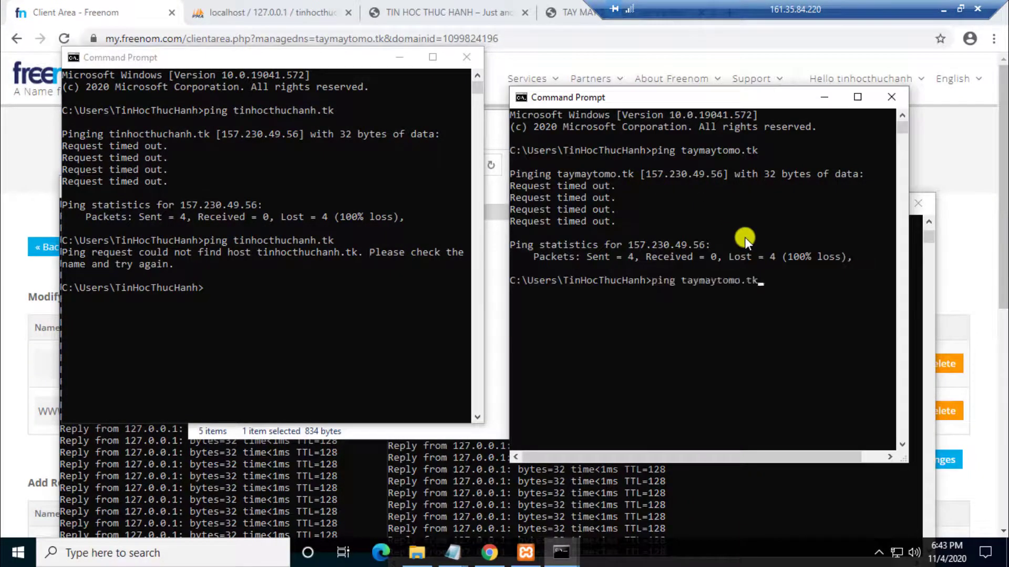
key(Return)
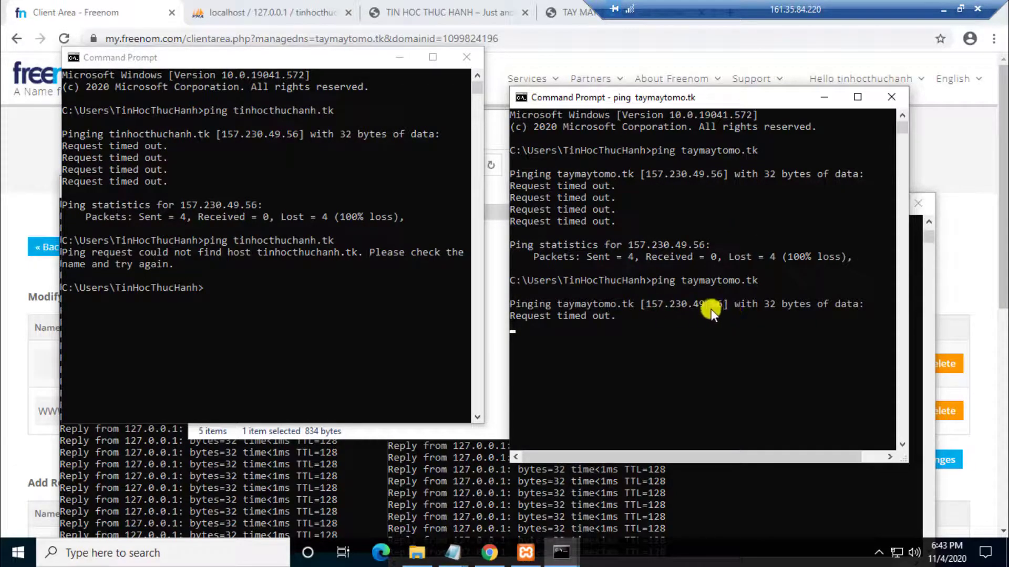
Step: Rerun the tinhocthuchanh.tk ping, now host not found, and minimize Remote Desktop
click(267, 307)
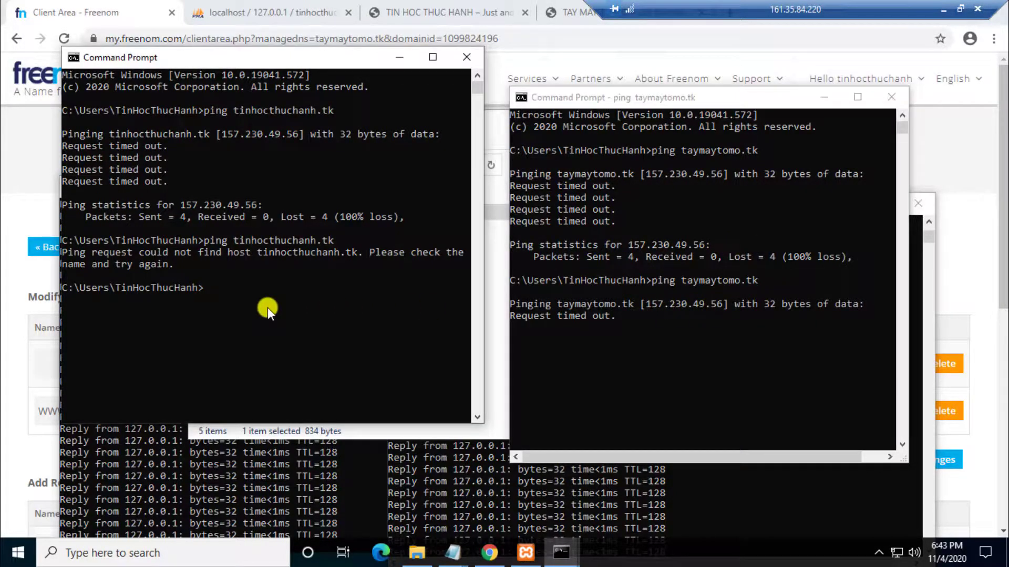
key(Up)
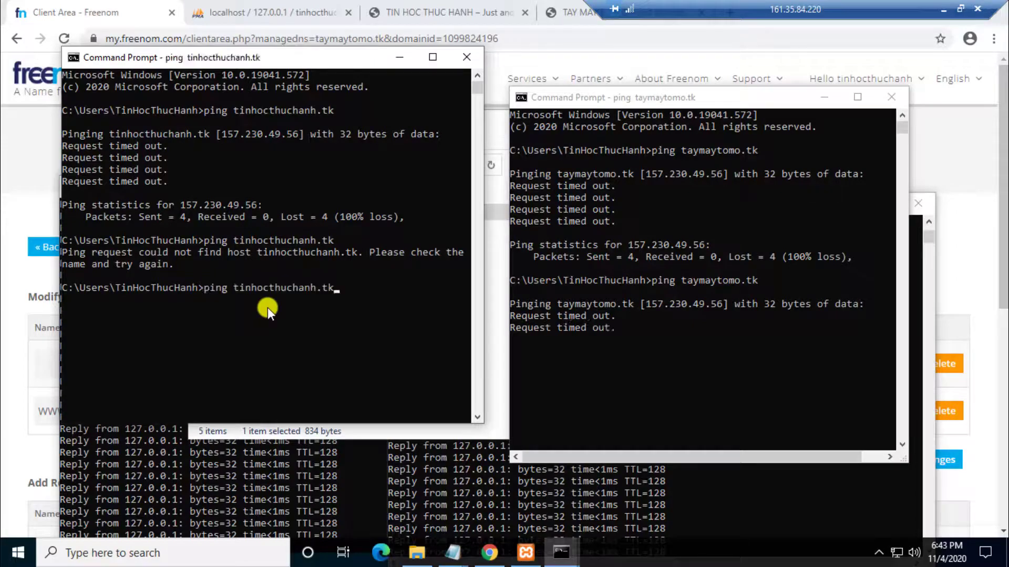
key(Return)
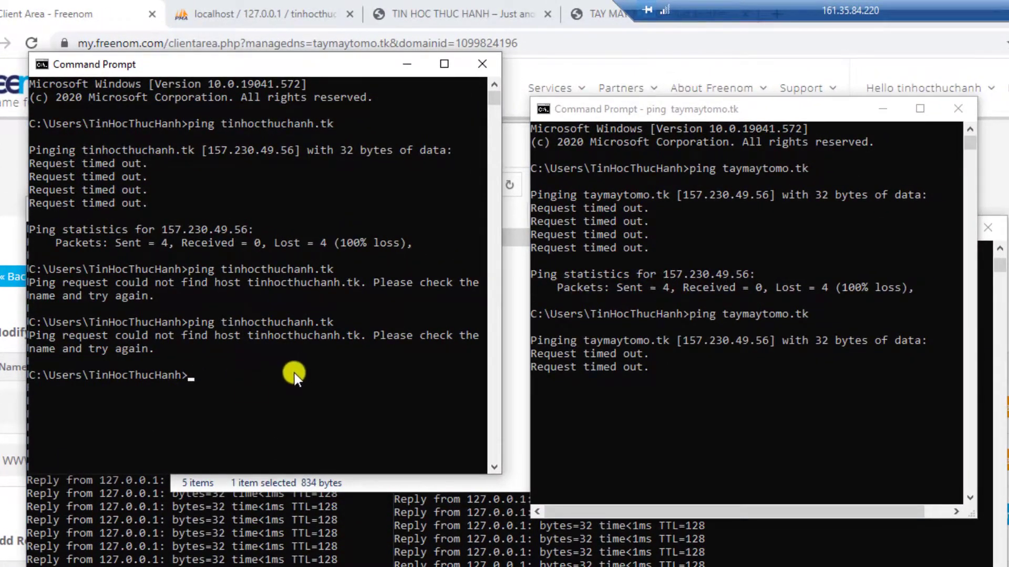
click(296, 375)
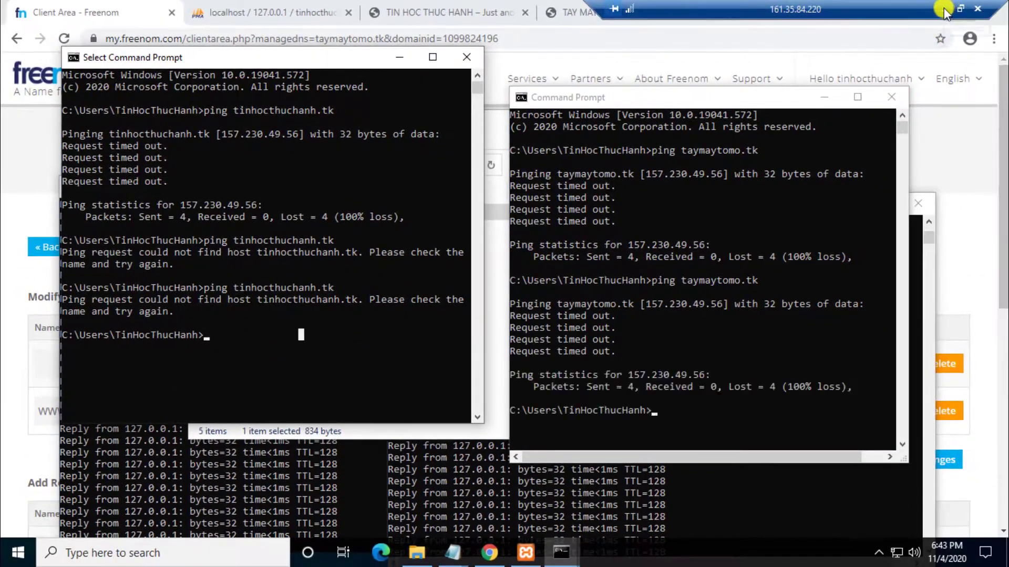
click(943, 8)
Step: Rerun the continuous taymaytomo.tk ping on the local PC
click(560, 552)
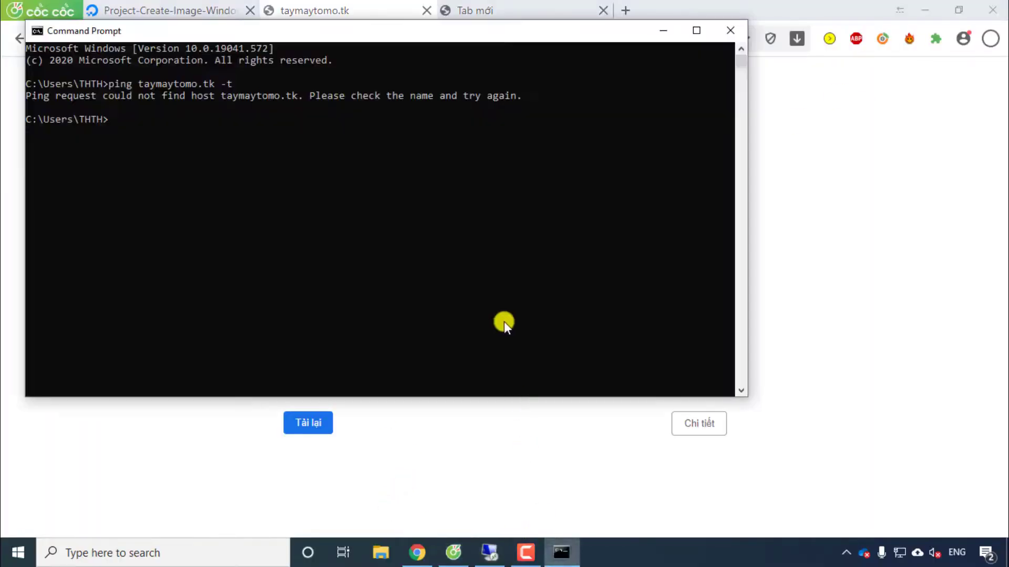
key(Up)
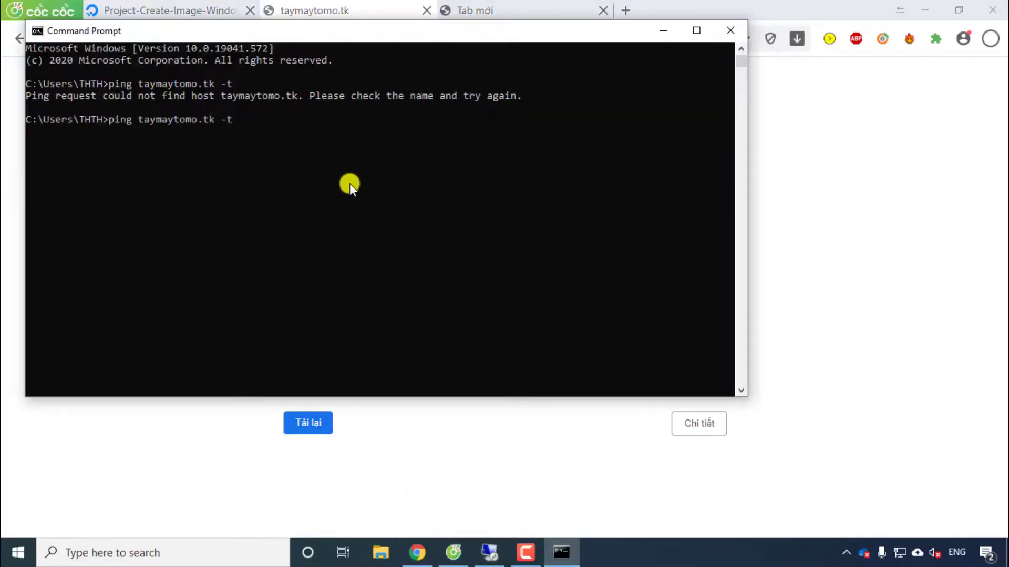
key(Return)
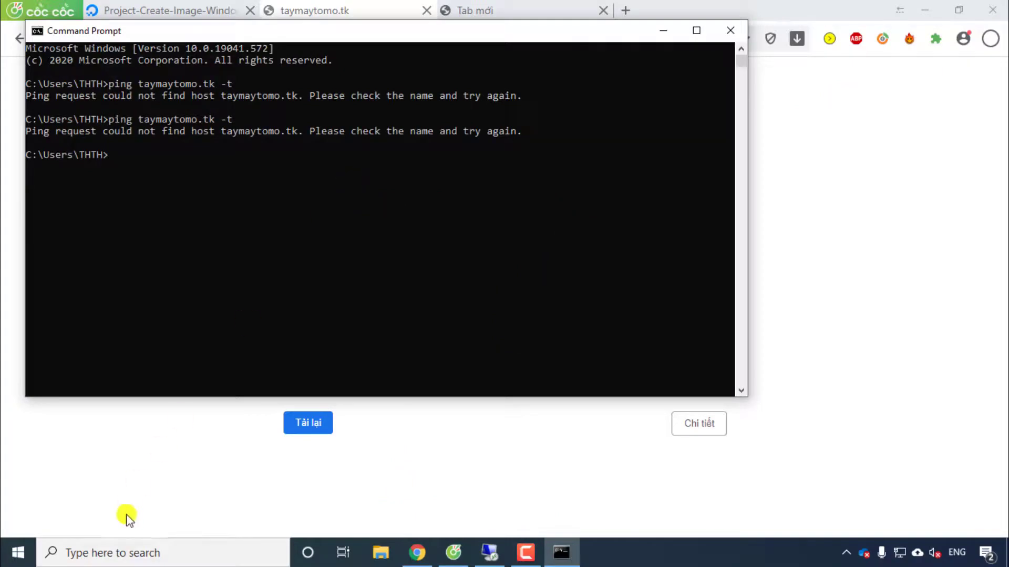
Step: Ping tinhocthuchanh.tk from a new local Command Prompt, getting replies from 195.20.45.119
click(128, 551)
text(cmd)
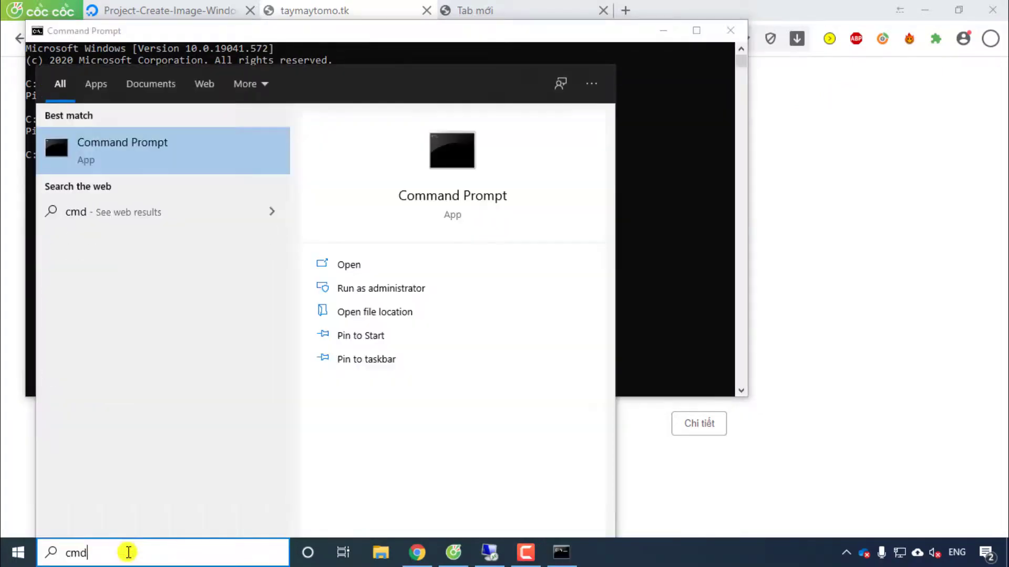
key(Return)
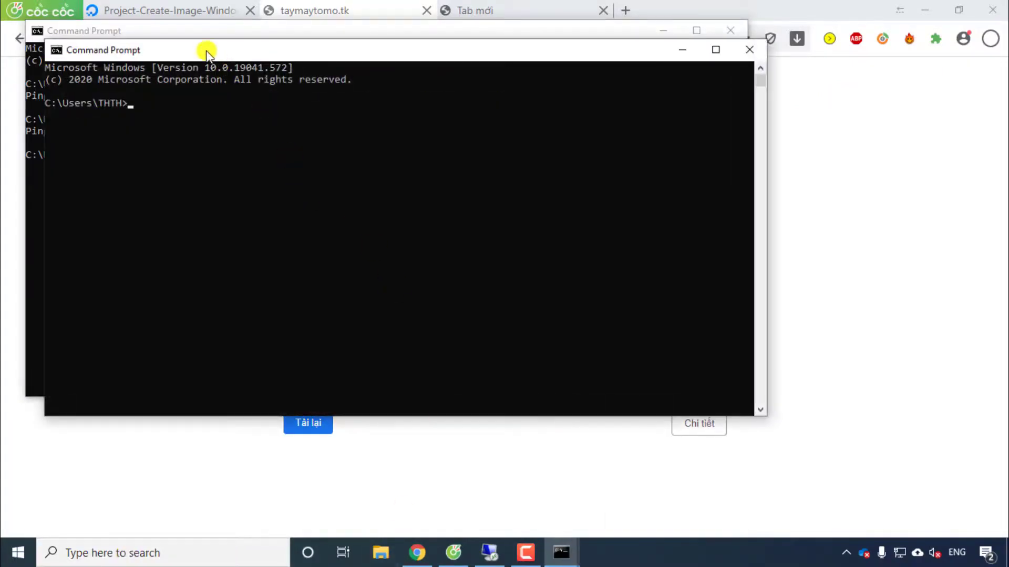
drag(206, 51, 441, 120)
click(421, 191)
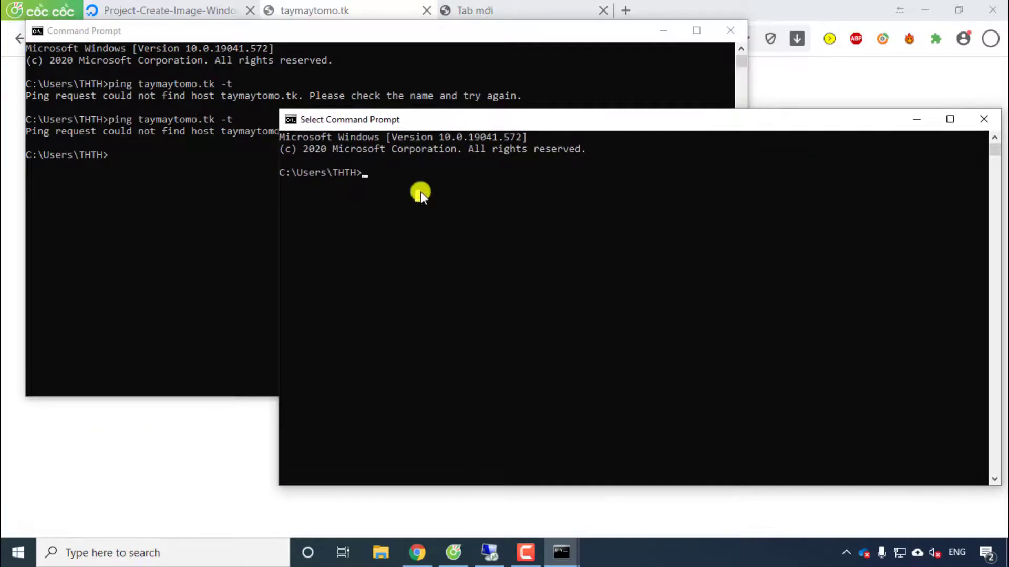
text(pin)
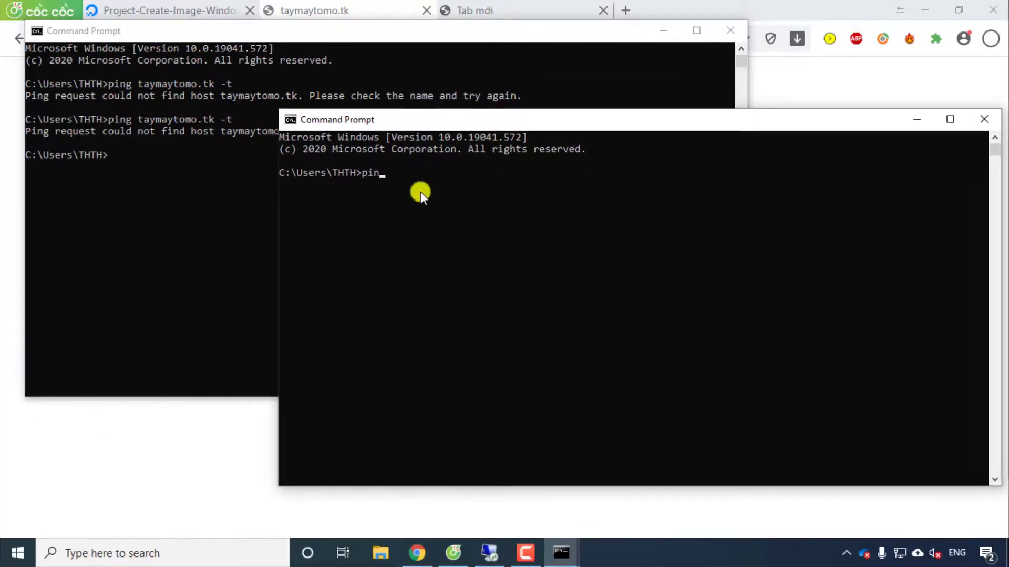
text(g )
text(tinhoc)
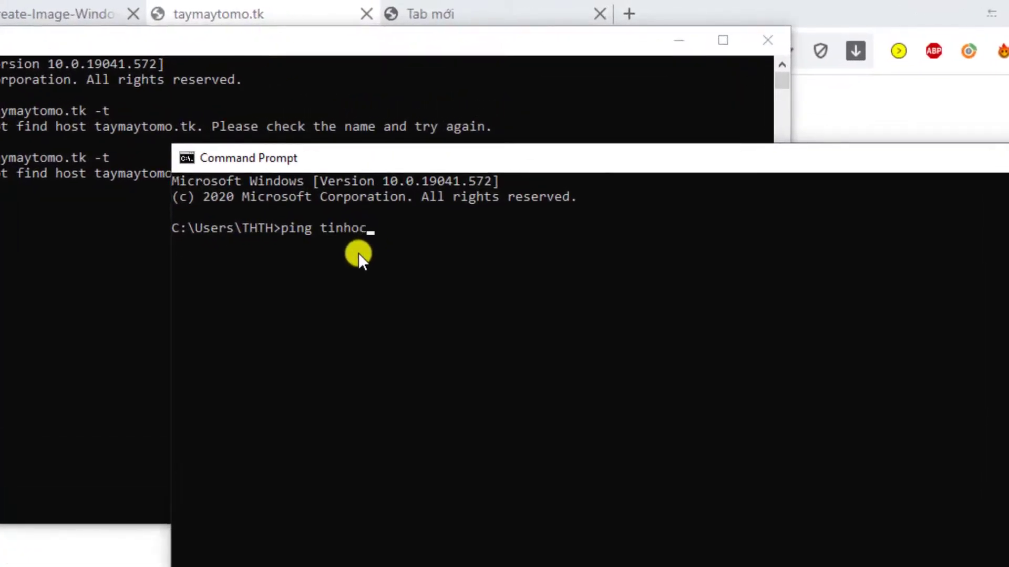
text(thuchanh.tk)
key(Return)
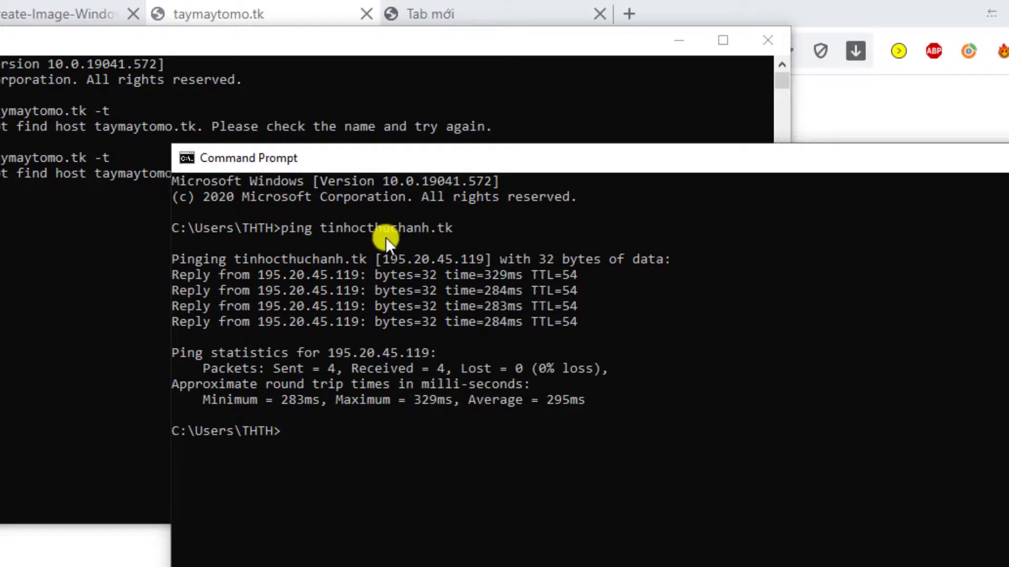
click(53, 251)
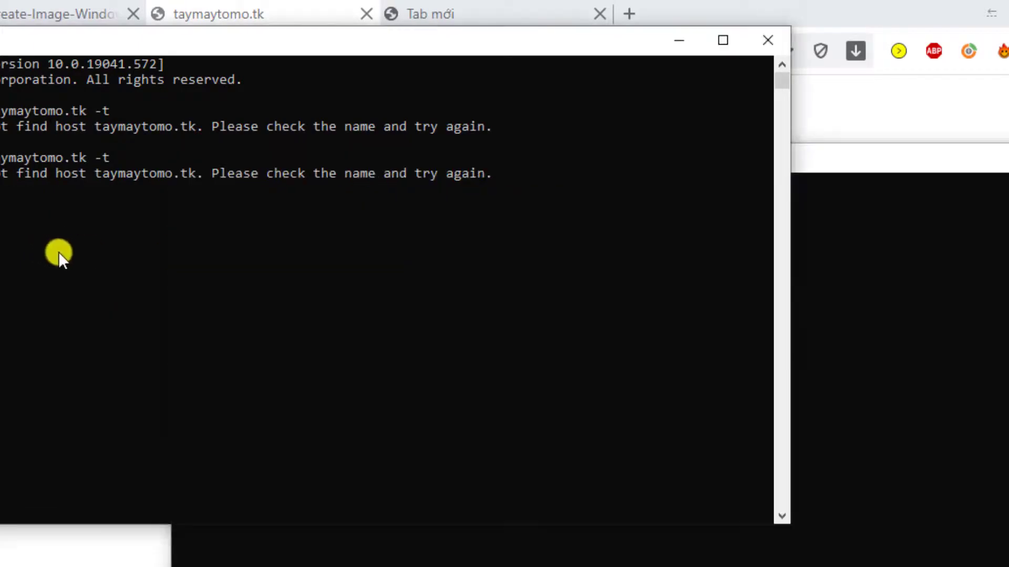
Step: Re-run the taymaytomo.tk ping, then flush the DNS cache with ipconfig /flushdns
key(Up)
key(Return)
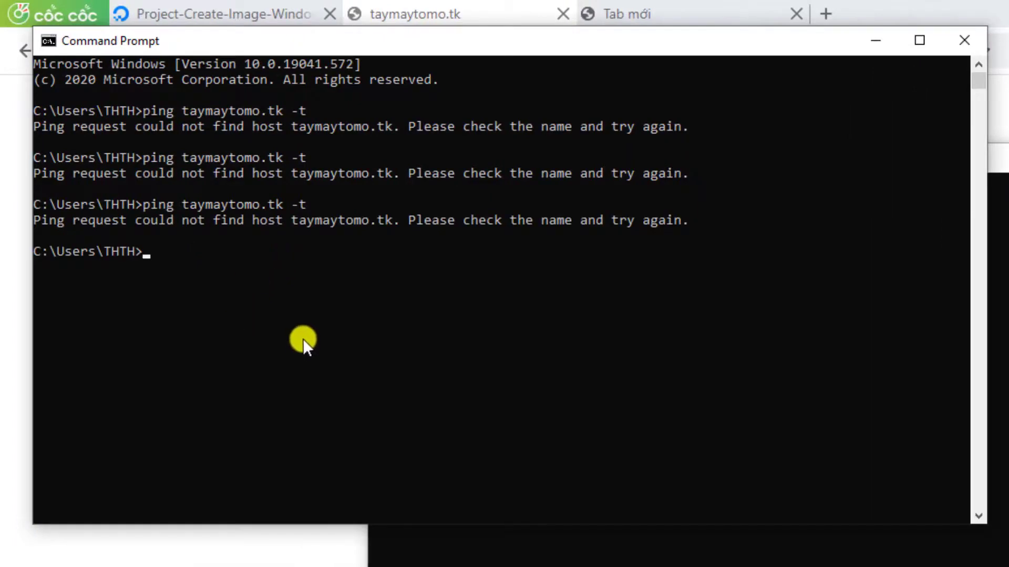
text(ipconfig /)
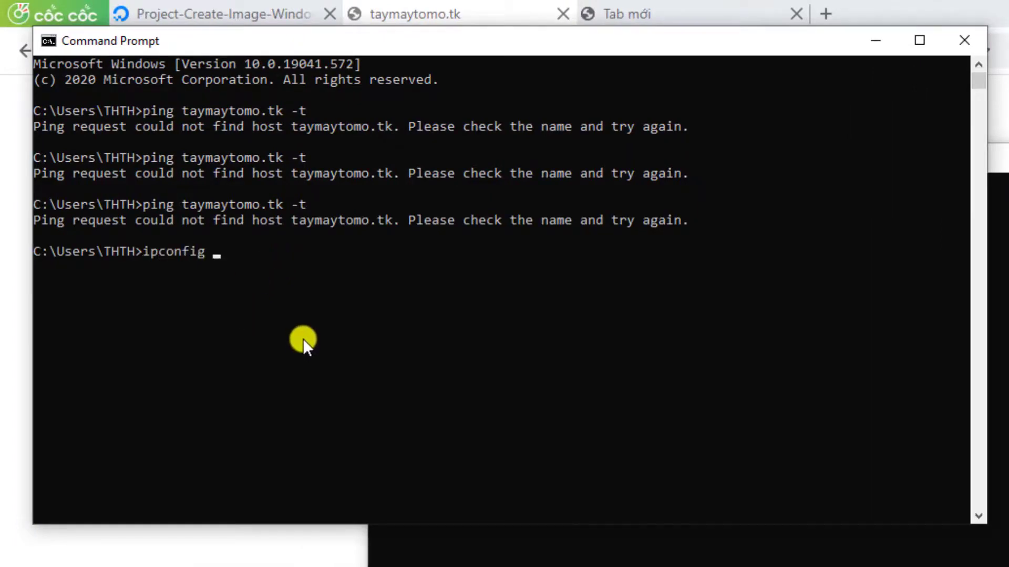
text(flushdns)
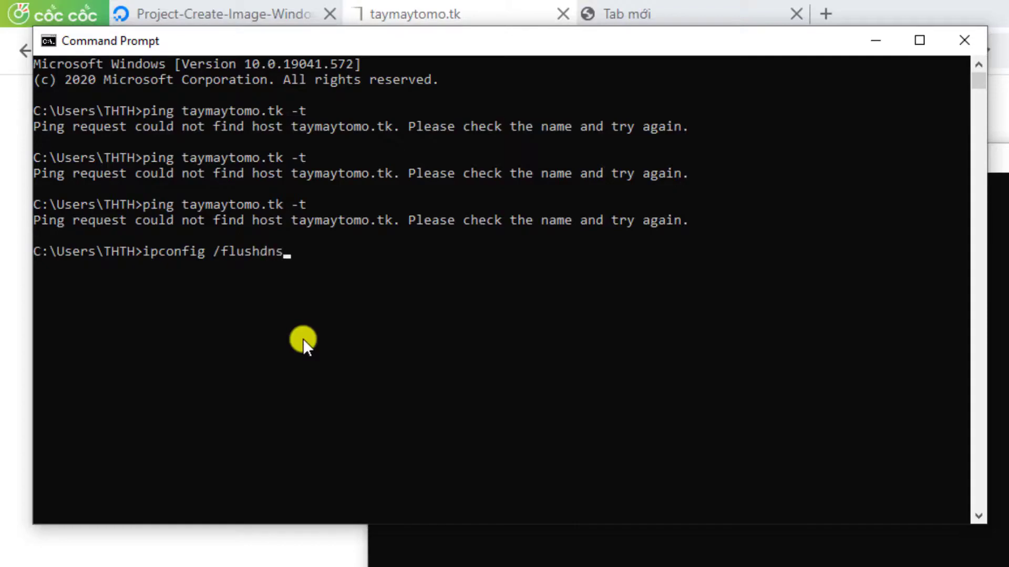
key(Return)
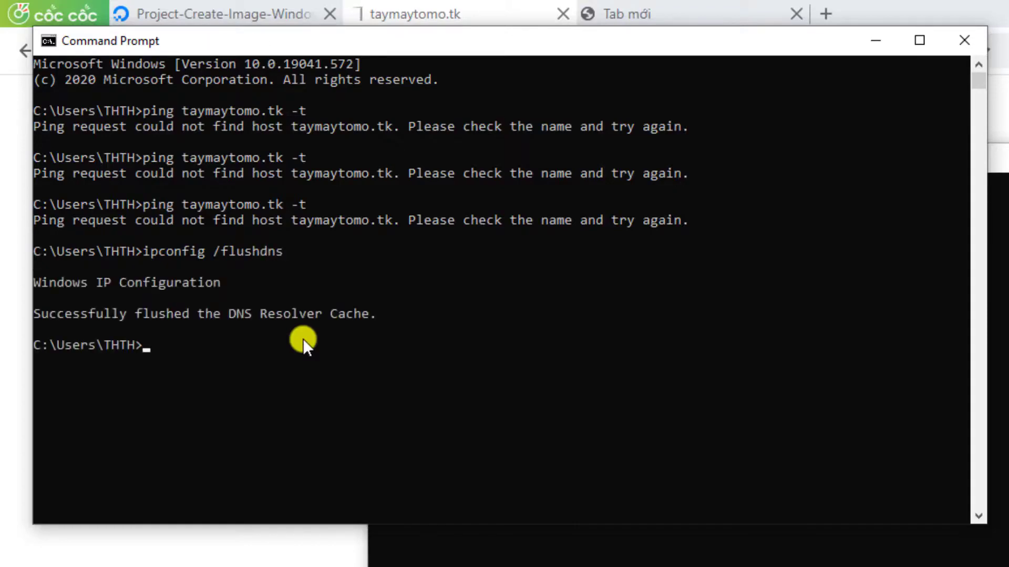
Step: Ping taymaytomo.tk again after the flush and arrange the console beside the browser's error page
key(Up)
key(Up)
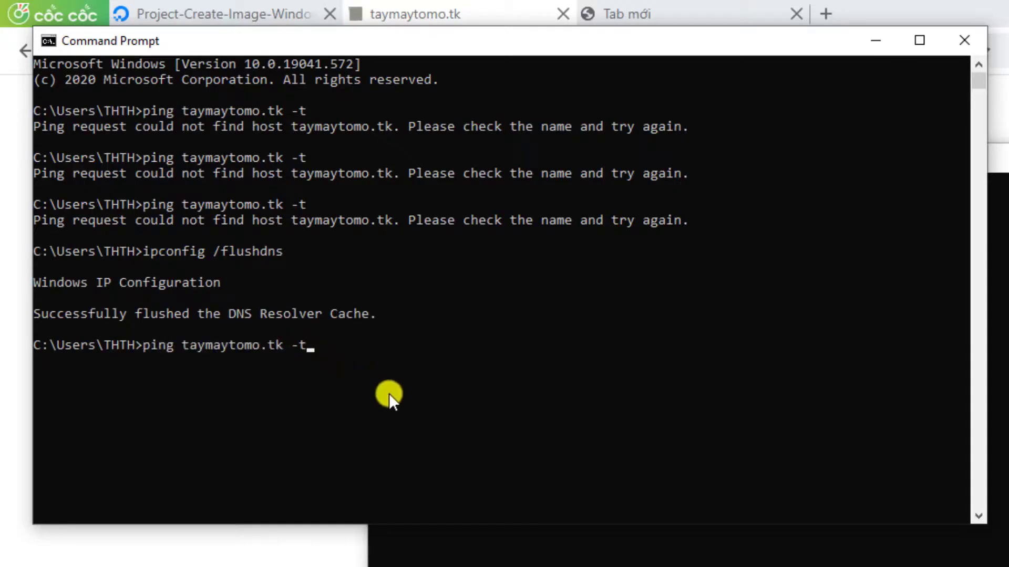
key(Return)
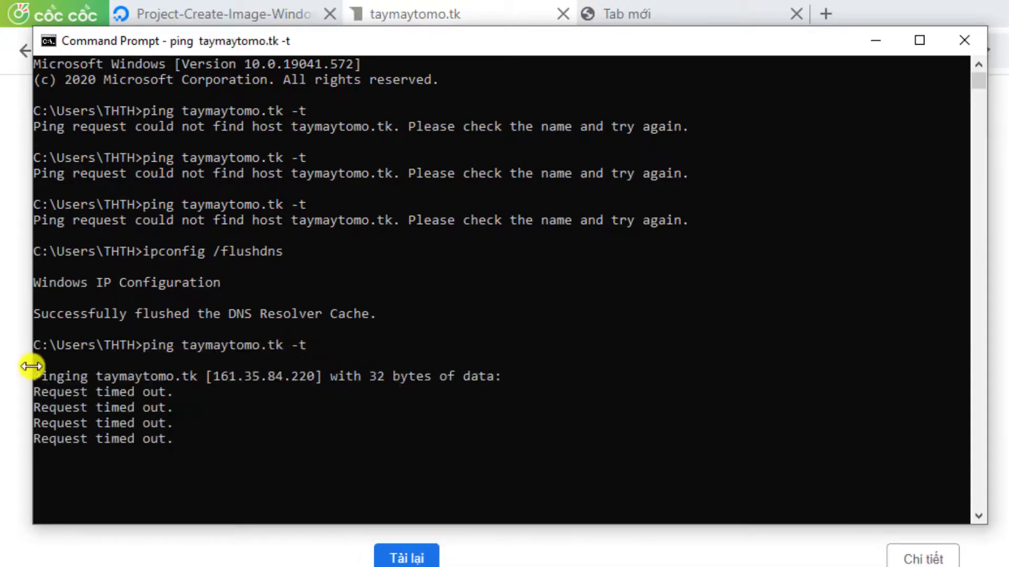
drag(30, 366, 255, 352)
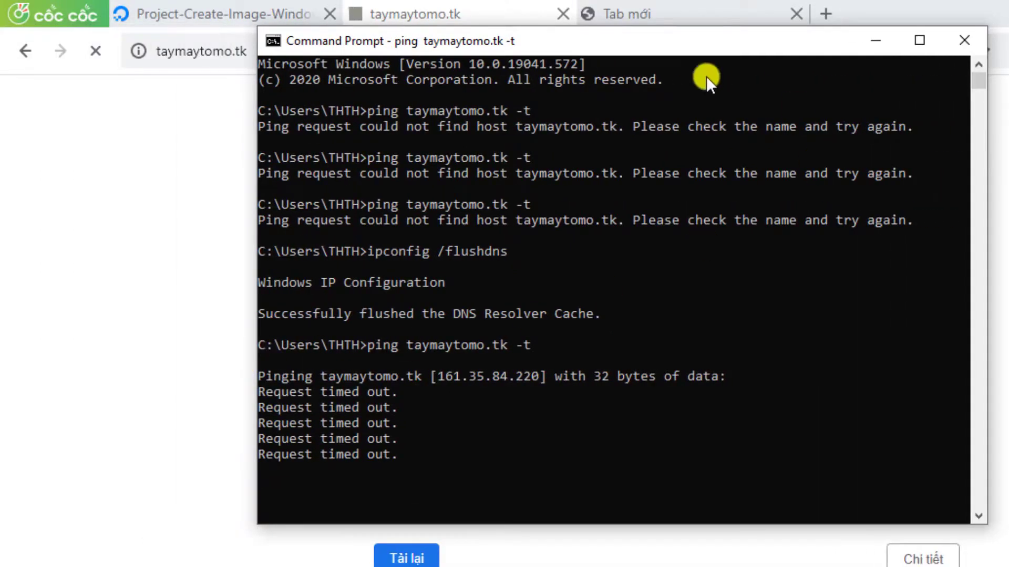
drag(560, 48, 832, 135)
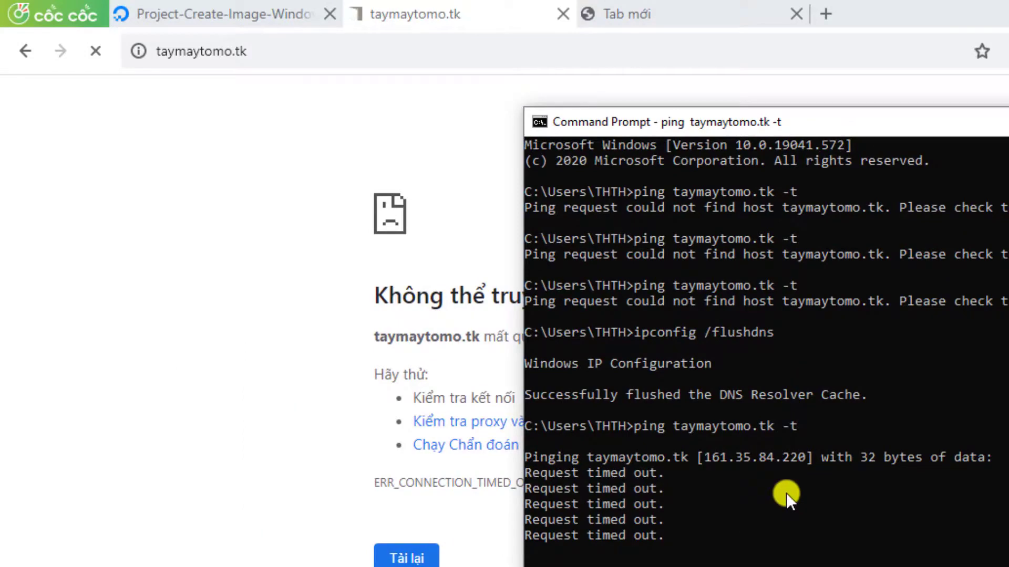
scroll(767, 483, down, 2)
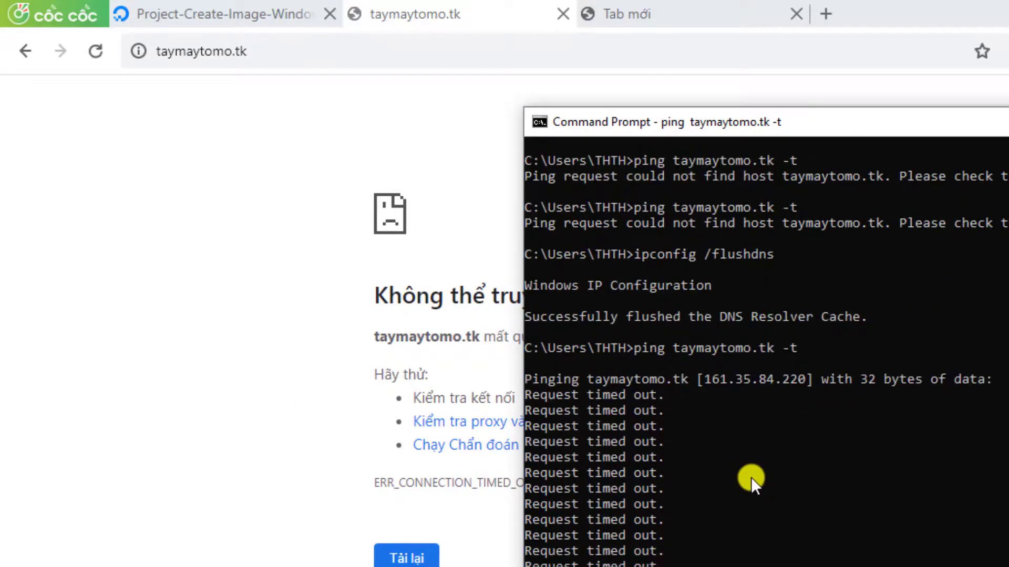
scroll(751, 477, down, 2)
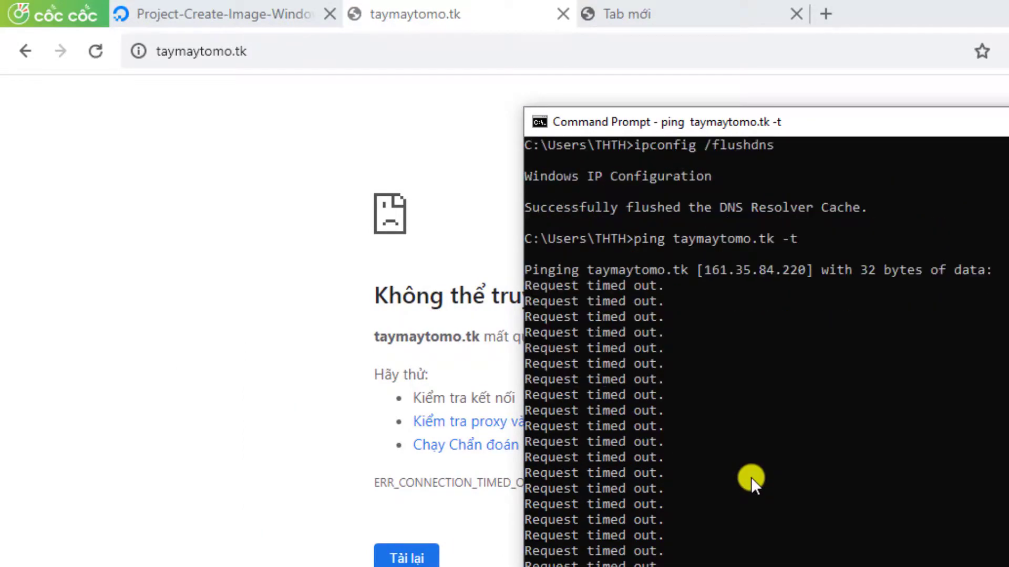
scroll(751, 477, down, 2)
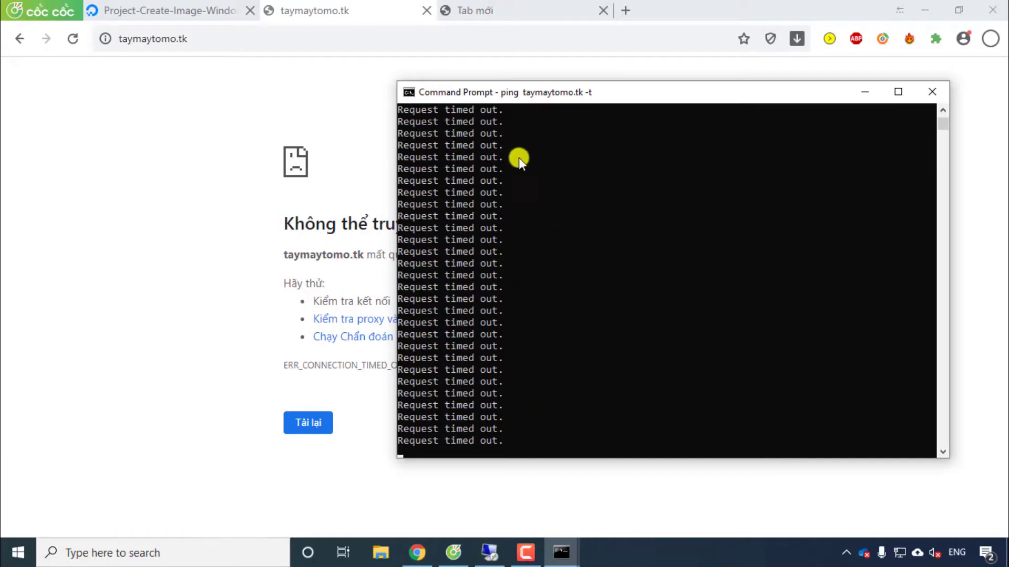
Step: Start a fresh Command Prompt and run a continuous ping taymaytomo.tk -t, then return to the error page
click(222, 544)
text(cmd)
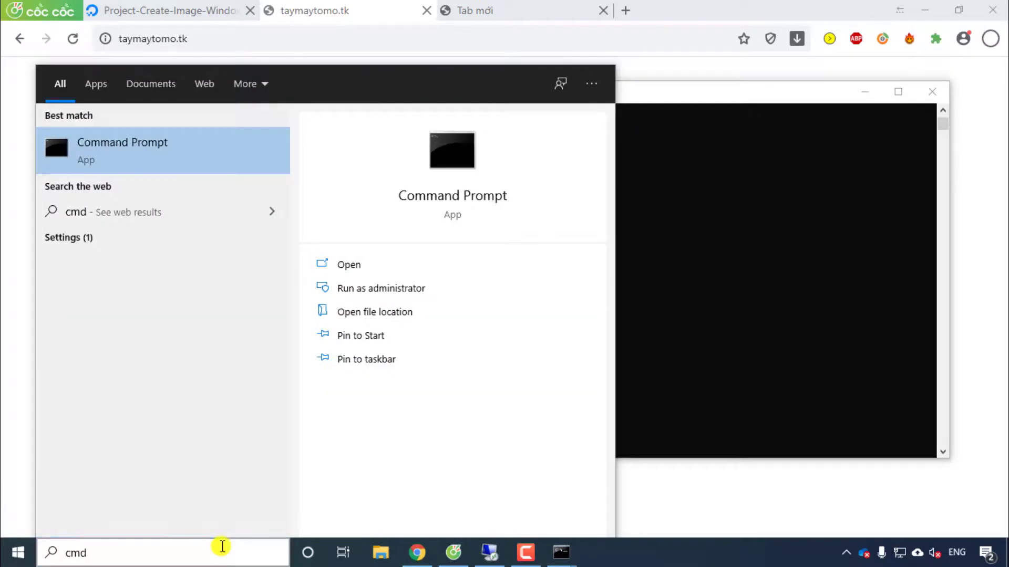
key(Return)
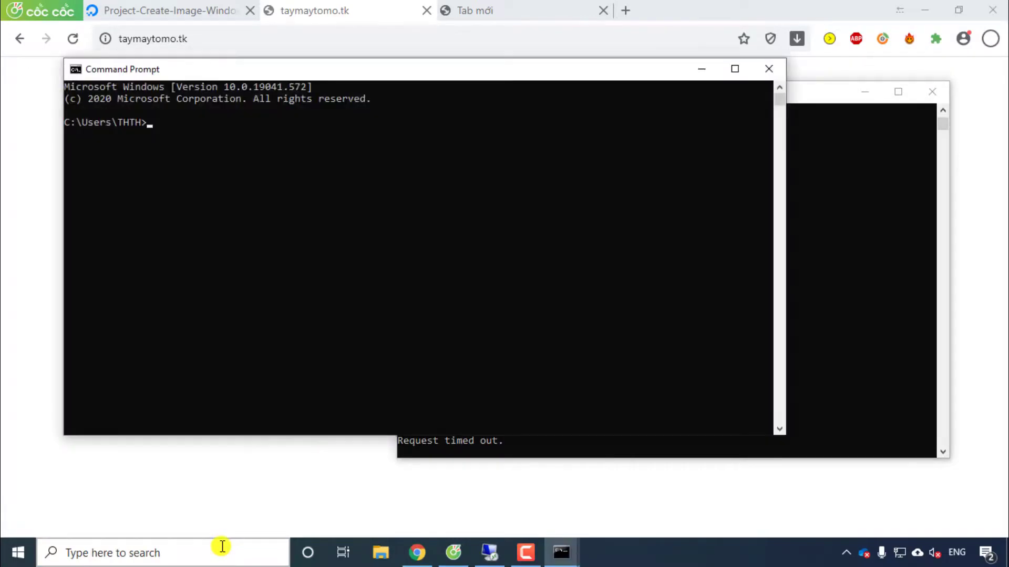
text(ping taymaytomo)
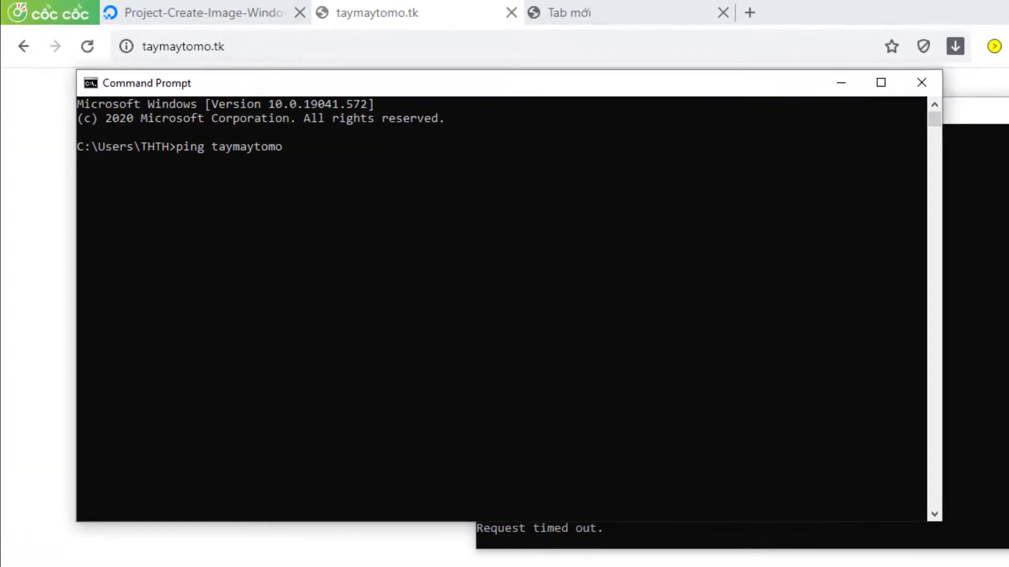
text(.tk -t)
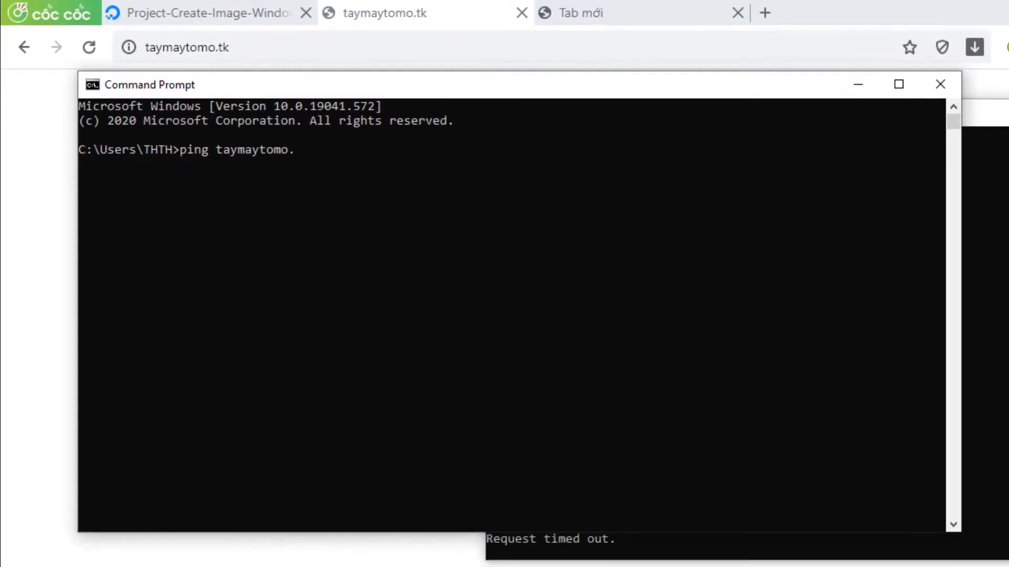
key(Return)
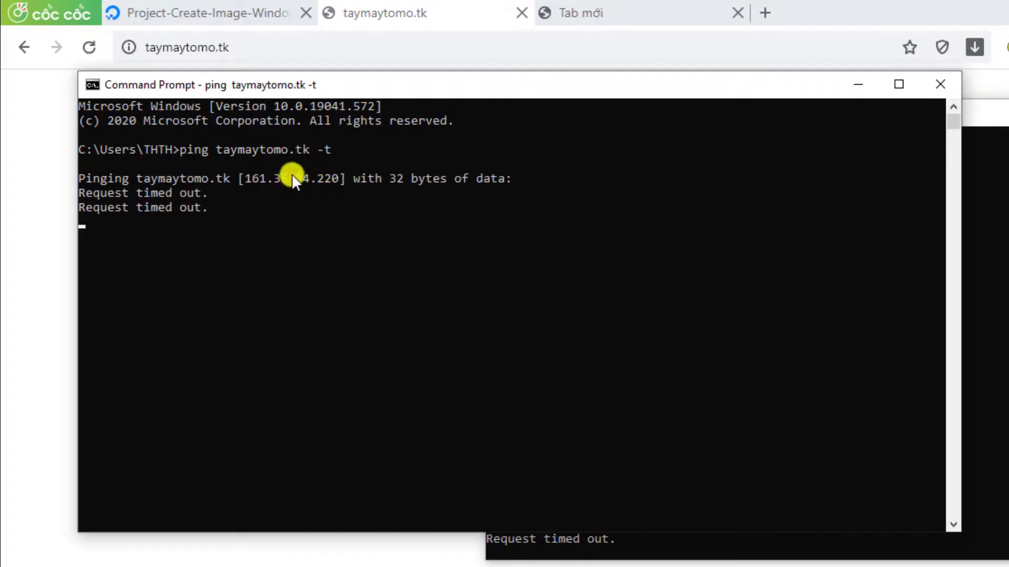
click(353, 16)
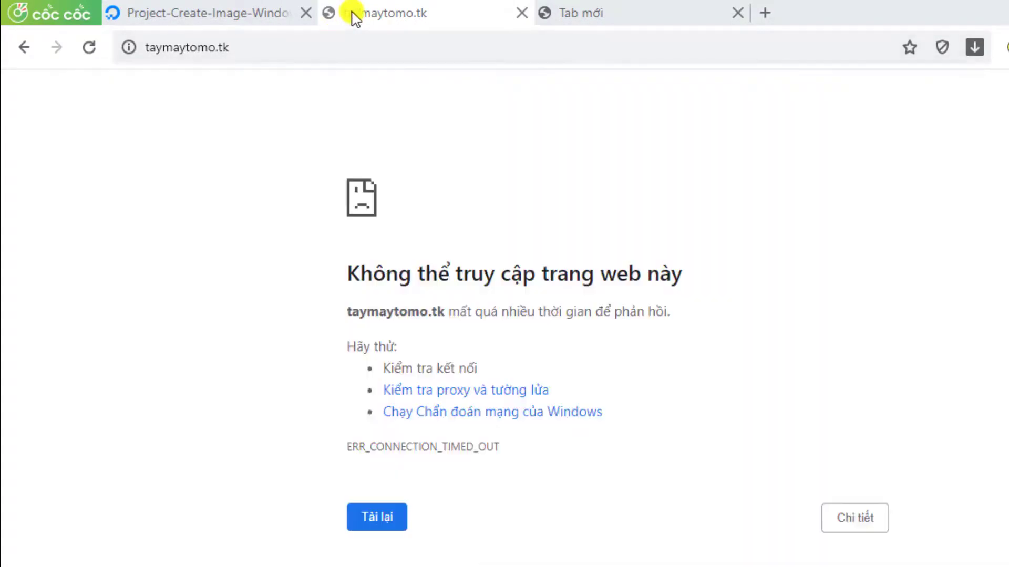
Step: Reload taymaytomo.tk so the TAY MAY TO MO WordPress site loads, then reload the new tab
click(89, 47)
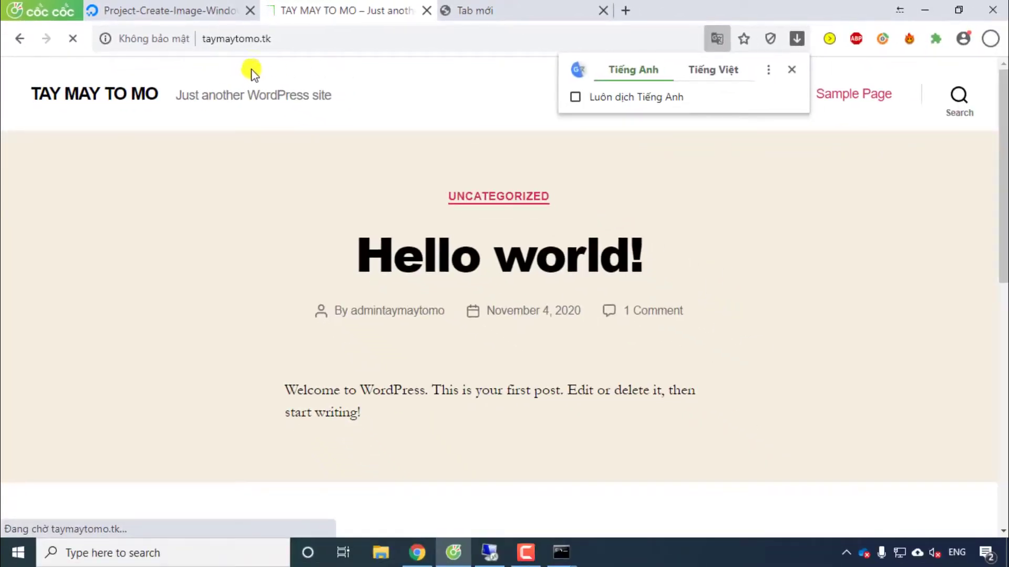
scroll(295, 430, down, 10)
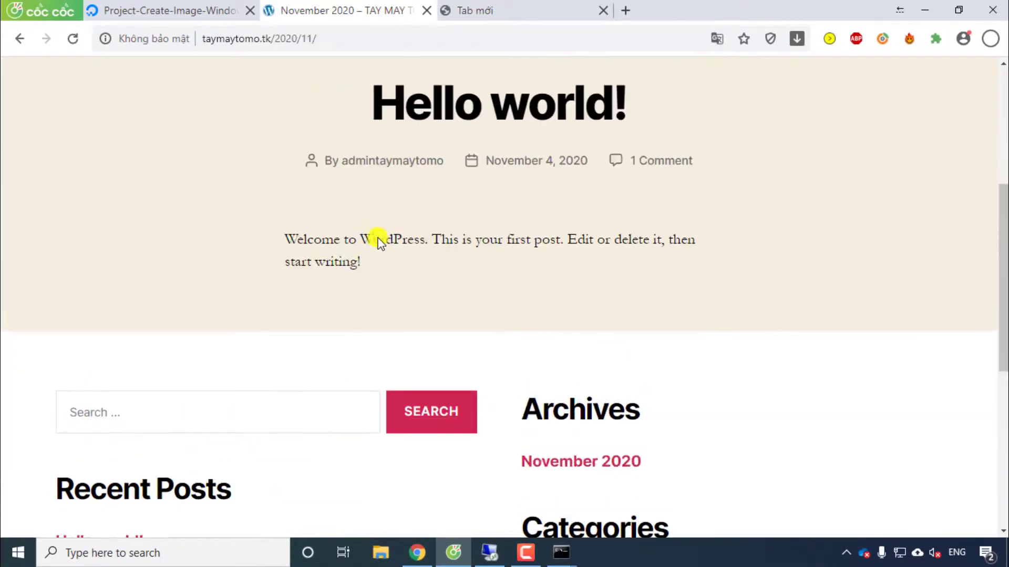
scroll(371, 243, up, 5)
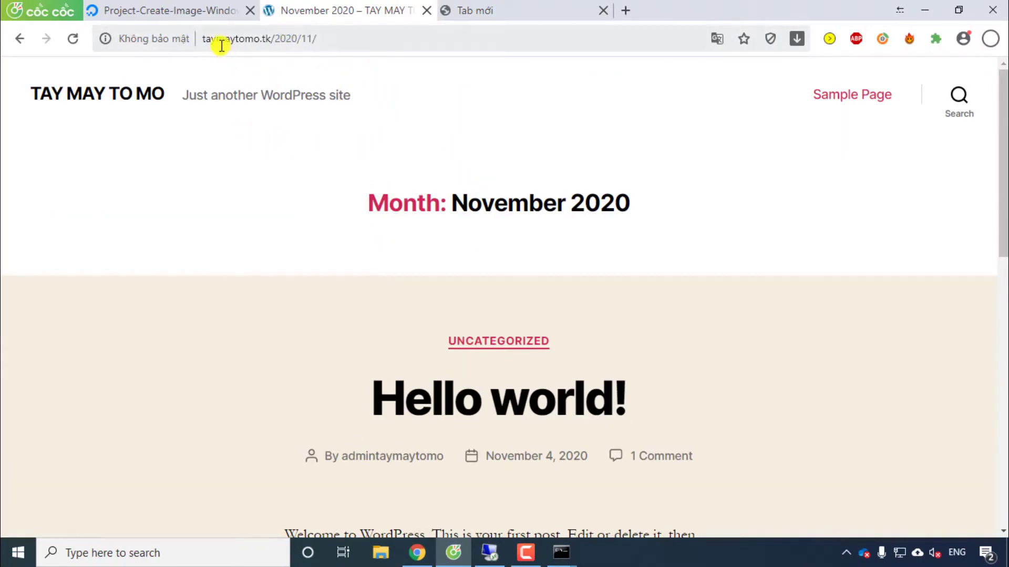
click(475, 13)
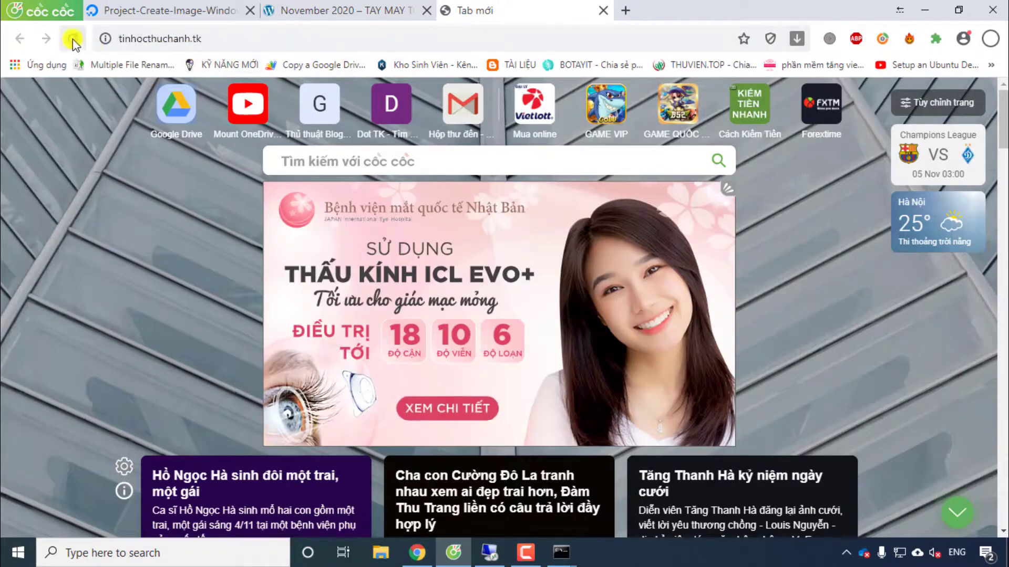
click(73, 38)
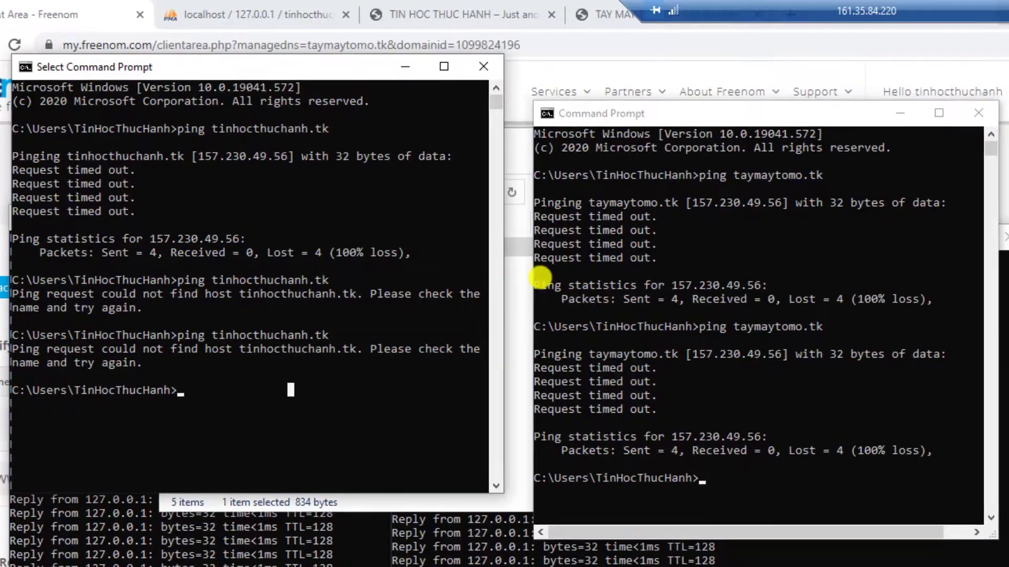
Step: Re-run the pings to tinhocthuchanh.tk and taymaytomo.tk, confirming replies from 161.35.84.220
key(Up)
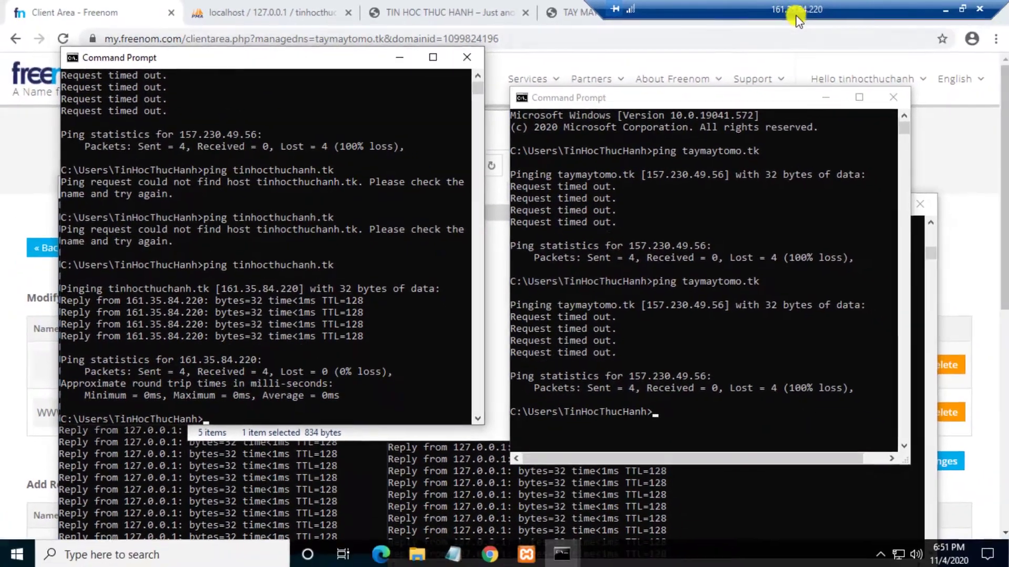
key(Up)
key(Return)
Step: Close all four ping consoles and the etc folder window
click(889, 105)
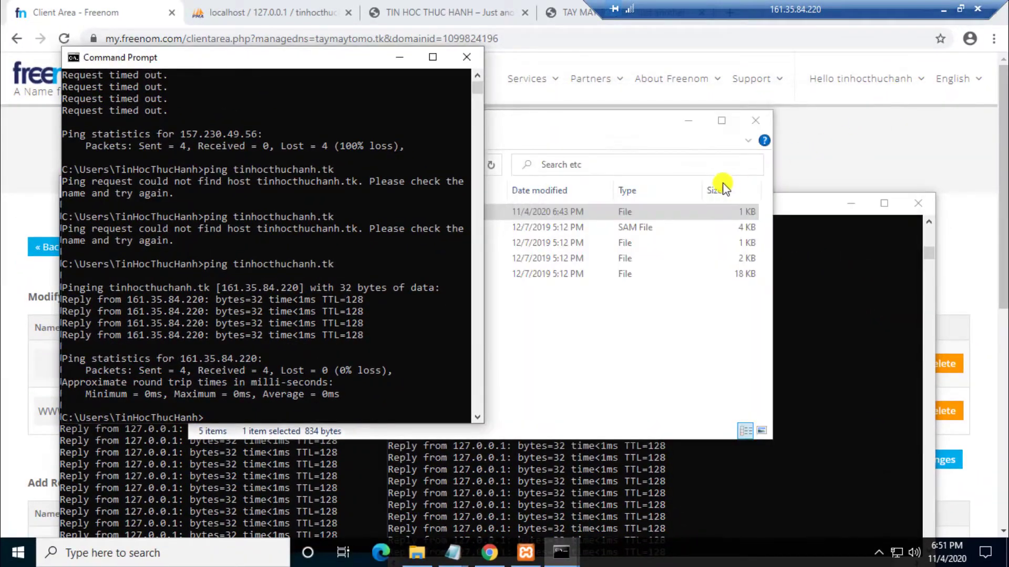
click(467, 57)
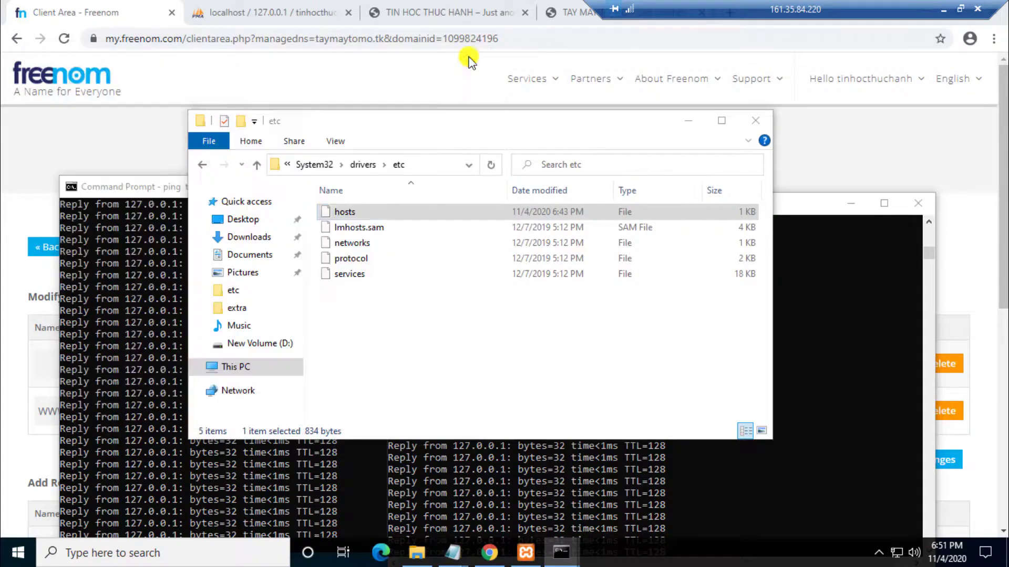
click(755, 120)
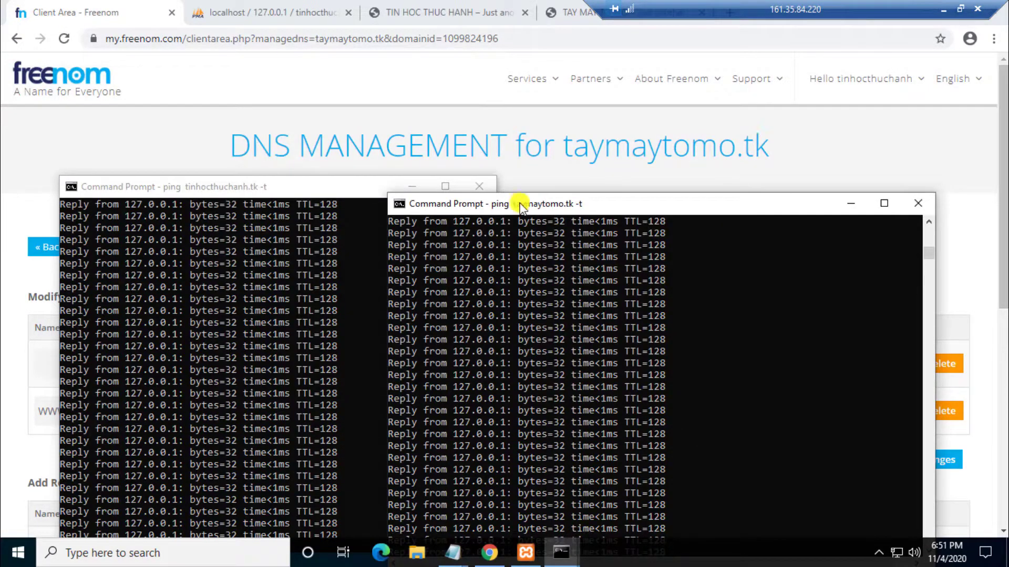
click(918, 203)
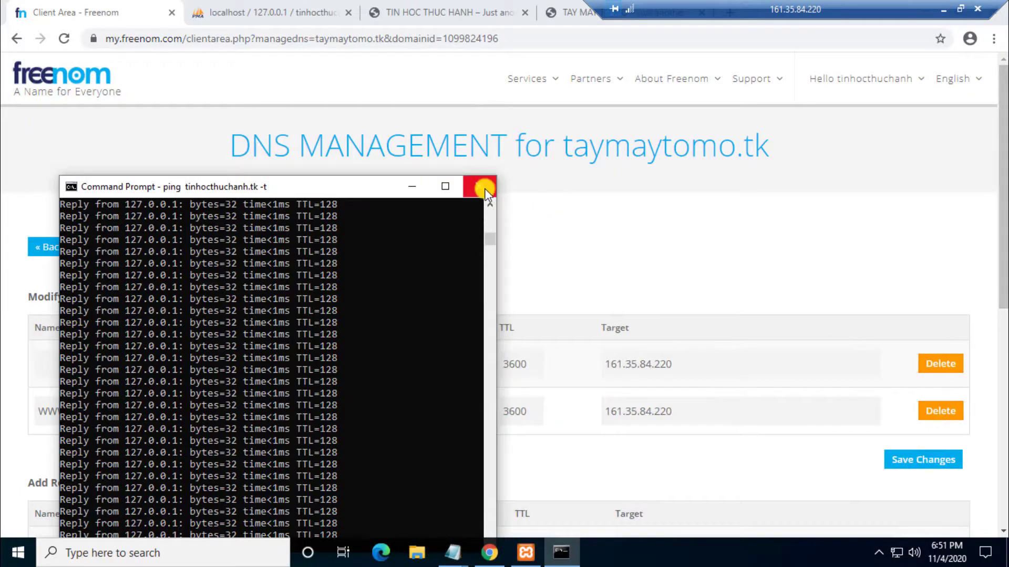
click(484, 188)
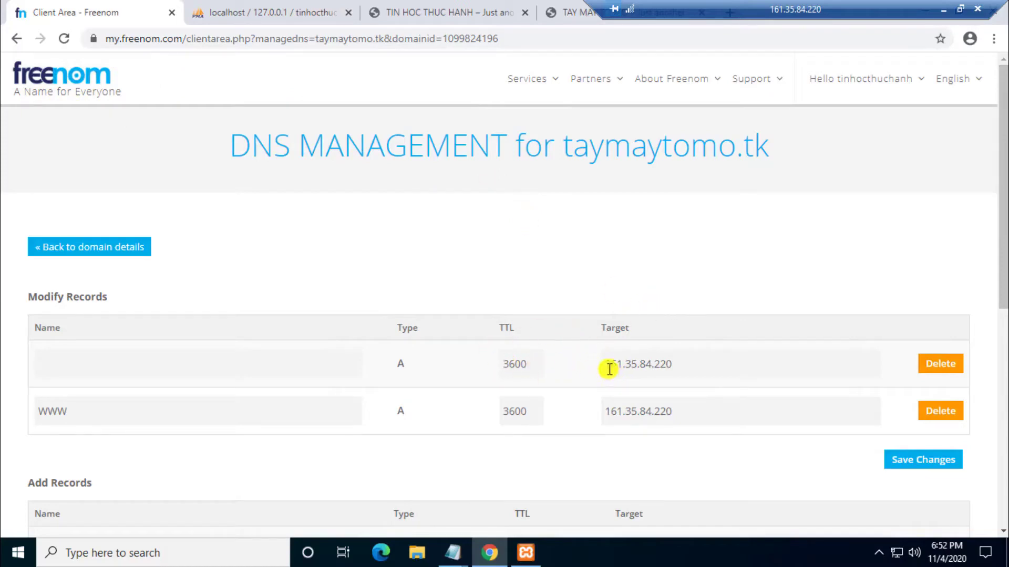
Step: Check the Freenom target IP 161.35.84.220, then reload tinhocthuchanh.tk in the local browser
double_click(668, 367)
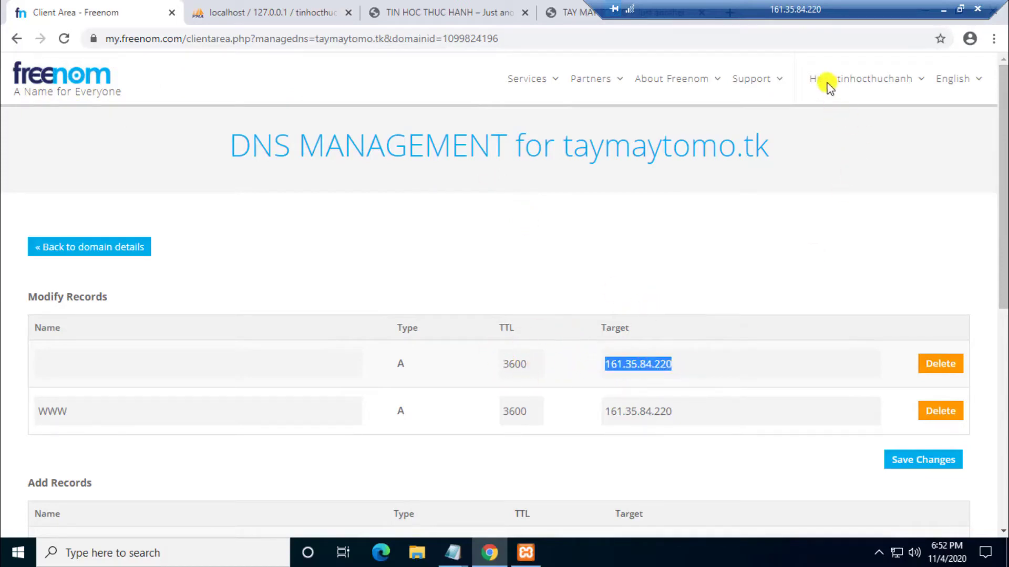
click(959, 8)
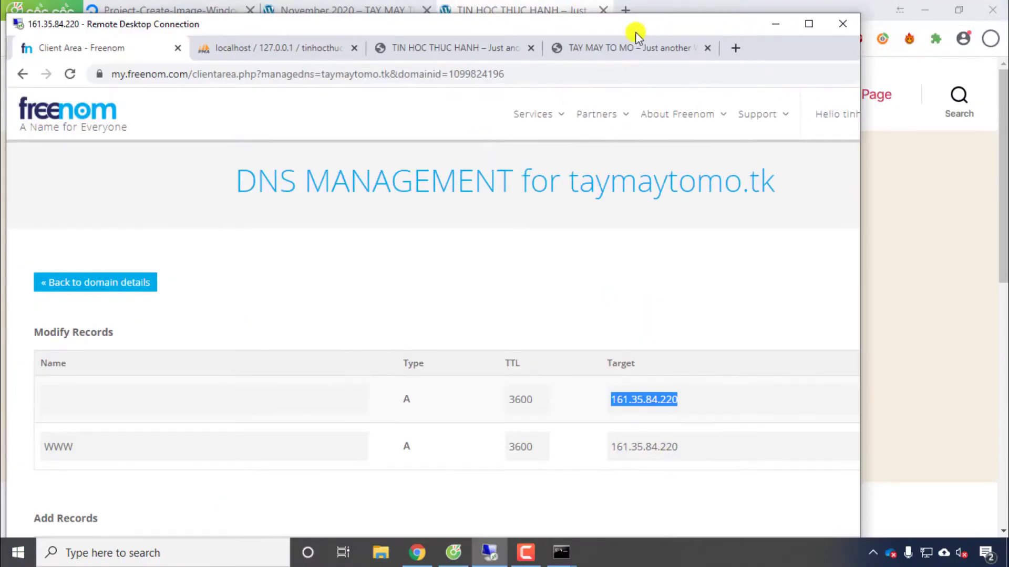
drag(604, 28, 802, 68)
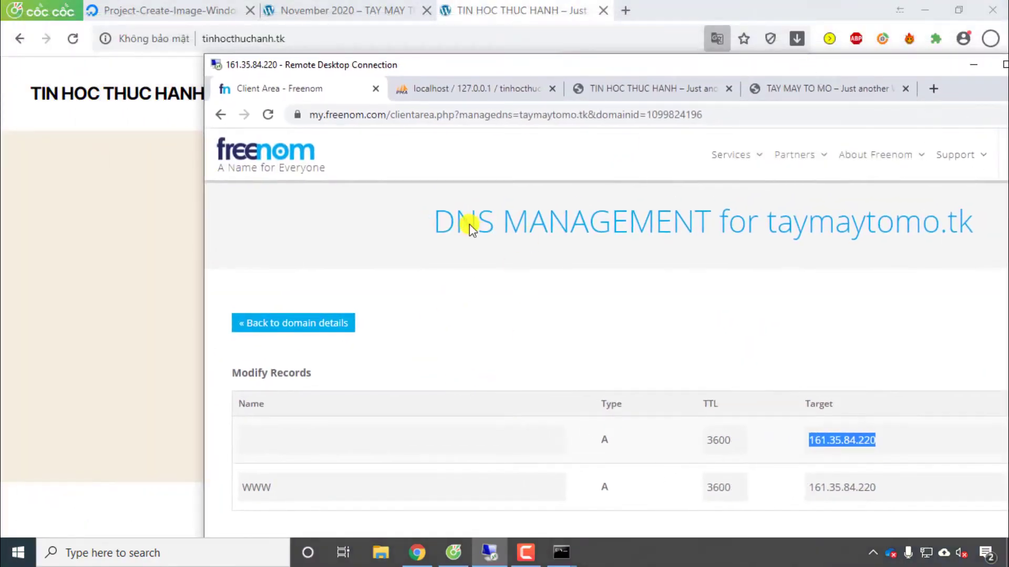
click(112, 140)
click(69, 40)
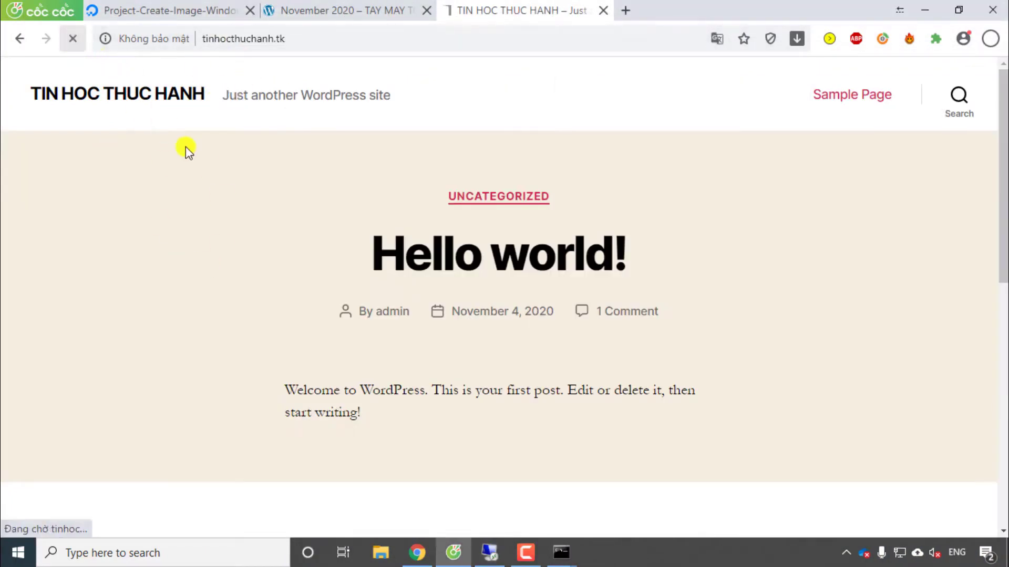